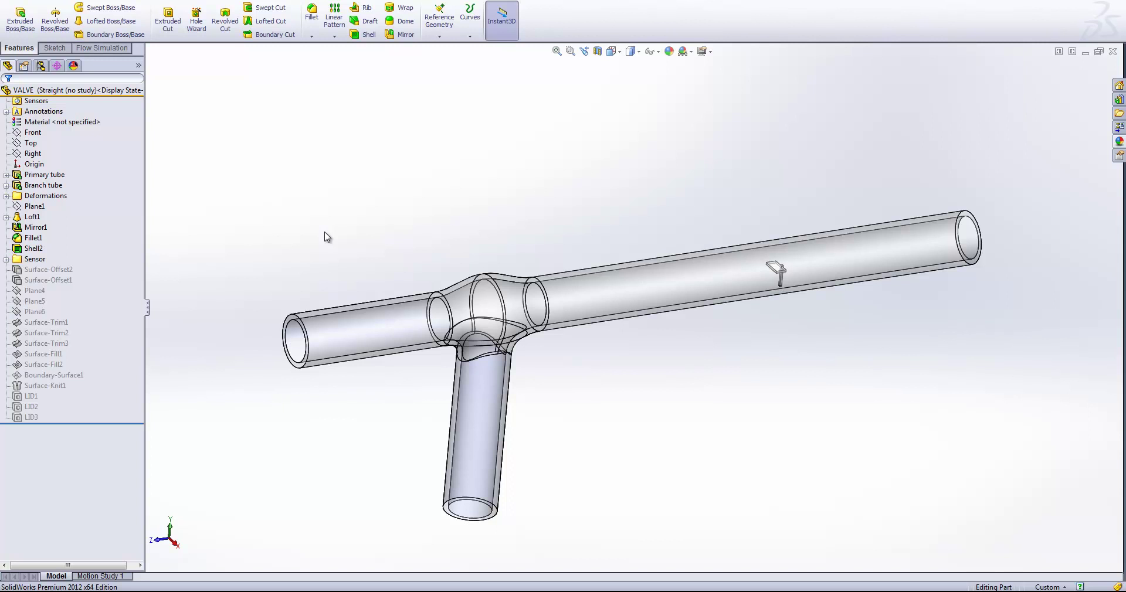
Step: Start a new Flow Simulation project with the wizard, using the current configuration
mouse_move(493, 382)
middle_down()
mouse_move(565, 382)
mouse_move(487, 508)
middle_up()
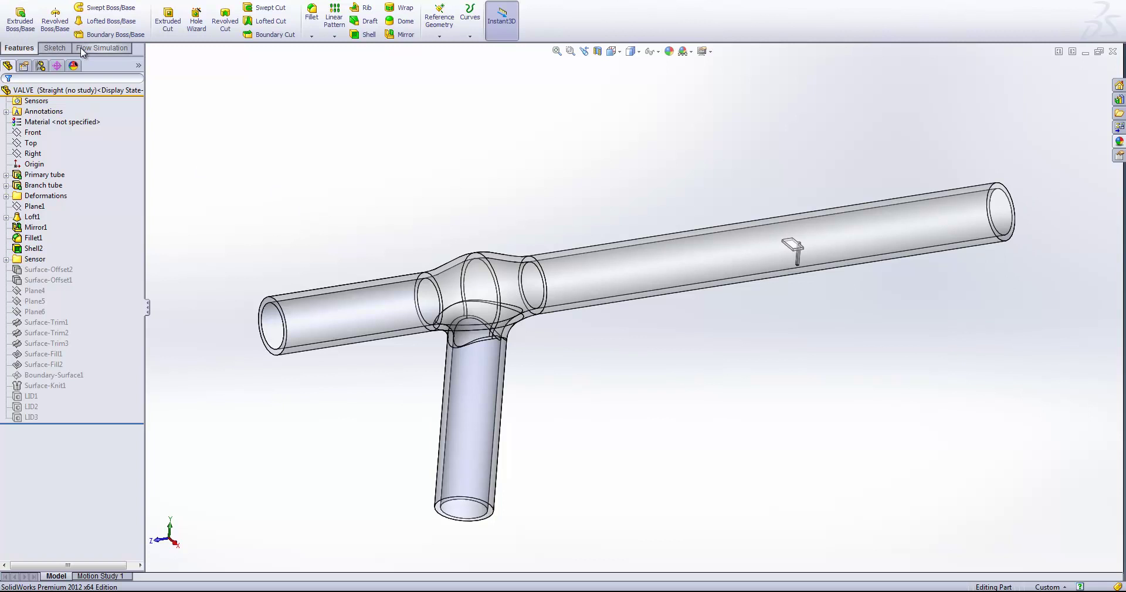
click(99, 50)
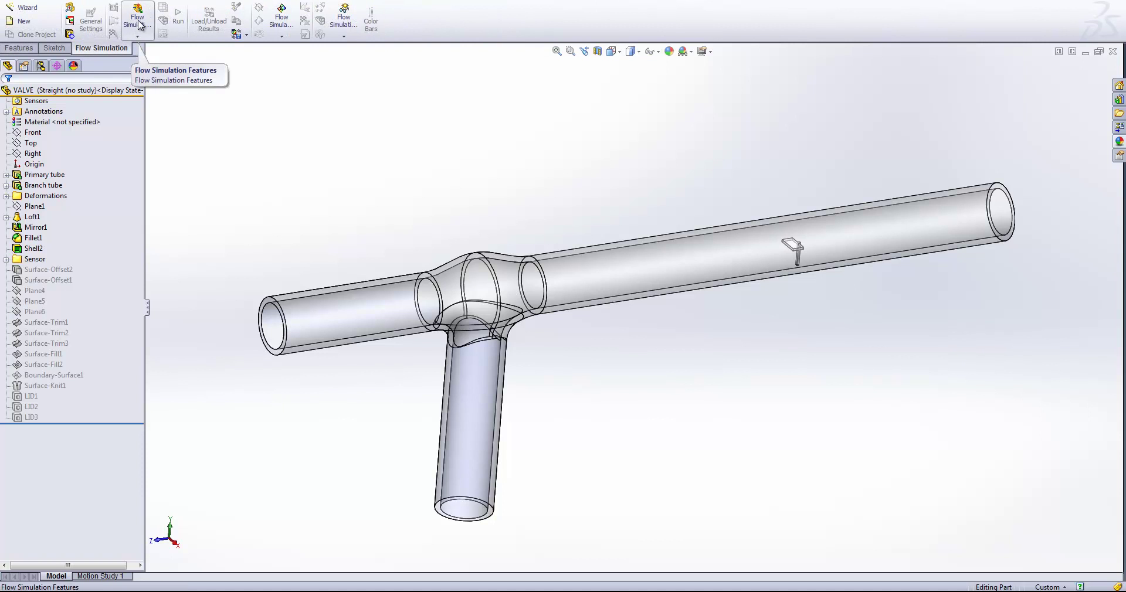
click(30, 9)
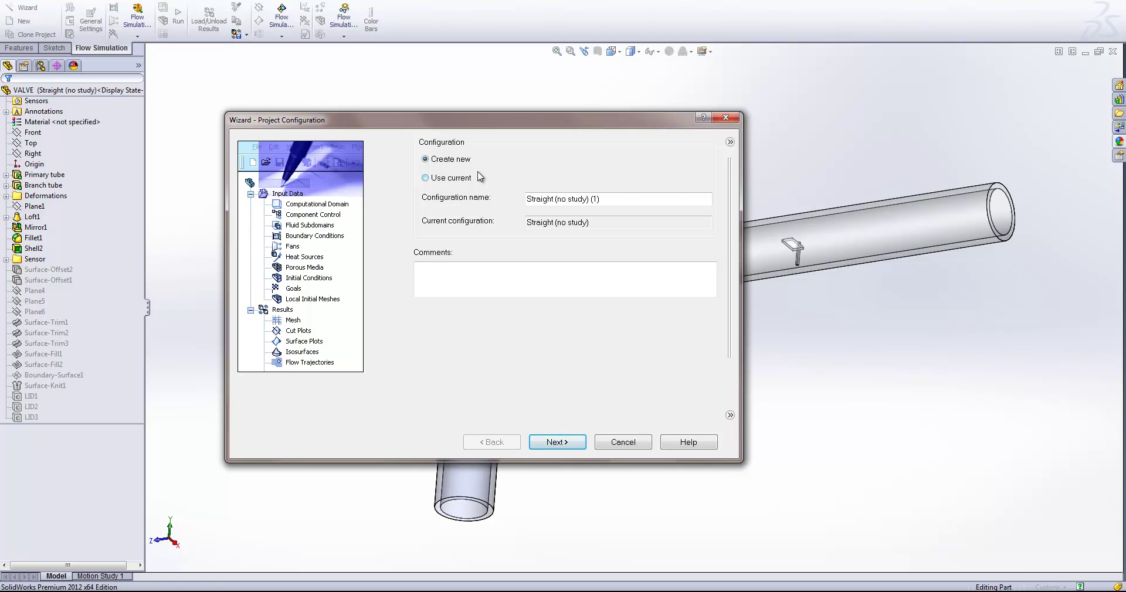
click(457, 179)
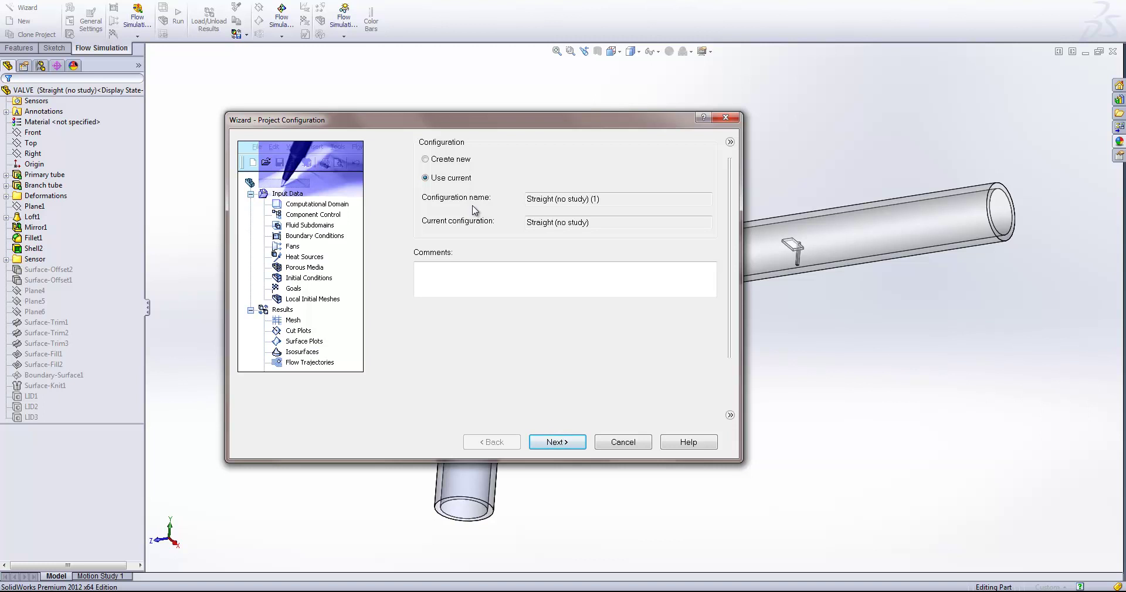
click(448, 160)
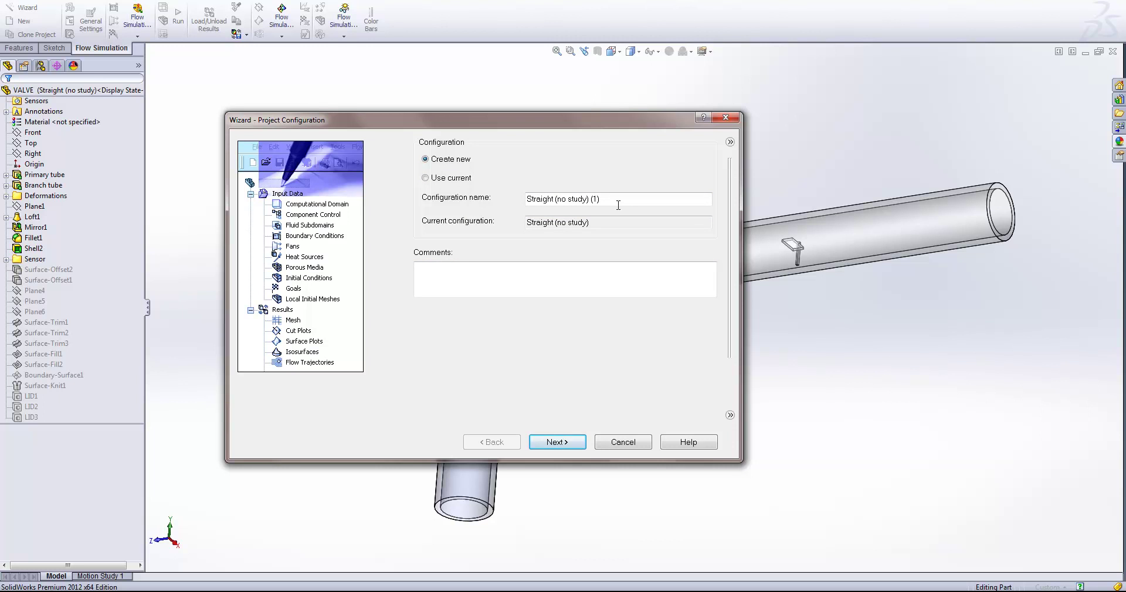
click(434, 180)
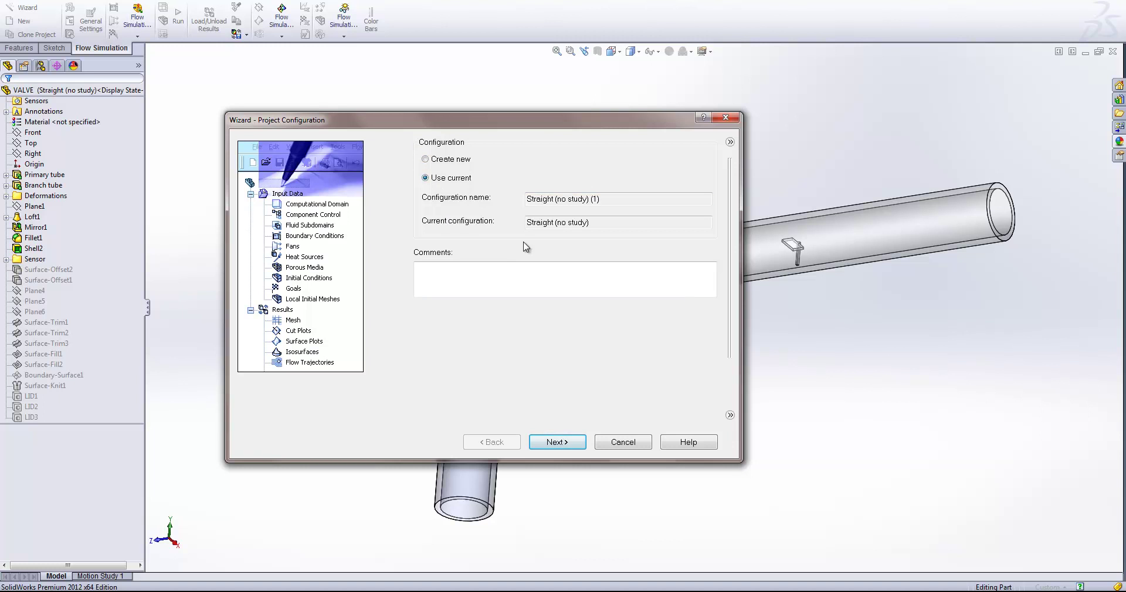
click(574, 442)
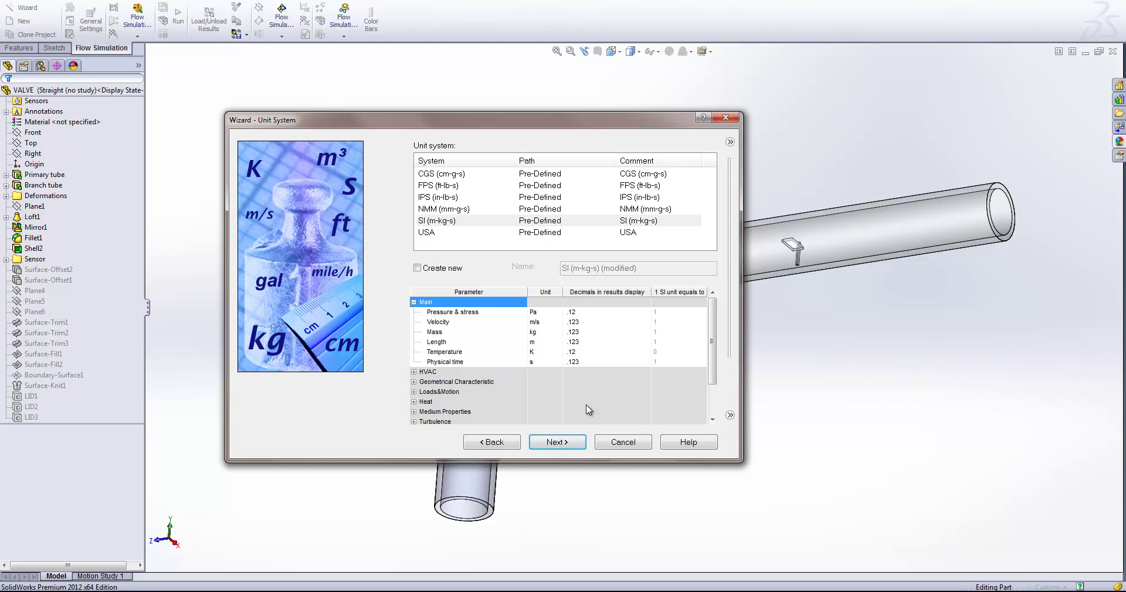
Step: Choose SI (m-kg-s) as the project's unit system and accept it
click(463, 235)
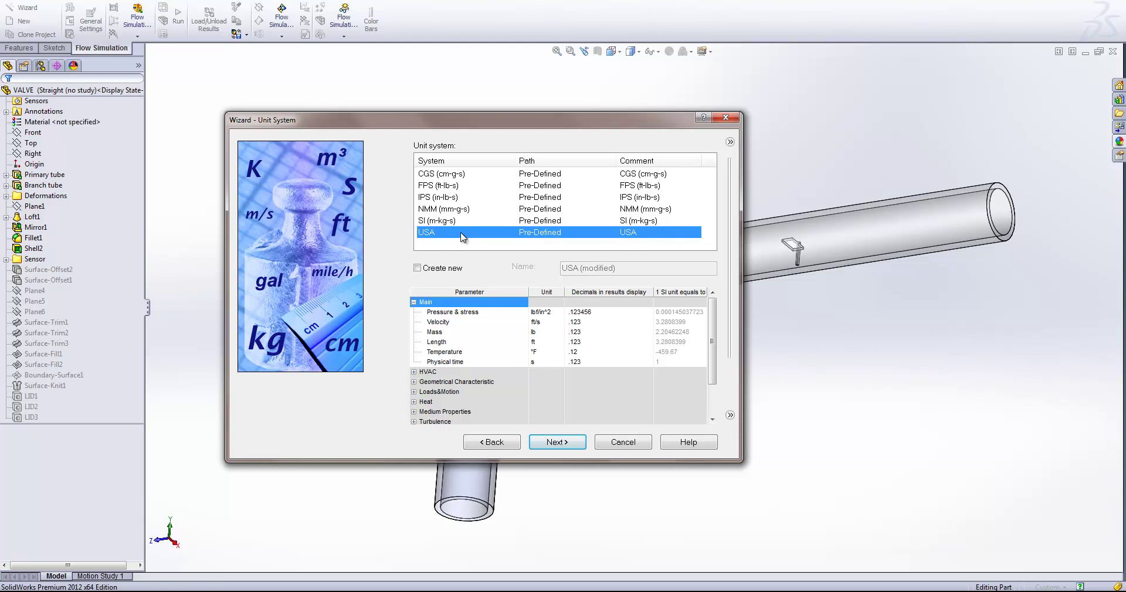
click(462, 223)
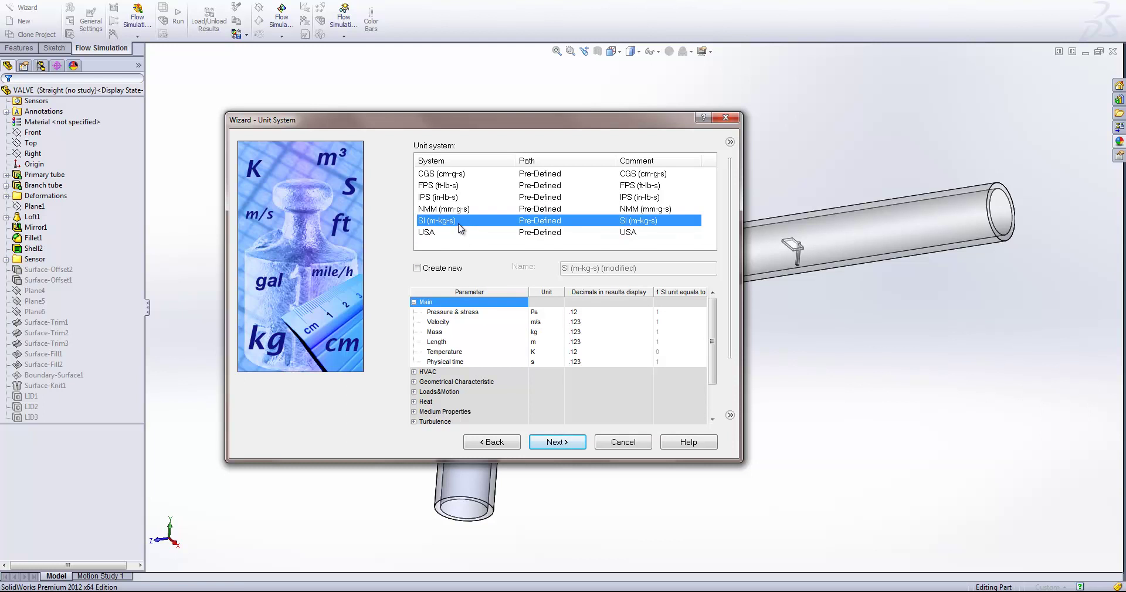
click(562, 449)
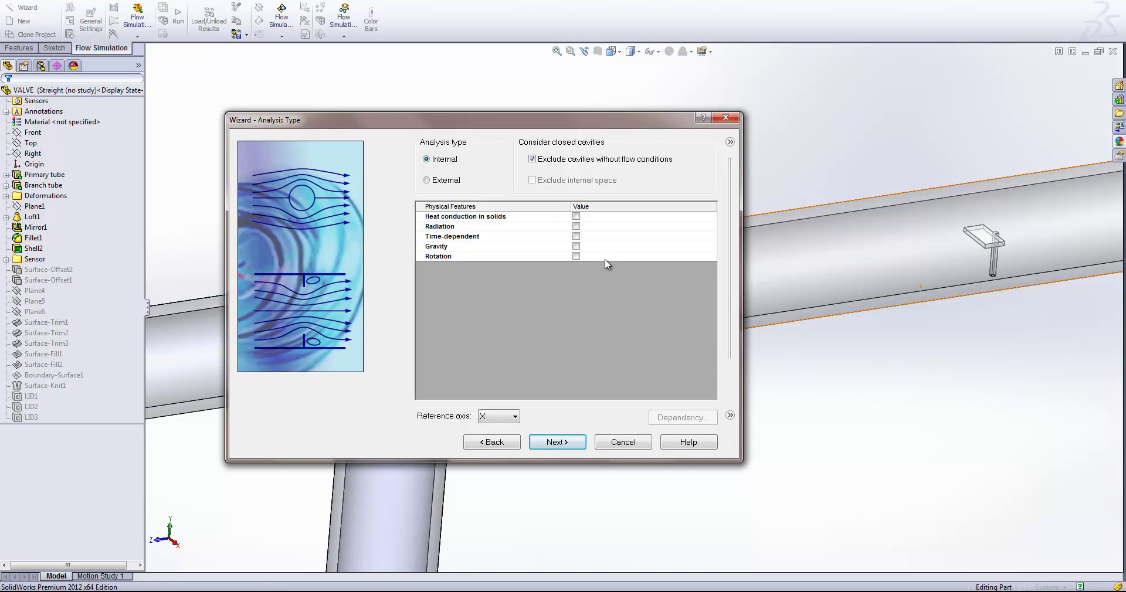
Step: Enable gravity for the internal analysis with a Y component of -9.81 m/s^2, leaving heat conduction in solids off
click(576, 217)
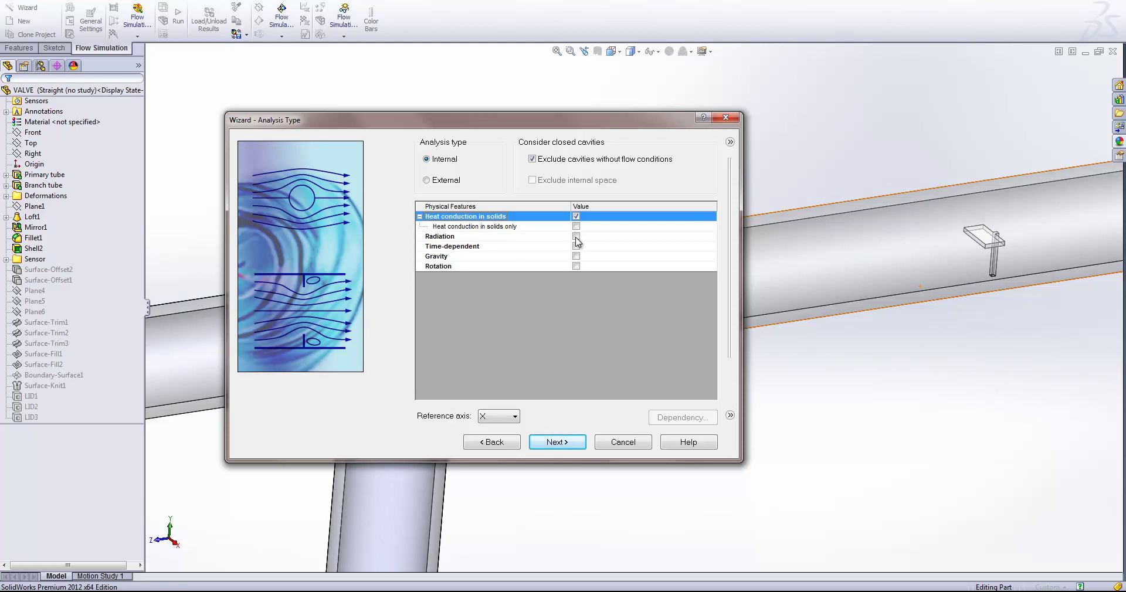
click(576, 216)
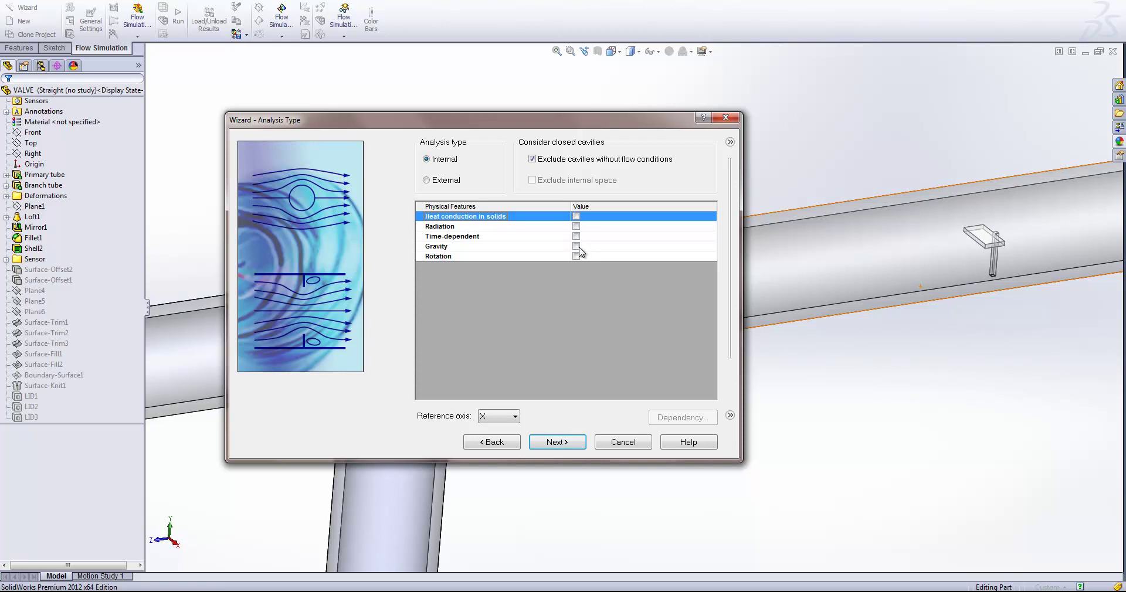
click(577, 246)
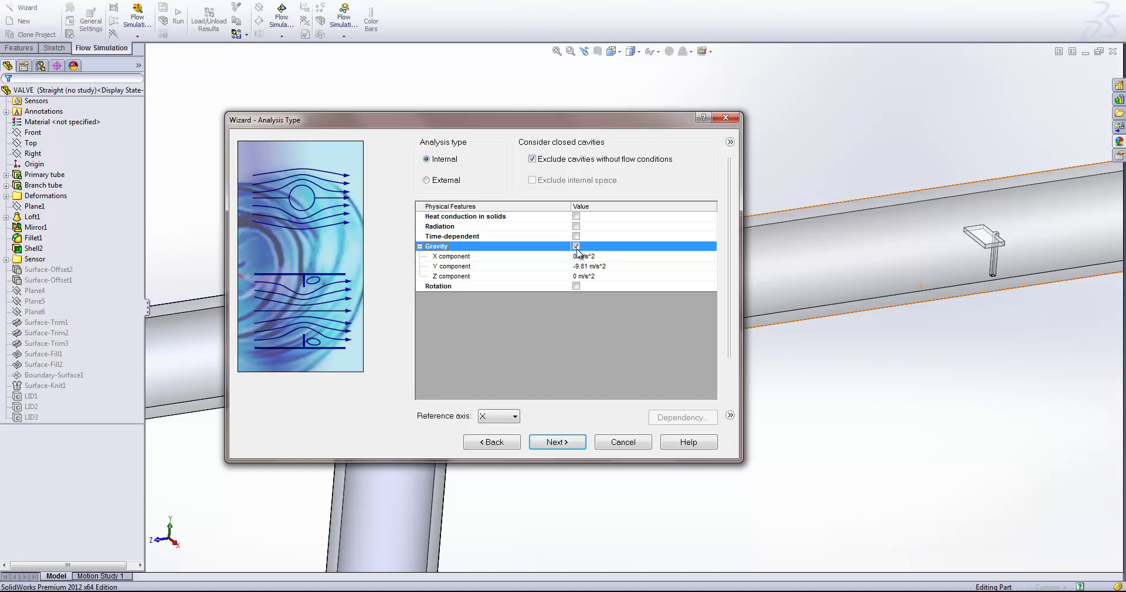
drag(564, 125, 836, 126)
key(ctrl+7)
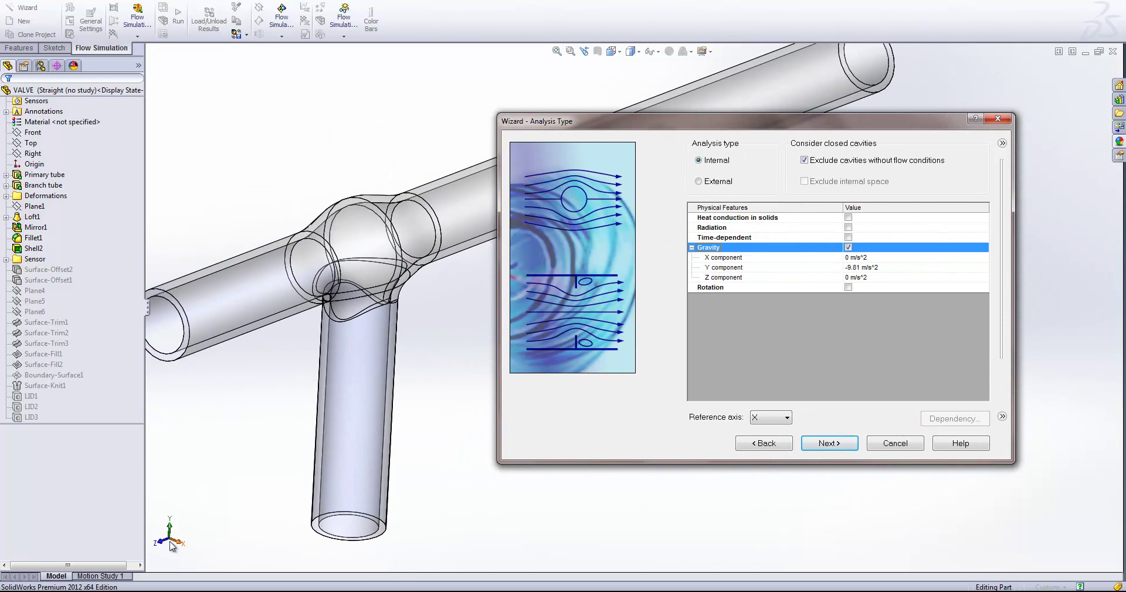
click(170, 544)
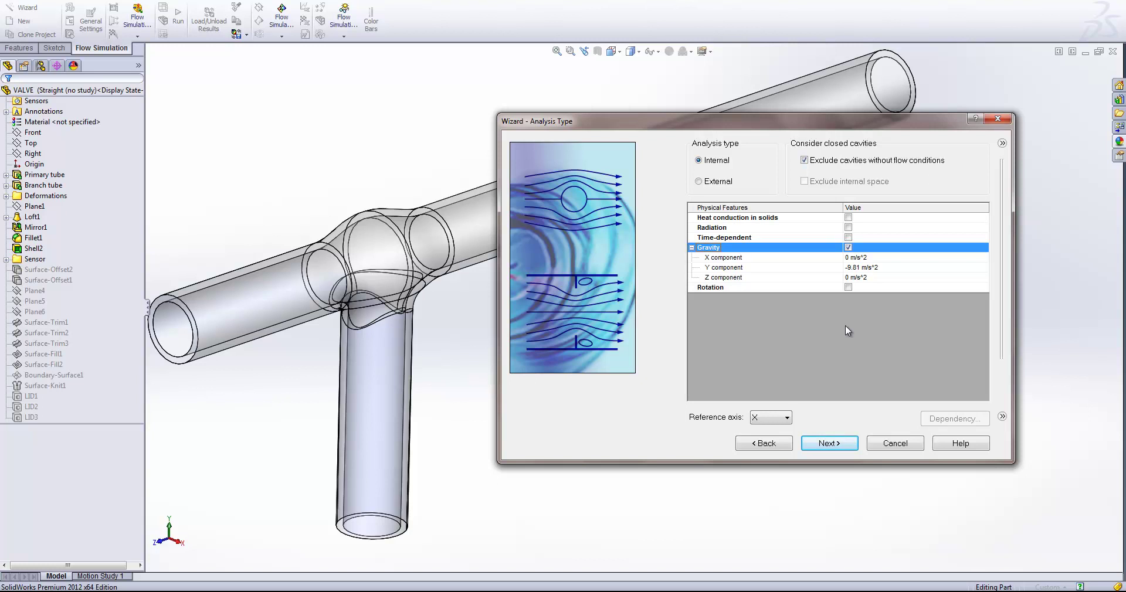
click(842, 446)
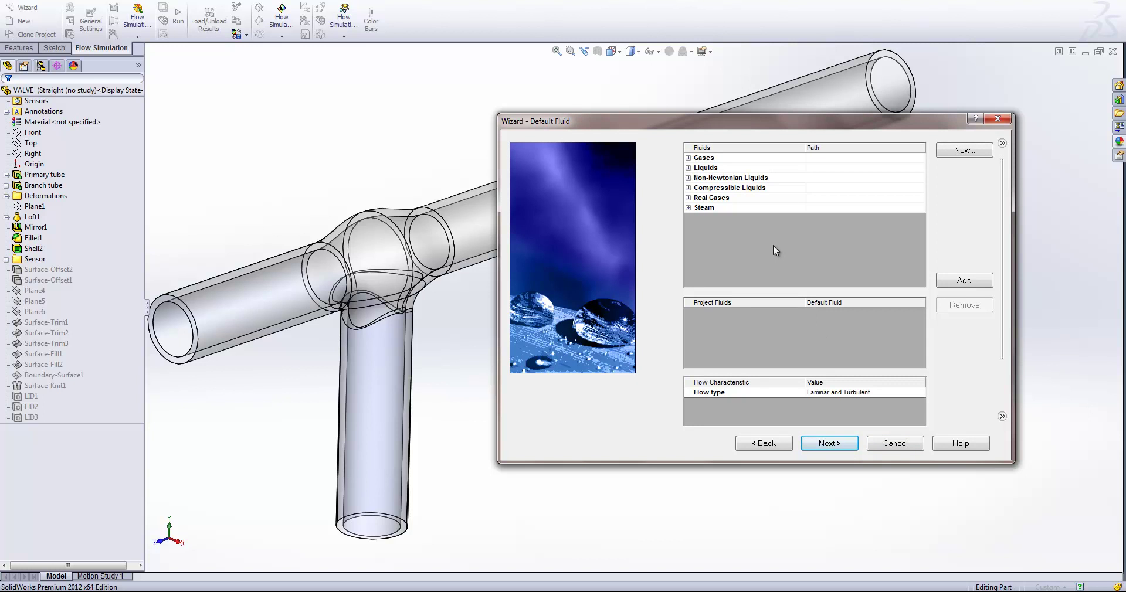
Step: Look through the predefined gases and the liquids category of the project's fluid database
click(688, 158)
drag(727, 132, 571, 65)
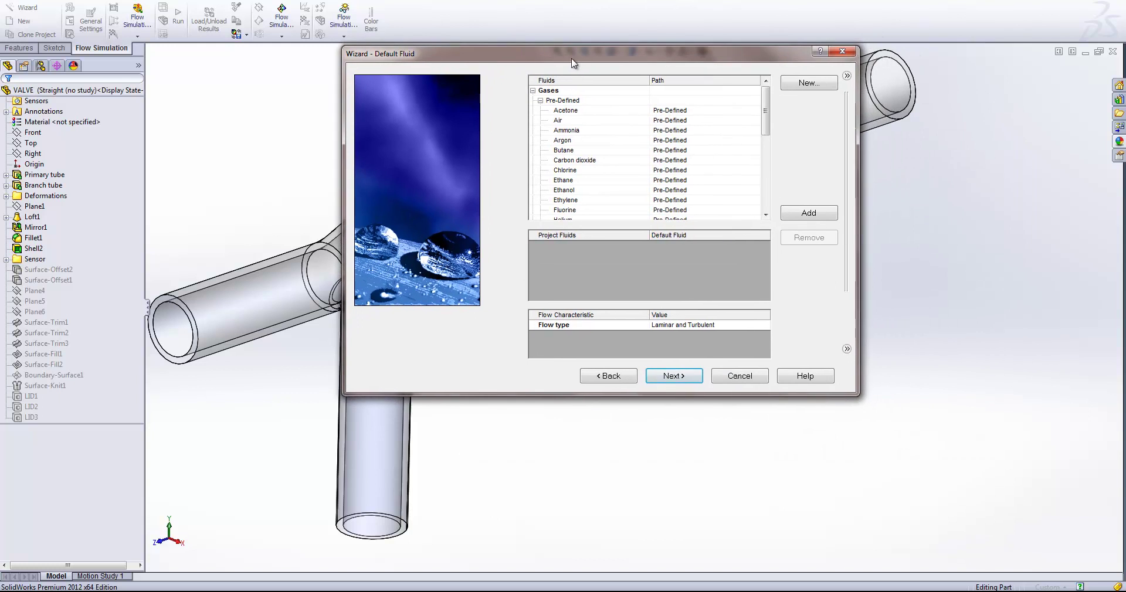
click(532, 91)
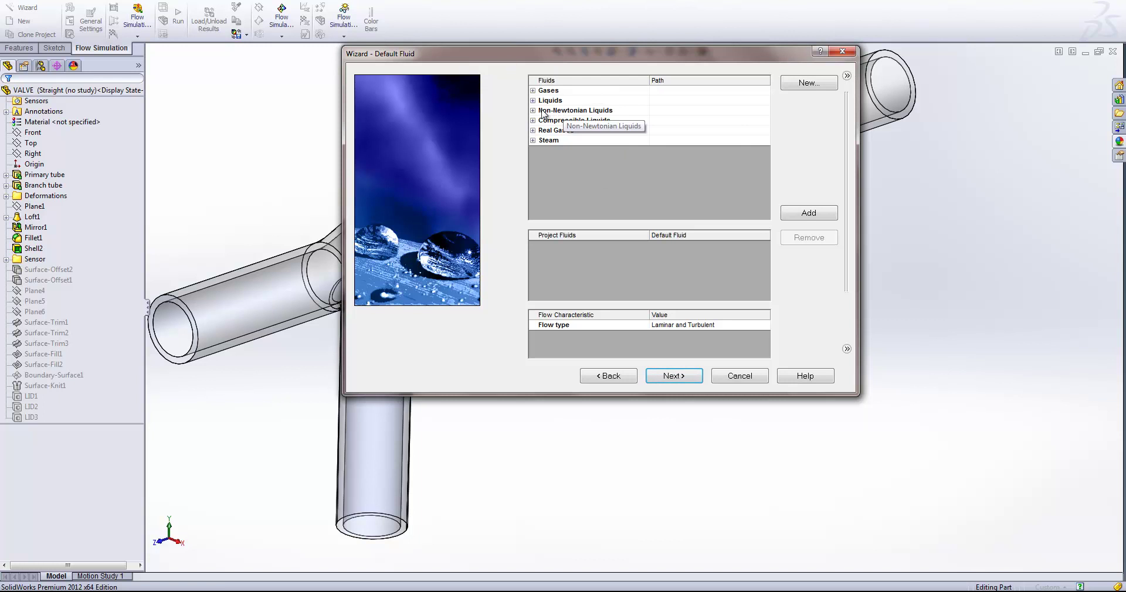
click(532, 91)
drag(765, 106, 645, 96)
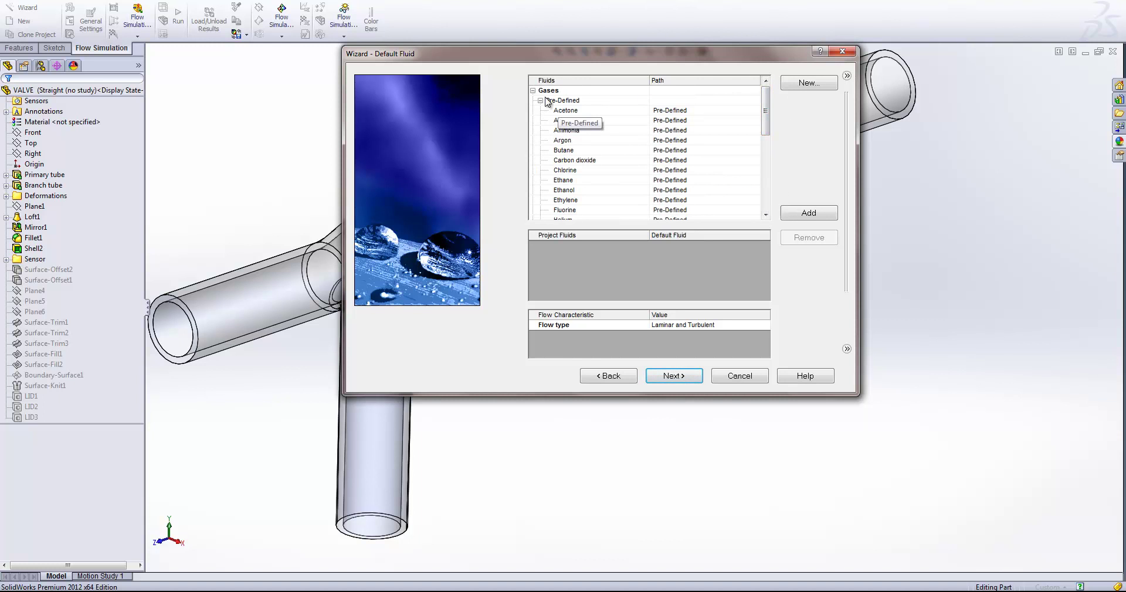
click(540, 101)
click(532, 90)
click(532, 100)
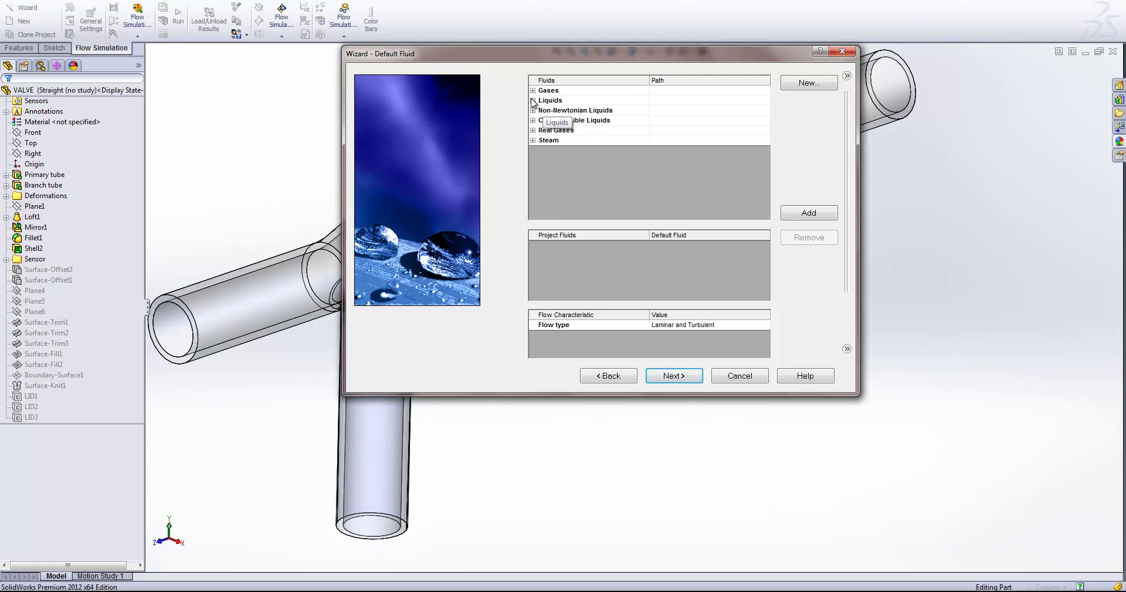
click(532, 100)
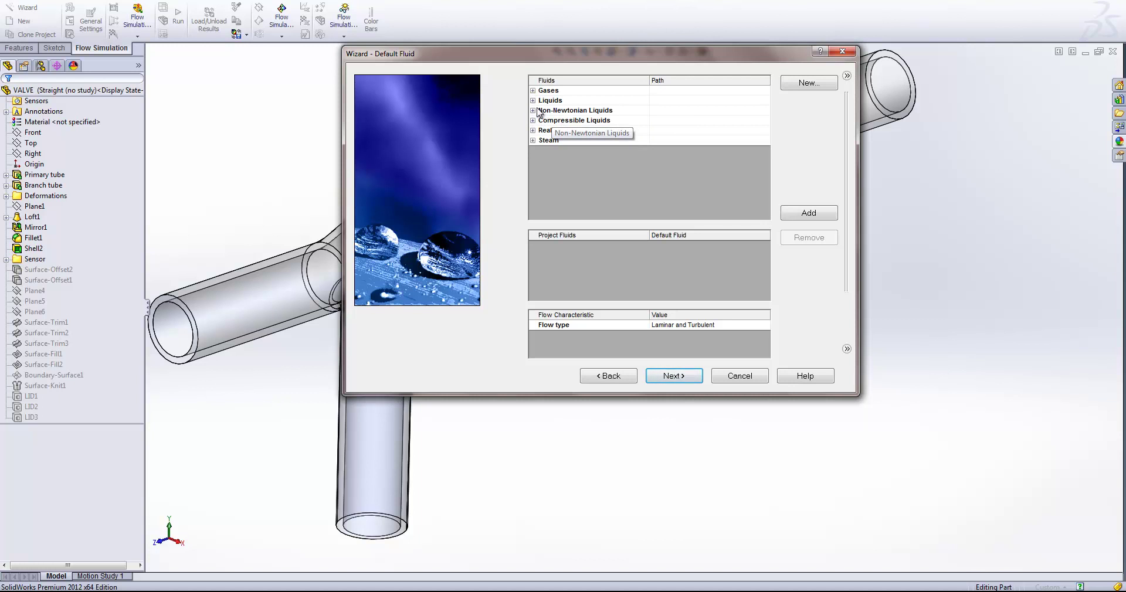
Step: Examine the predefined non-Newtonian liquids, compressible liquids, real gases and steam in the fluid database
click(533, 110)
scroll(766, 128, down, 1)
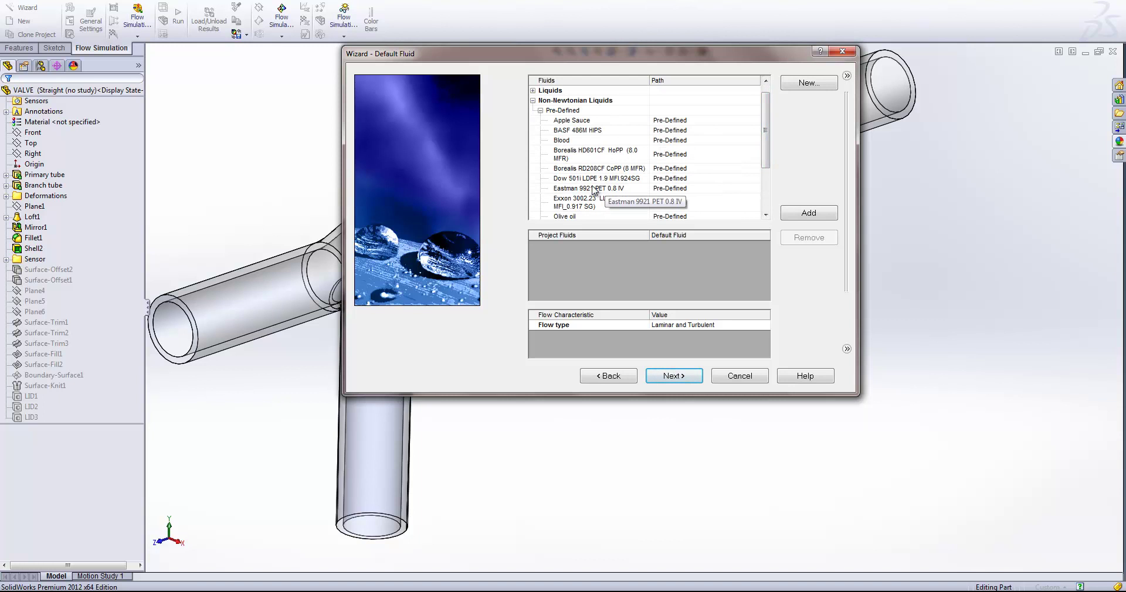
click(574, 141)
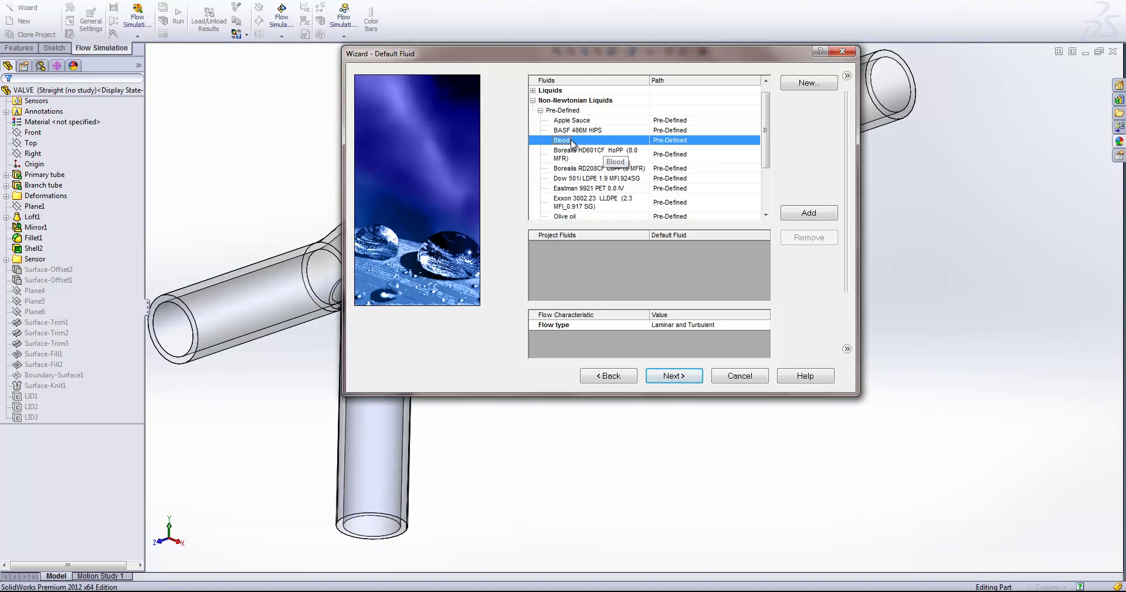
click(597, 120)
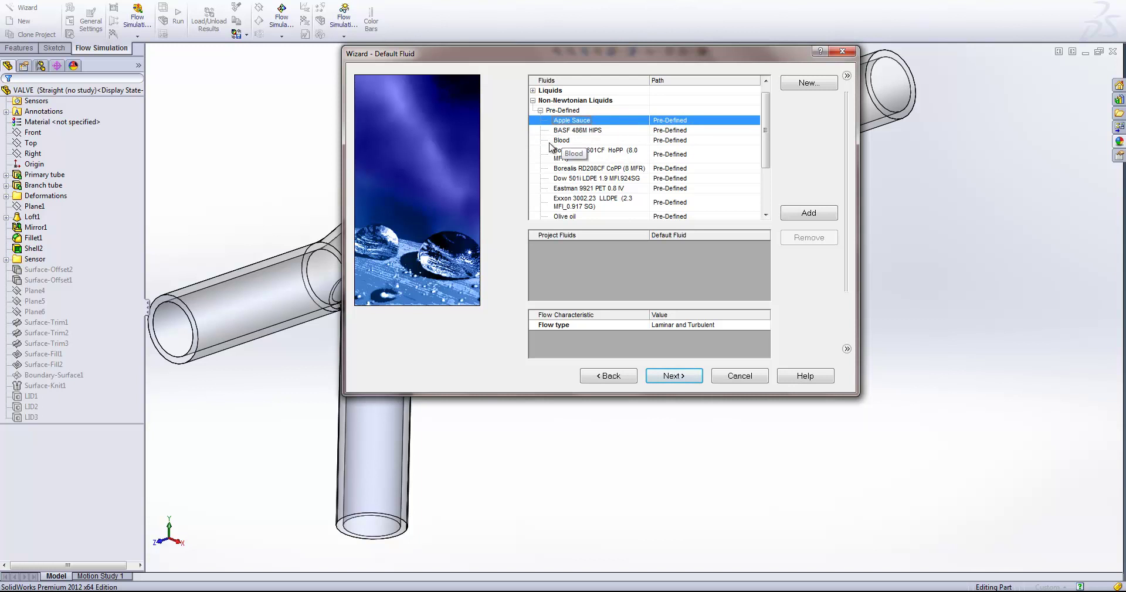
click(532, 100)
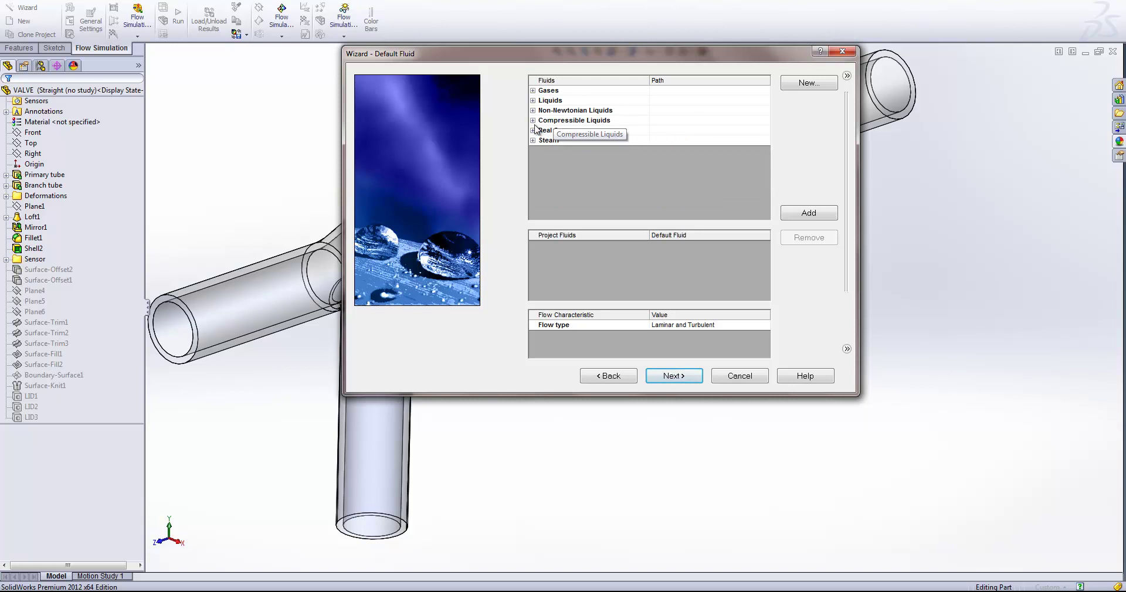
click(532, 120)
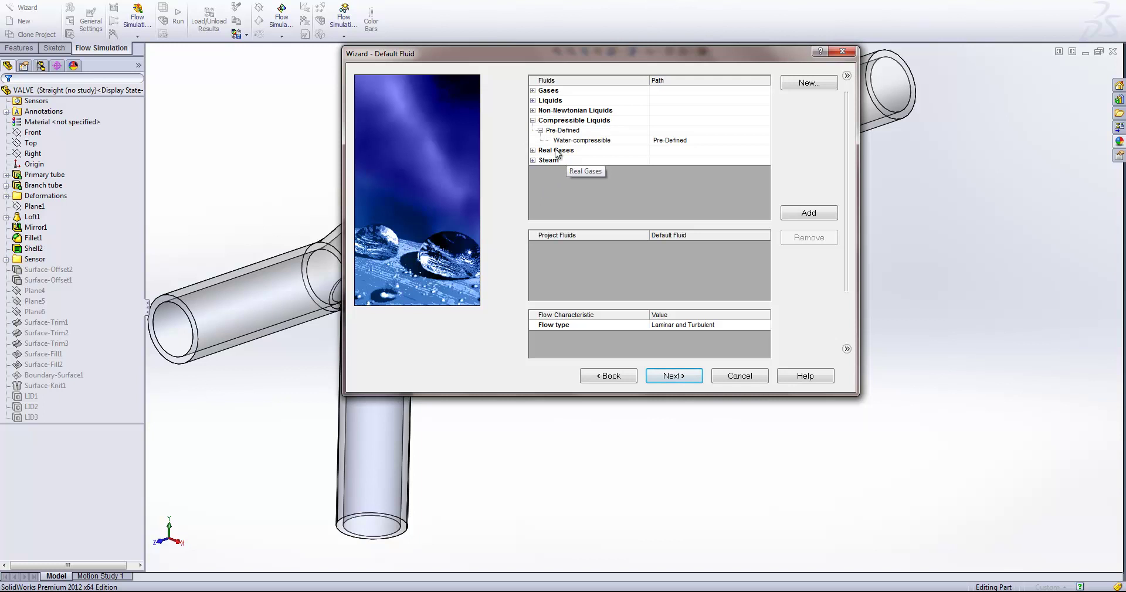
click(533, 120)
click(532, 130)
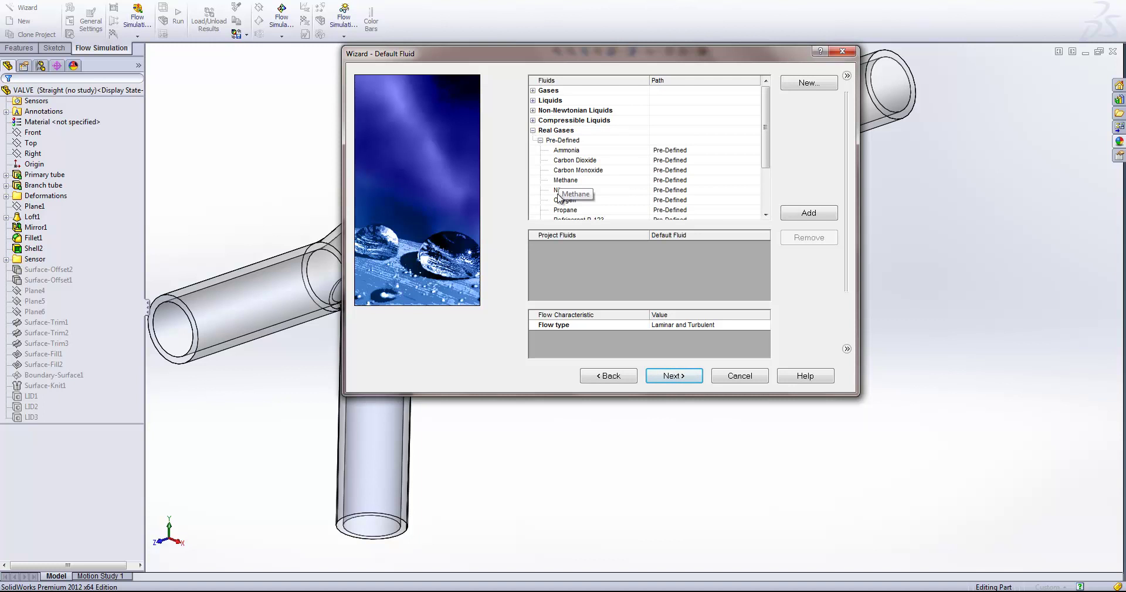
scroll(625, 194, down, 2)
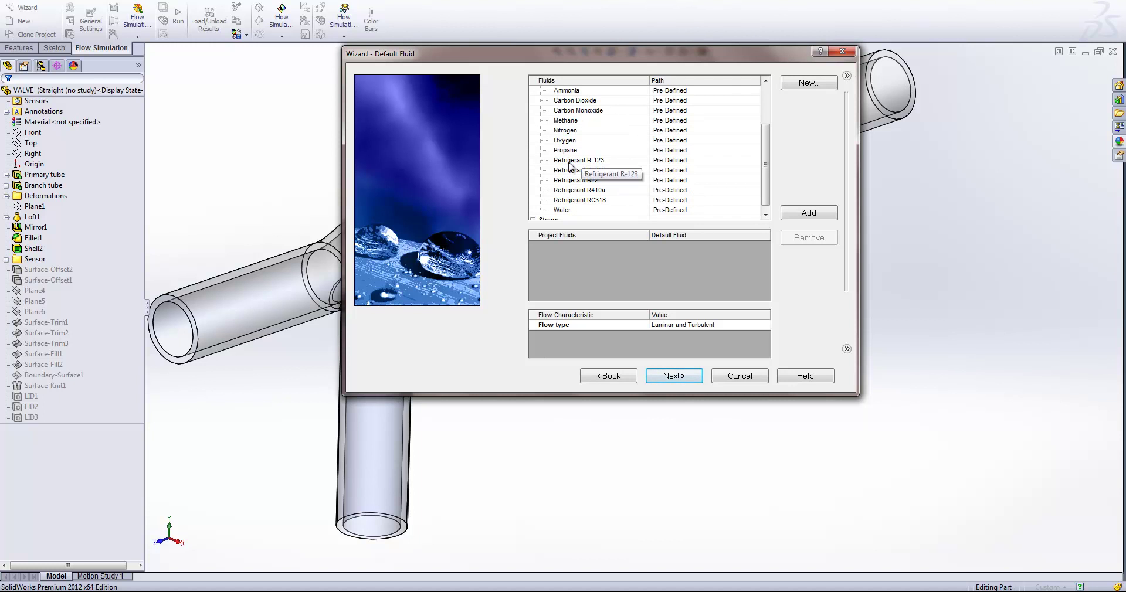
scroll(589, 183, up, 2)
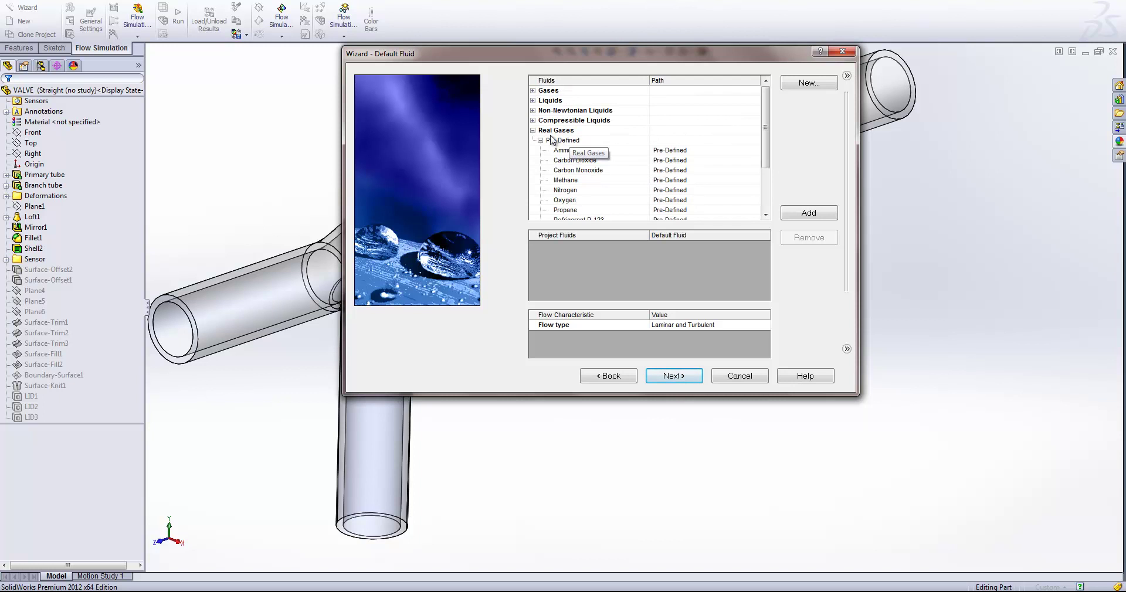
click(533, 131)
click(533, 140)
click(540, 150)
click(533, 140)
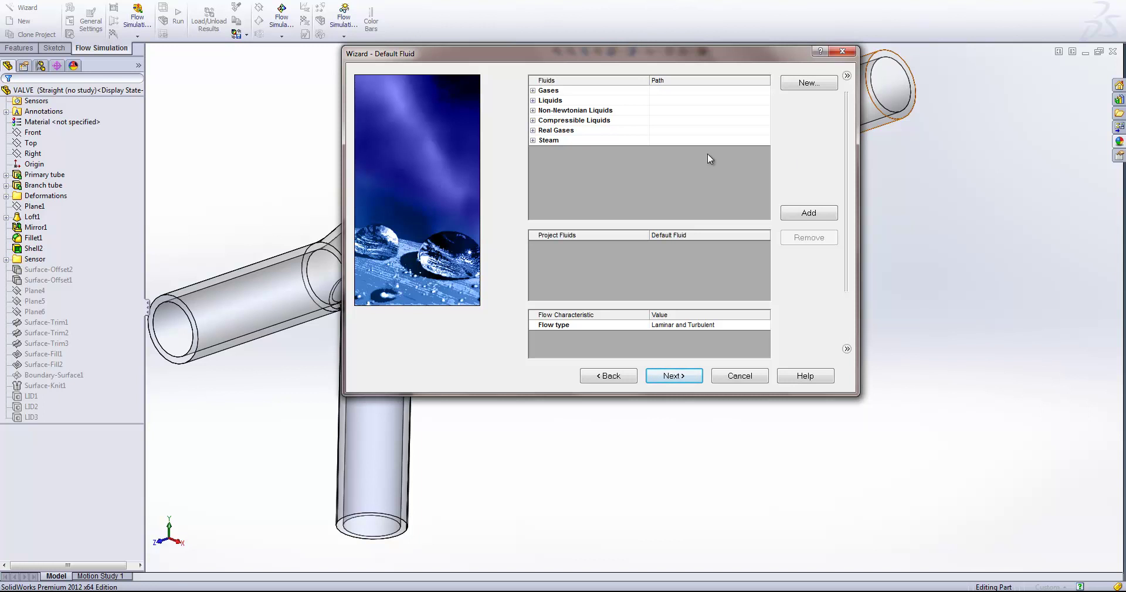
Step: Add the predefined liquids Ethanol and Water as default project fluids, keeping the Laminar and Turbulent flow type
click(533, 100)
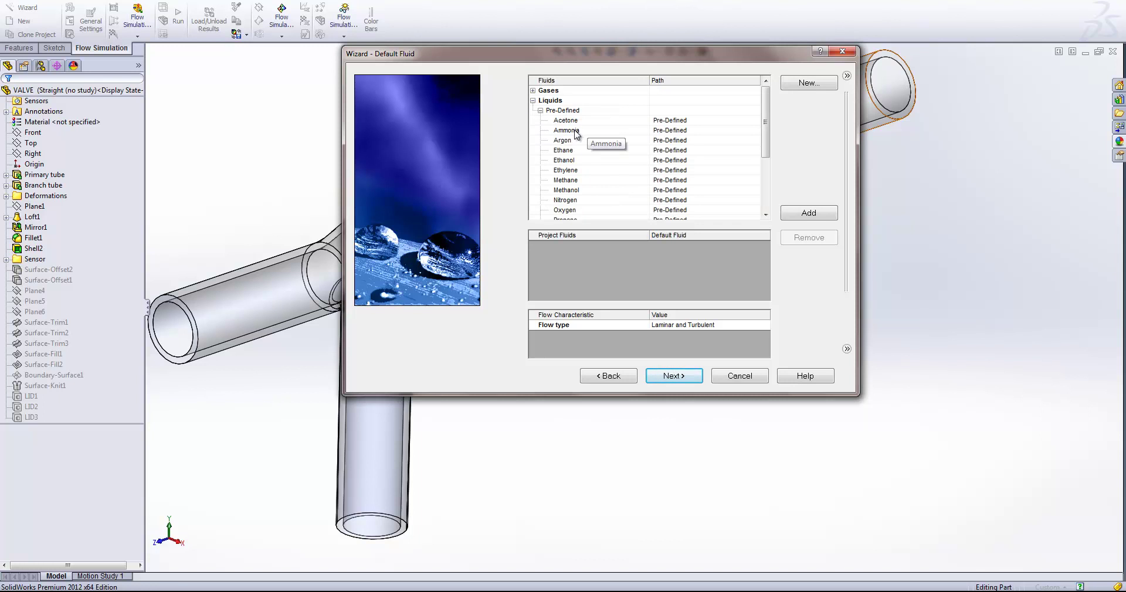
double_click(566, 160)
scroll(658, 170, down, 2)
scroll(658, 170, down, 1)
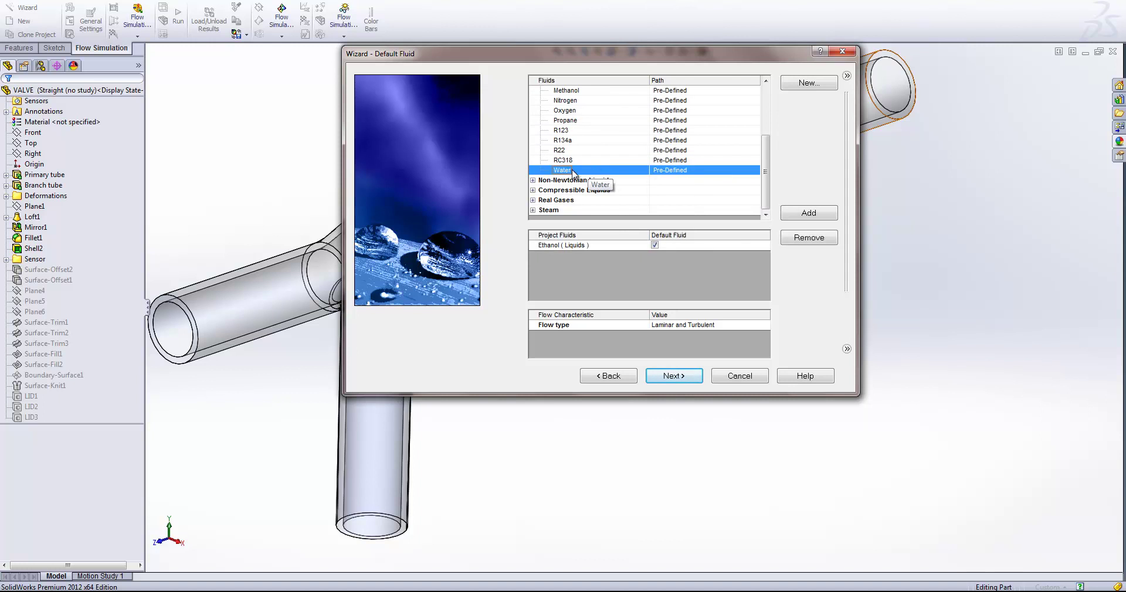
double_click(572, 171)
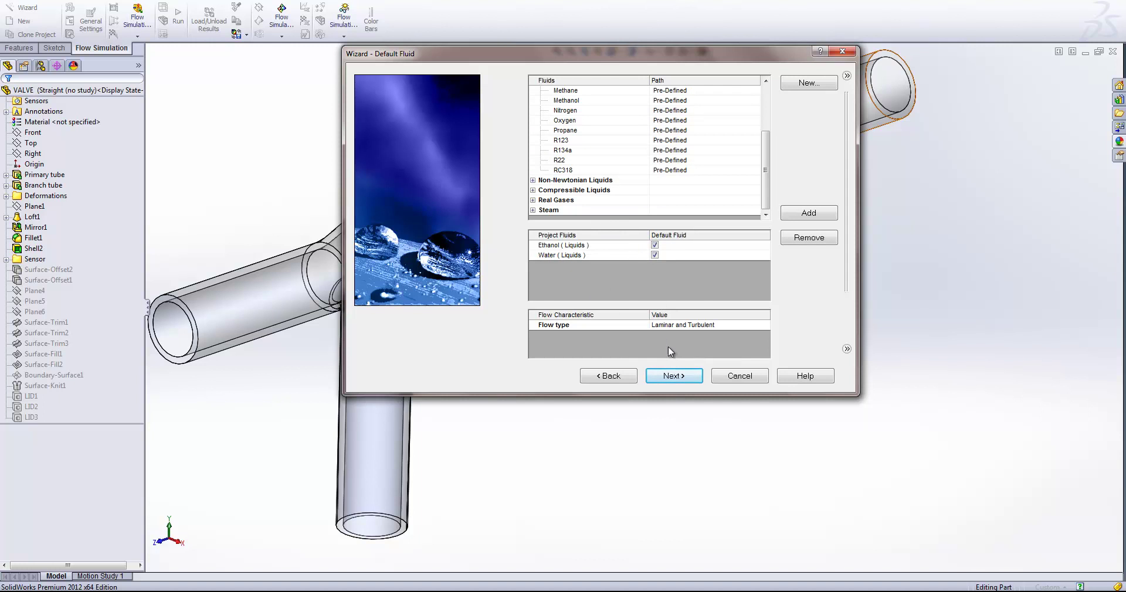
click(619, 280)
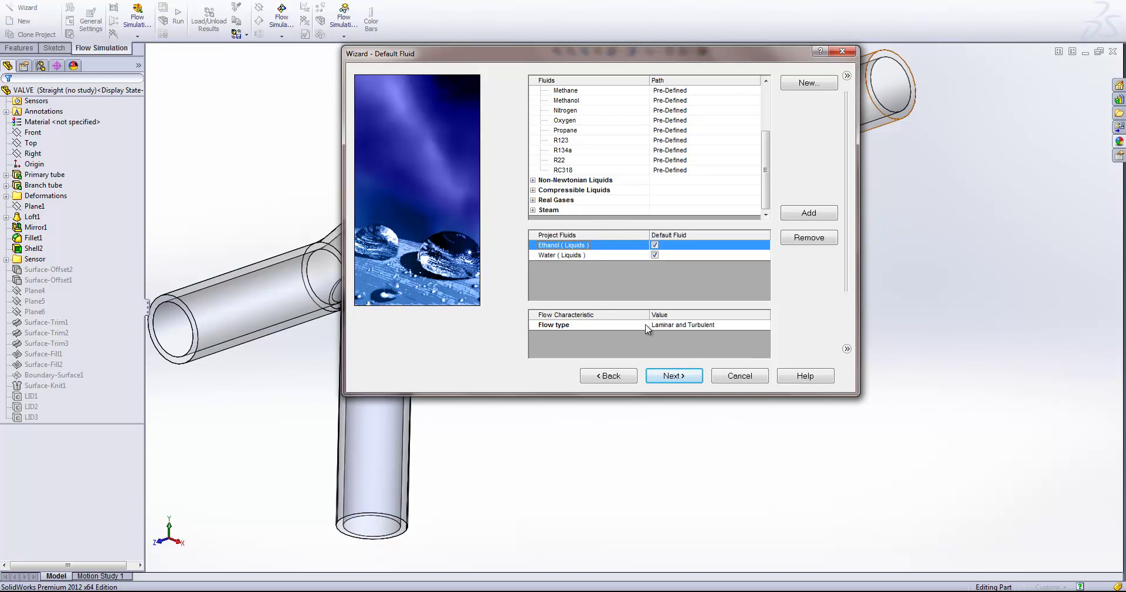
click(691, 327)
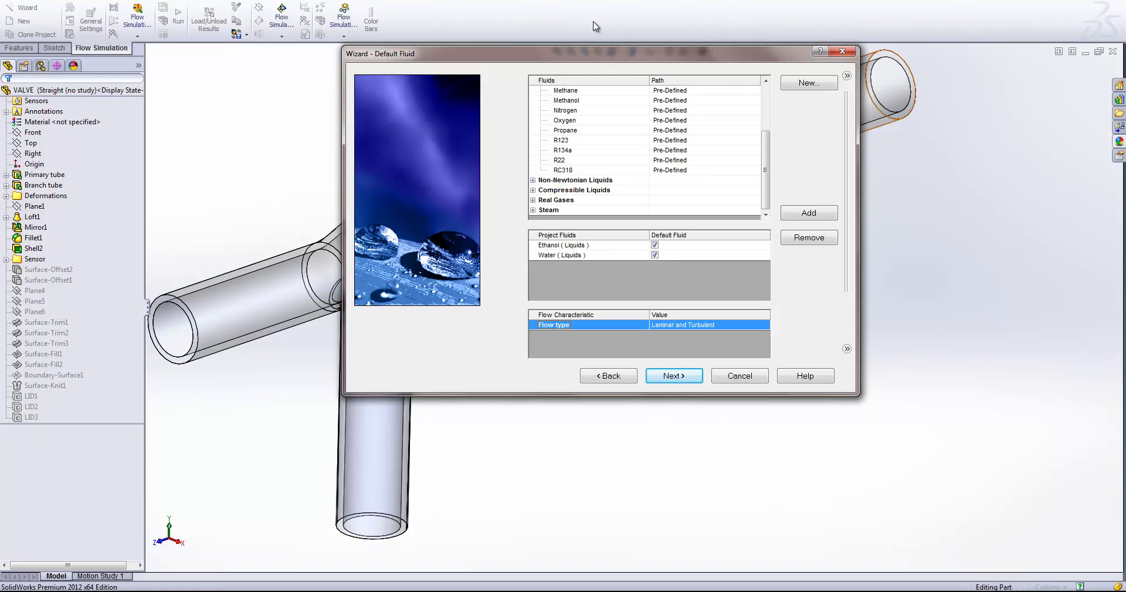
Step: Check the flow type options for the project fluids, keep Laminar and Turbulent and continue to the wall conditions
click(692, 325)
click(765, 325)
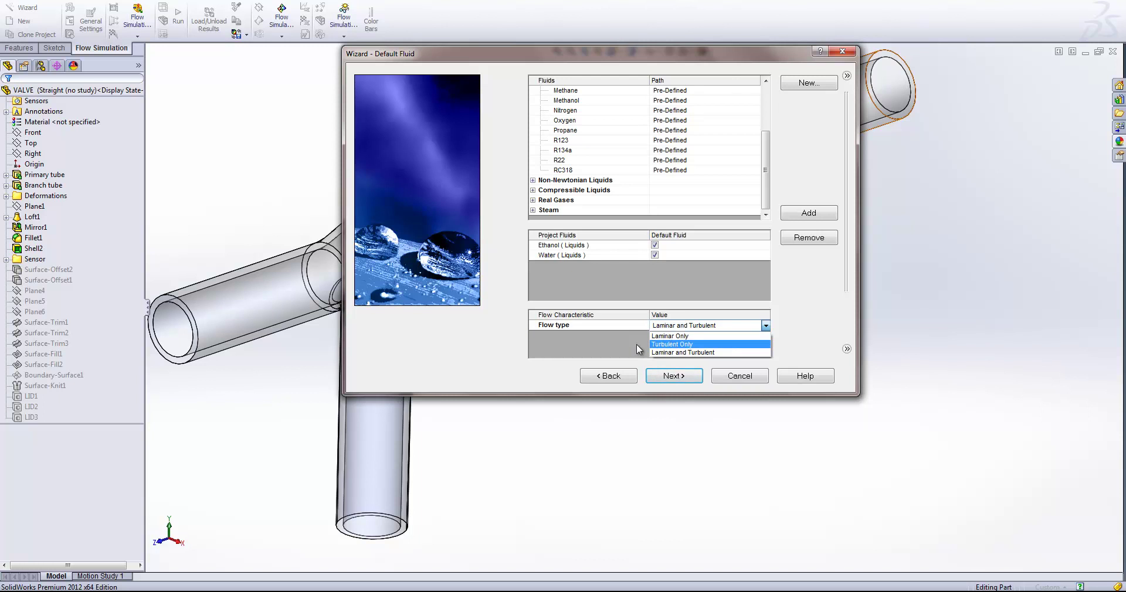
click(680, 352)
click(673, 376)
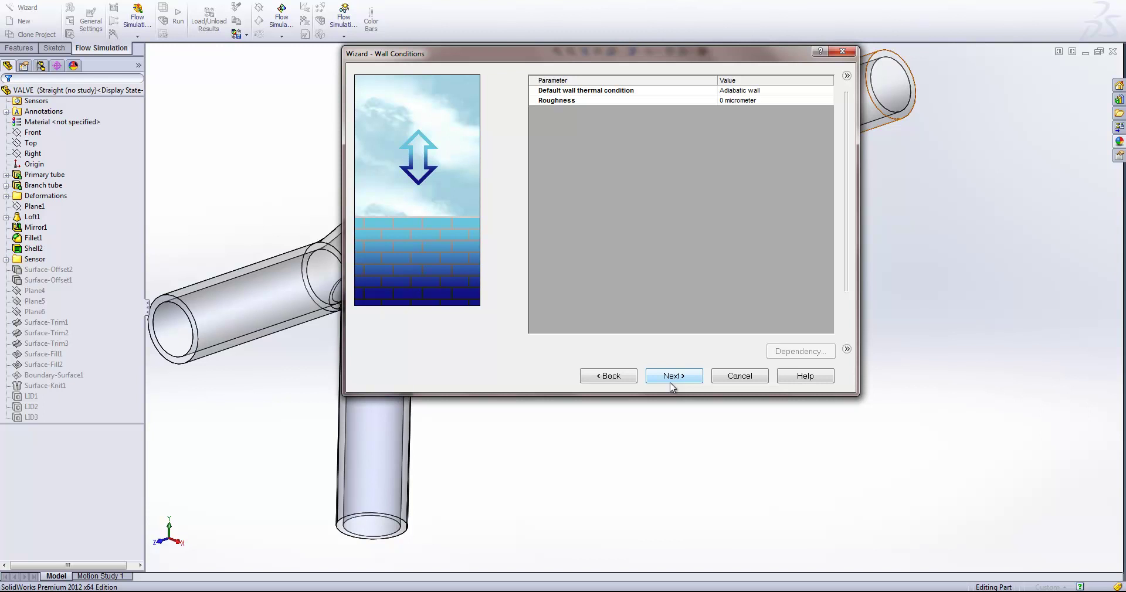
Step: Keep the default adiabatic wall with 0 micrometer roughness and accept the default initial conditions
click(775, 93)
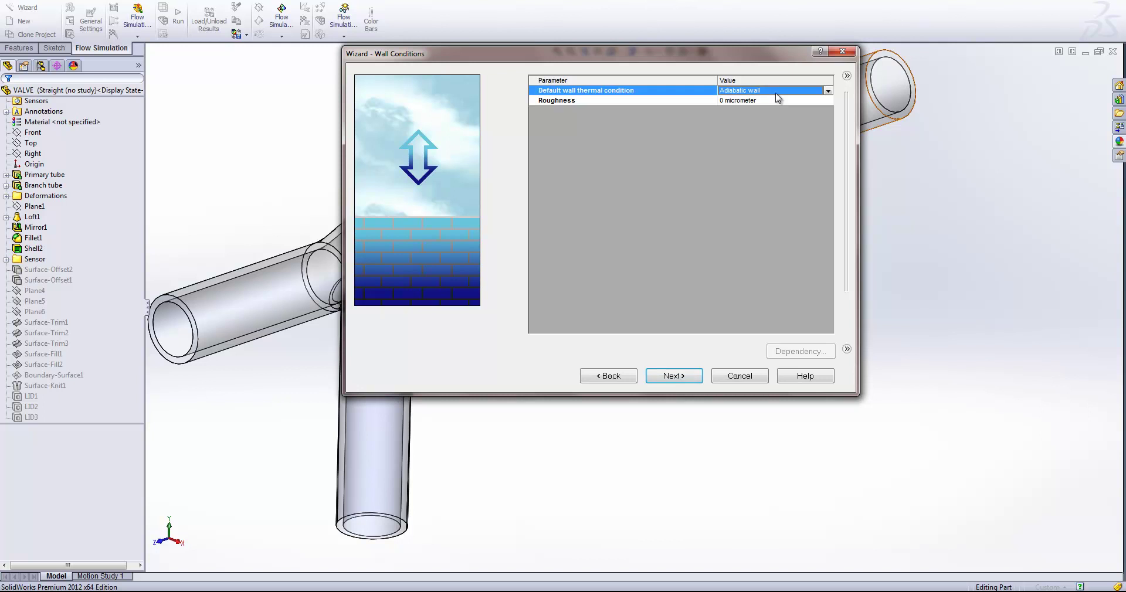
click(827, 91)
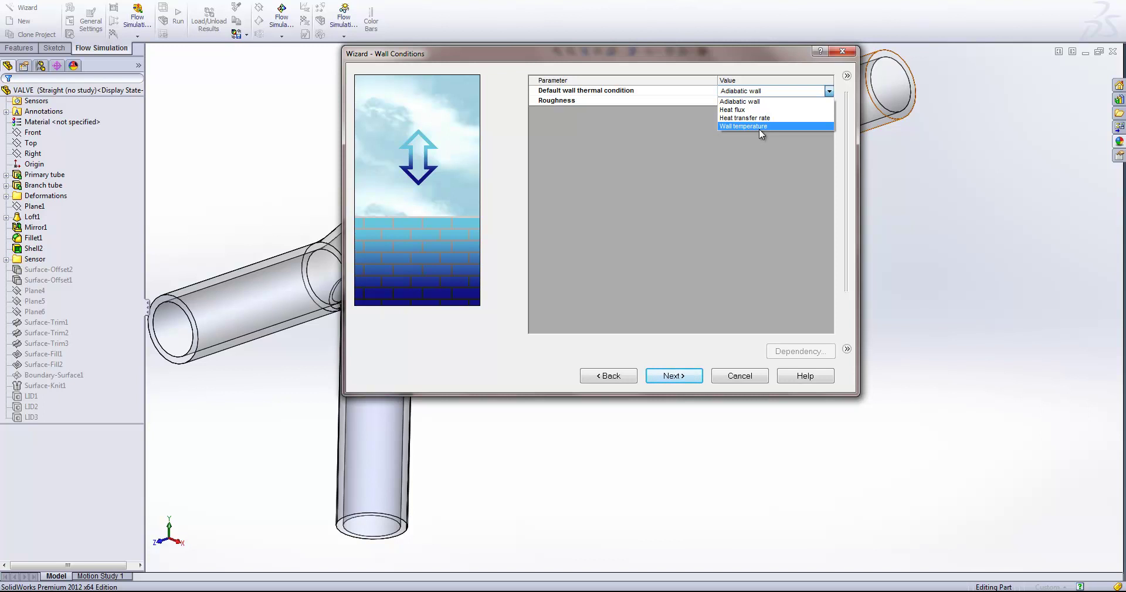
click(760, 177)
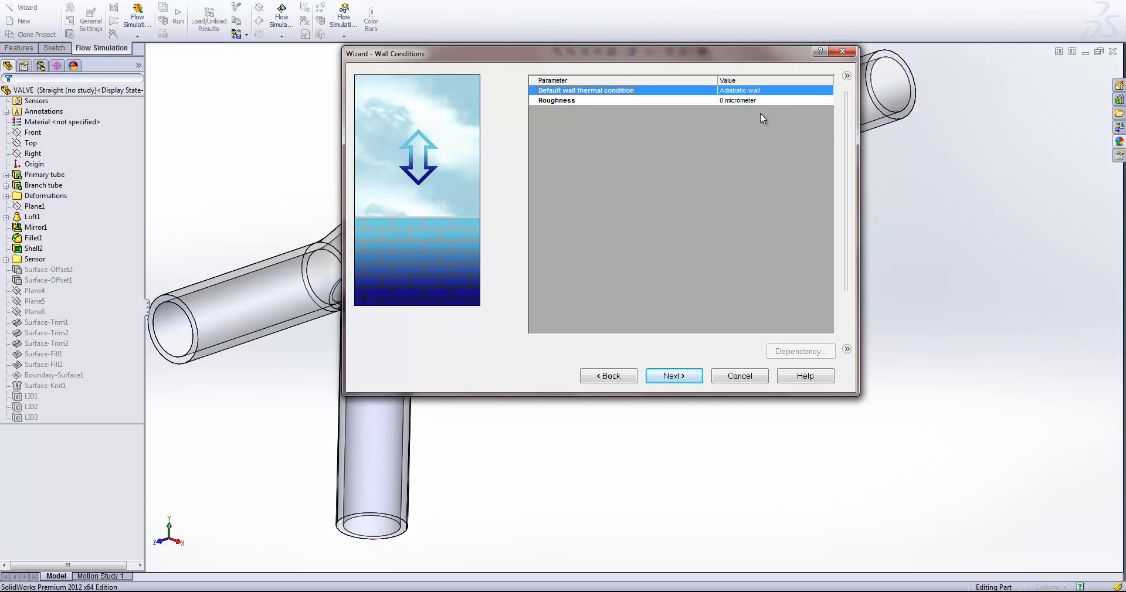
click(554, 101)
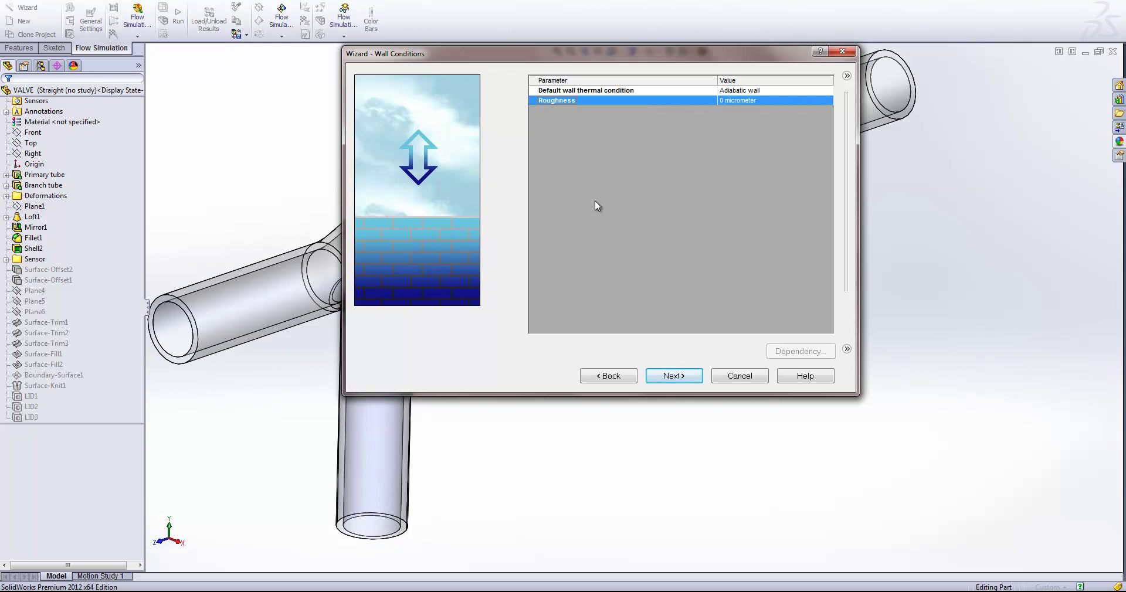
click(675, 377)
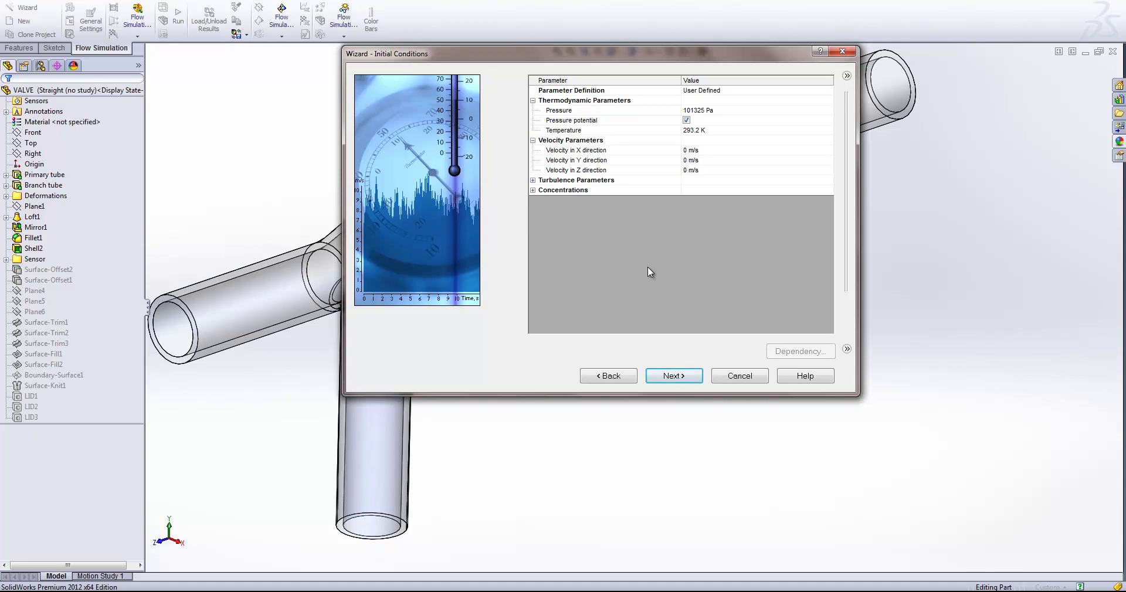
click(664, 373)
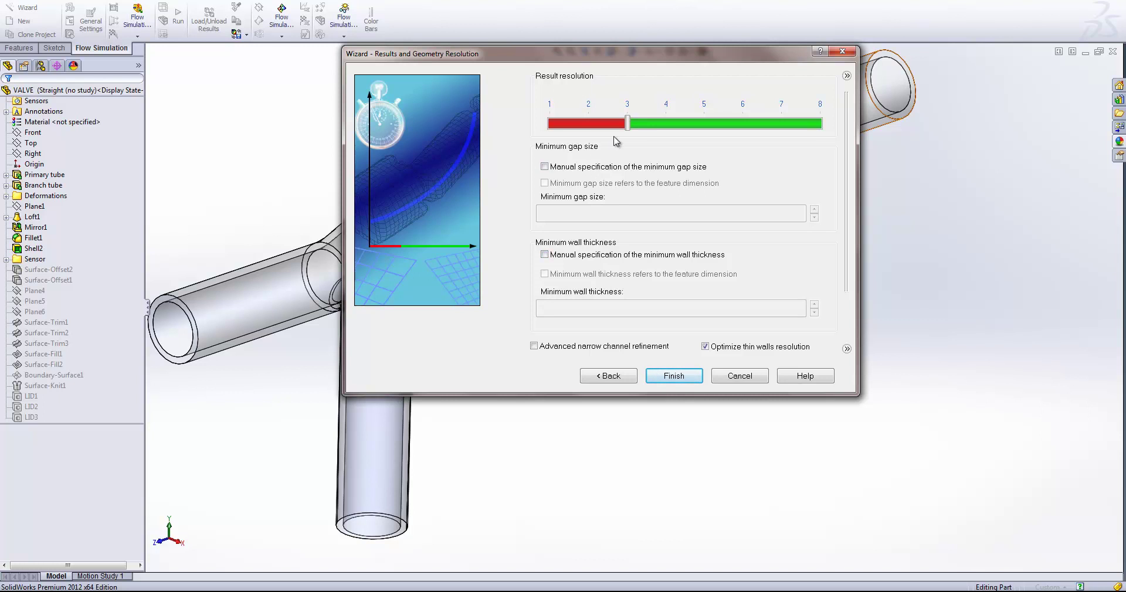
Step: Complete the wizard with result resolution level 3 and manual specification of the minimum gap size switched off
drag(627, 124, 838, 133)
click(625, 124)
click(544, 167)
drag(586, 212, 526, 215)
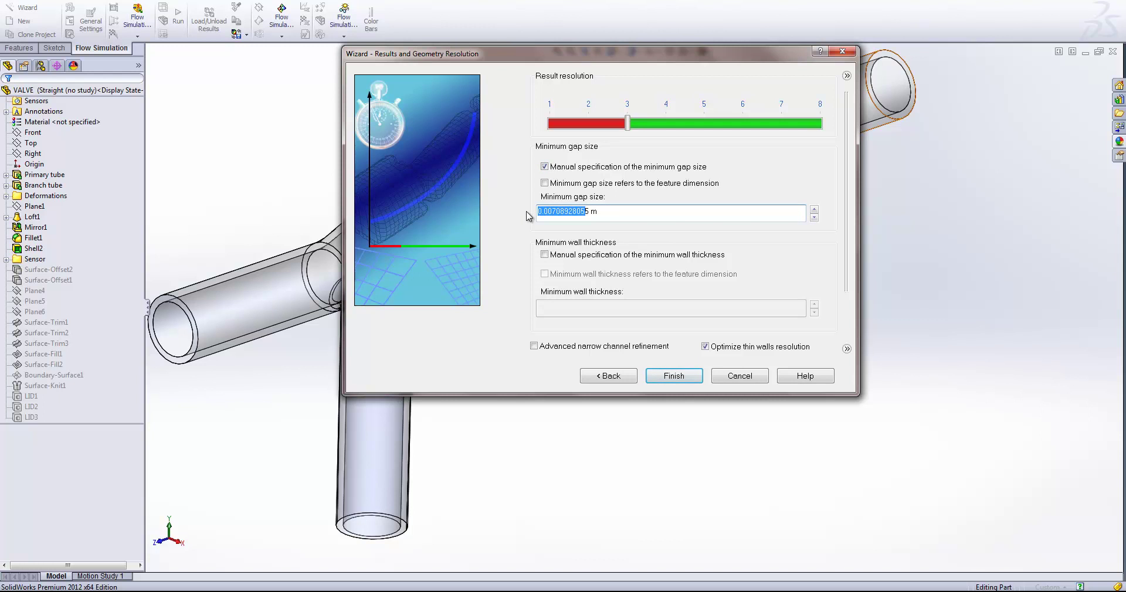
click(545, 167)
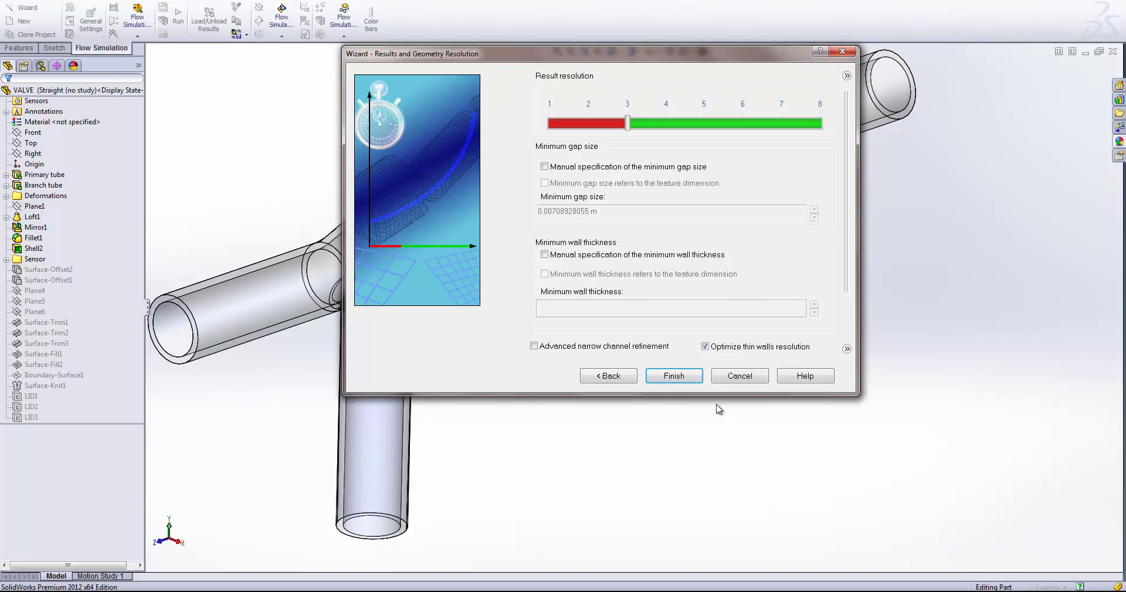
click(696, 376)
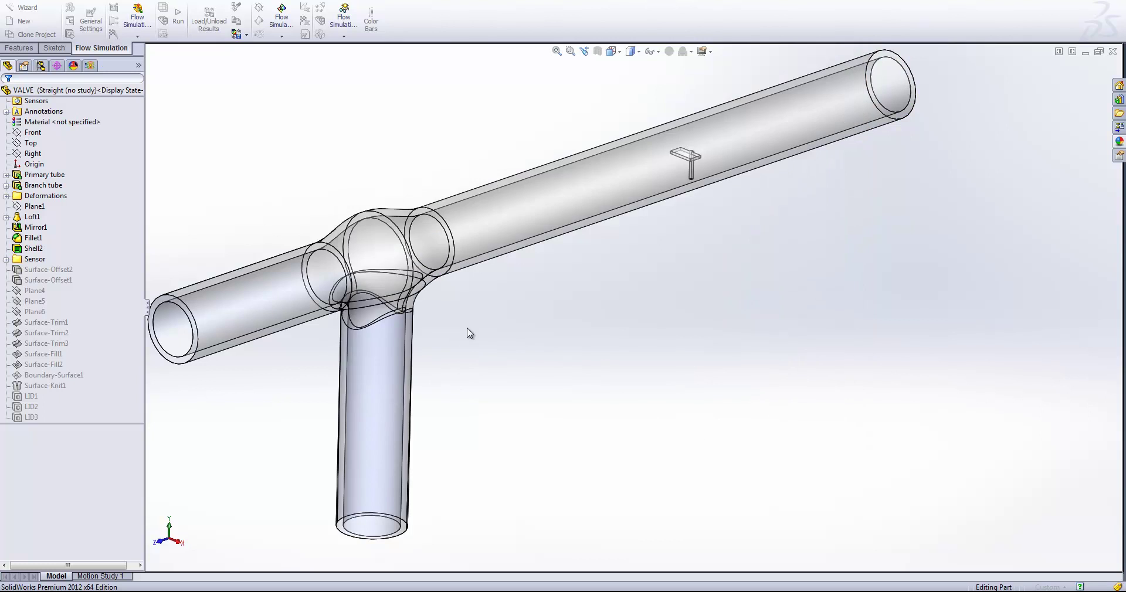
key(f)
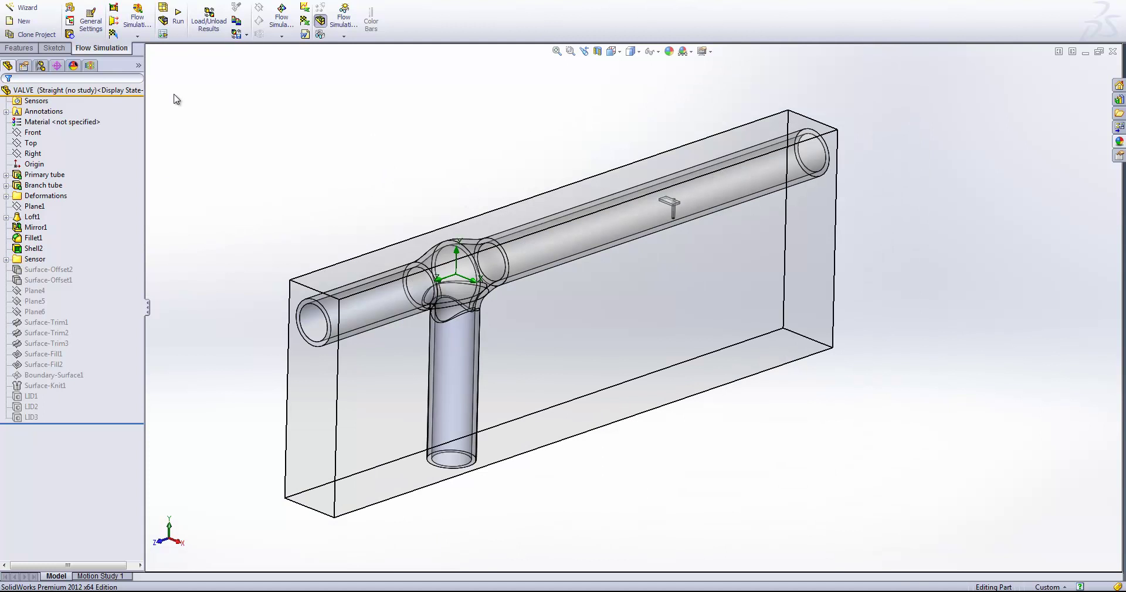
Step: Show the flow project's analysis tree and examine its boundary condition entry and the valve's open tube ends
click(89, 65)
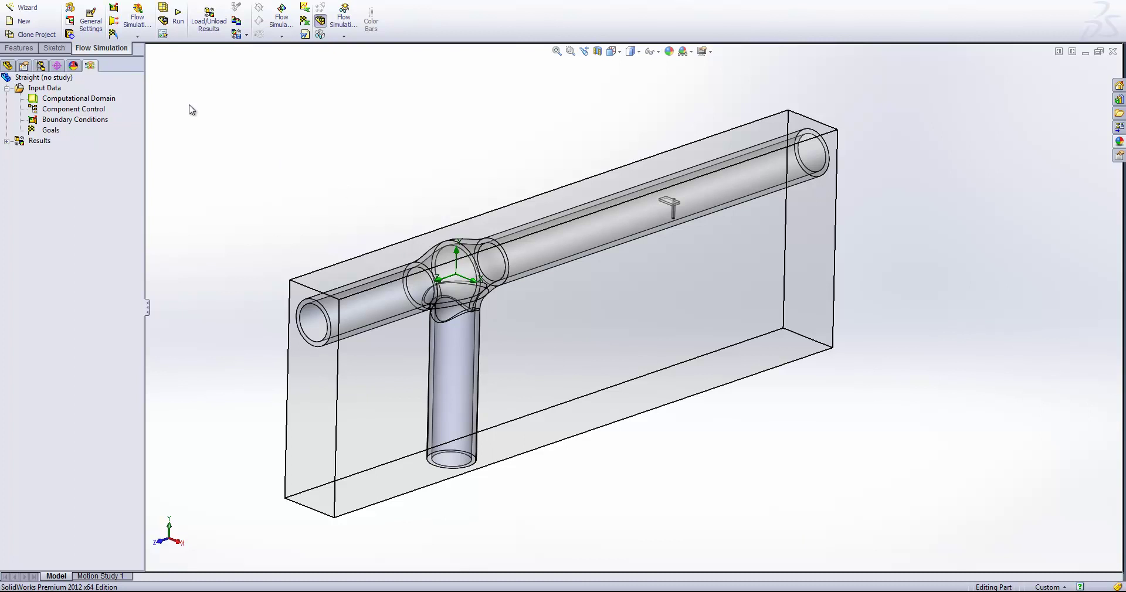
right_click(54, 123)
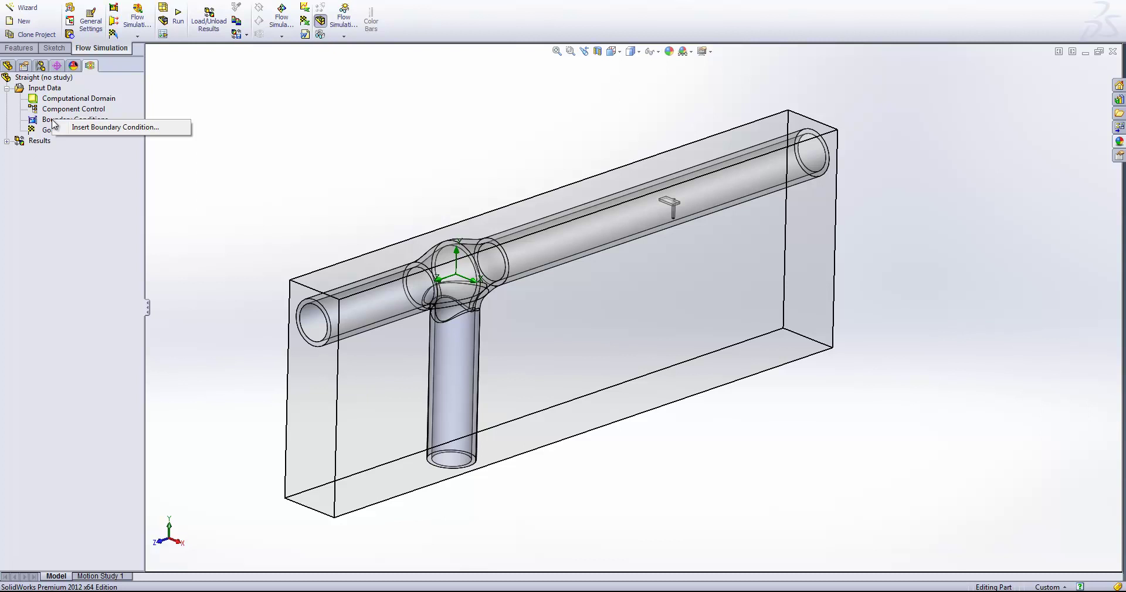
click(430, 166)
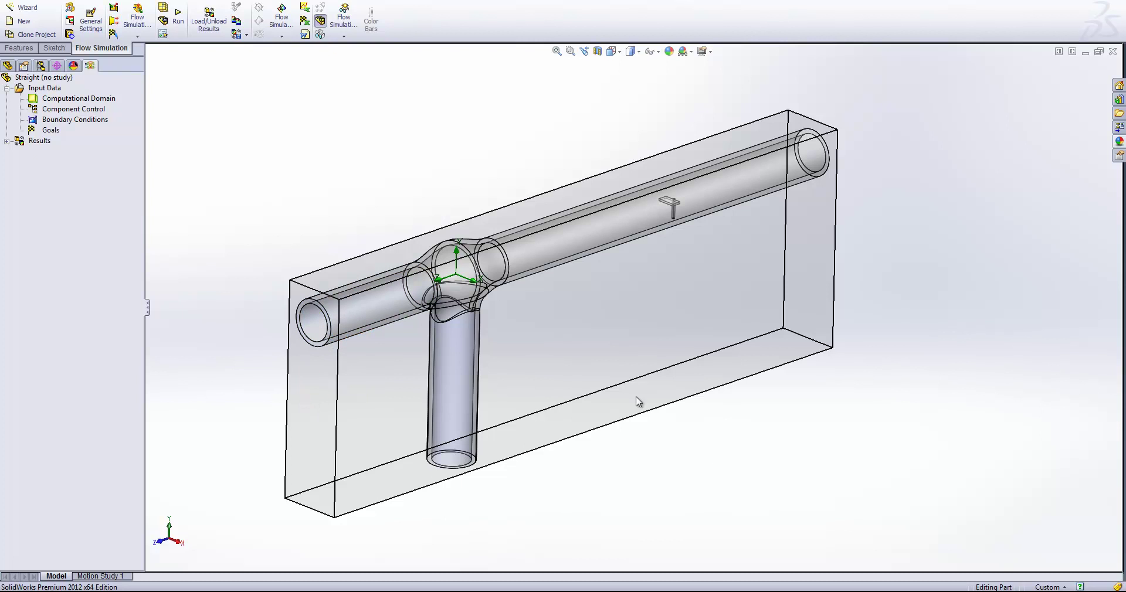
scroll(638, 402, down, 2)
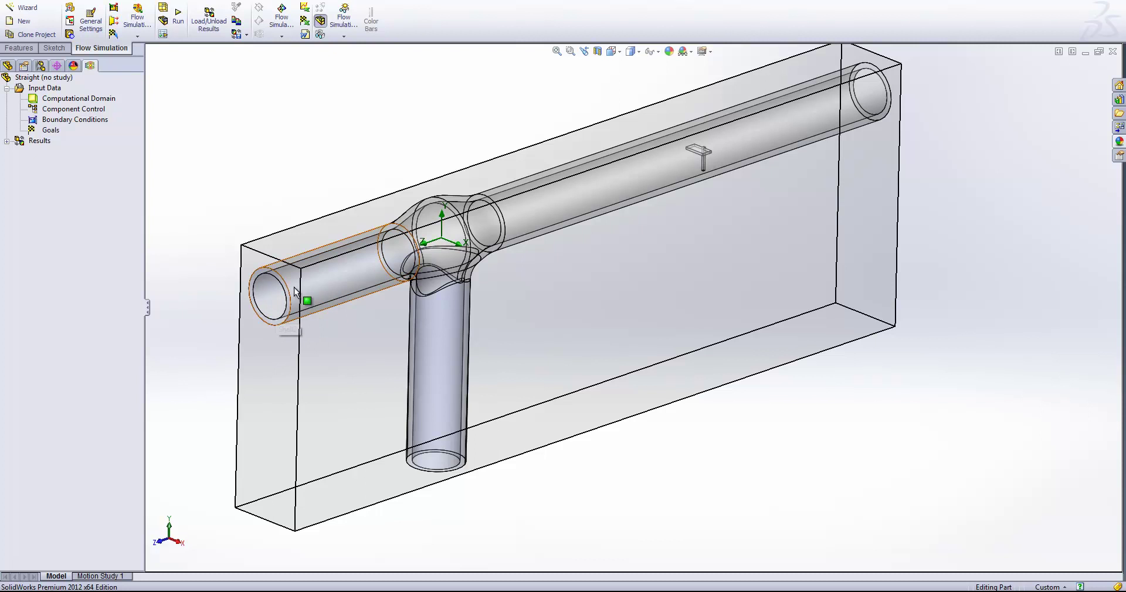
click(276, 299)
middle_drag(363, 373, 373, 343)
click(695, 463)
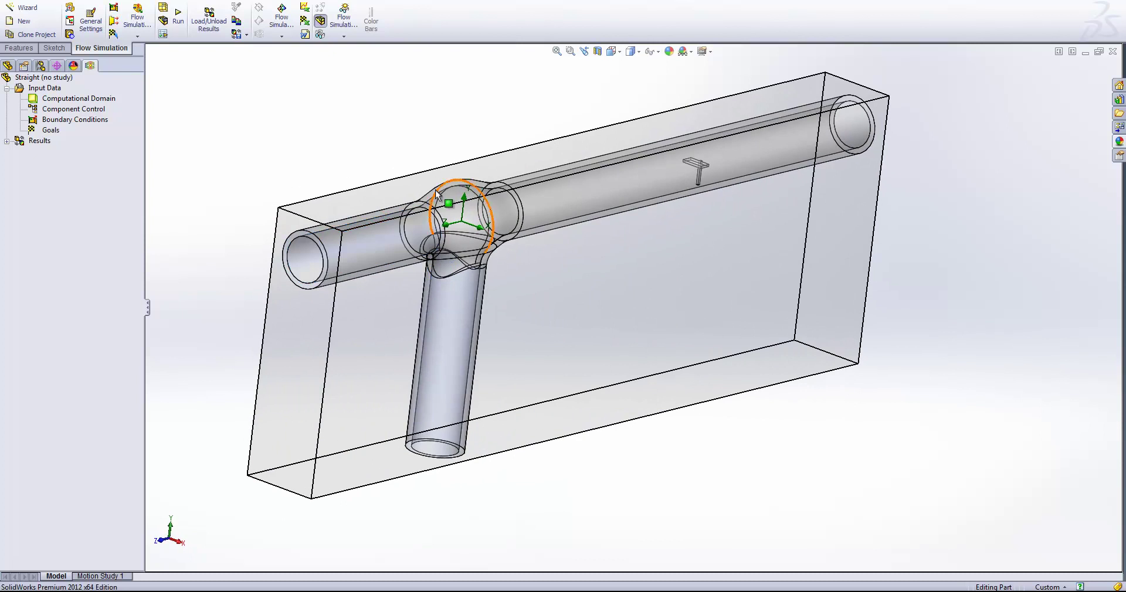
click(70, 35)
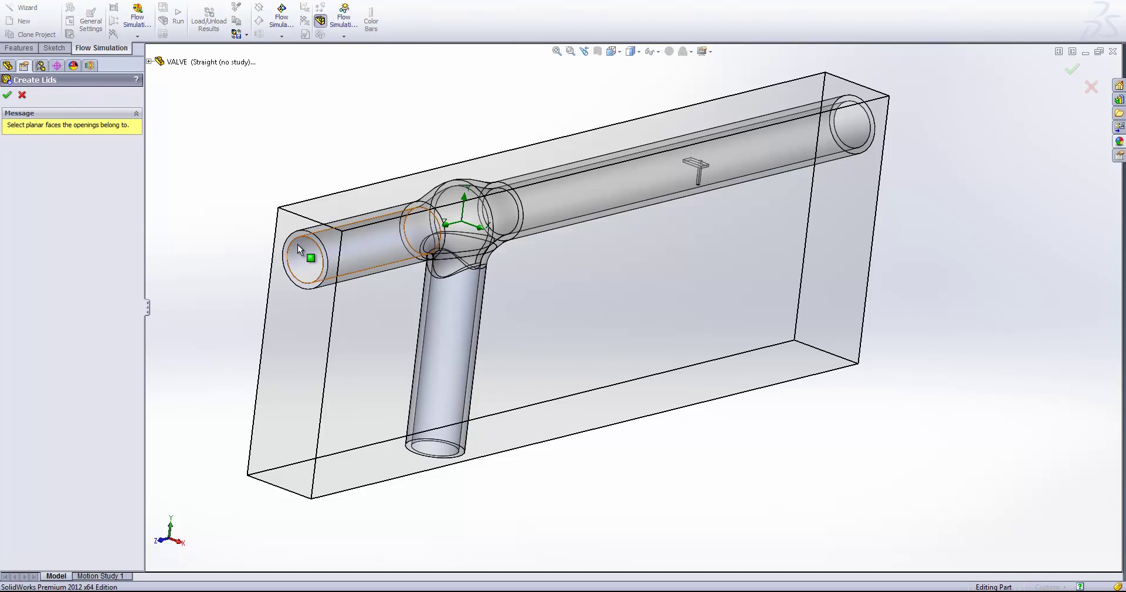
scroll(311, 242, up, 3)
click(352, 246)
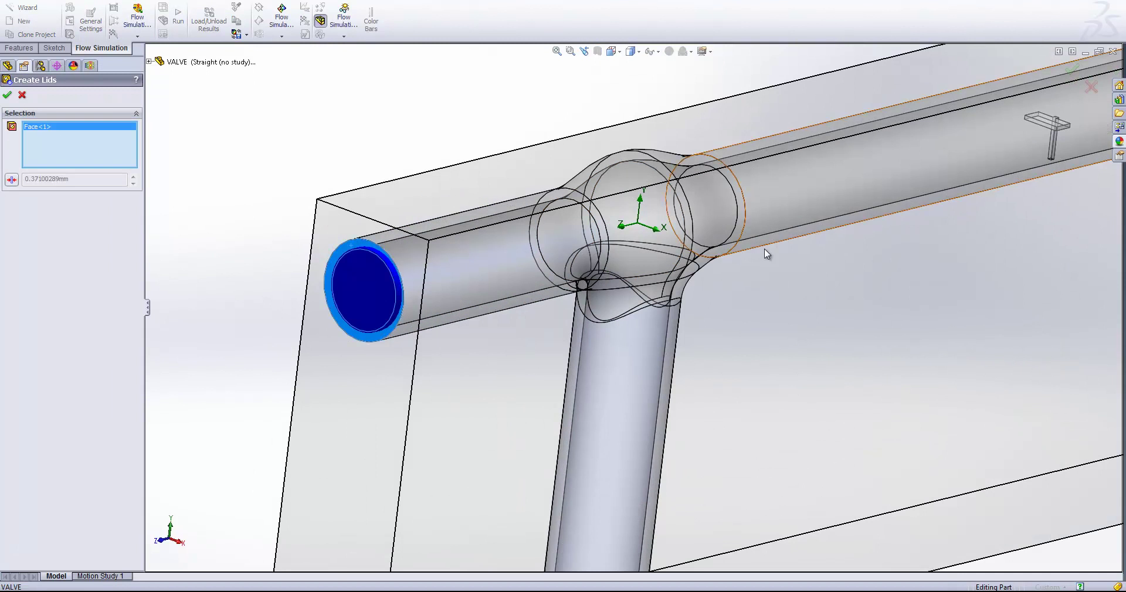
scroll(765, 249, down, 4)
middle_drag(894, 237, 783, 323)
scroll(885, 290, up, 4)
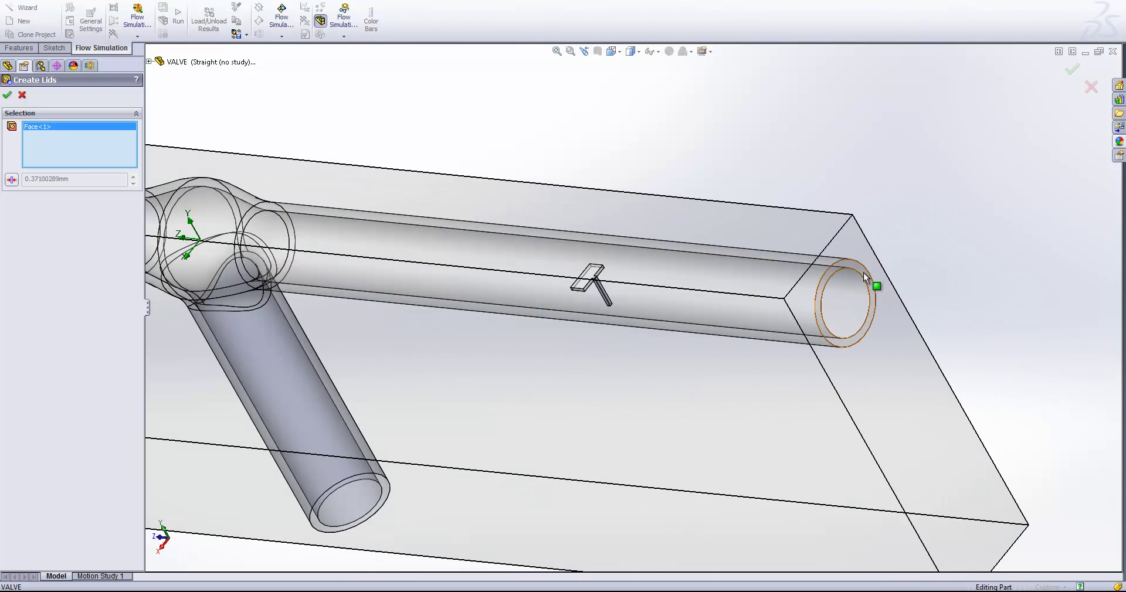
click(866, 273)
middle_drag(465, 417, 439, 435)
scroll(467, 528, up, 5)
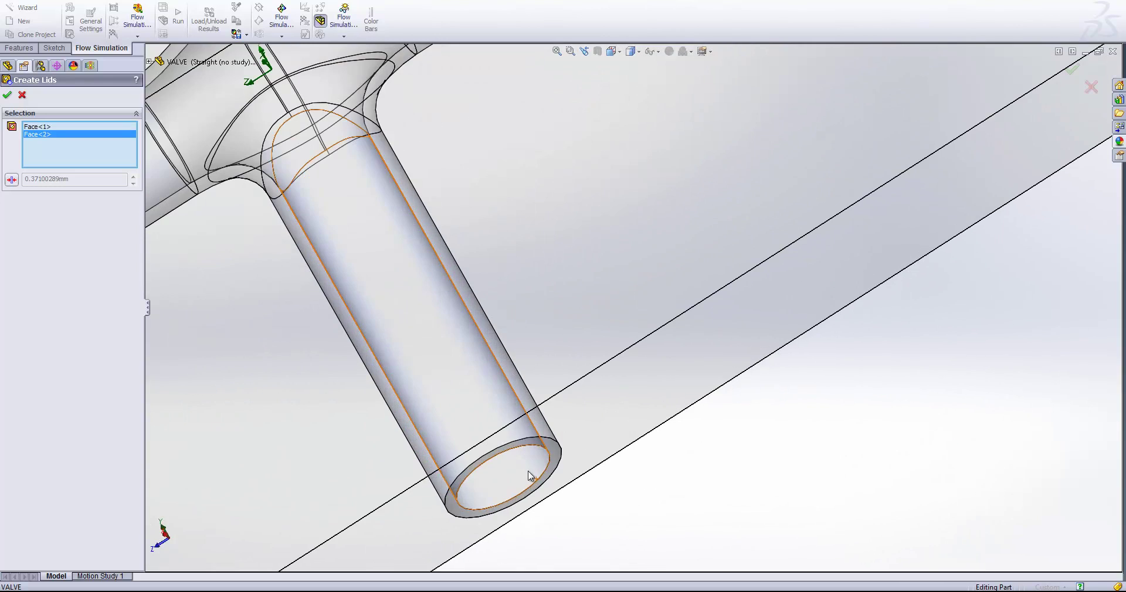
click(553, 455)
scroll(678, 191, down, 6)
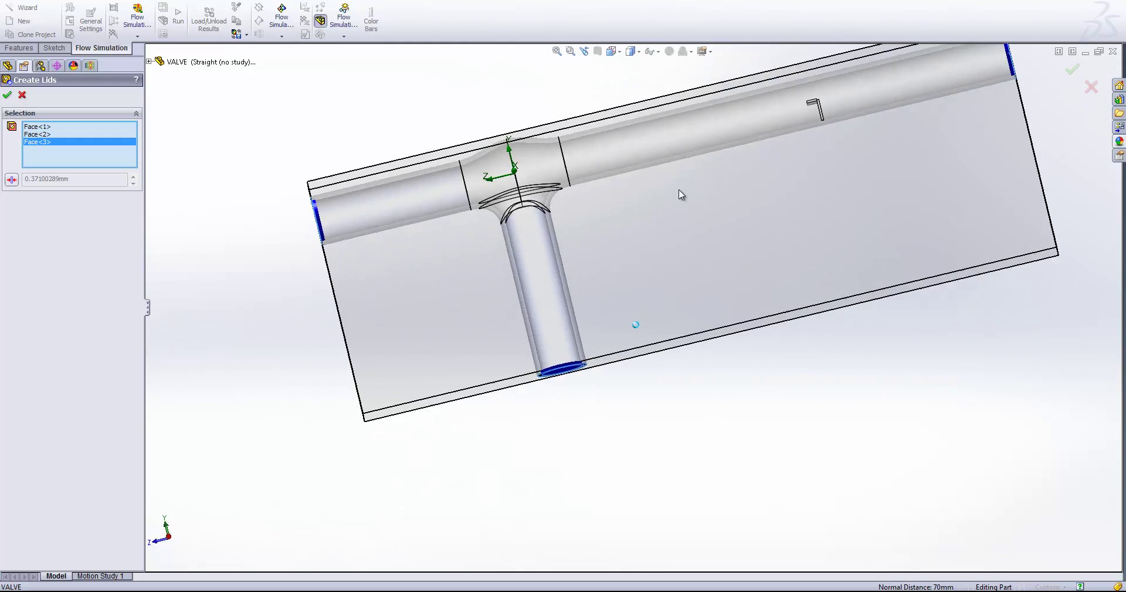
middle_drag(679, 190, 734, 328)
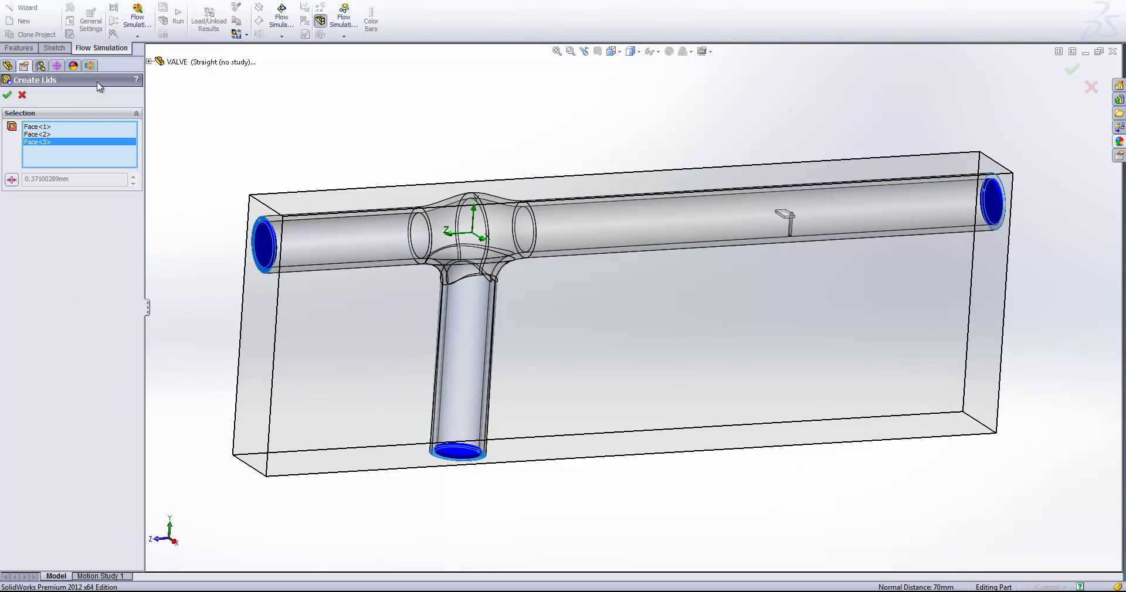
click(22, 96)
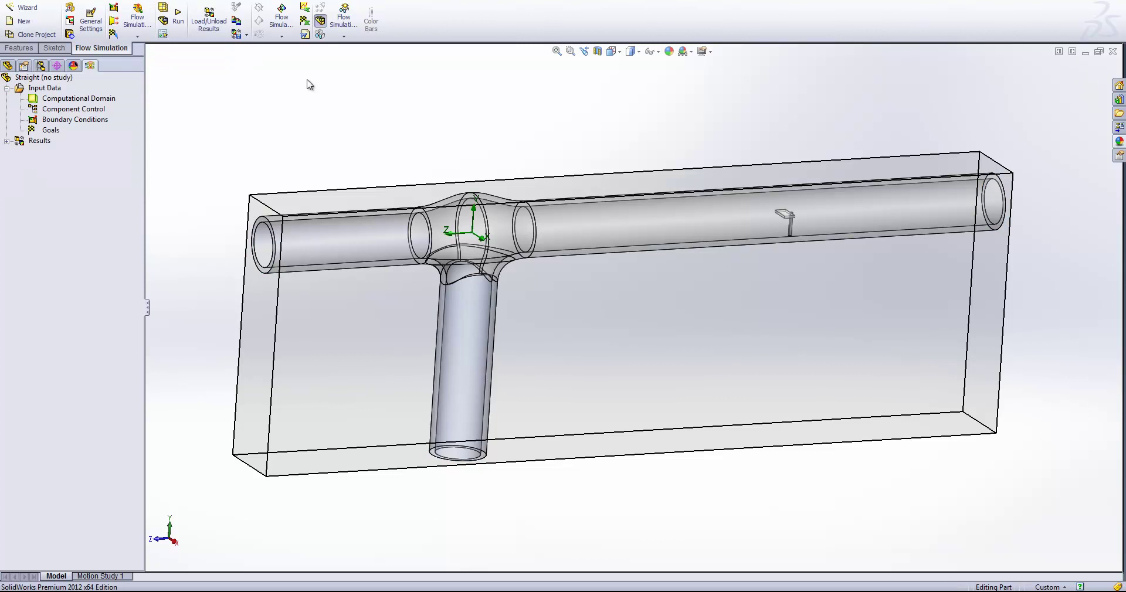
Step: Unsuppress the LID1, LID2 and LID3 features and accept resetting the computational domain and mesh settings
click(8, 65)
click(32, 416)
ctrl+click(29, 397)
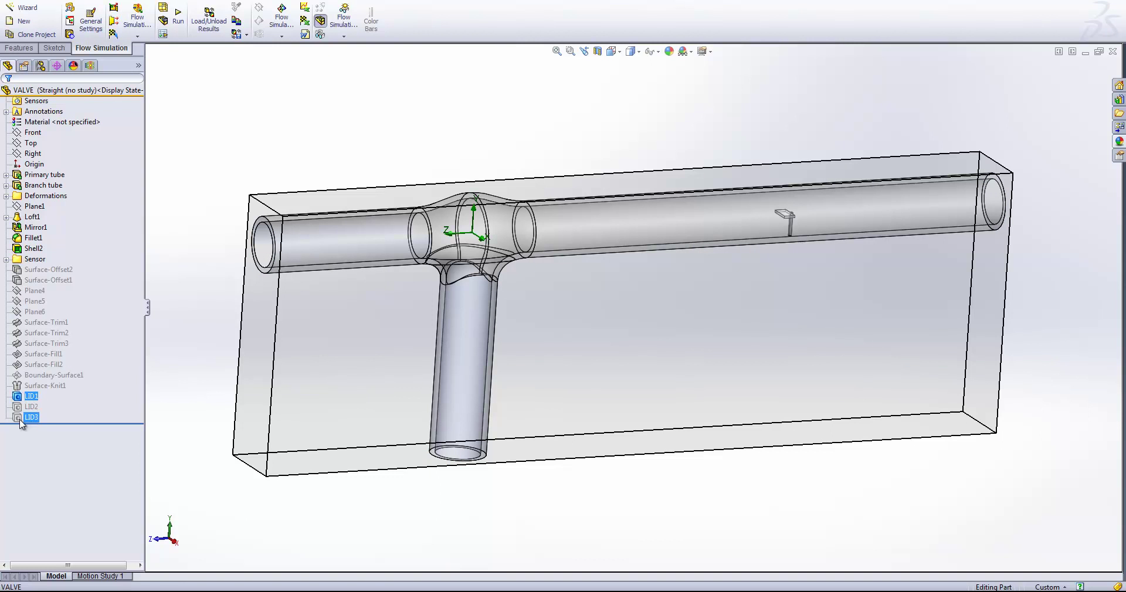
right_click(20, 421)
click(28, 394)
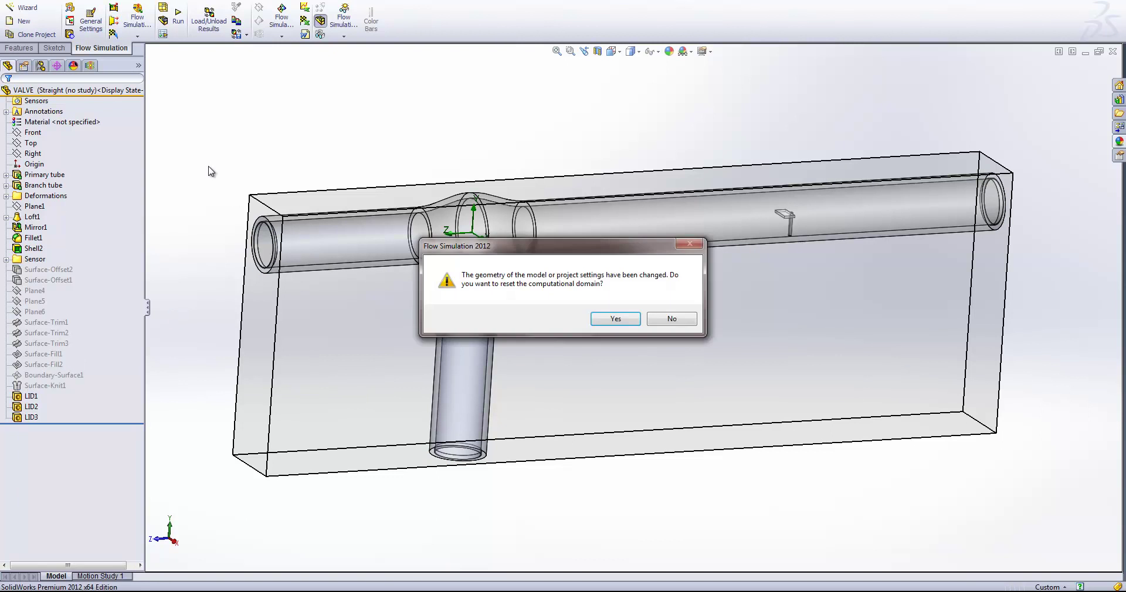
click(615, 319)
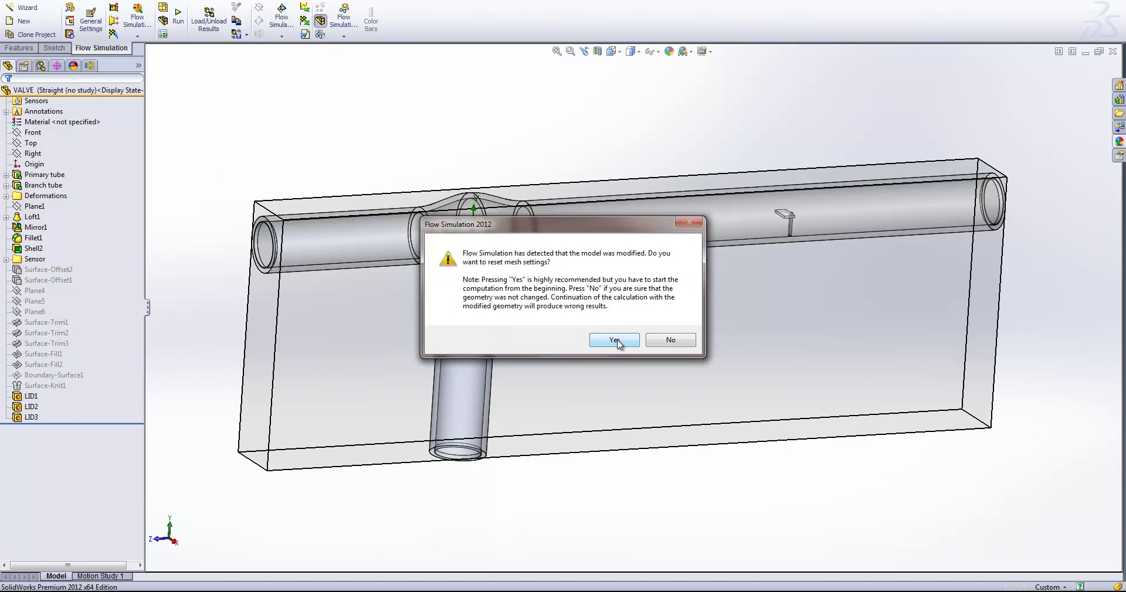
click(615, 341)
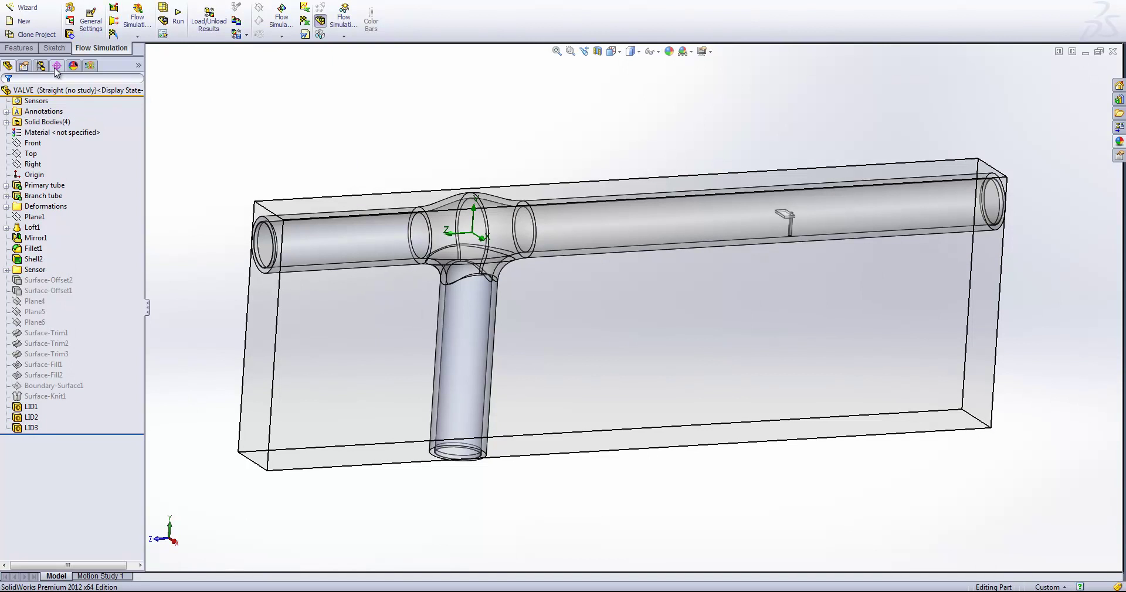
Step: Define an inlet mass flow boundary condition of 0.001 kg/s on the inner face of the lid at the primary tube's shorter end
click(90, 66)
scroll(364, 217, down, 5)
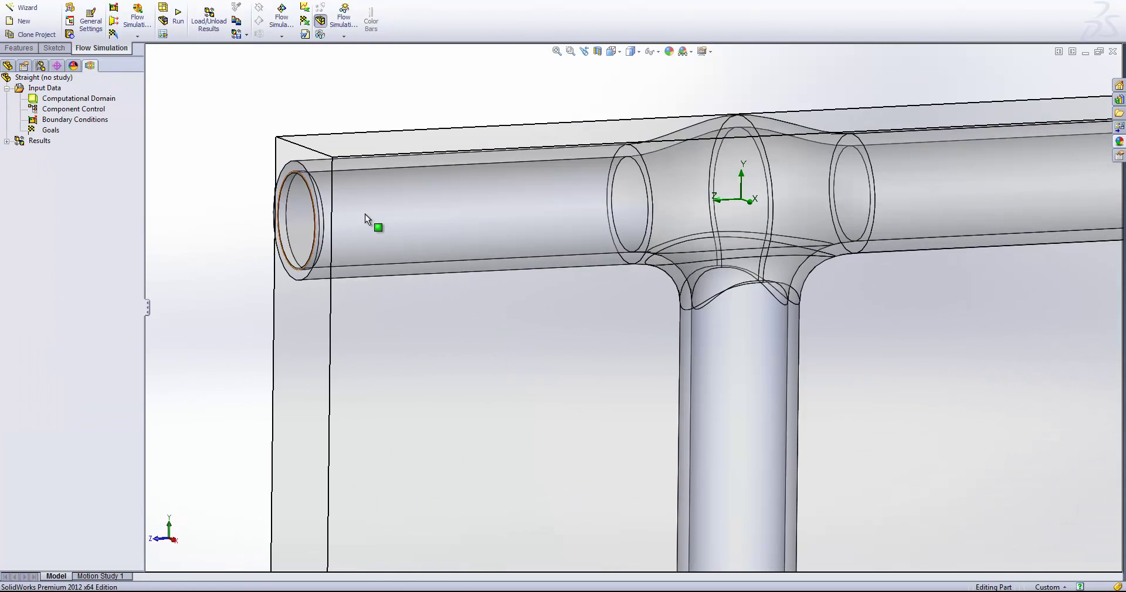
scroll(286, 222, down, 2)
click(353, 209)
scroll(521, 385, down, 3)
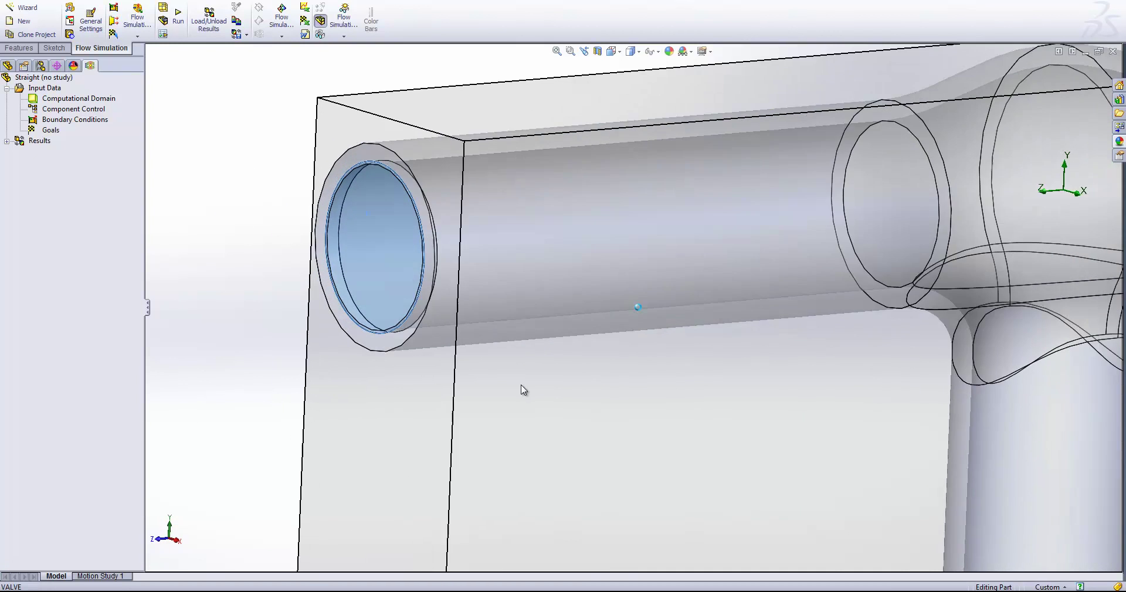
click(299, 154)
right_click(53, 121)
click(115, 127)
right_click(427, 242)
click(466, 249)
click(410, 230)
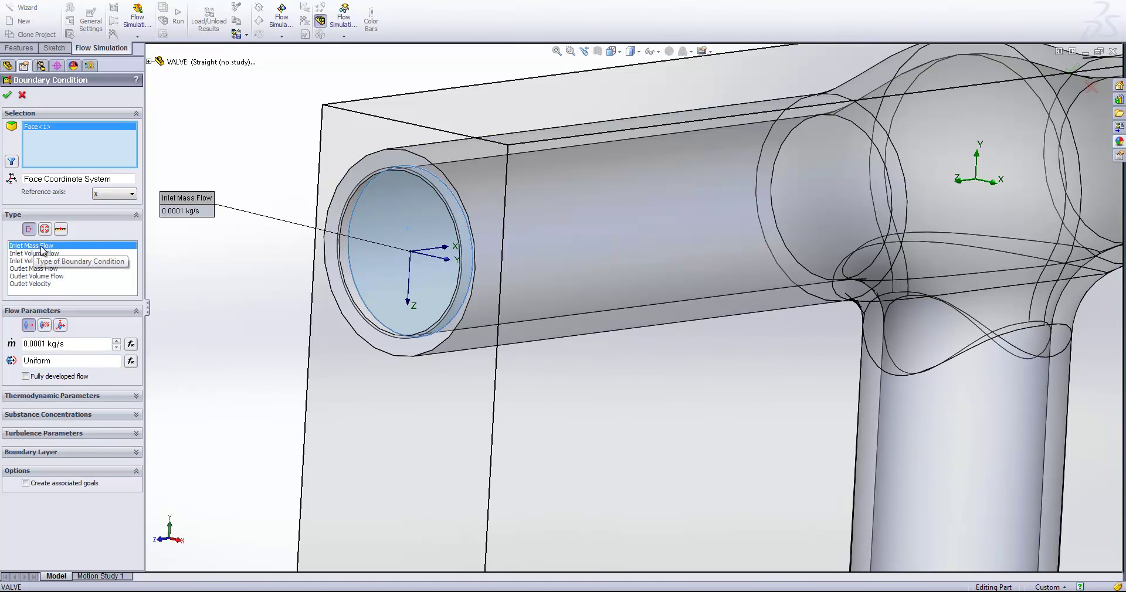
click(39, 344)
key(BackSpace)
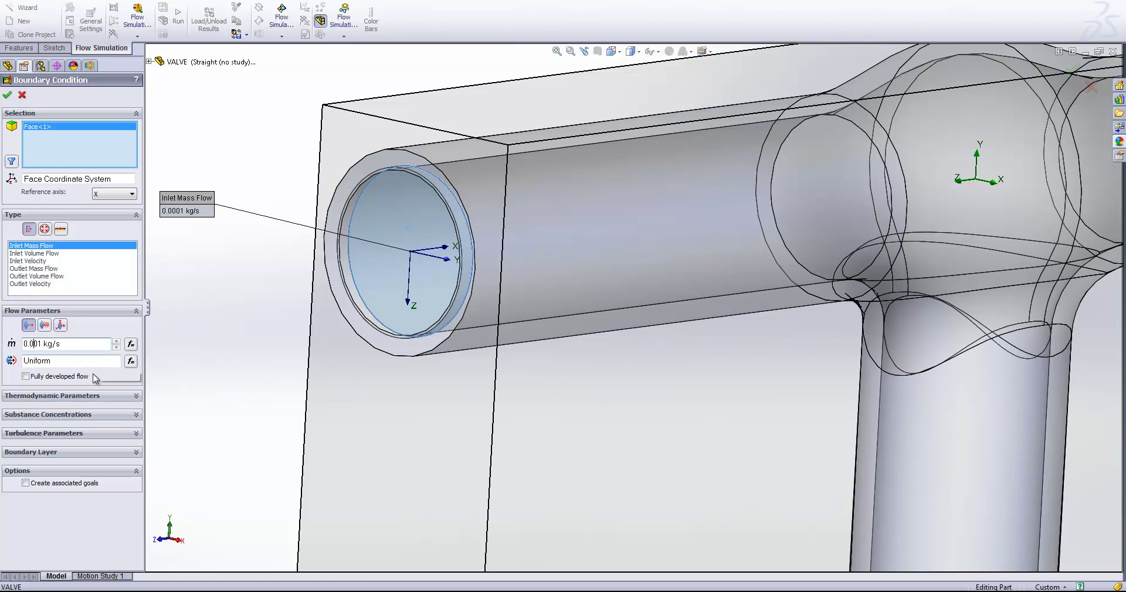
Step: Set the inlet's mass fractions to 0 for Ethanol and 1 for Water and accept the boundary condition
click(86, 417)
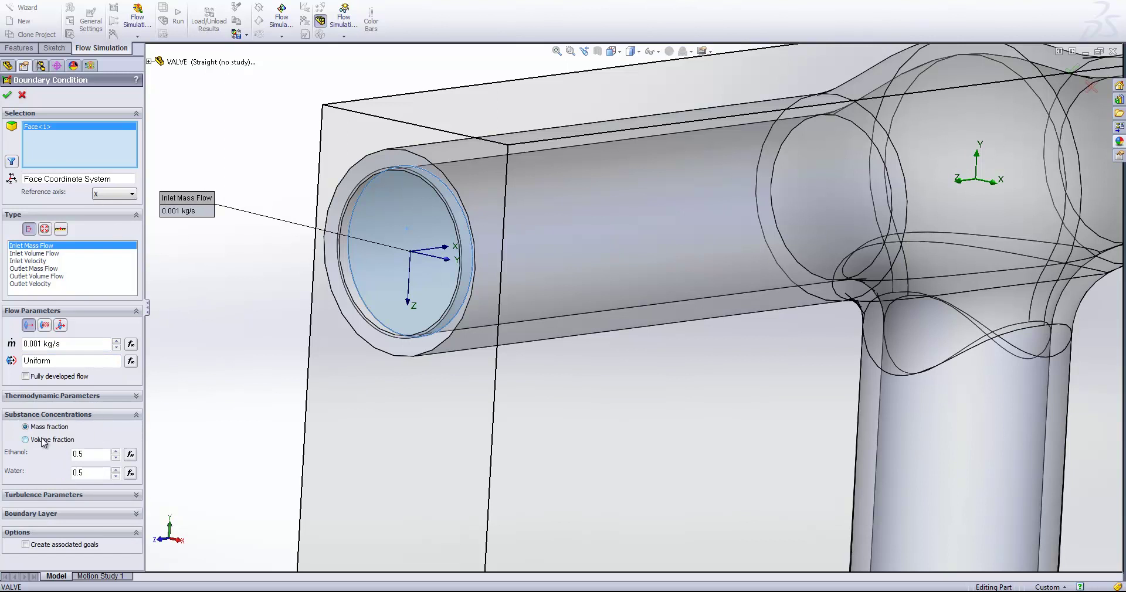
drag(91, 454, 57, 456)
text(0)
key(Tab)
text(1)
click(8, 94)
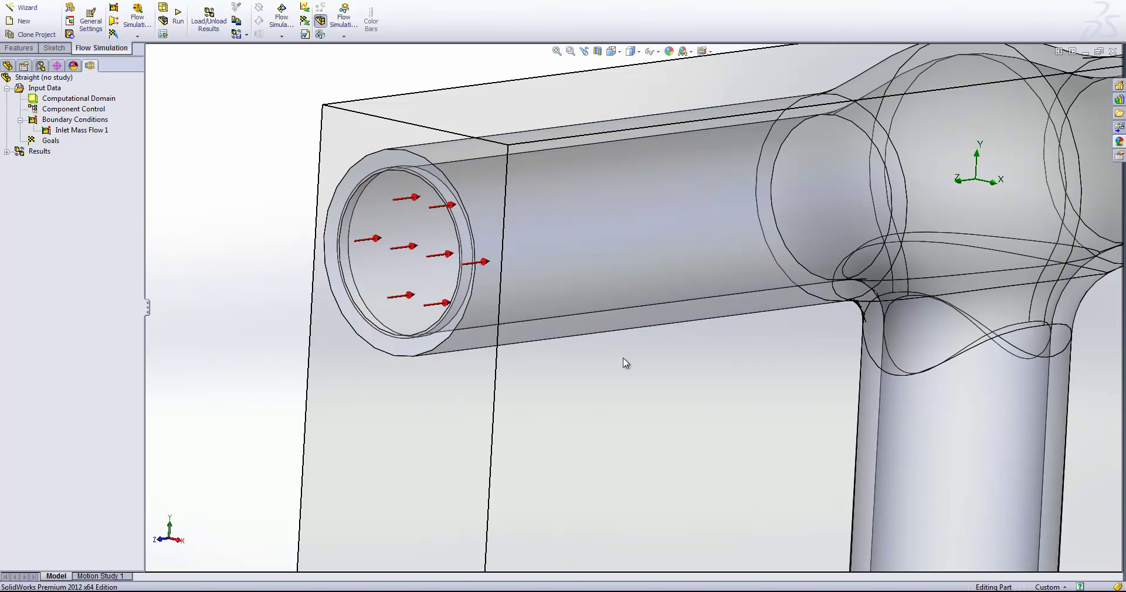
middle_drag(648, 394, 562, 375)
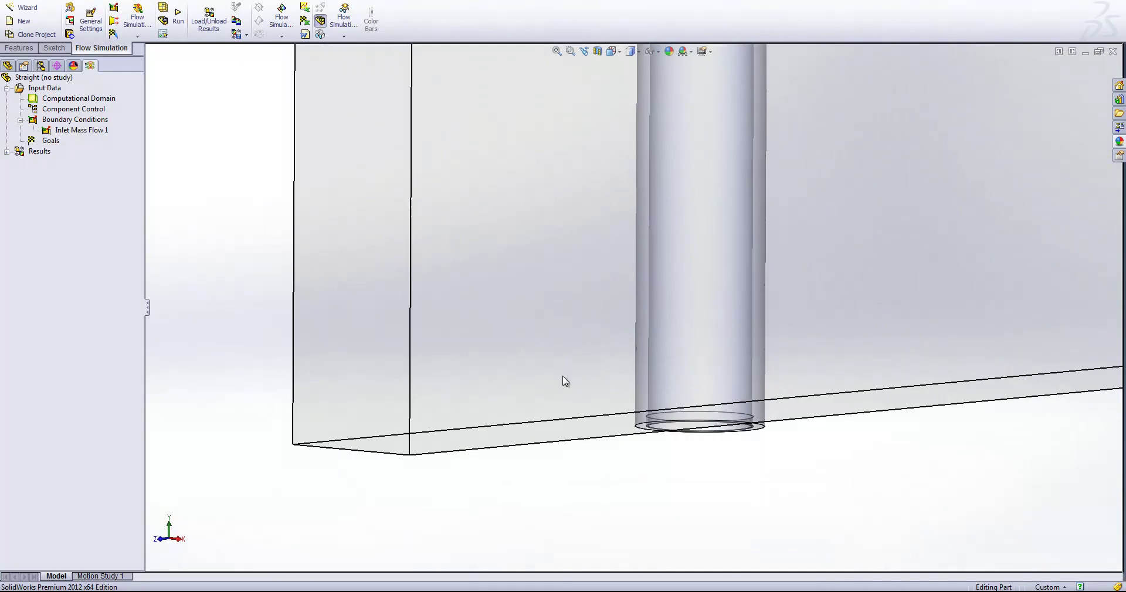
Step: Add an inlet mass flow boundary condition of 0.0001 kg/s on the inner face of the lid at the vertical branch tube's end
right_click(76, 120)
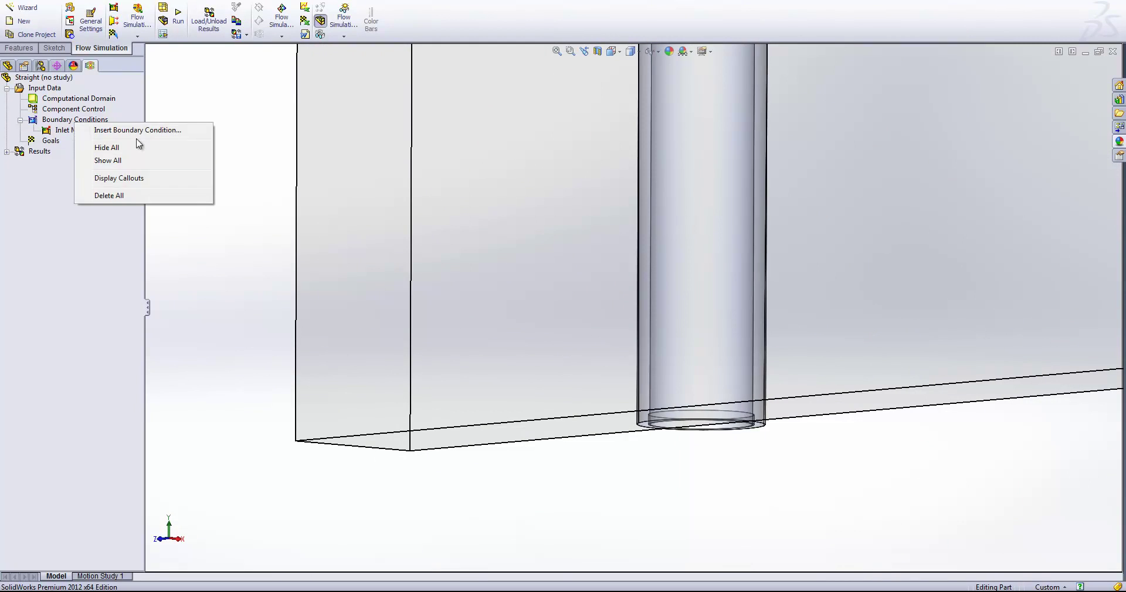
click(867, 526)
middle_drag(809, 498, 716, 410)
right_click(716, 410)
click(750, 413)
click(691, 405)
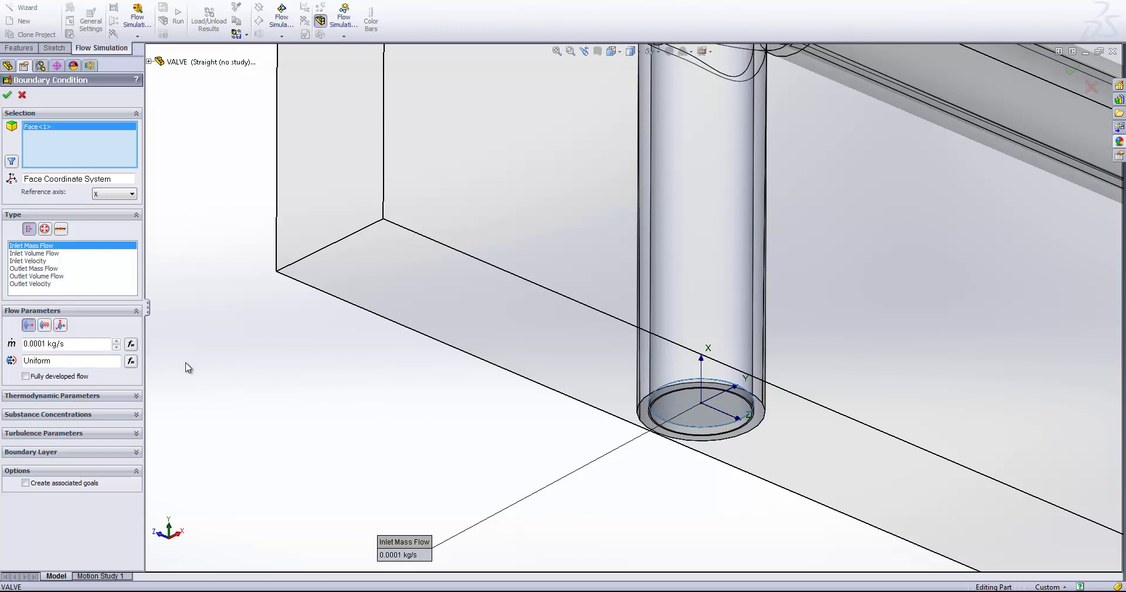
Step: Set the branch inlet's mass fractions to 1 for Ethanol and 0 for Water and accept the boundary condition
click(103, 398)
click(102, 396)
click(91, 414)
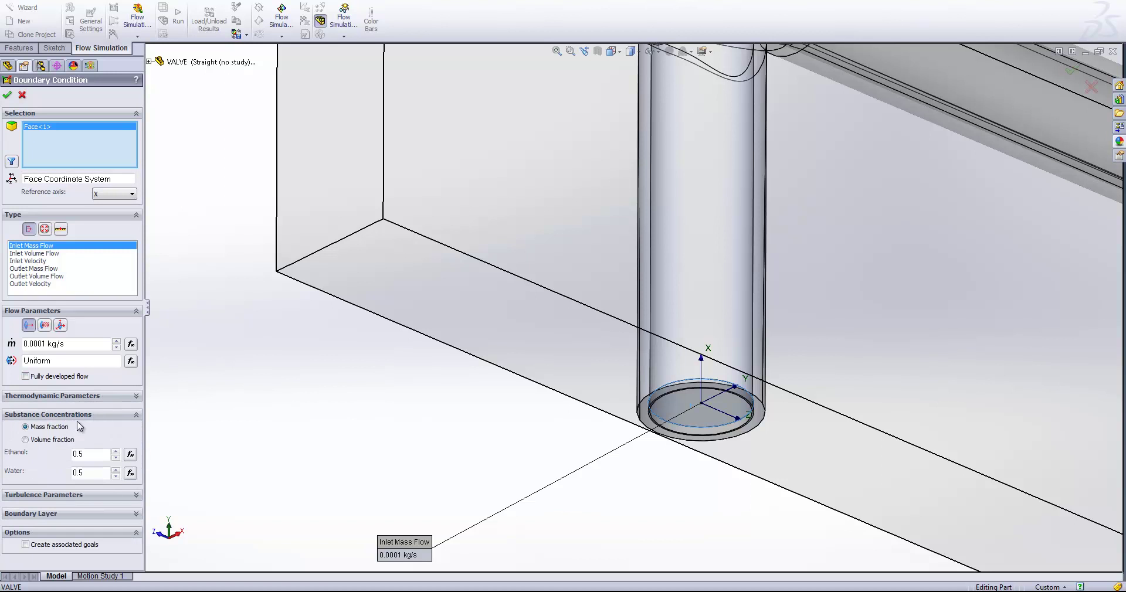
mouse_move(86, 458)
mouse_down()
mouse_move(65, 458)
mouse_move(89, 472)
mouse_up()
text(1)
text(0)
click(8, 95)
key(ctrl+7)
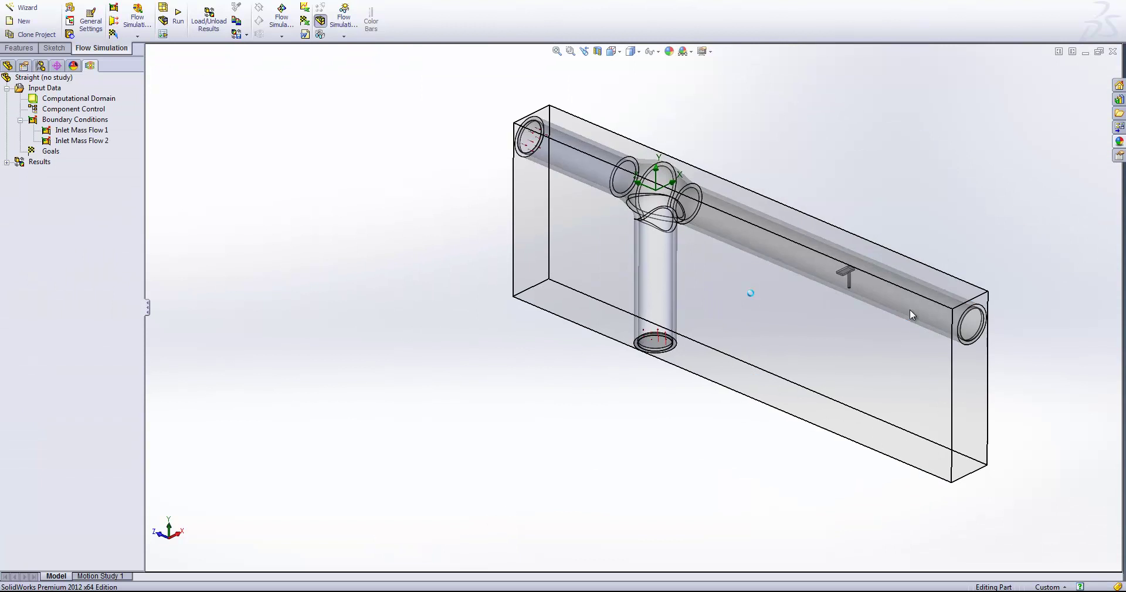
Step: Define an environment pressure boundary condition of 101325 Pa and 293.2 K on the lid's inner face at the primary tube's longer end
right_click(57, 113)
right_click(57, 119)
click(73, 123)
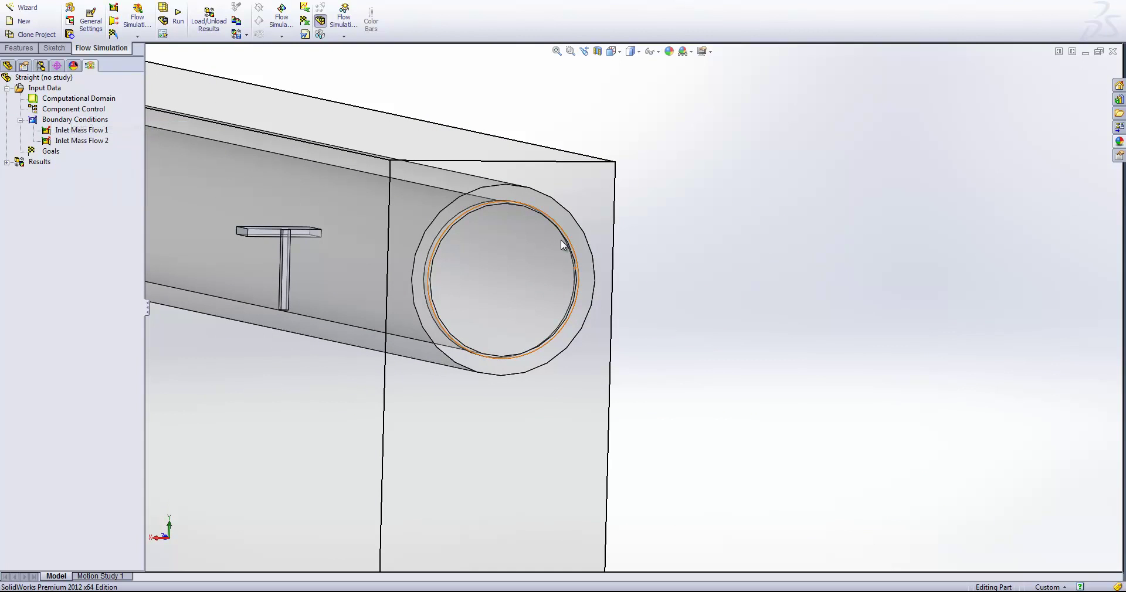
right_click(466, 268)
click(498, 269)
click(515, 297)
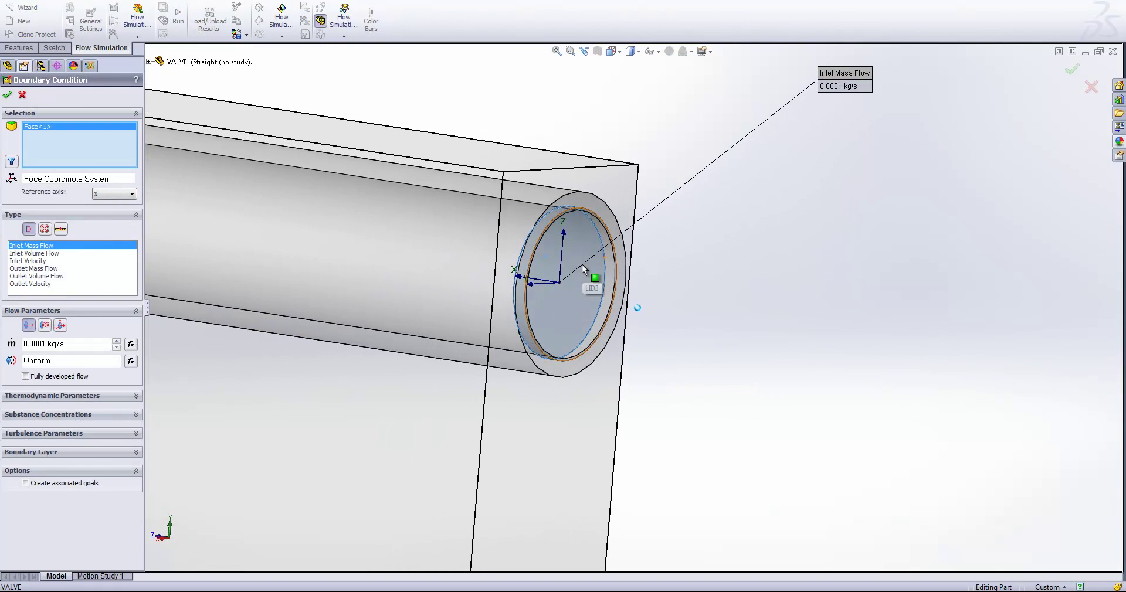
click(44, 228)
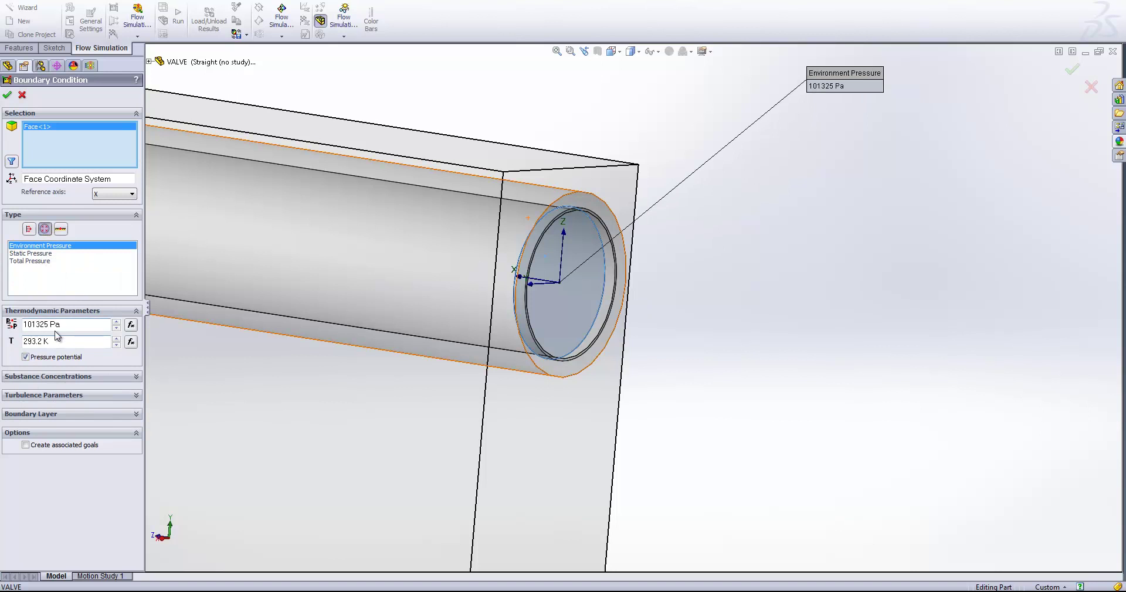
click(7, 94)
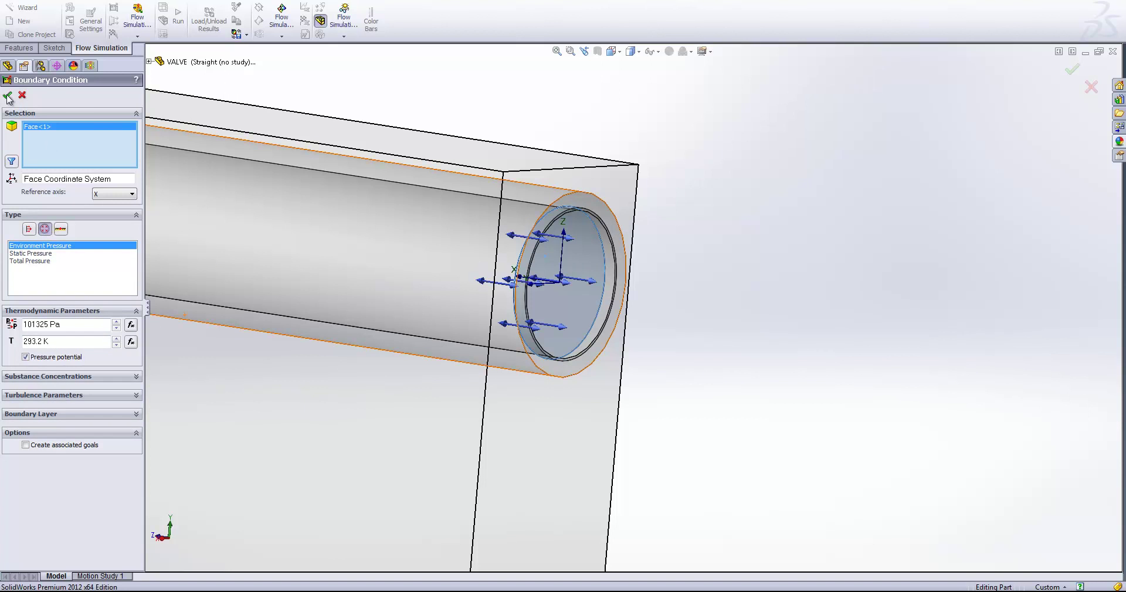
key(f)
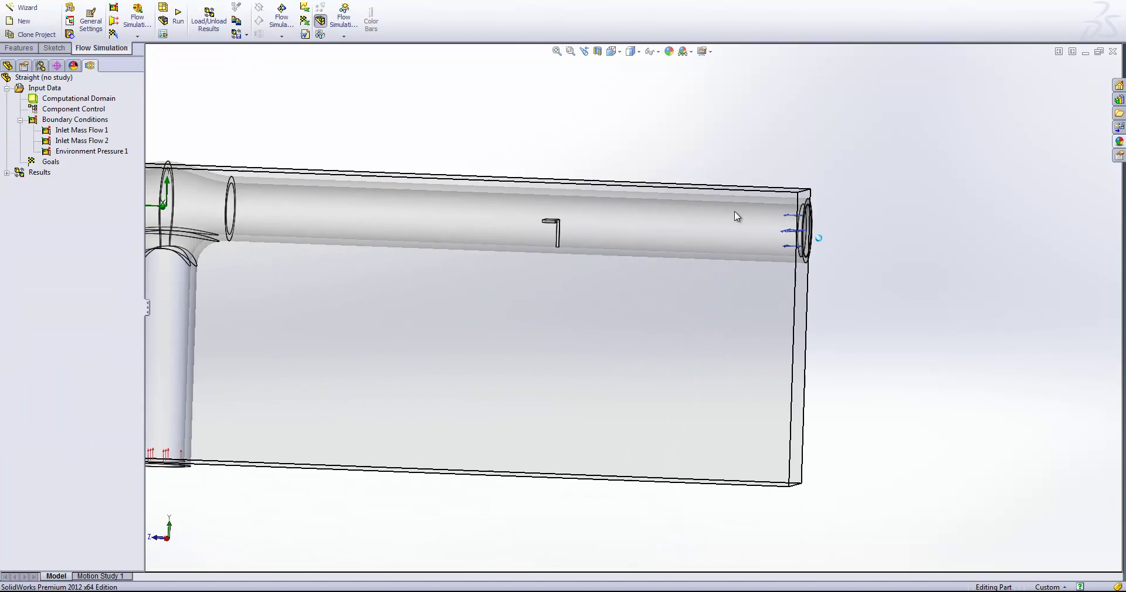
middle_drag(704, 235, 798, 546)
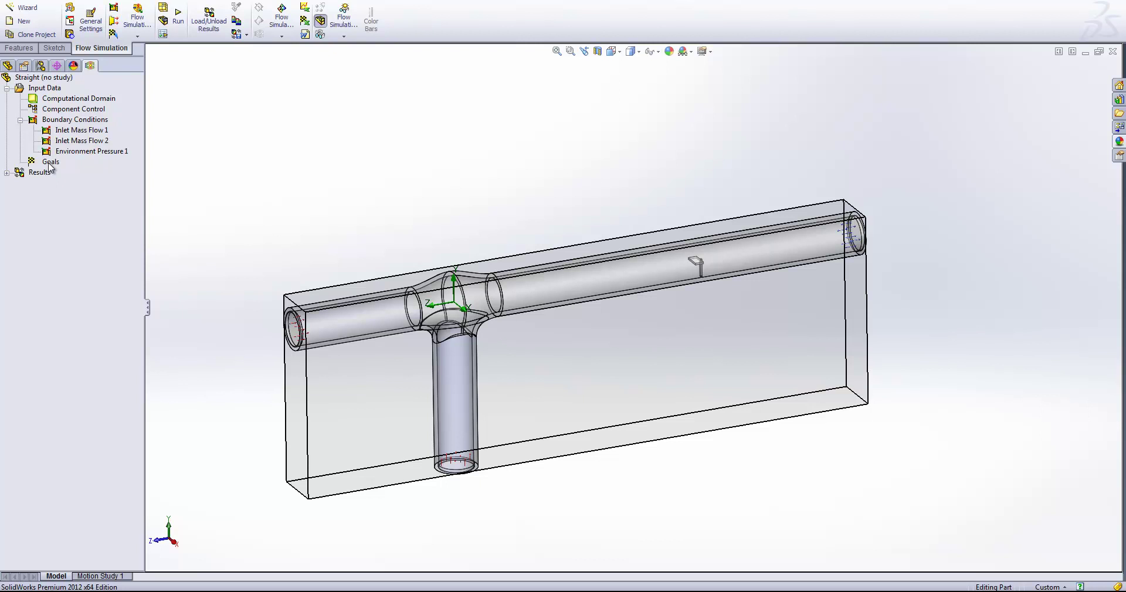
Step: Insert global goals for the average and maximum Velocity
right_click(50, 163)
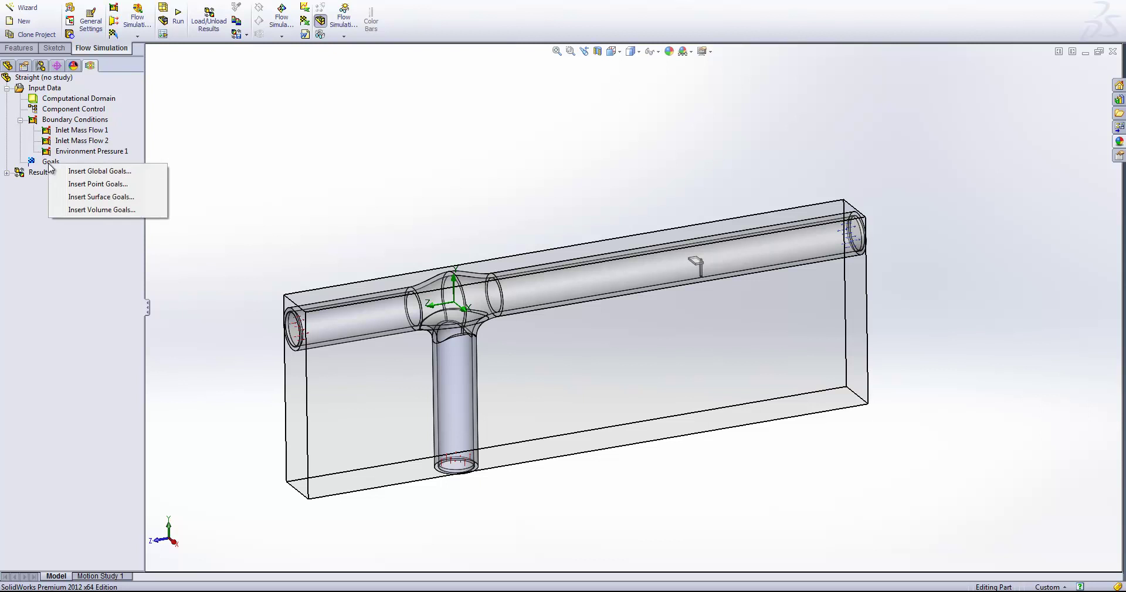
click(68, 172)
drag(145, 181, 234, 183)
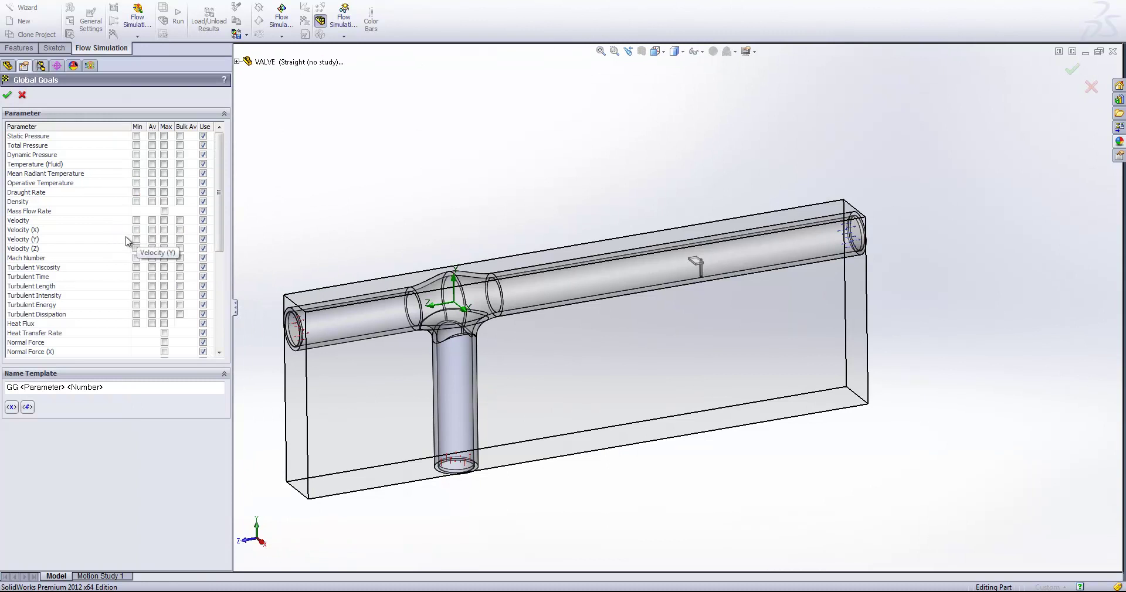
click(152, 221)
click(164, 221)
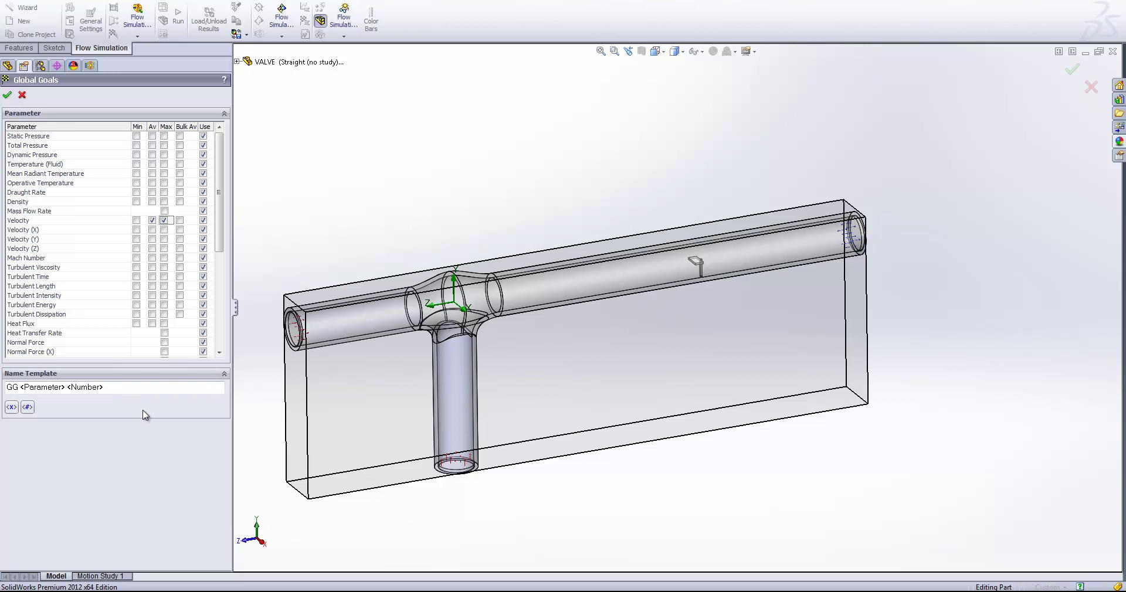
click(7, 95)
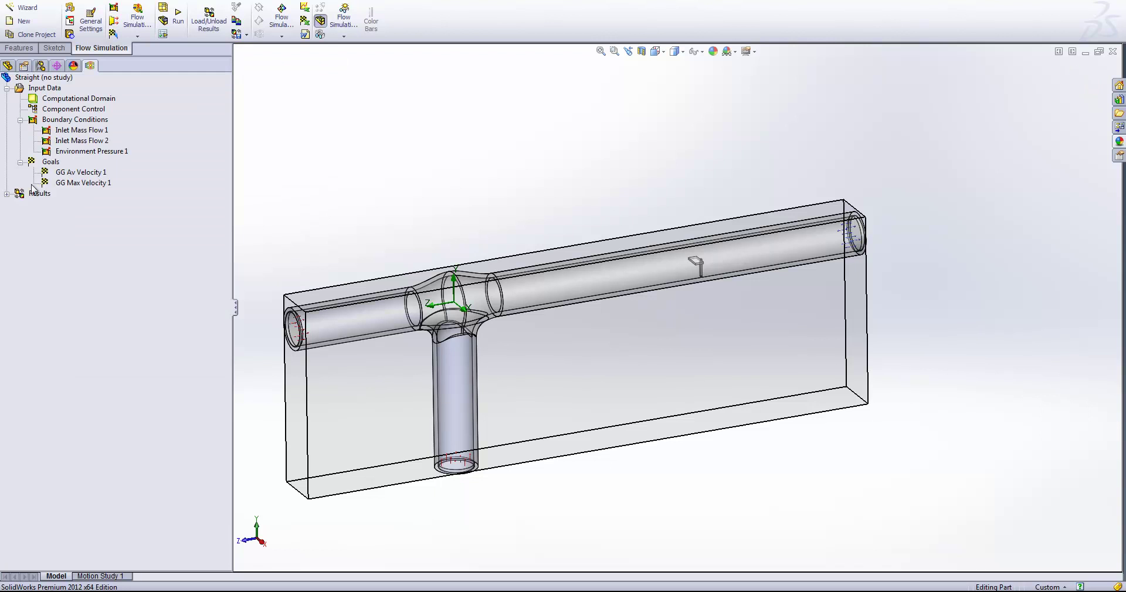
click(82, 173)
click(94, 182)
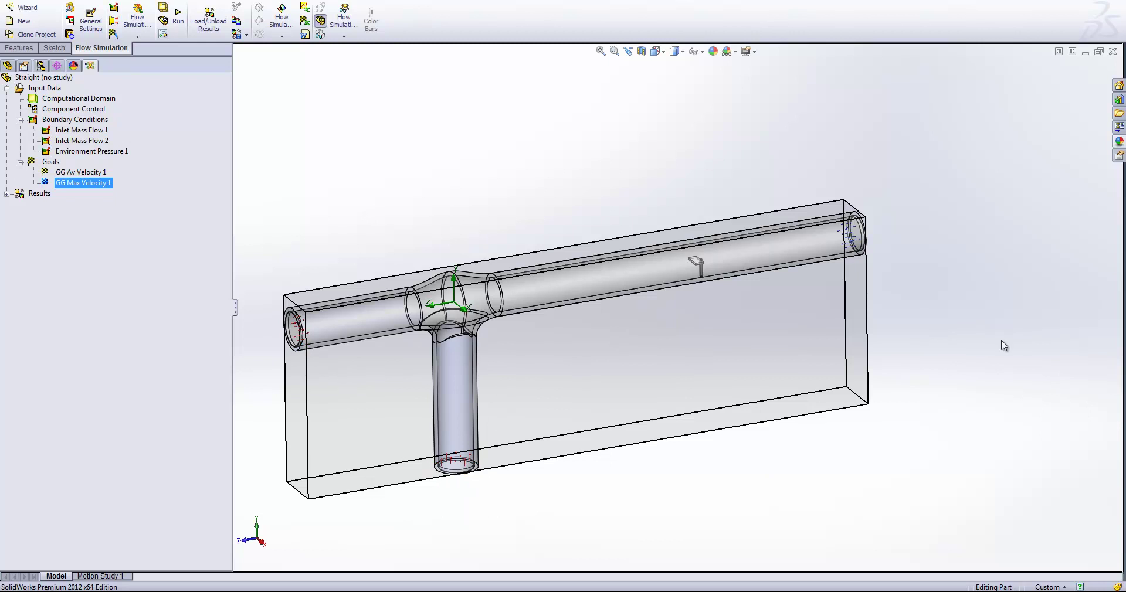
Step: Start a surface goal on the faces of both inlet mass flow conditions and the environment pressure condition
right_click(52, 163)
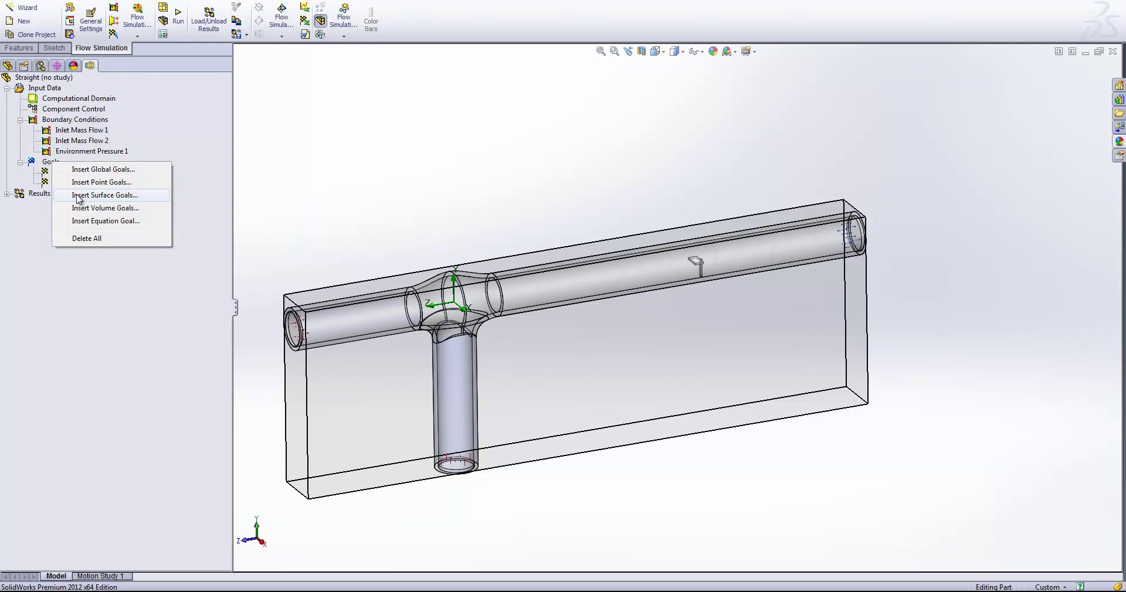
click(84, 196)
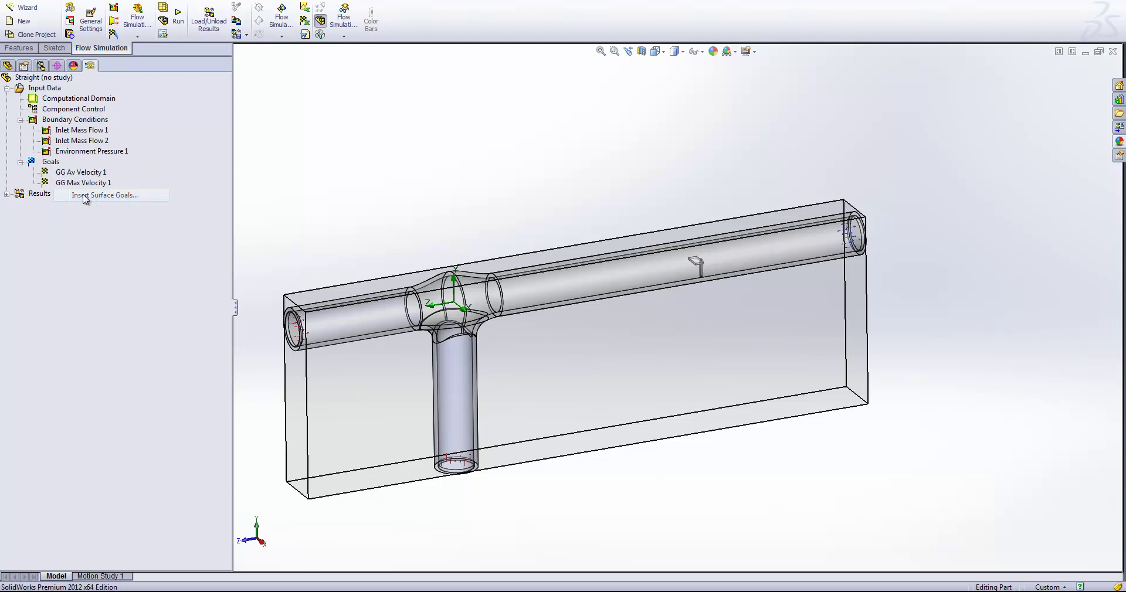
double_click(96, 61)
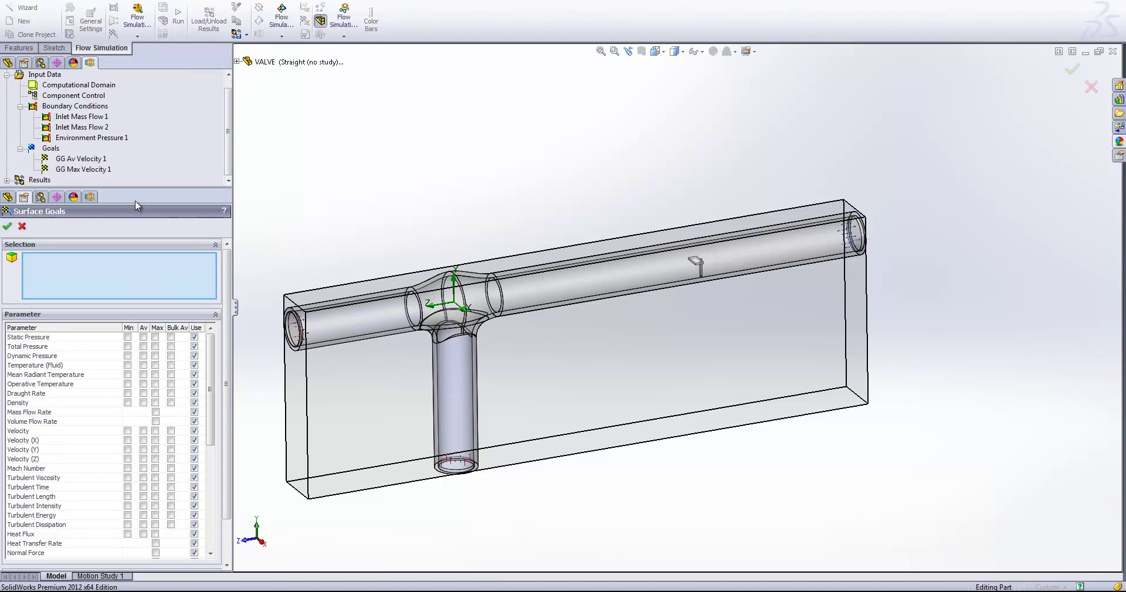
drag(136, 188, 139, 255)
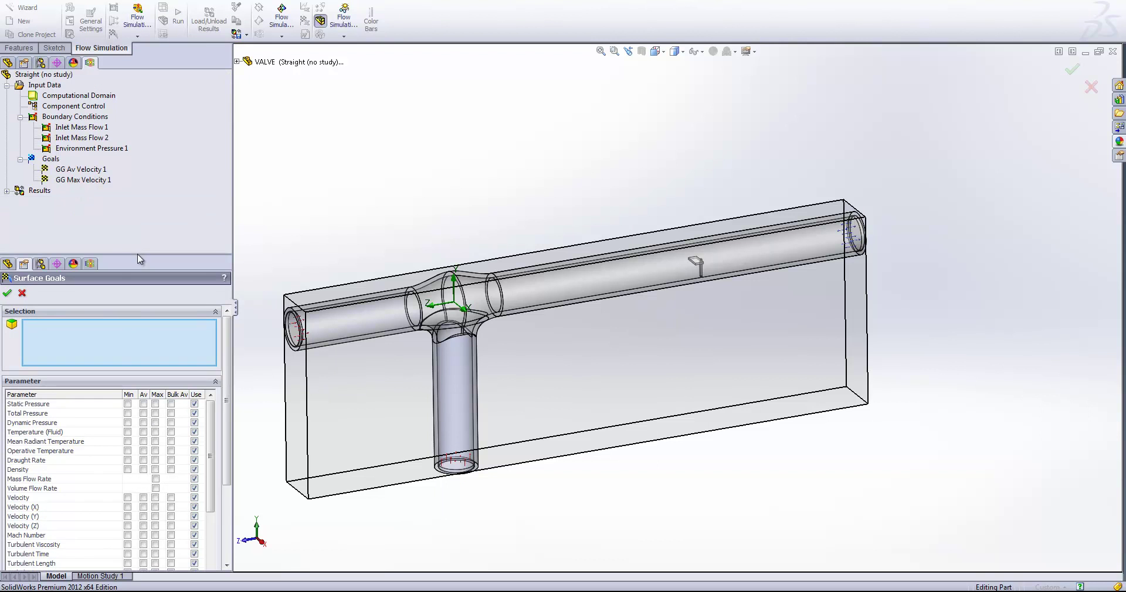
click(74, 127)
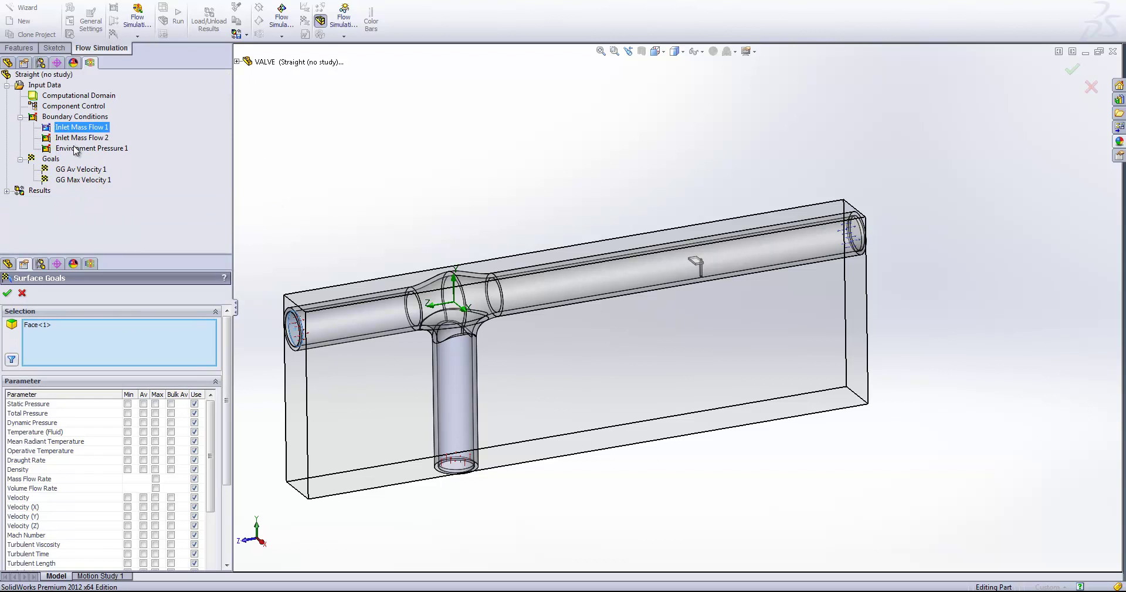
shift+click(85, 149)
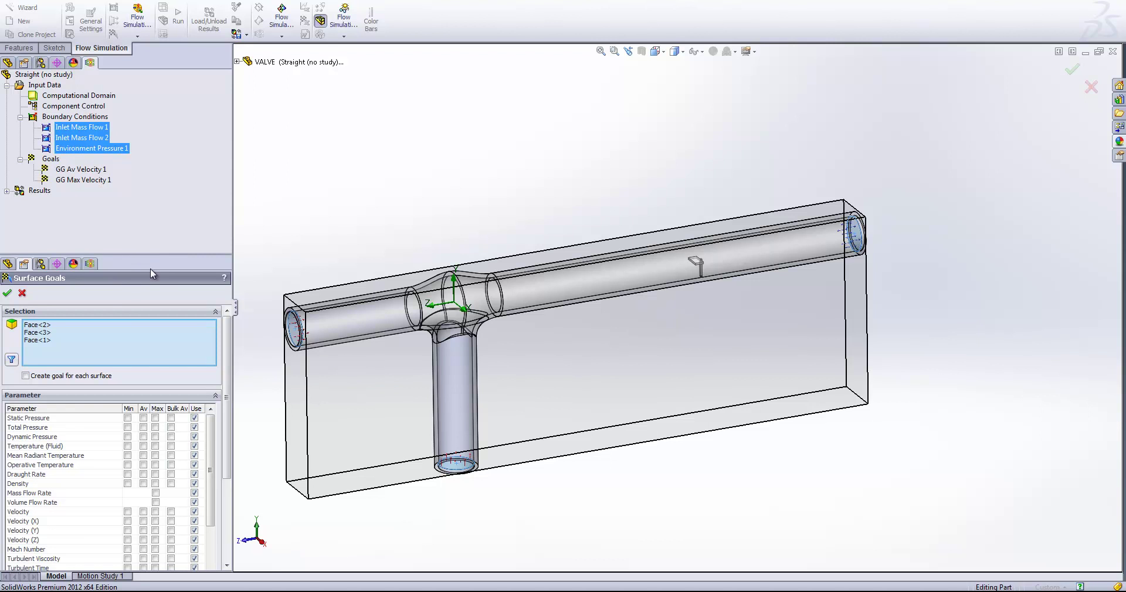
drag(150, 256, 150, 56)
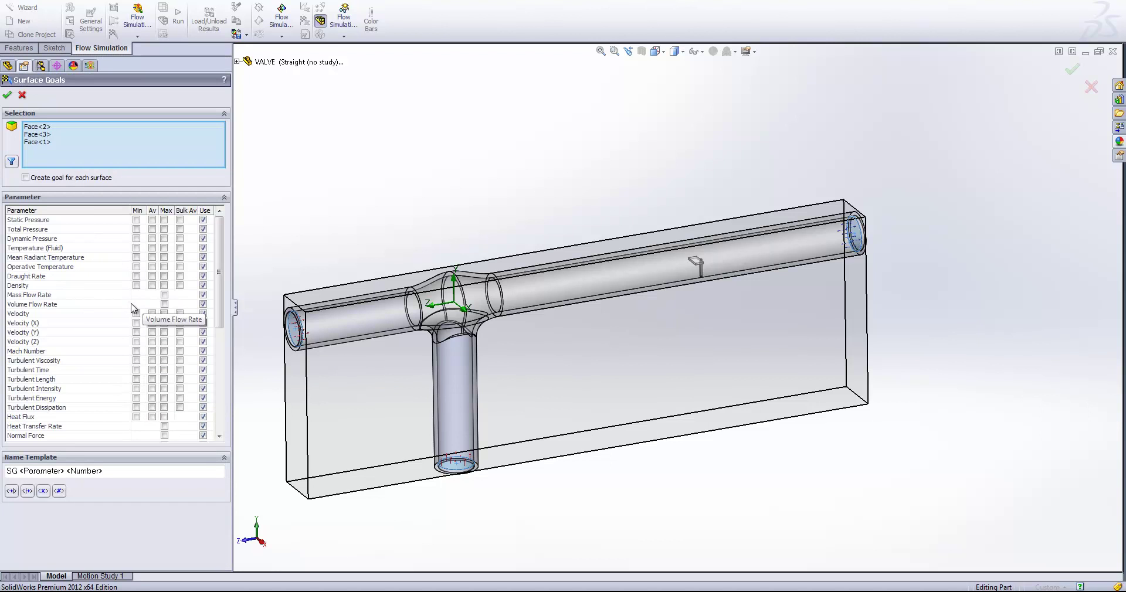
Step: Create a separate Mass Flow Rate goal for each selected surface and check which face each goal belongs to
click(164, 294)
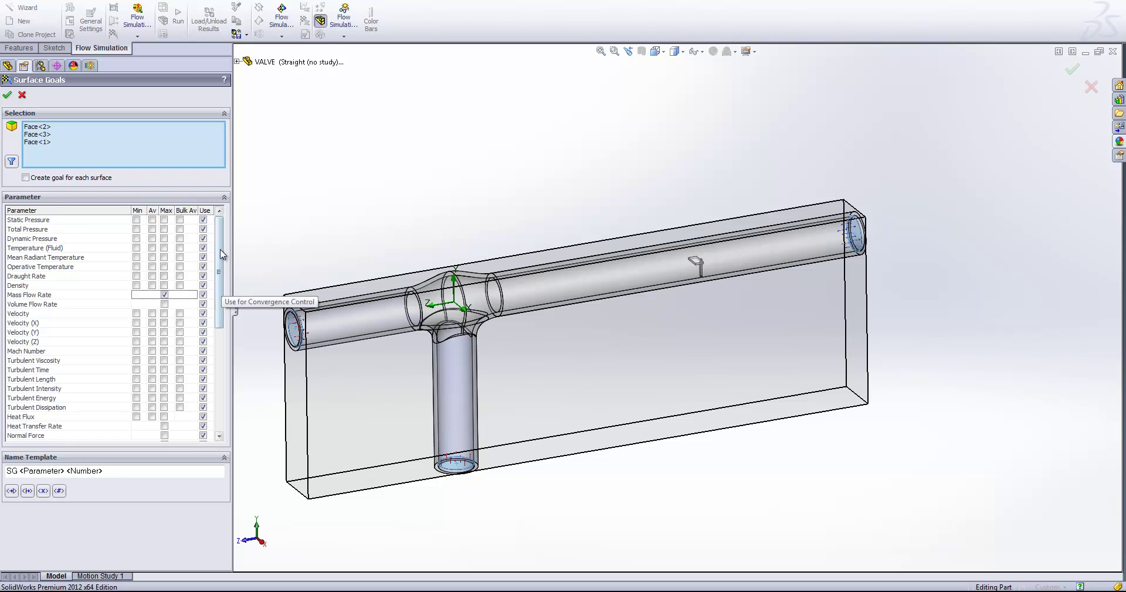
click(26, 178)
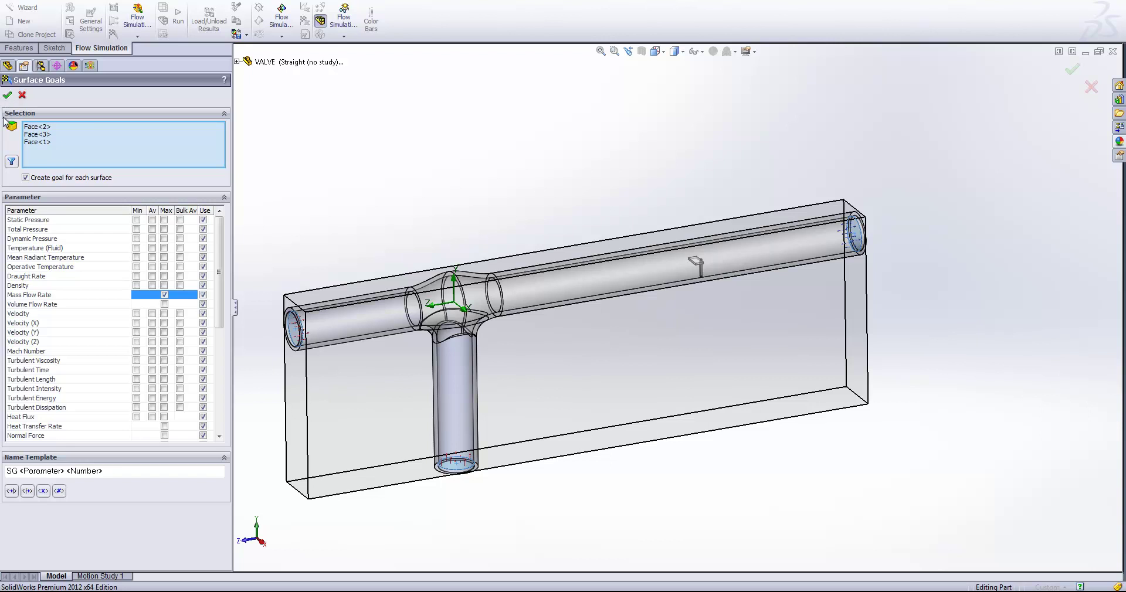
click(7, 94)
click(94, 193)
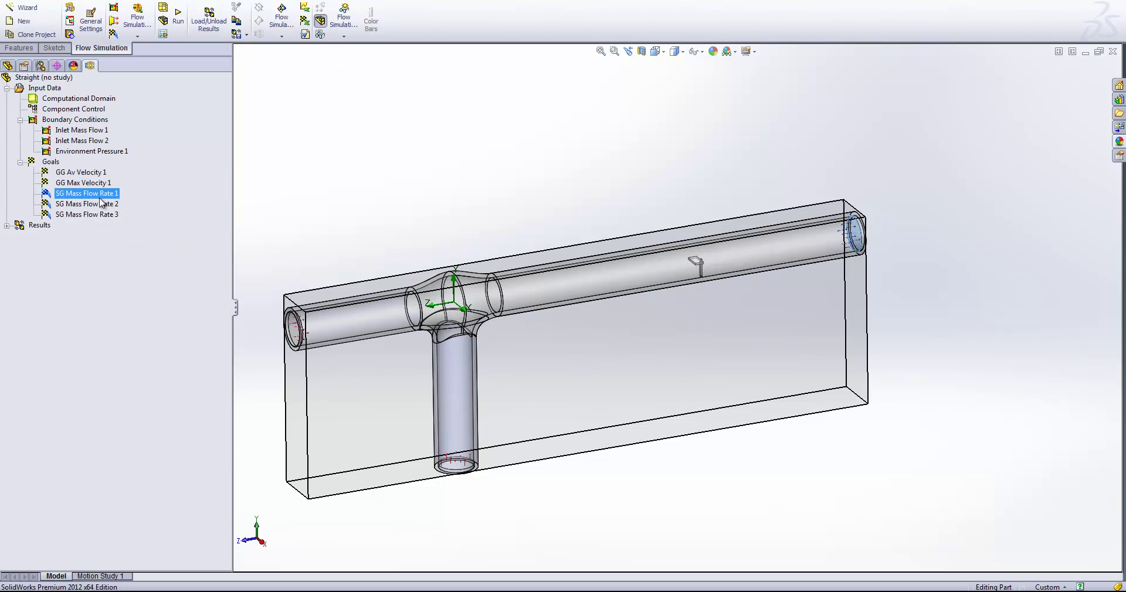
click(101, 205)
click(101, 217)
click(423, 184)
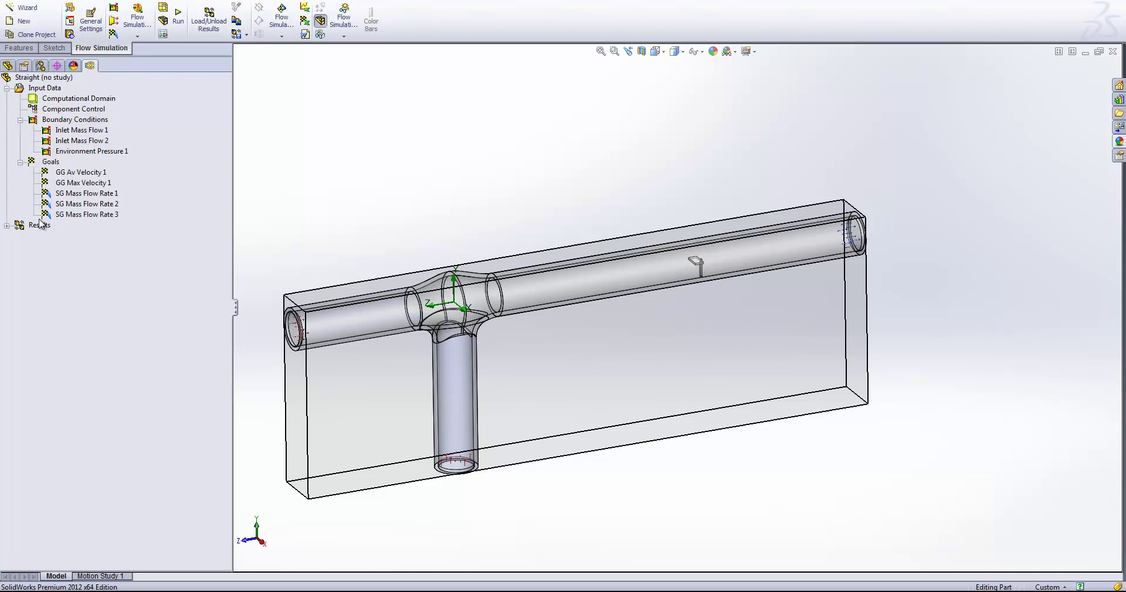
Step: Insert a mass flow rate equation goal with the expression {SG Mass Flow Rate 1}-({SG Mass Flow Rate 2}+{SG Mass Flow Rate 3})
right_click(50, 162)
click(70, 221)
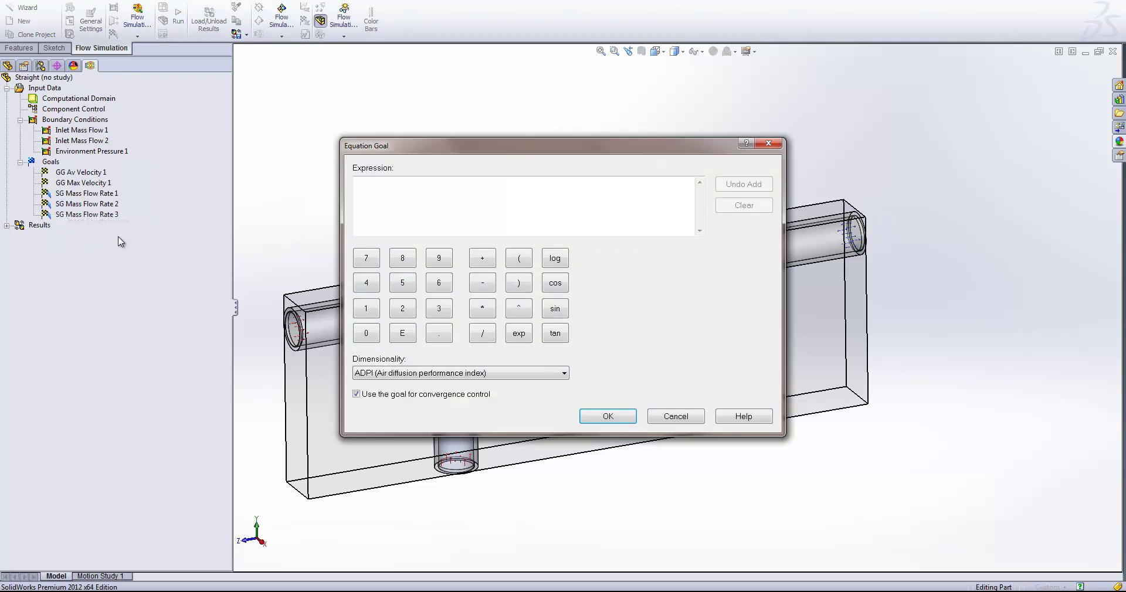
drag(407, 148, 410, 82)
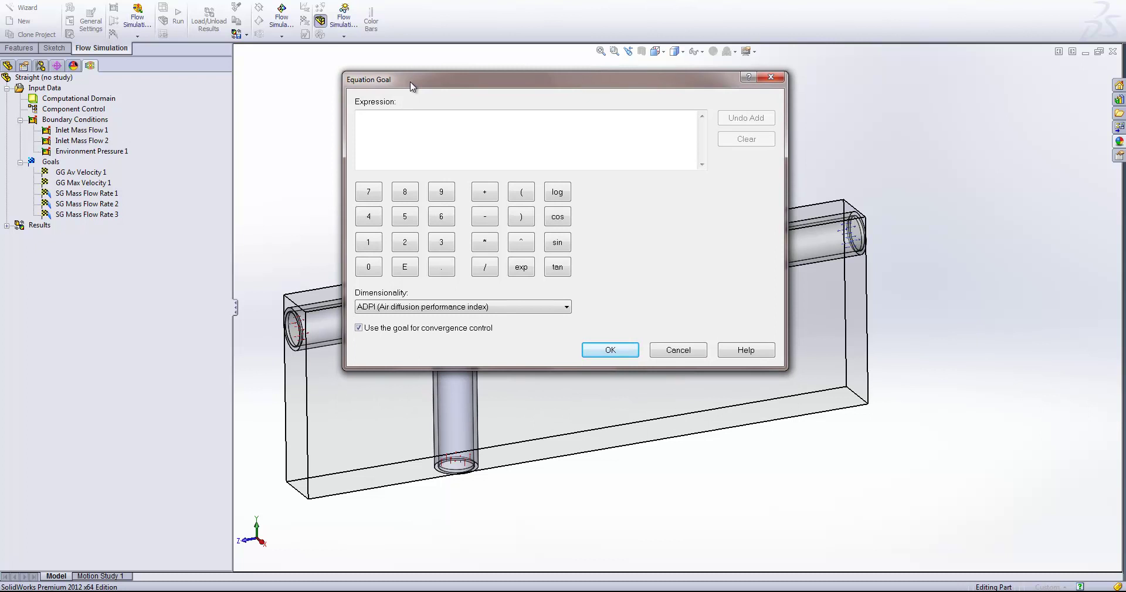
click(79, 194)
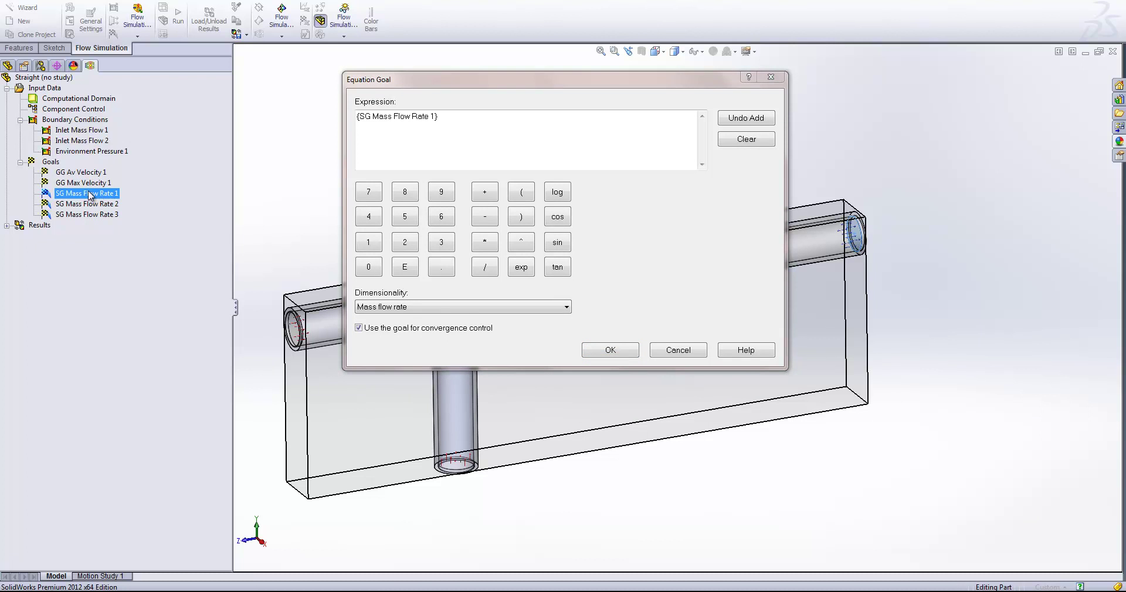
click(527, 117)
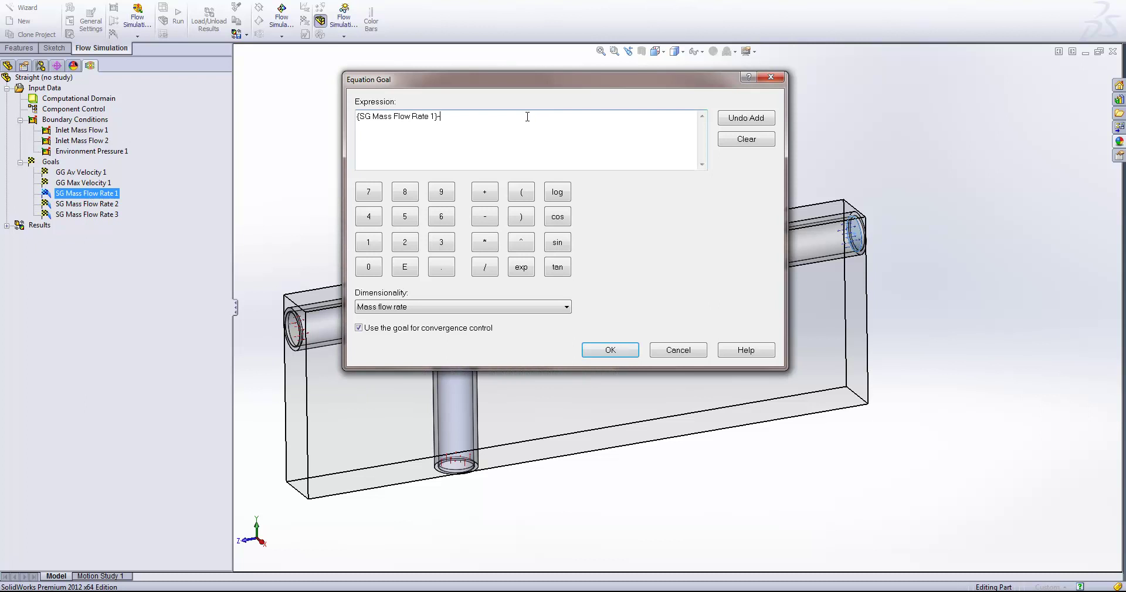
text(-()
click(79, 204)
click(545, 116)
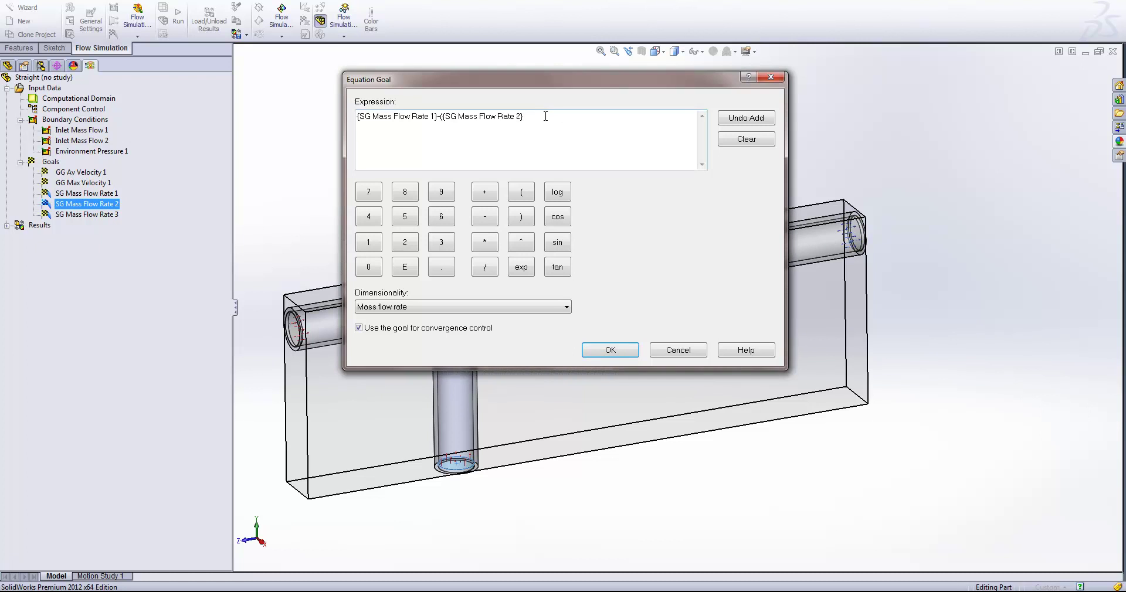
click(94, 215)
click(632, 119)
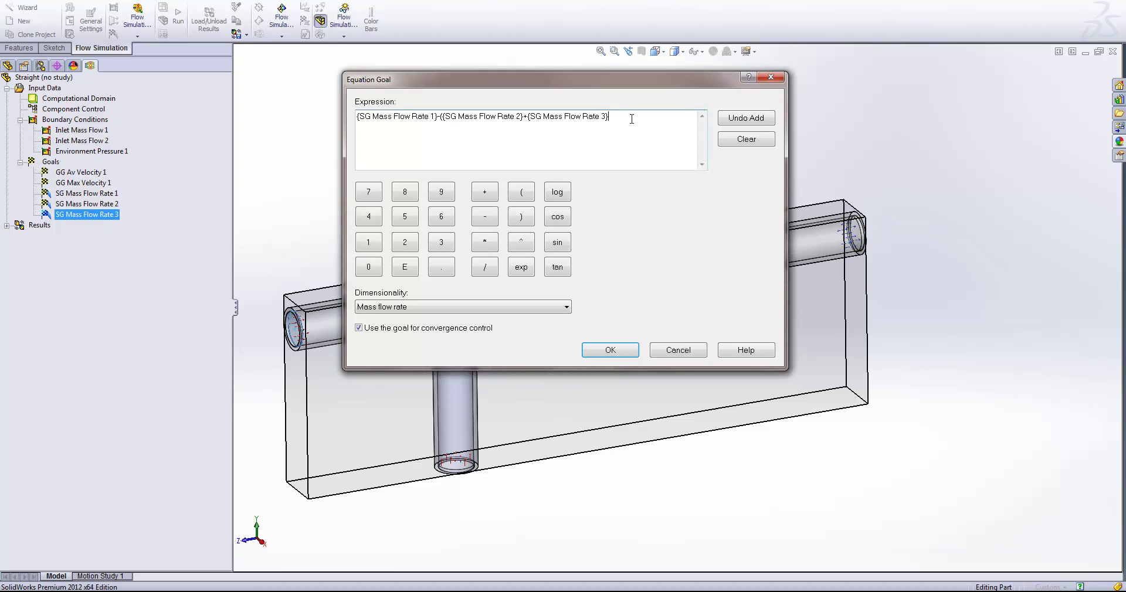
click(610, 350)
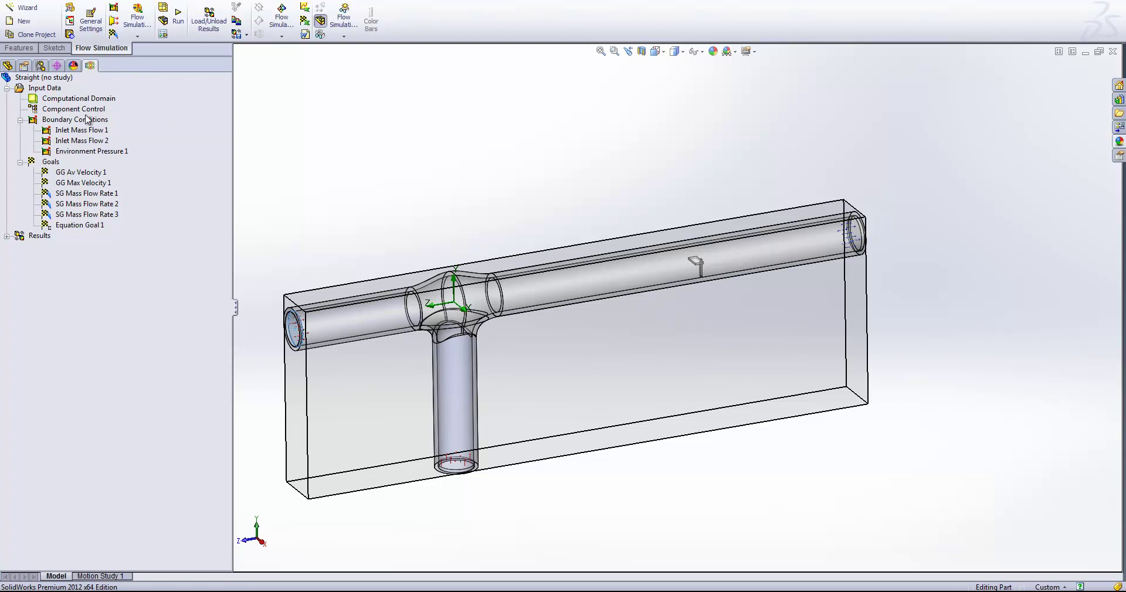
Step: Switch the initial mesh to manual settings with small solid features refinement level 4 and curvature refinement level 3
right_click(48, 89)
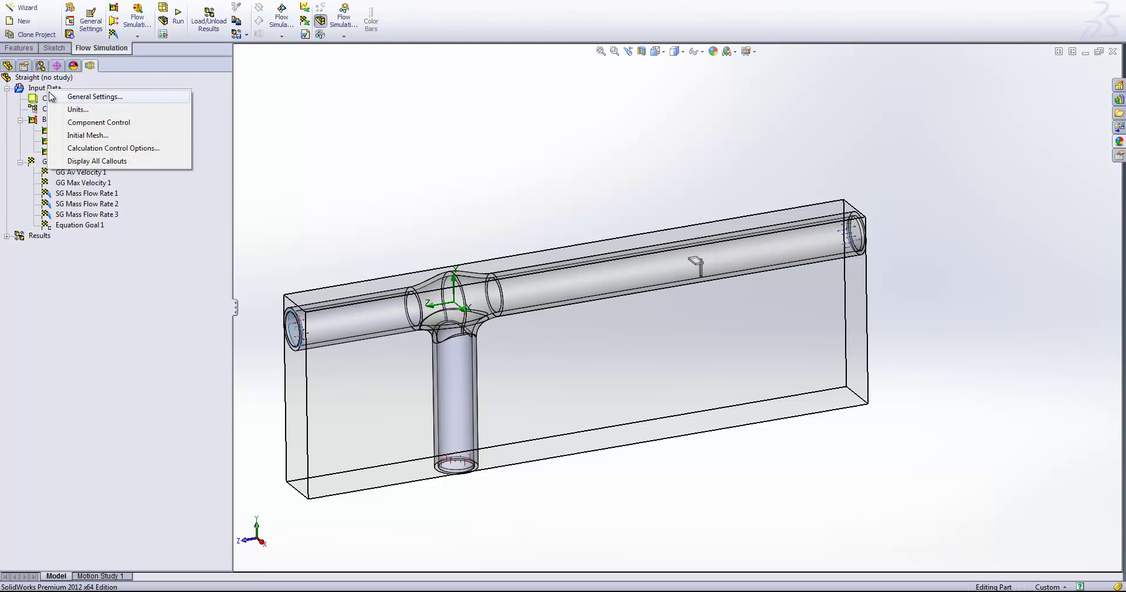
click(82, 135)
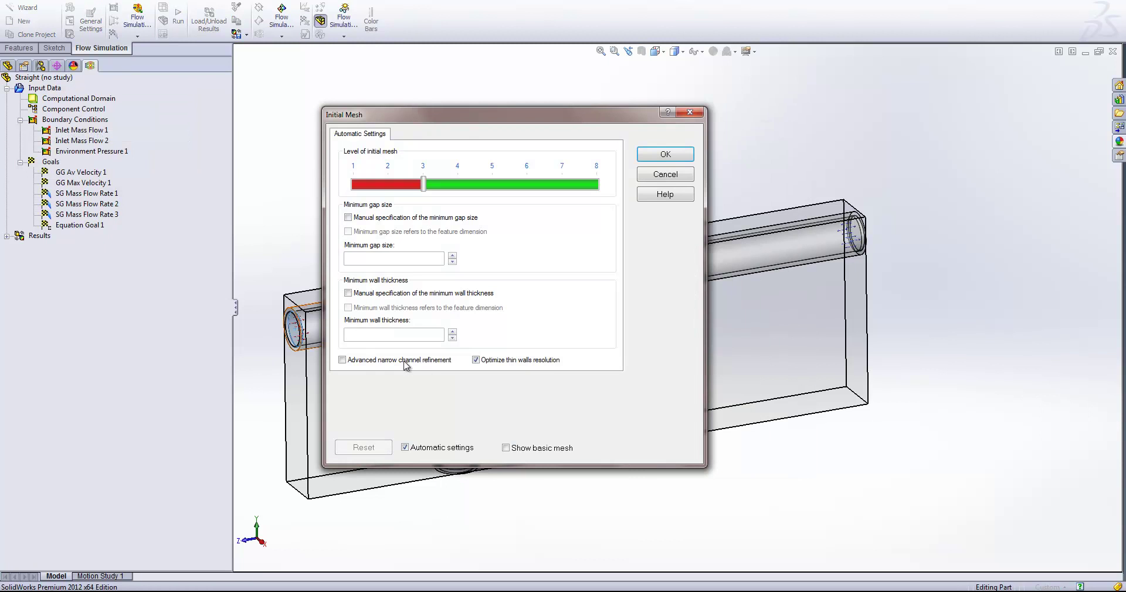
click(405, 447)
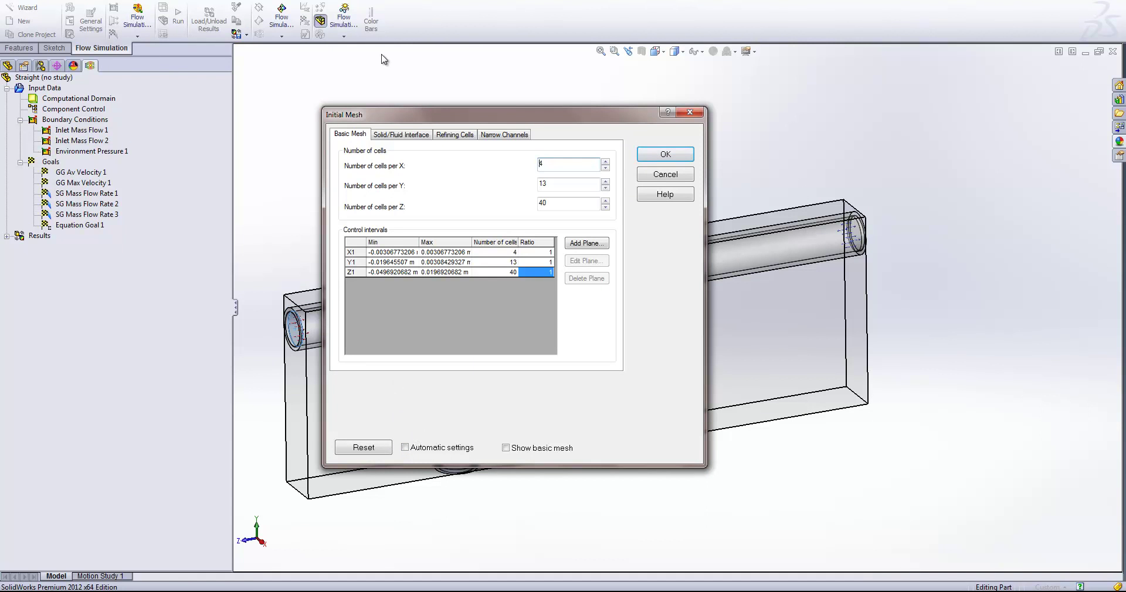
click(394, 135)
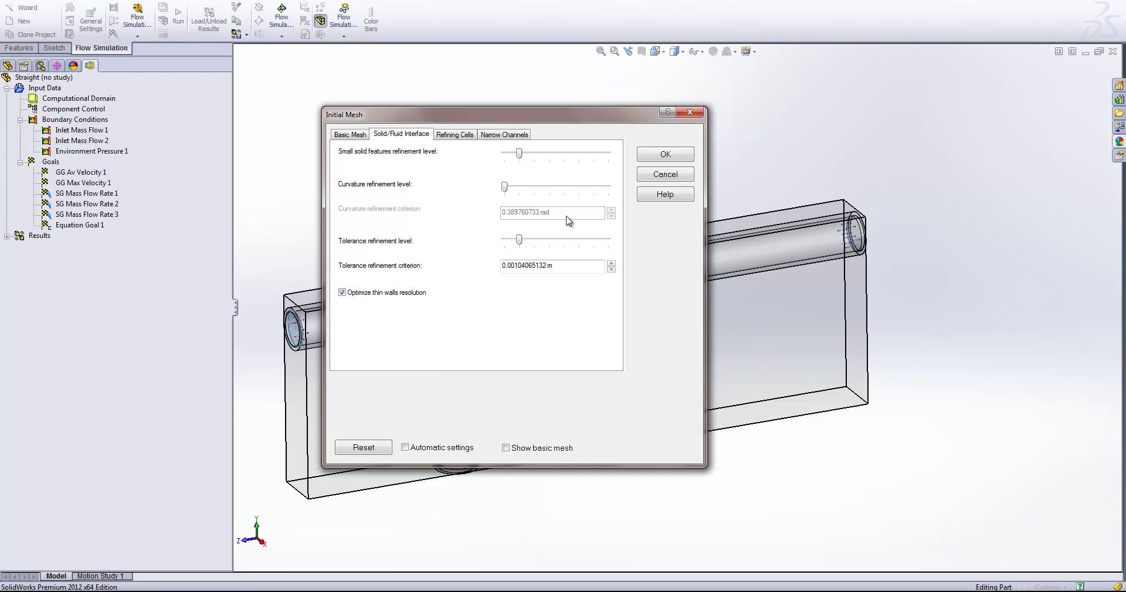
drag(518, 153, 565, 157)
drag(566, 115, 496, 107)
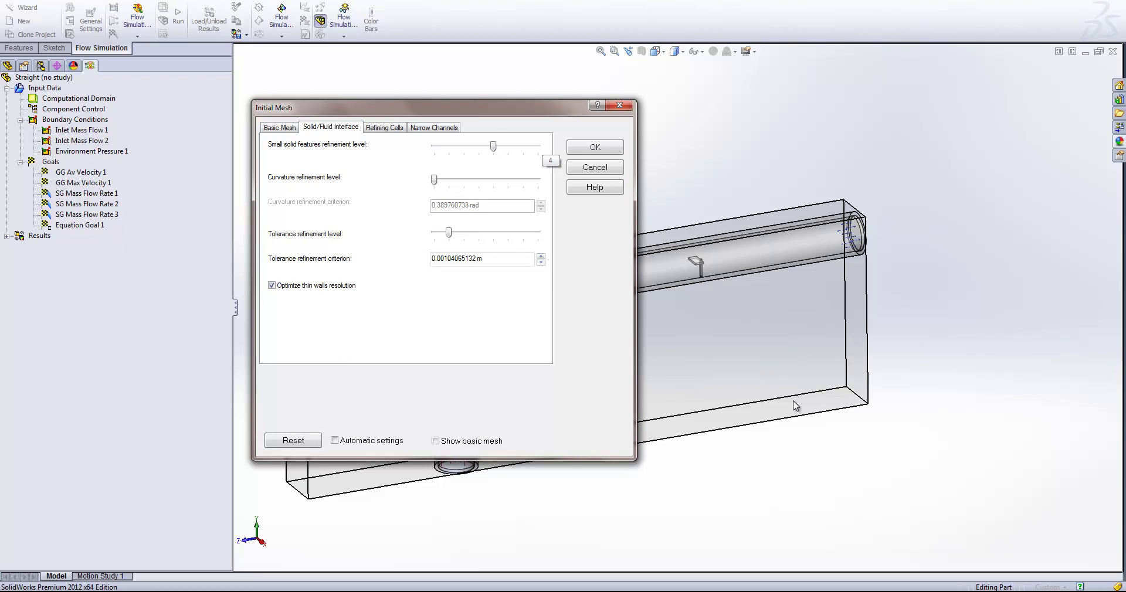
scroll(818, 365, down, 5)
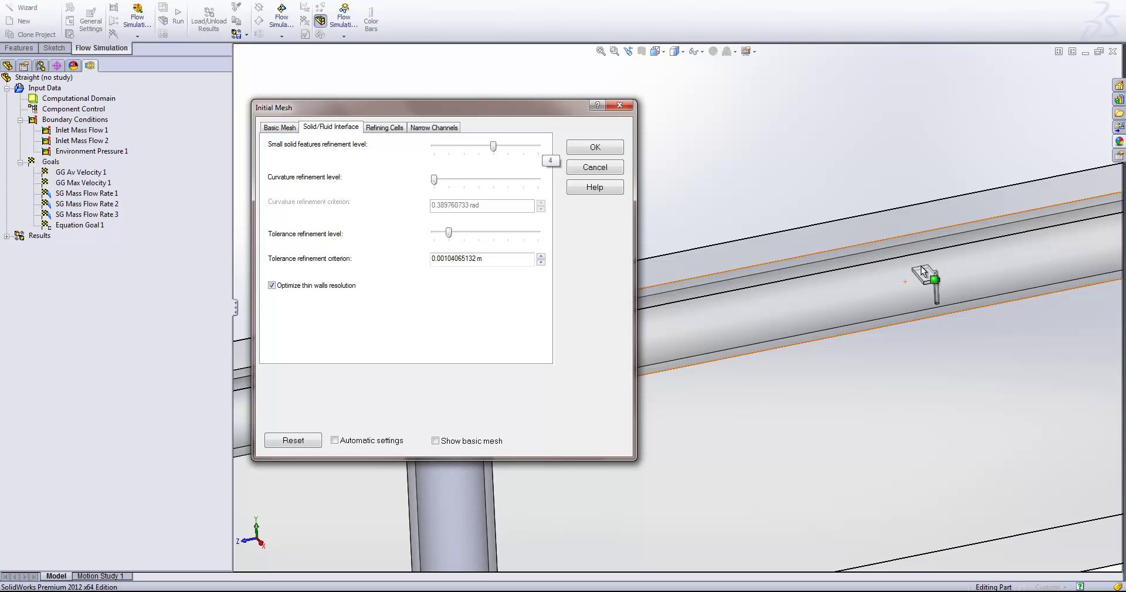
drag(433, 179, 479, 183)
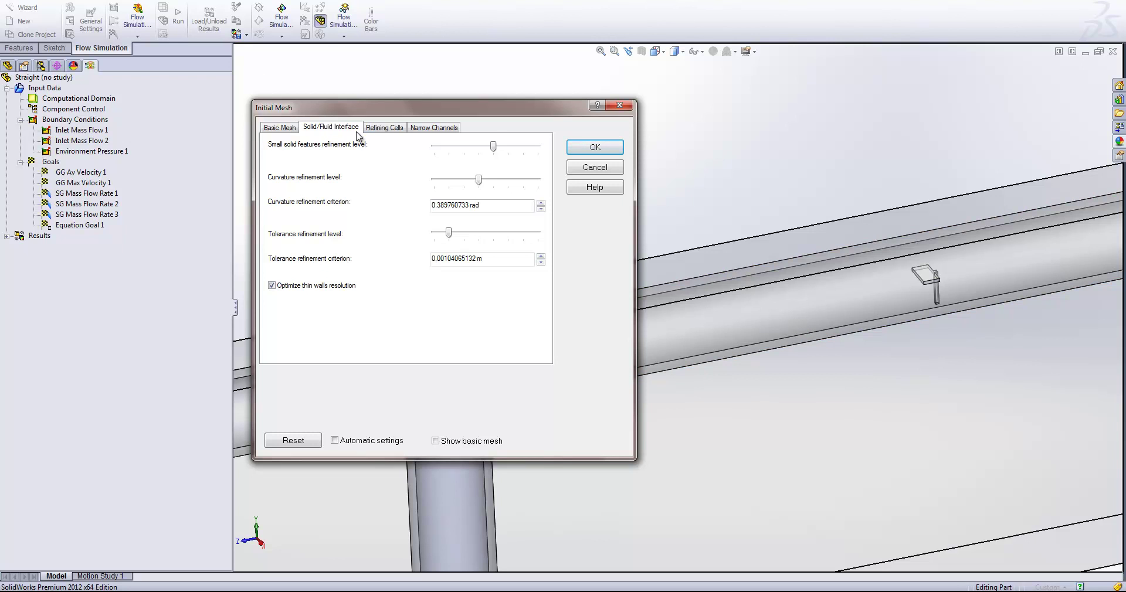
Step: Enable refining of fluid cells at level 2 and partial cells at level 3, and accept the initial mesh settings
click(386, 133)
click(297, 192)
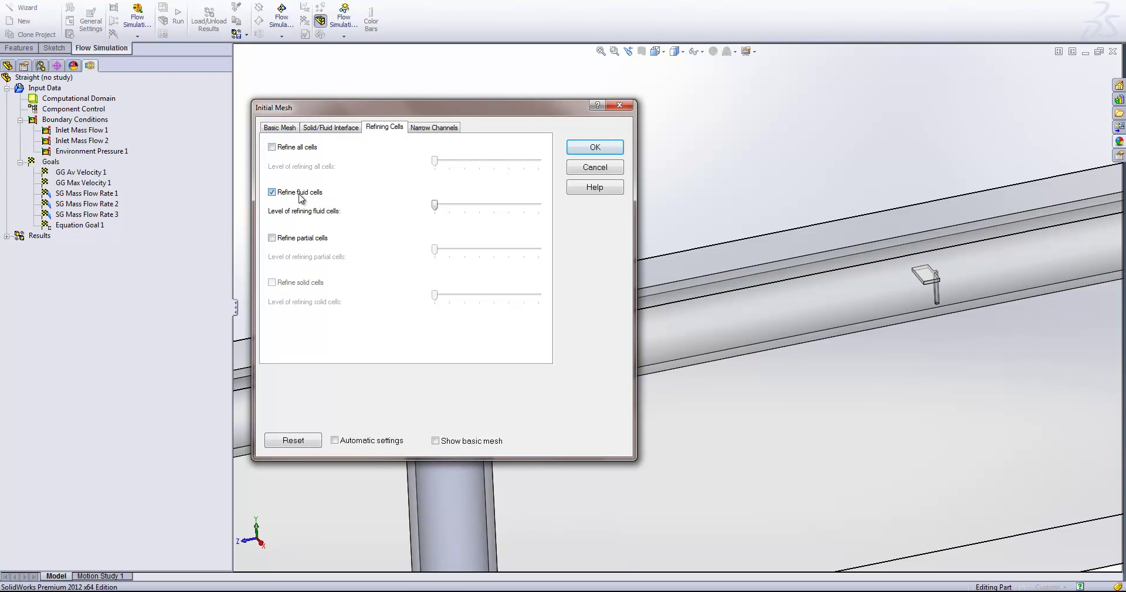
click(297, 239)
drag(434, 206, 461, 210)
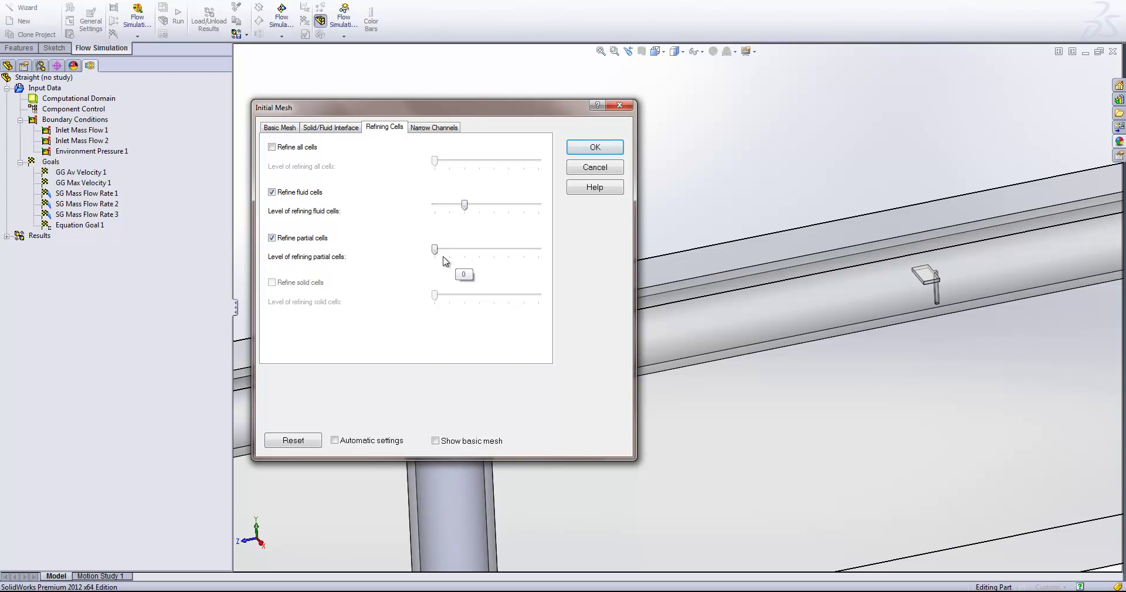
drag(435, 251, 478, 258)
click(606, 148)
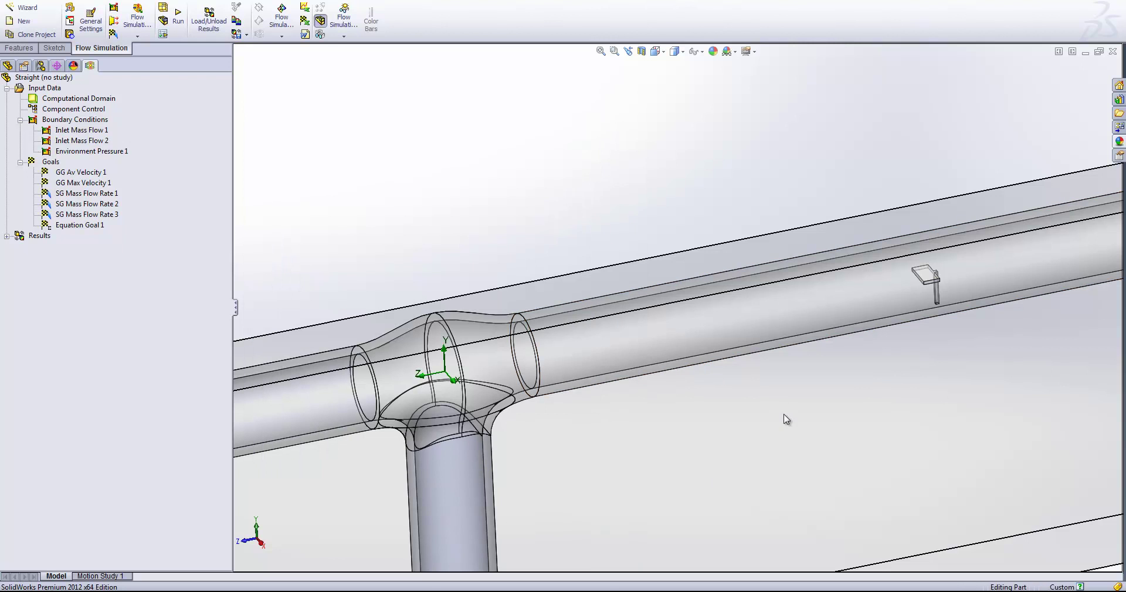
Step: Activate the Straight (no results) configuration of the valve
key(f)
scroll(732, 392, down, 3)
scroll(643, 278, up, 4)
scroll(641, 275, down, 3)
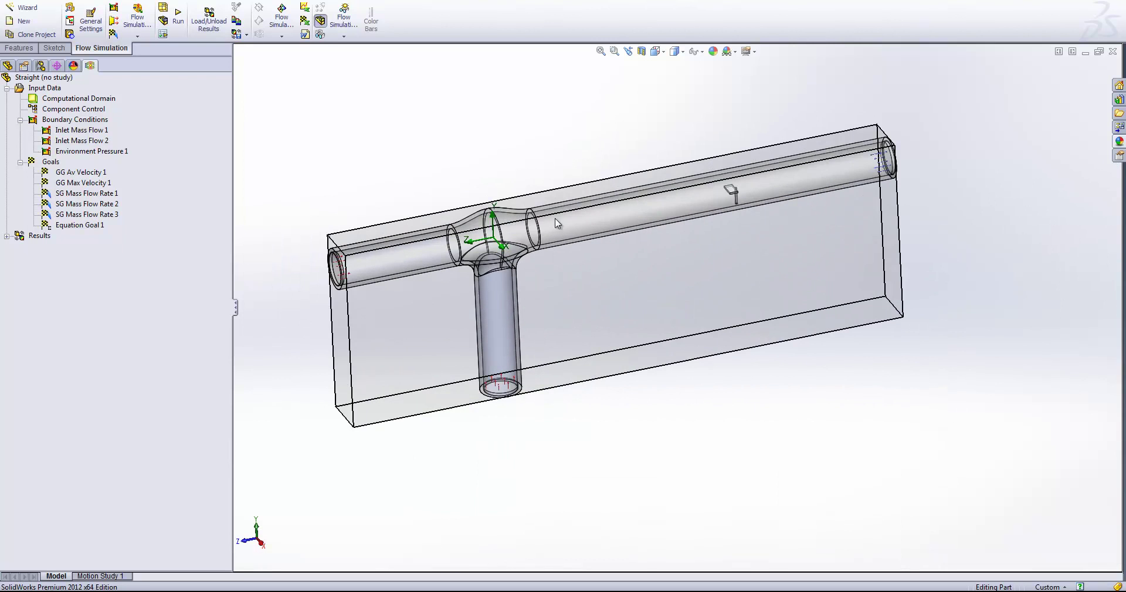
click(41, 69)
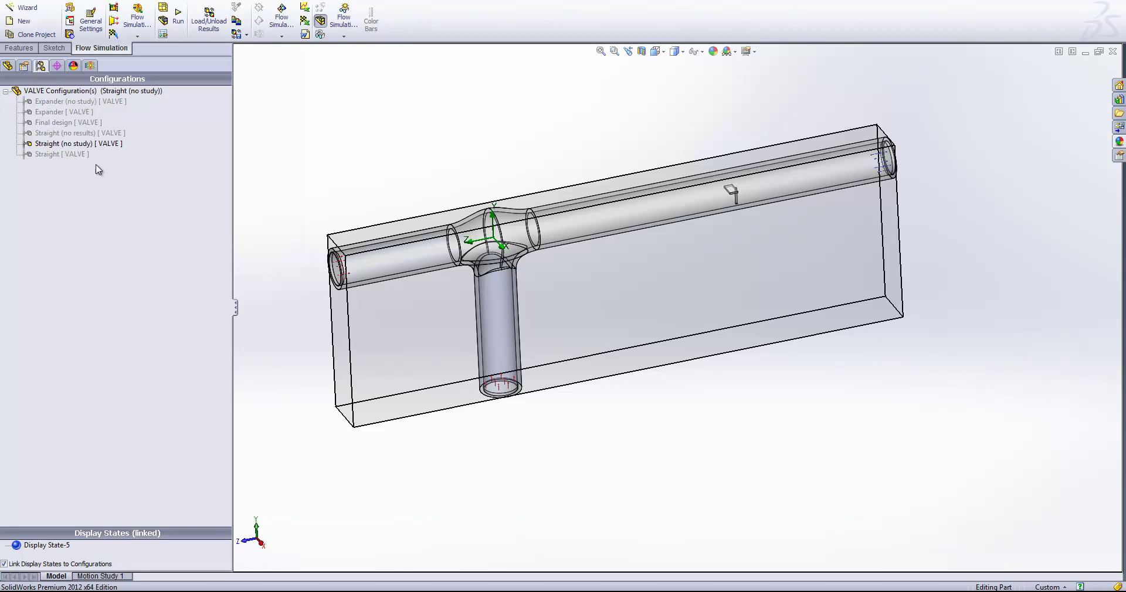
click(84, 135)
double_click(84, 134)
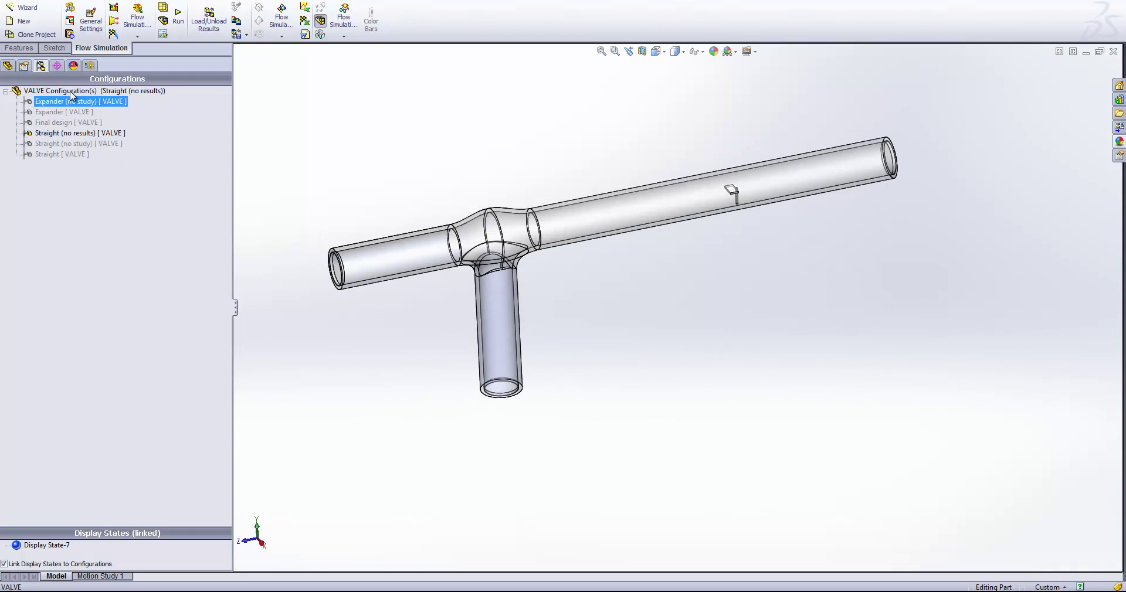
Step: Load the calculation results of the Straight (no results) flow project and expand its results
click(91, 66)
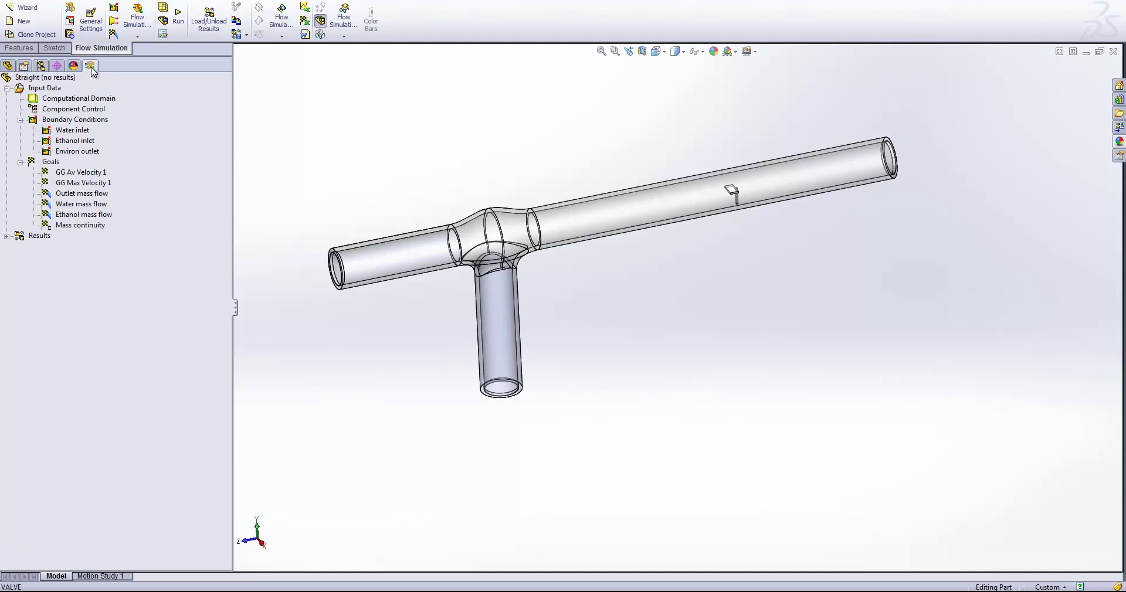
click(8, 236)
click(219, 35)
click(631, 378)
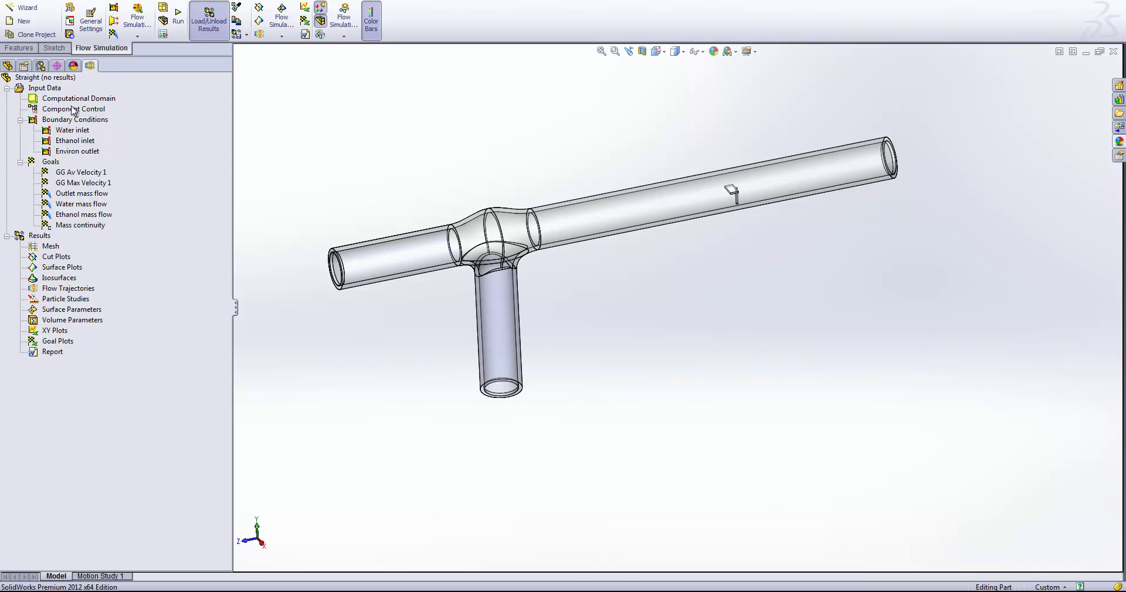
Step: Insert a cut plot on the Right plane that displays only the mesh, with contours turned off
right_click(62, 259)
click(79, 265)
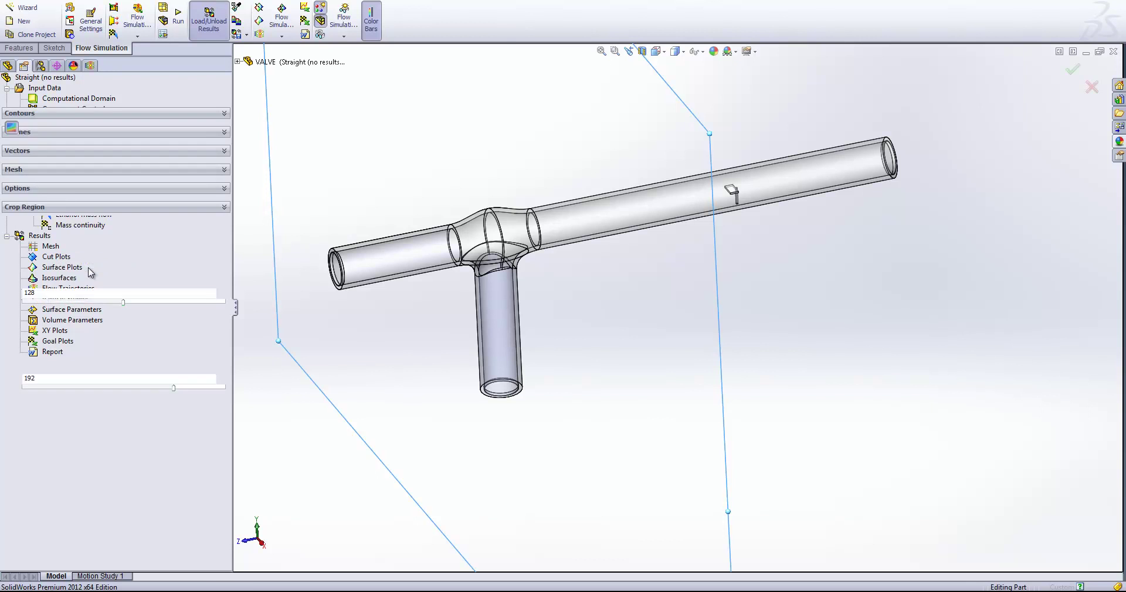
click(12, 271)
click(12, 214)
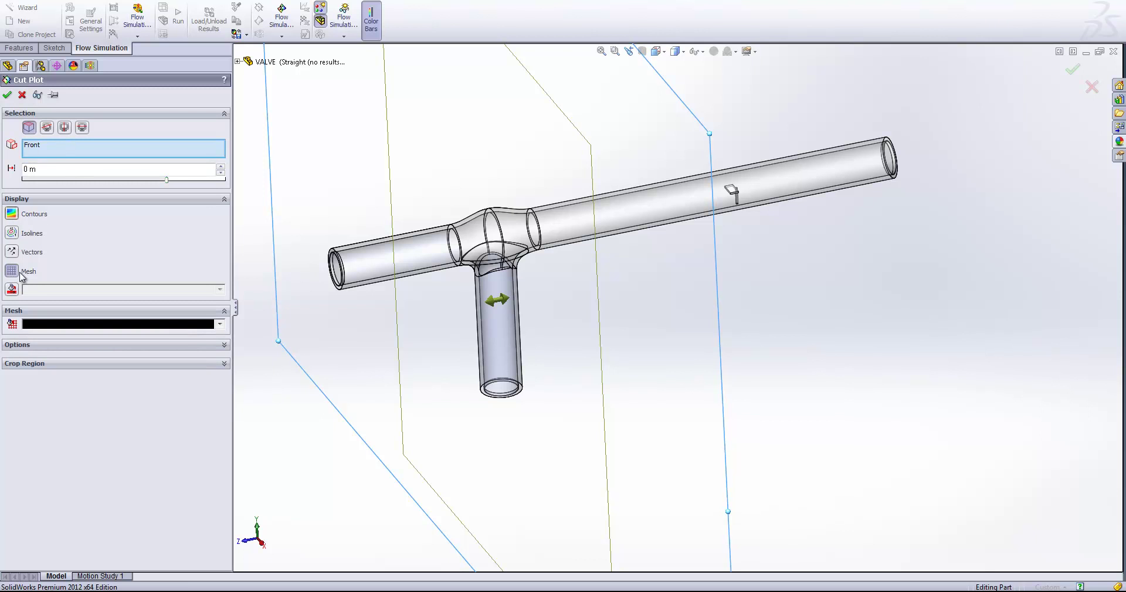
click(47, 154)
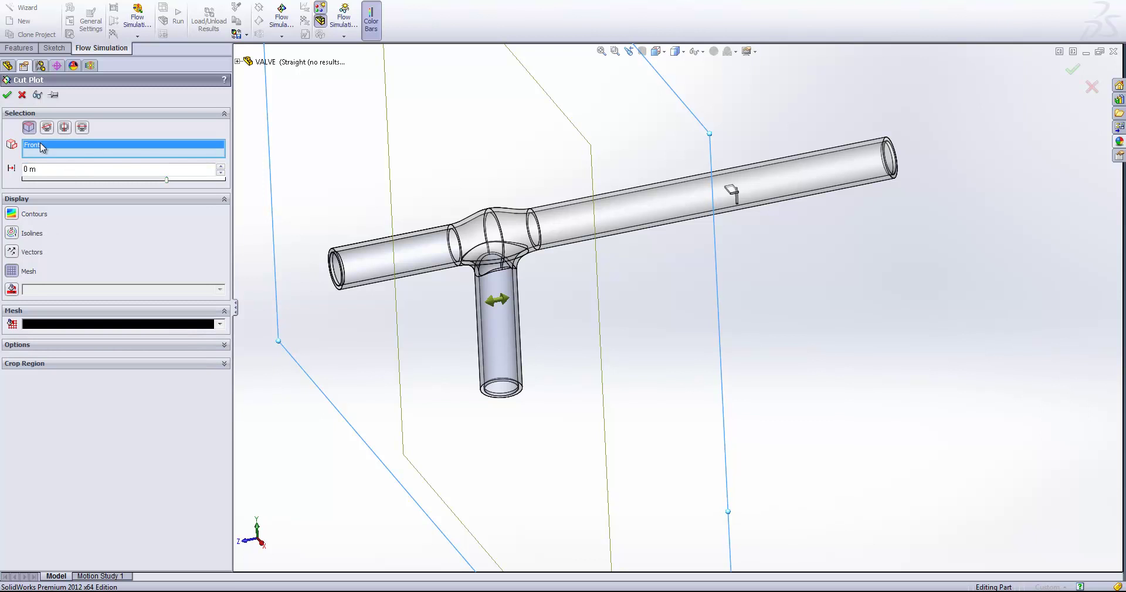
click(237, 62)
click(274, 136)
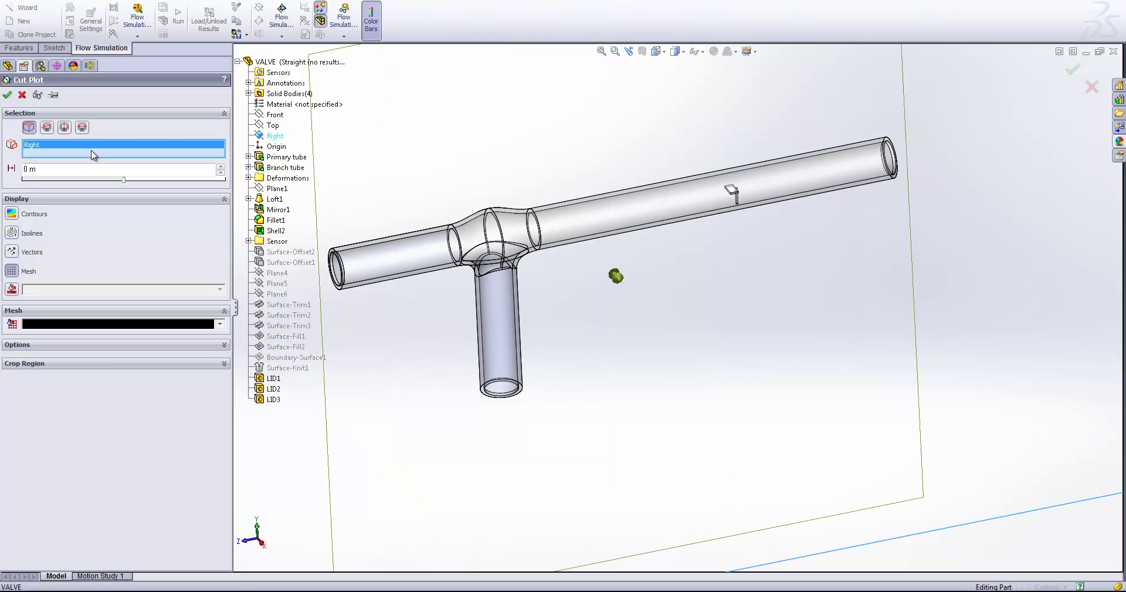
click(7, 94)
Step: Examine the mesh cells around the sensor, along the tube walls and at the branch junction
key(ctrl+4)
scroll(662, 230, down, 5)
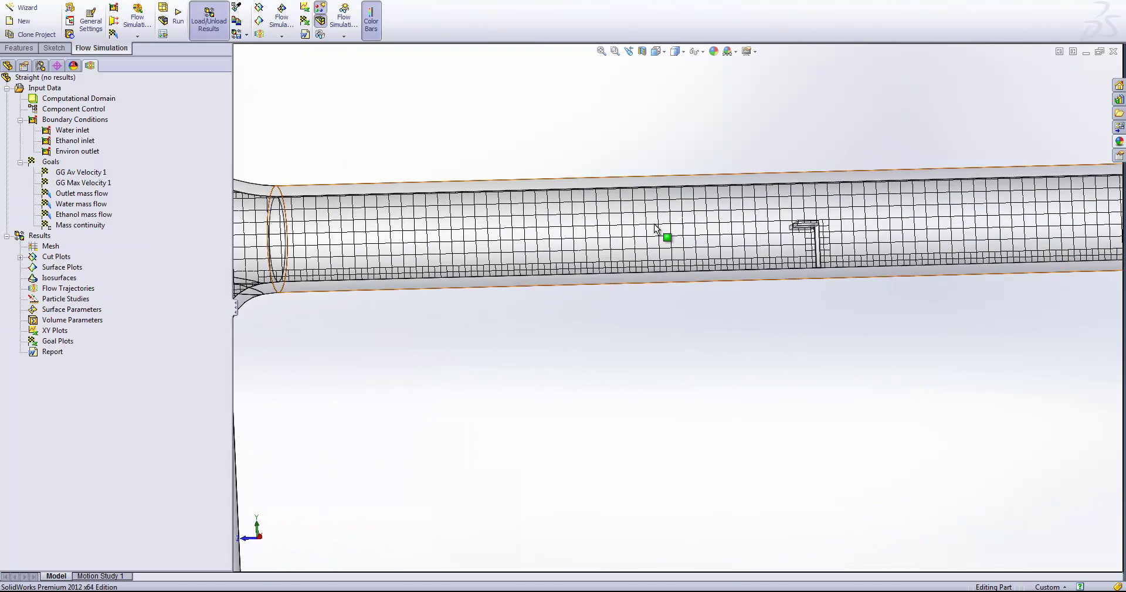
scroll(656, 228, up, 3)
scroll(780, 252, down, 3)
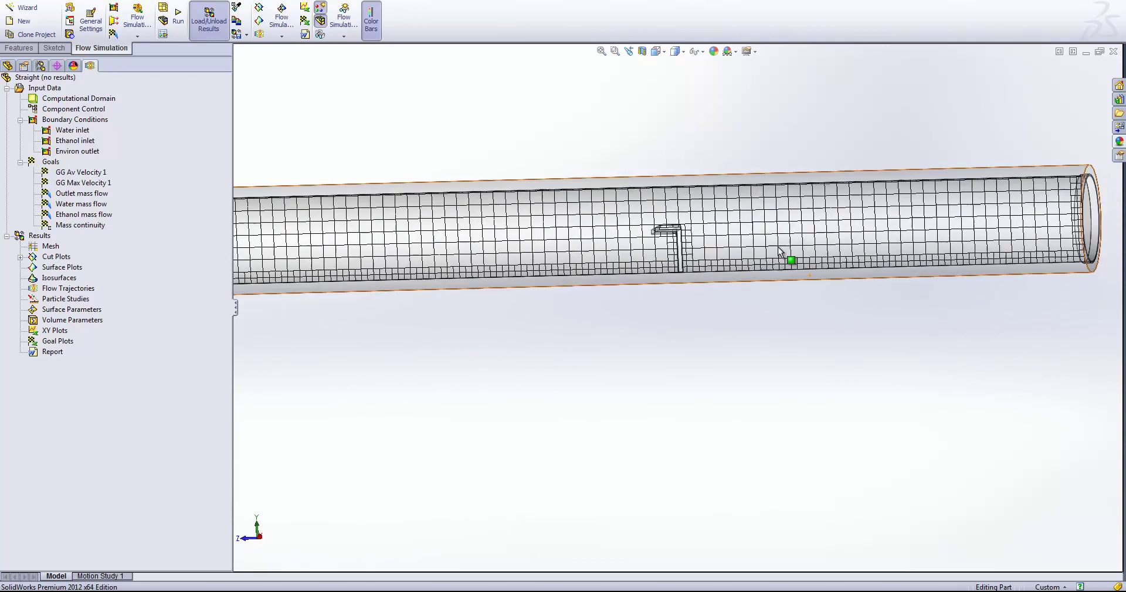
scroll(780, 252, down, 3)
scroll(510, 346, down, 3)
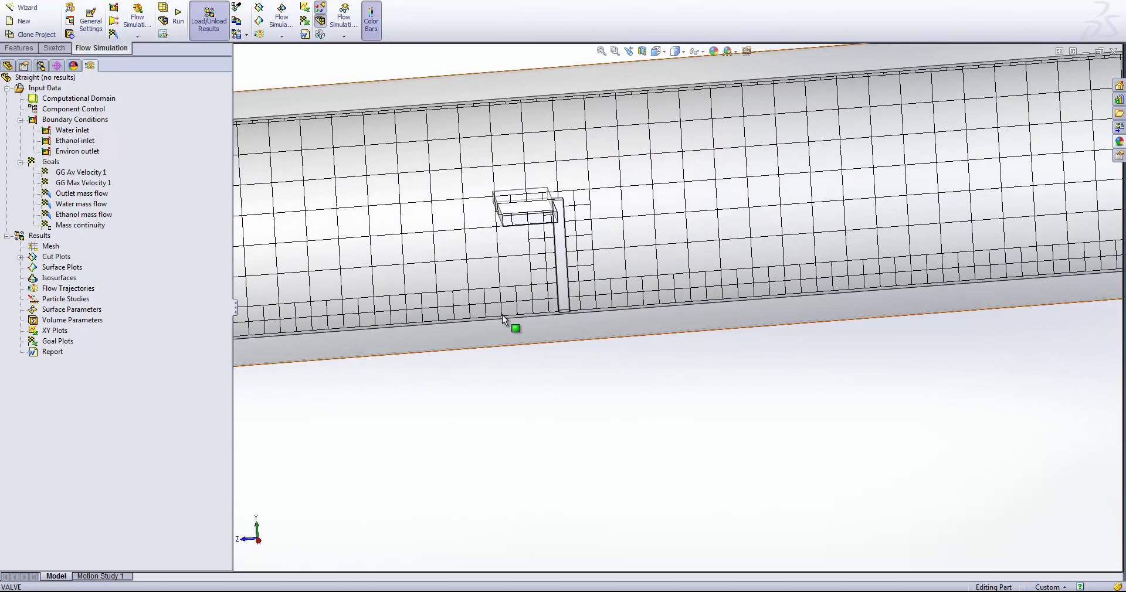
scroll(502, 316, down, 2)
scroll(588, 302, up, 2)
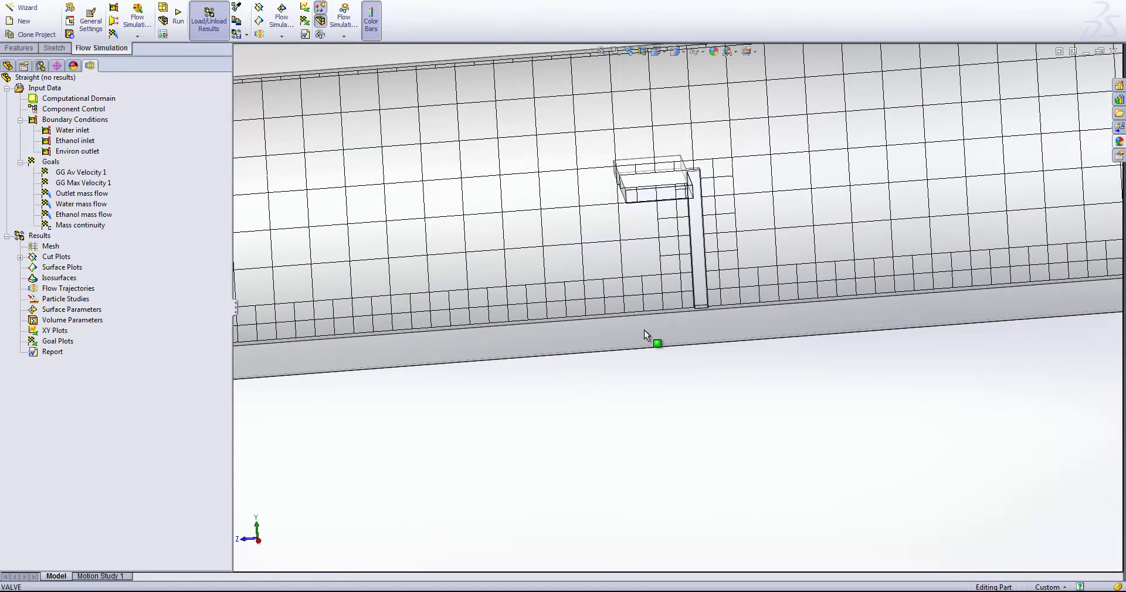
scroll(672, 193, down, 1)
middle_drag(672, 194, 666, 166)
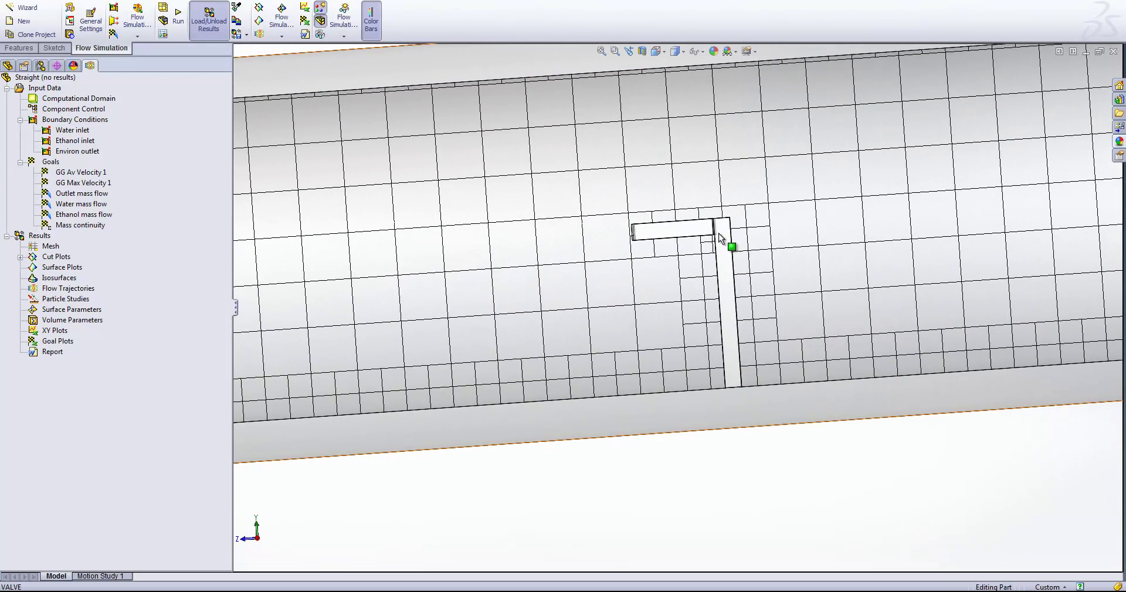
scroll(603, 306, up, 6)
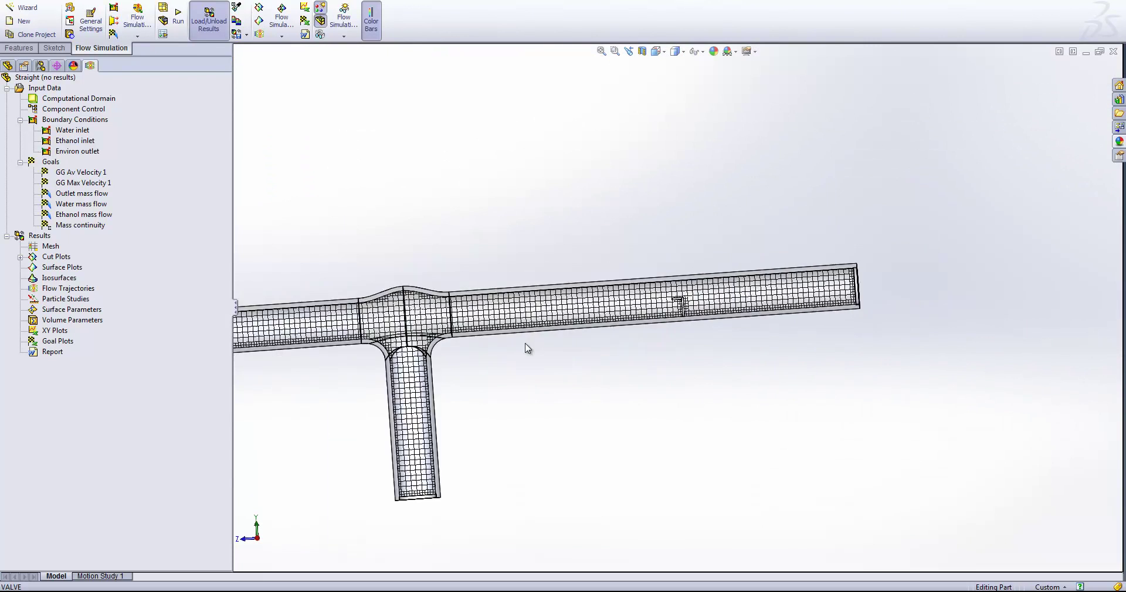
scroll(434, 319, down, 5)
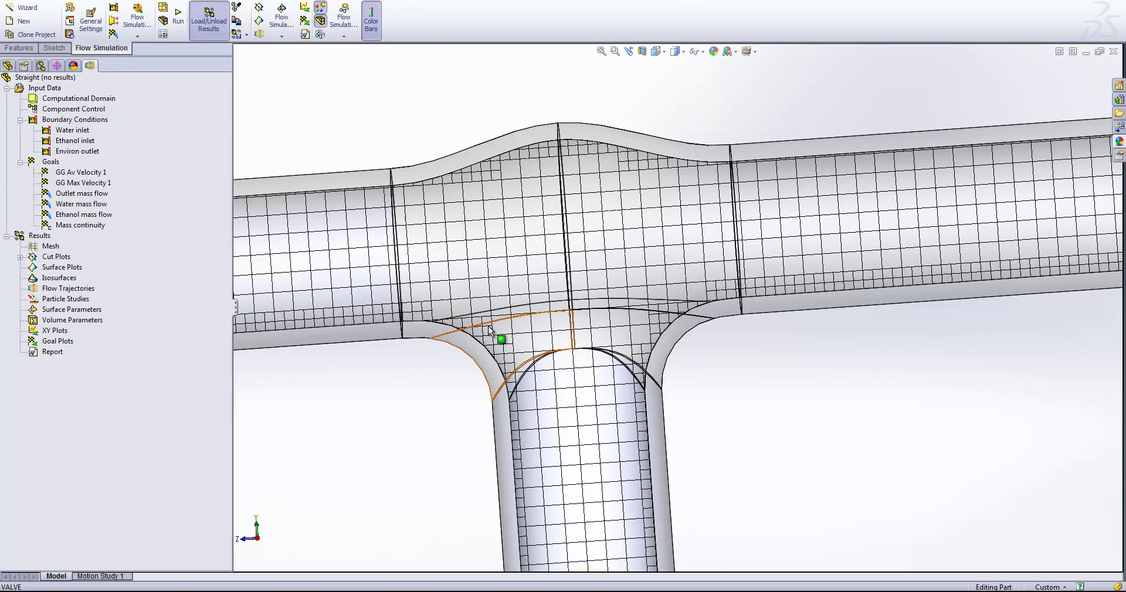
scroll(681, 323, up, 3)
key(ctrl+shift+z)
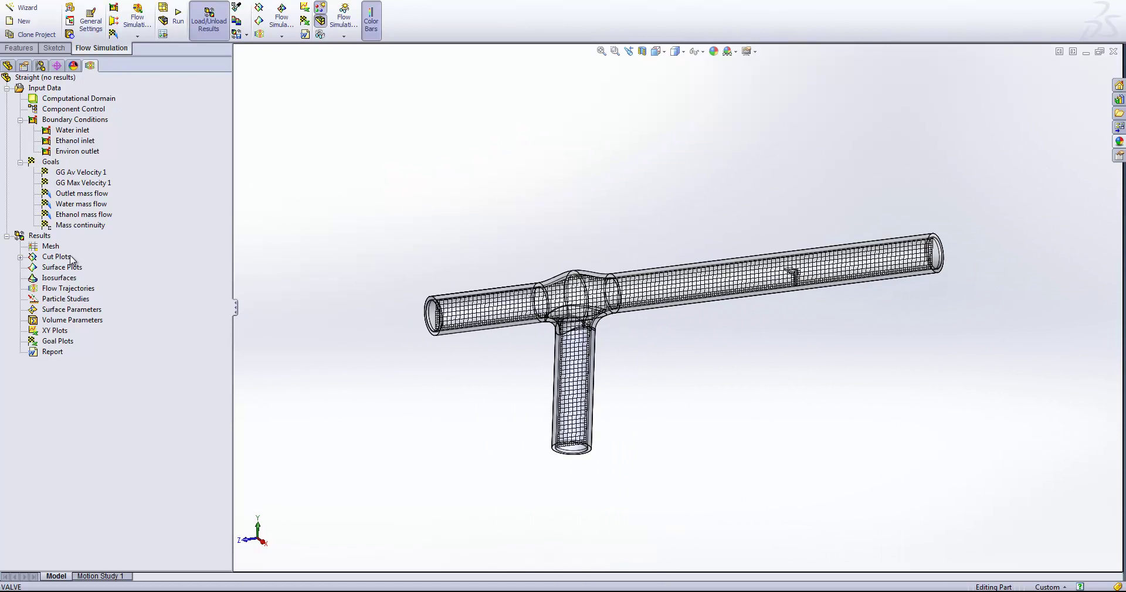
Step: Hide the mesh cut plot
click(20, 257)
right_click(64, 267)
click(84, 293)
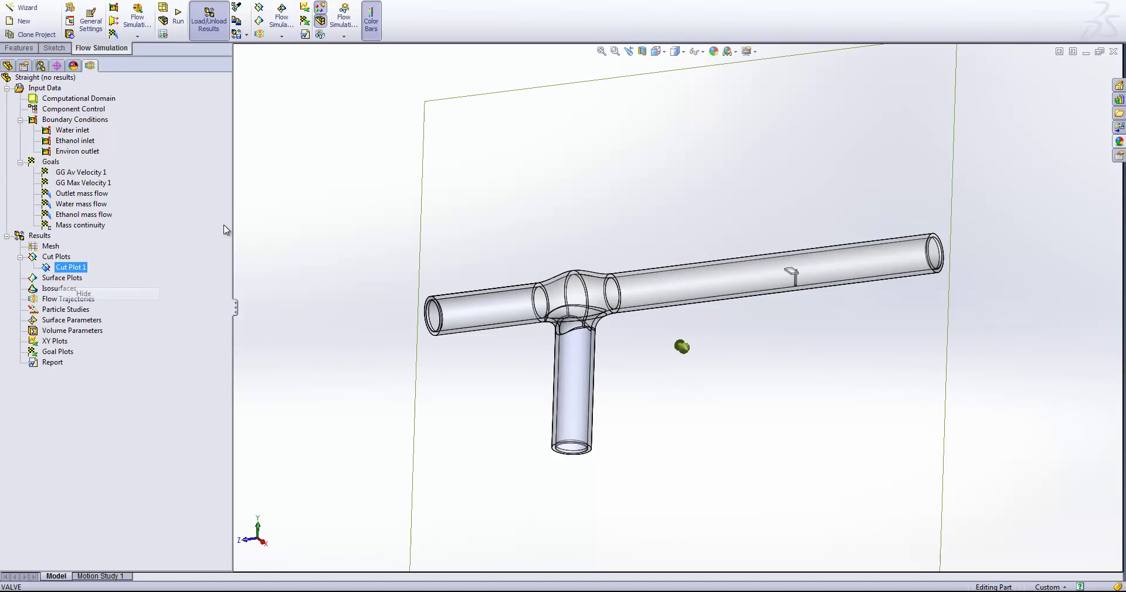
Step: Insert a second cut plot on the Right plane with Velocity contours and view it against its colour scale
right_click(58, 258)
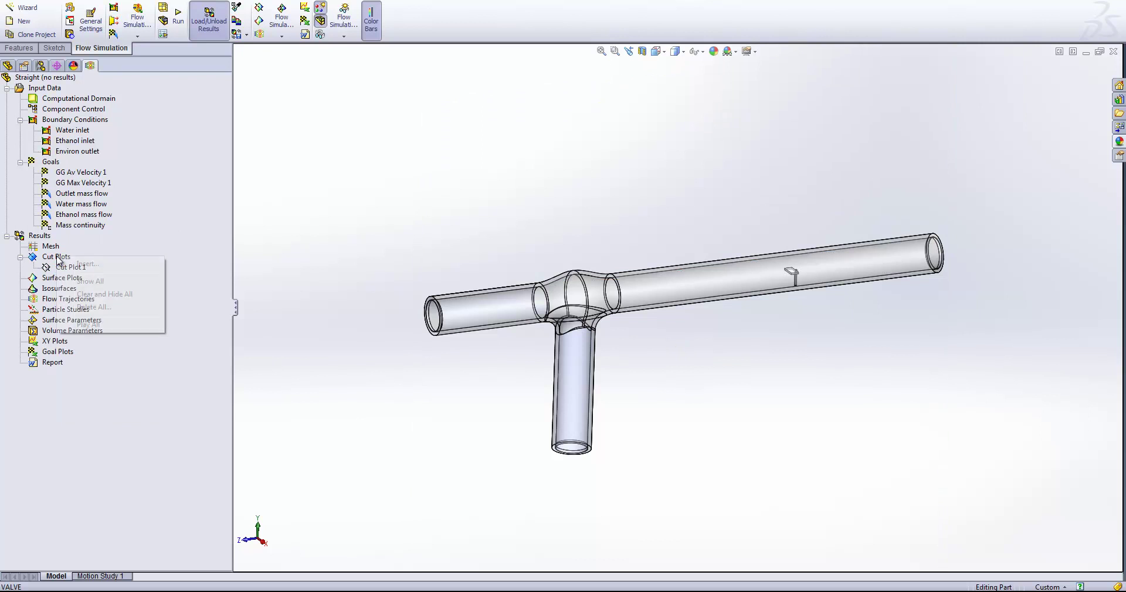
click(85, 263)
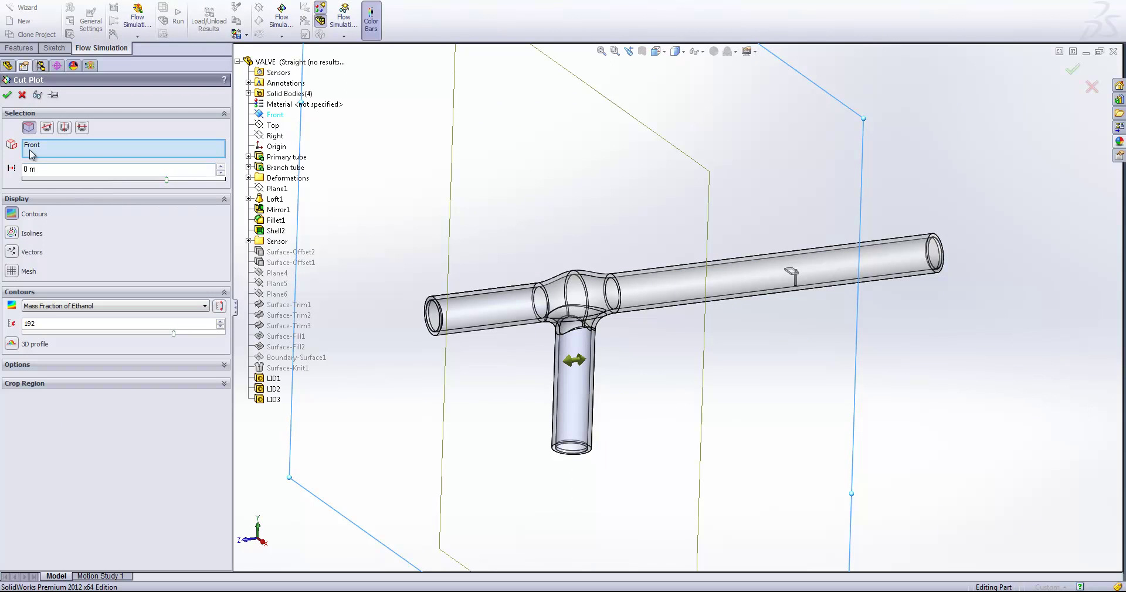
click(32, 147)
click(273, 136)
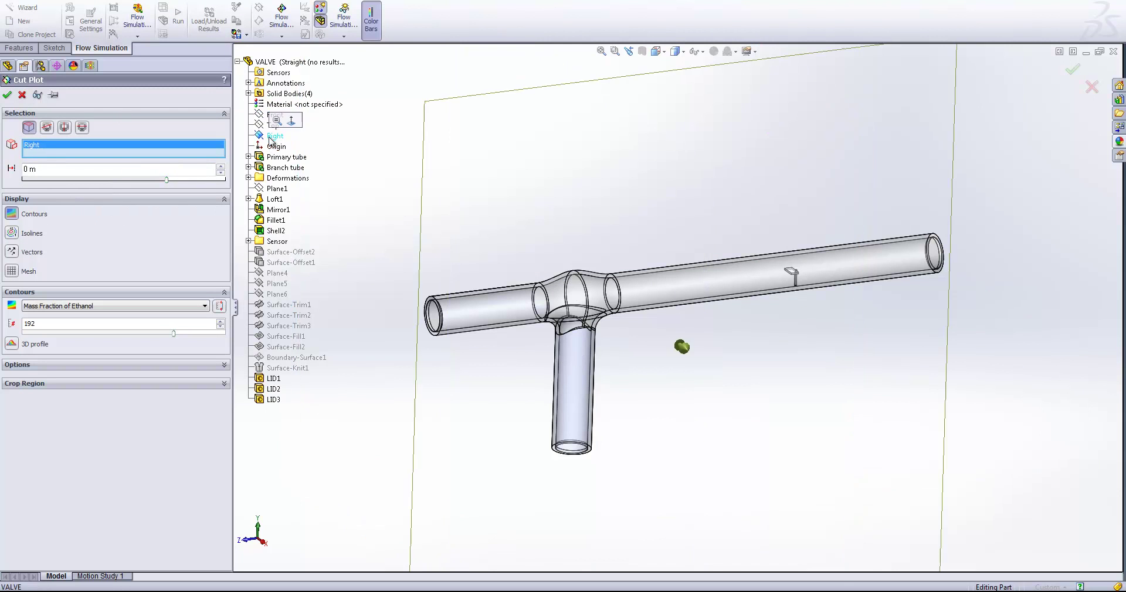
click(42, 310)
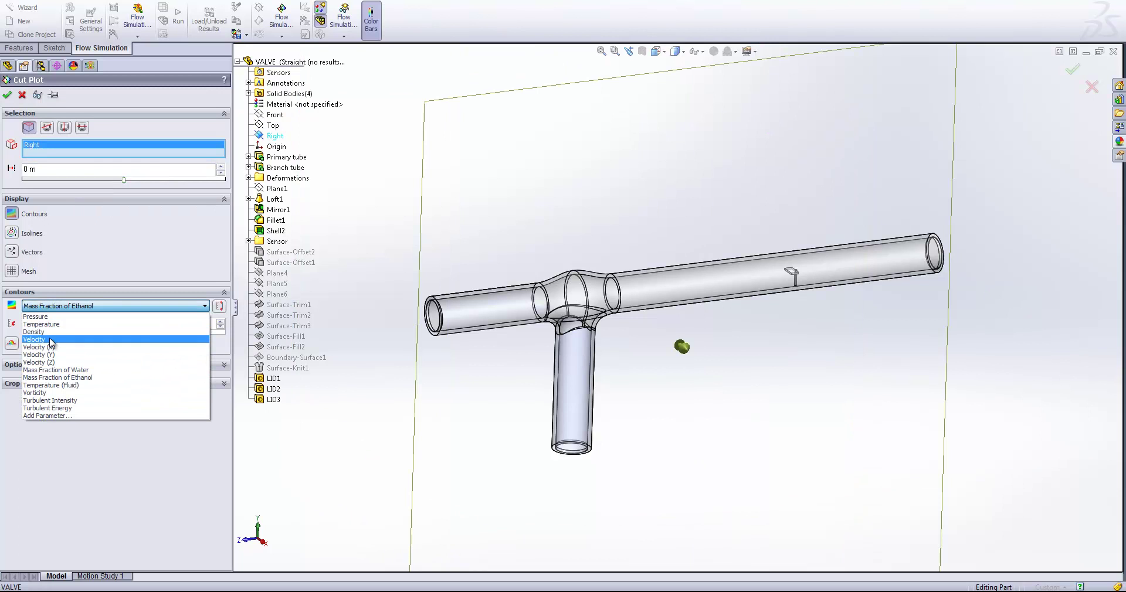
click(50, 338)
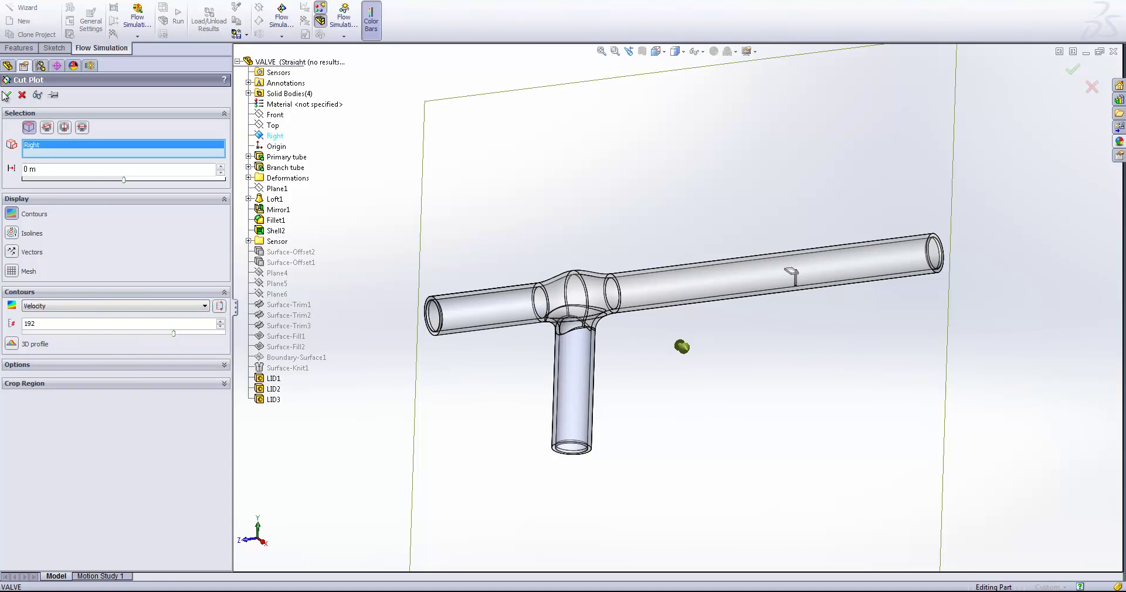
key(Return)
middle_drag(728, 416, 769, 303)
key(ctrl+4)
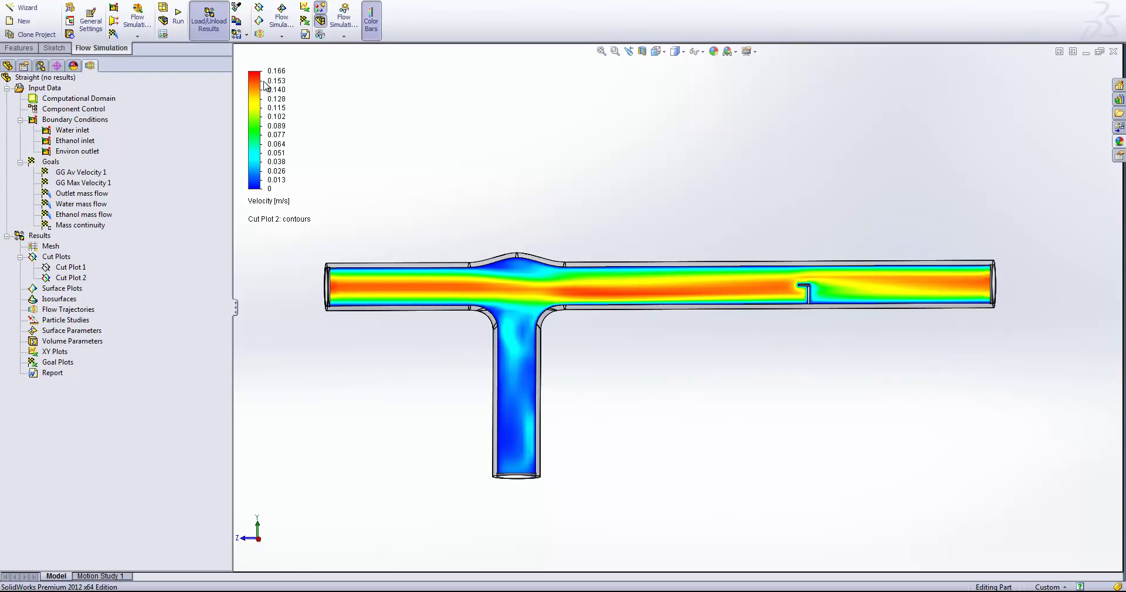
mouse_move(270, 188)
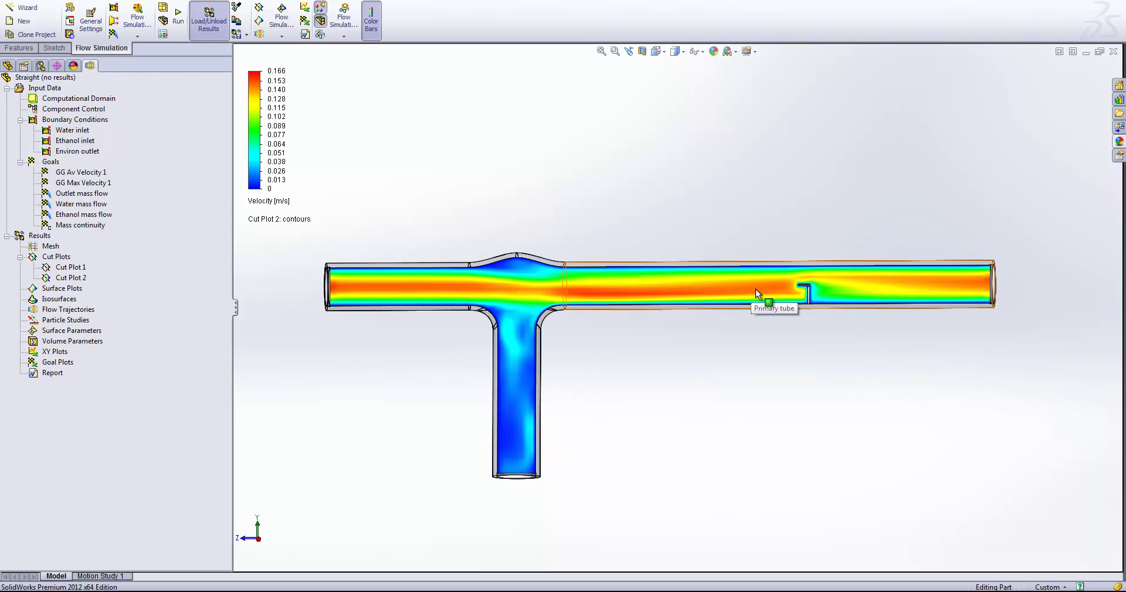
Step: Inspect the velocity contours around the sensor on the Right-plane cut plot and hide that plot
scroll(831, 280, down, 5)
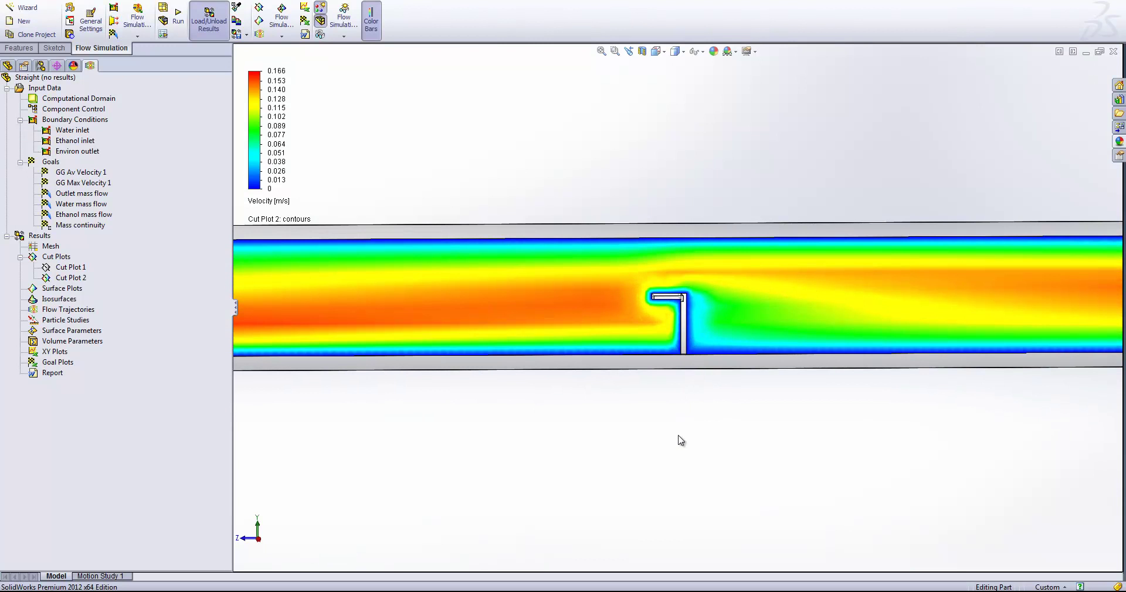
scroll(644, 393, up, 6)
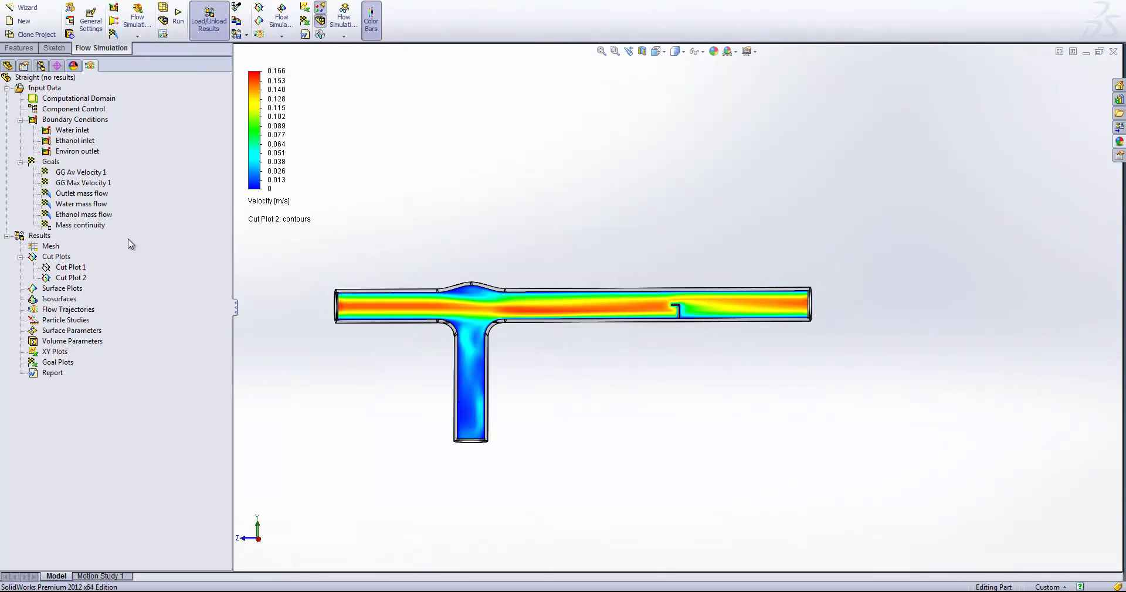
right_click(69, 277)
click(73, 300)
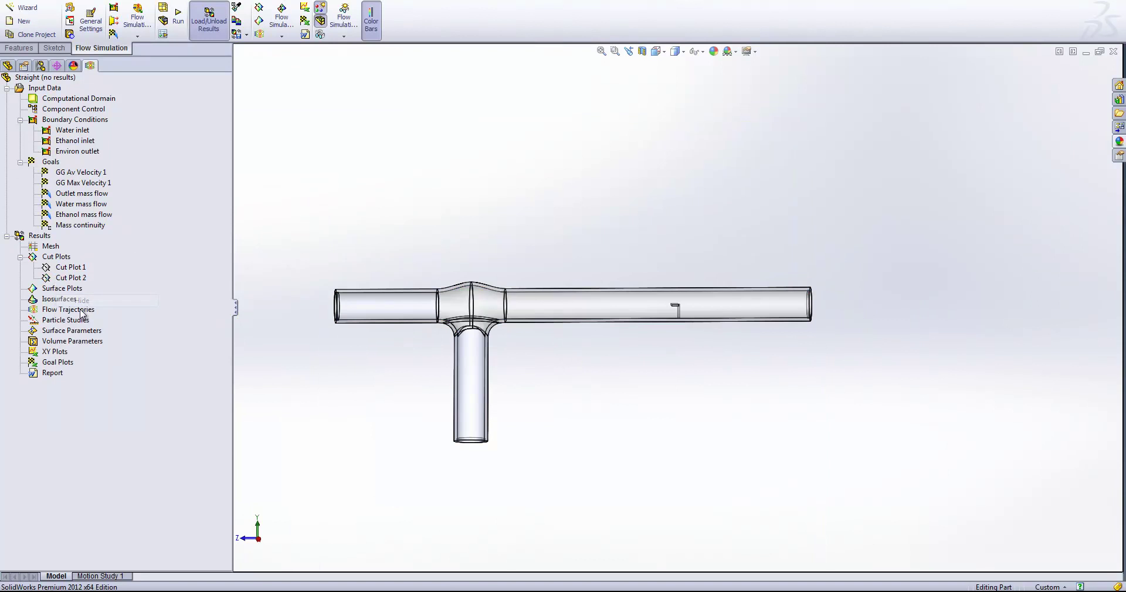
Step: Insert a third cut plot on the Top plane with Velocity contours at 0 m offset
right_click(73, 259)
click(94, 264)
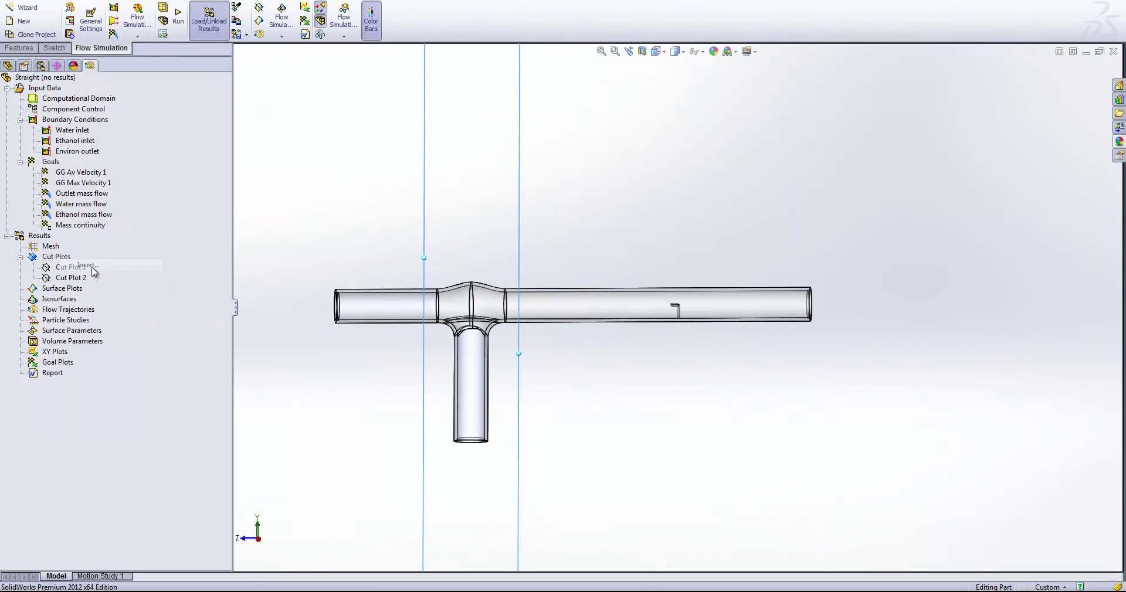
click(55, 152)
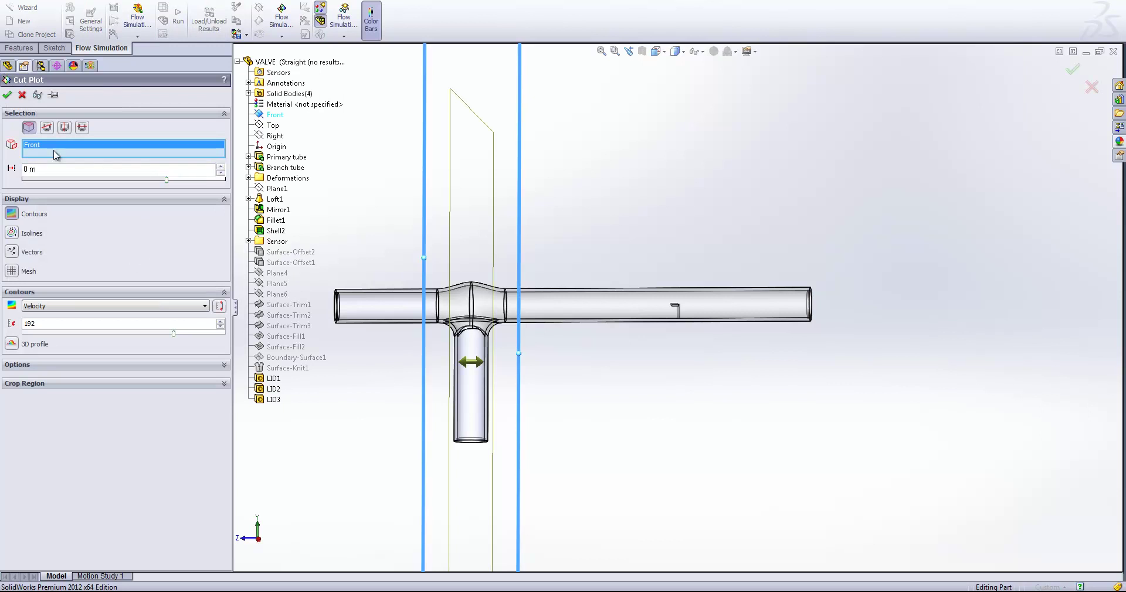
click(275, 136)
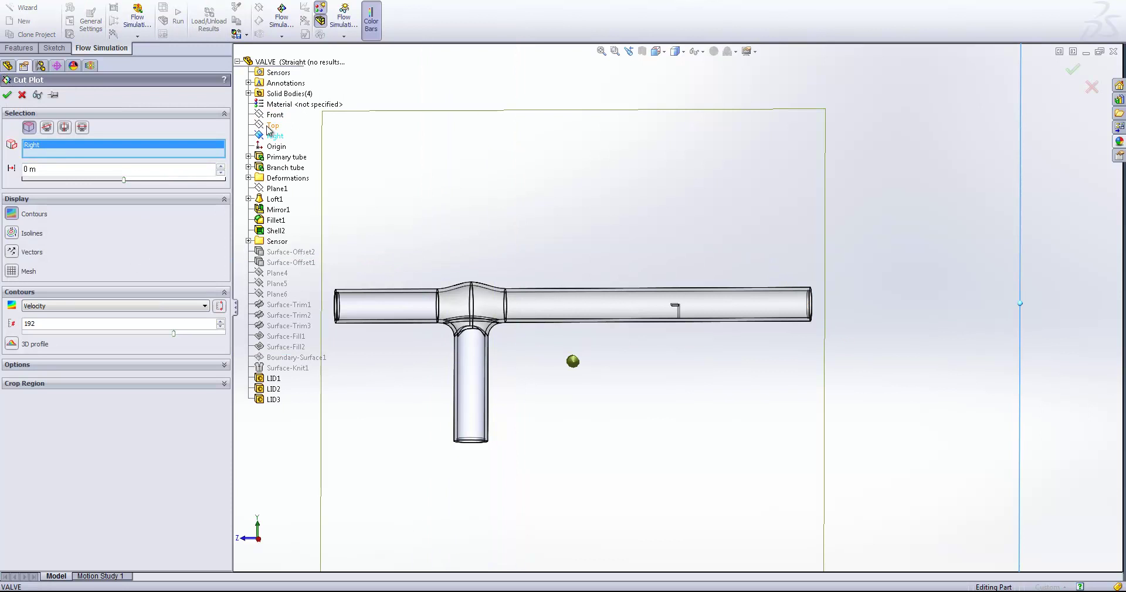
click(273, 125)
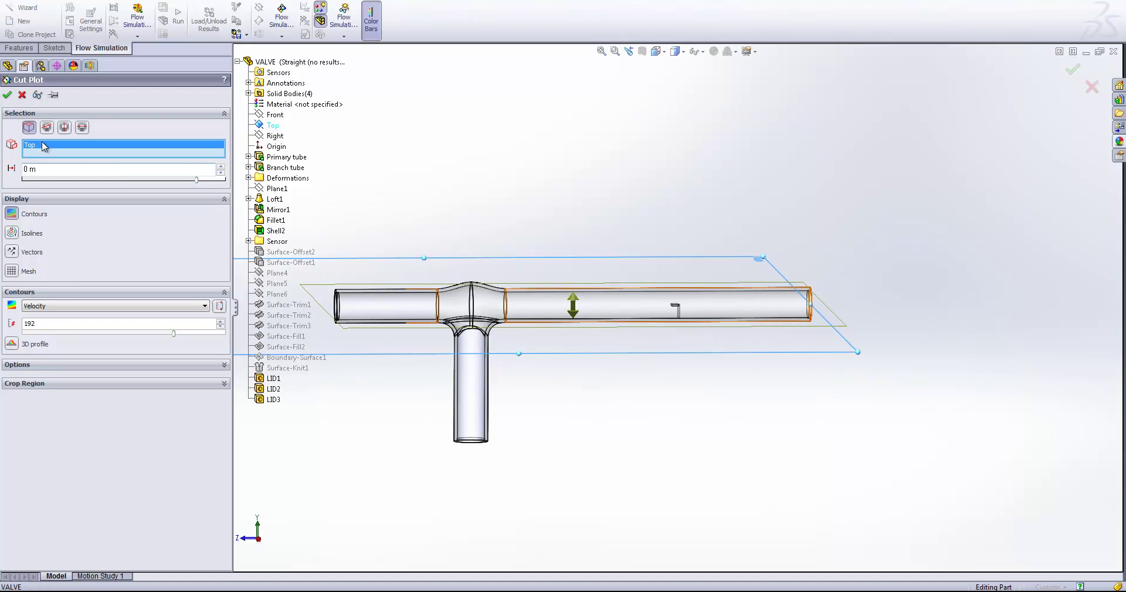
click(7, 94)
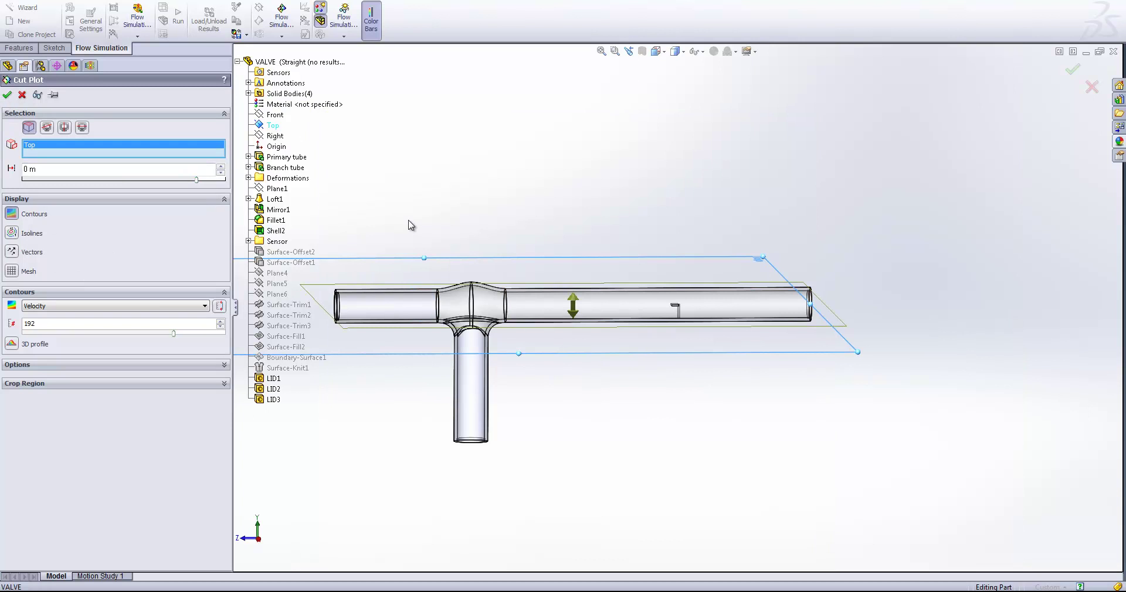
Step: Examine the Top-plane velocity contours through the bulged junction, along the primary tube and around the sensor
mouse_move(552, 362)
middle_down()
mouse_move(626, 414)
mouse_move(663, 292)
mouse_move(410, 376)
mouse_move(603, 381)
mouse_move(494, 347)
mouse_move(528, 314)
mouse_move(630, 387)
mouse_move(870, 463)
mouse_move(572, 440)
mouse_move(575, 421)
mouse_move(687, 469)
mouse_move(666, 417)
mouse_move(624, 410)
middle_up()
scroll(639, 396, down, 5)
middle_drag(619, 327, 621, 384)
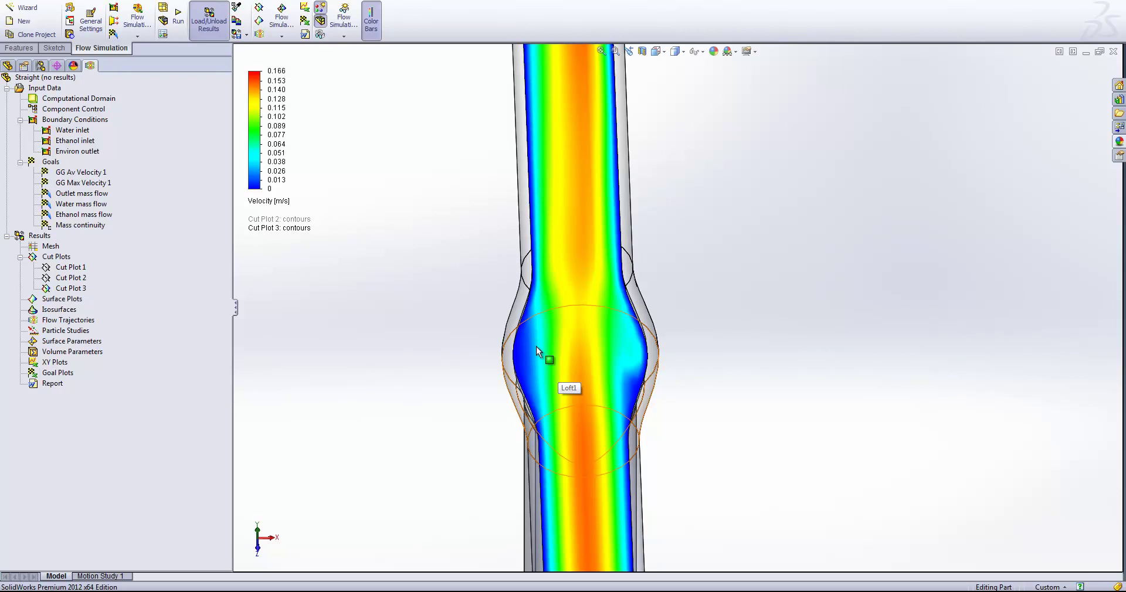
scroll(608, 346, up, 1)
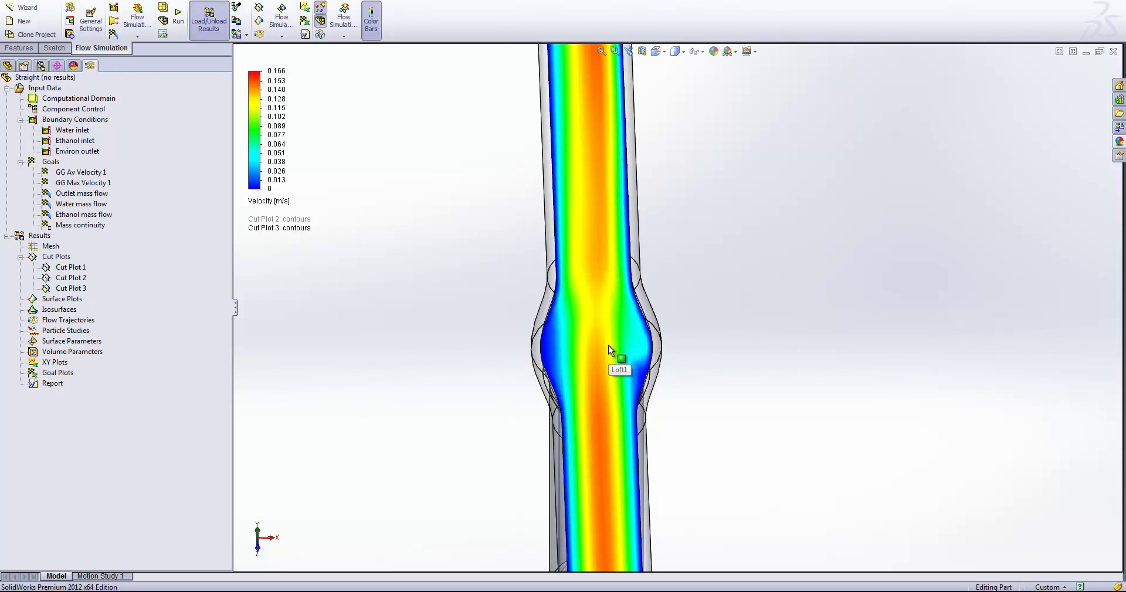
scroll(610, 347, down, 1)
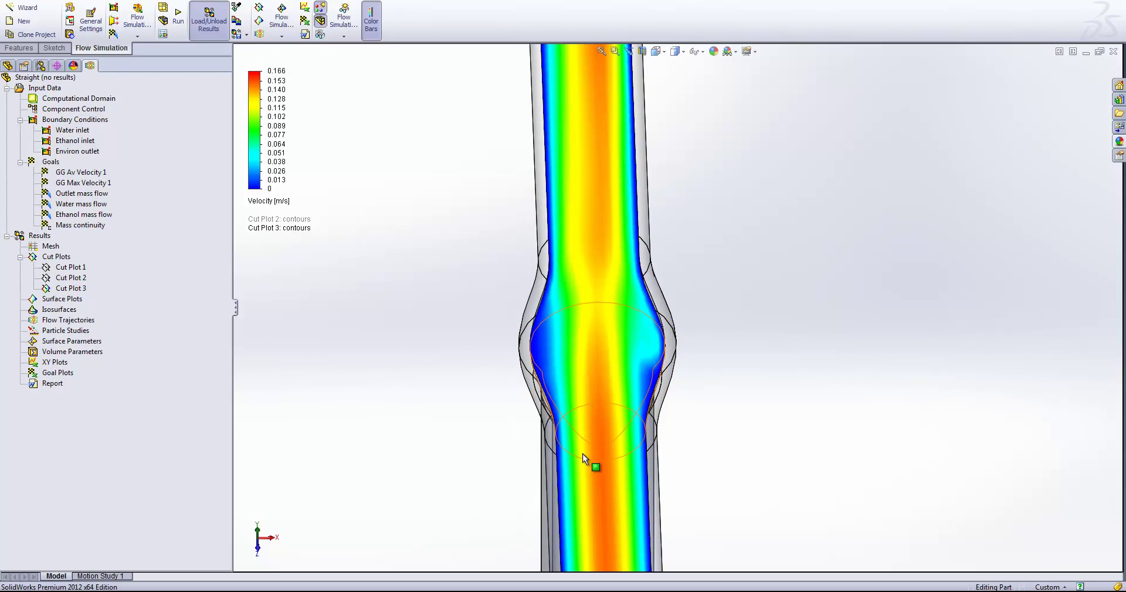
scroll(649, 351, up, 5)
scroll(653, 321, down, 6)
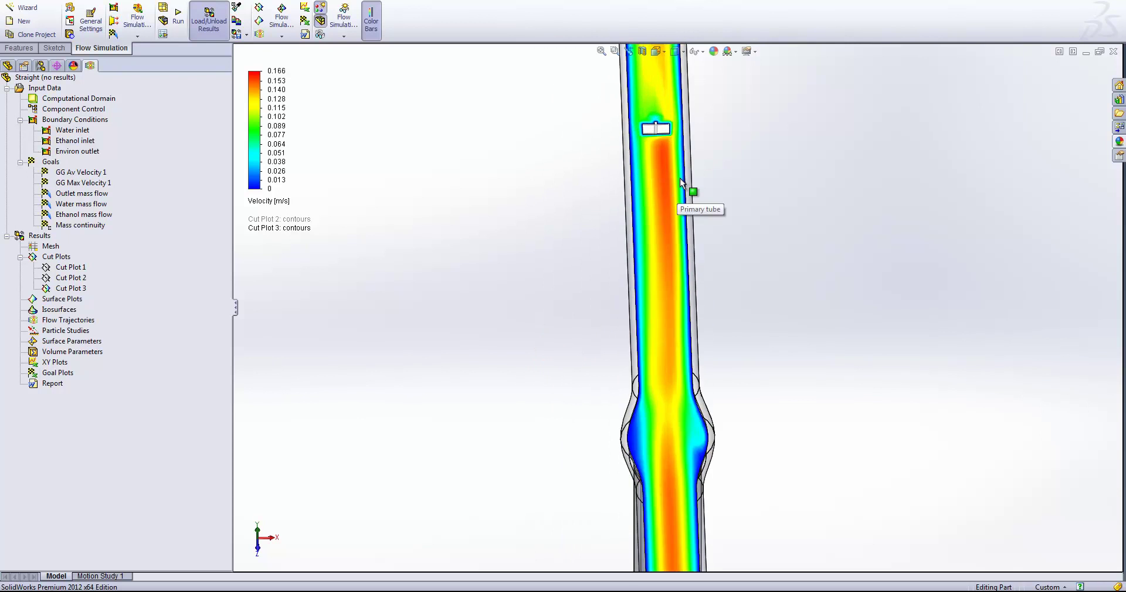
scroll(656, 281, up, 2)
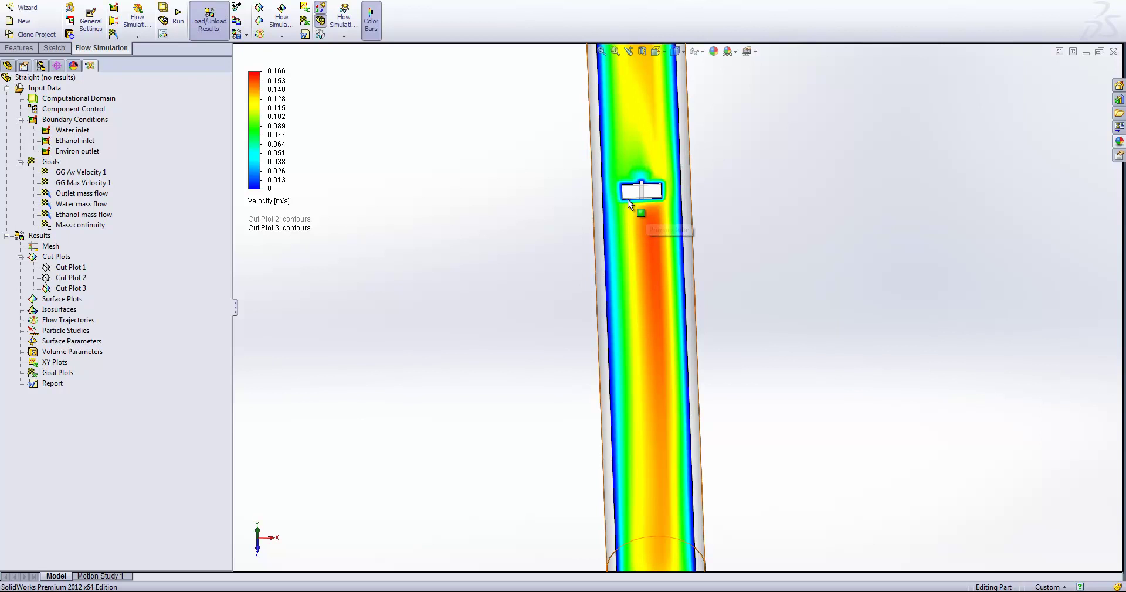
key(f)
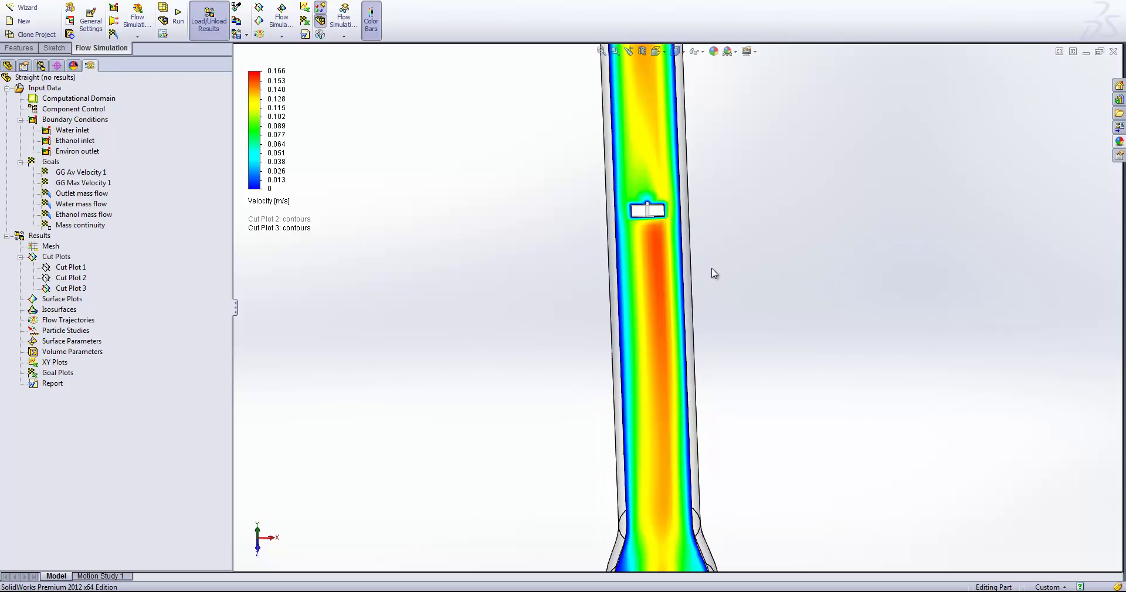
key(ctrl+7)
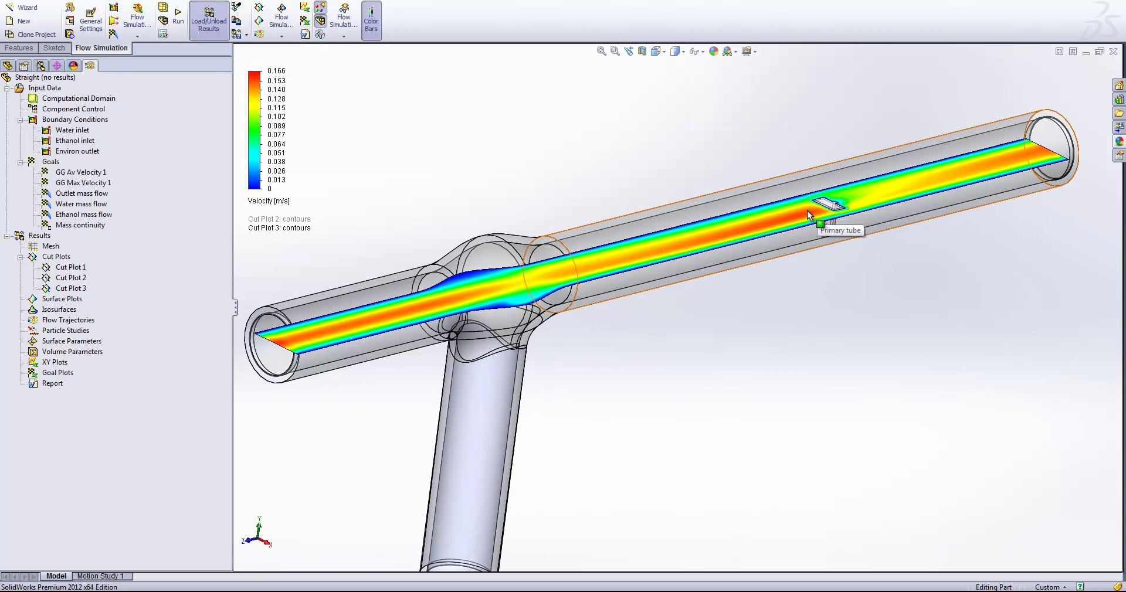
scroll(825, 207, down, 4)
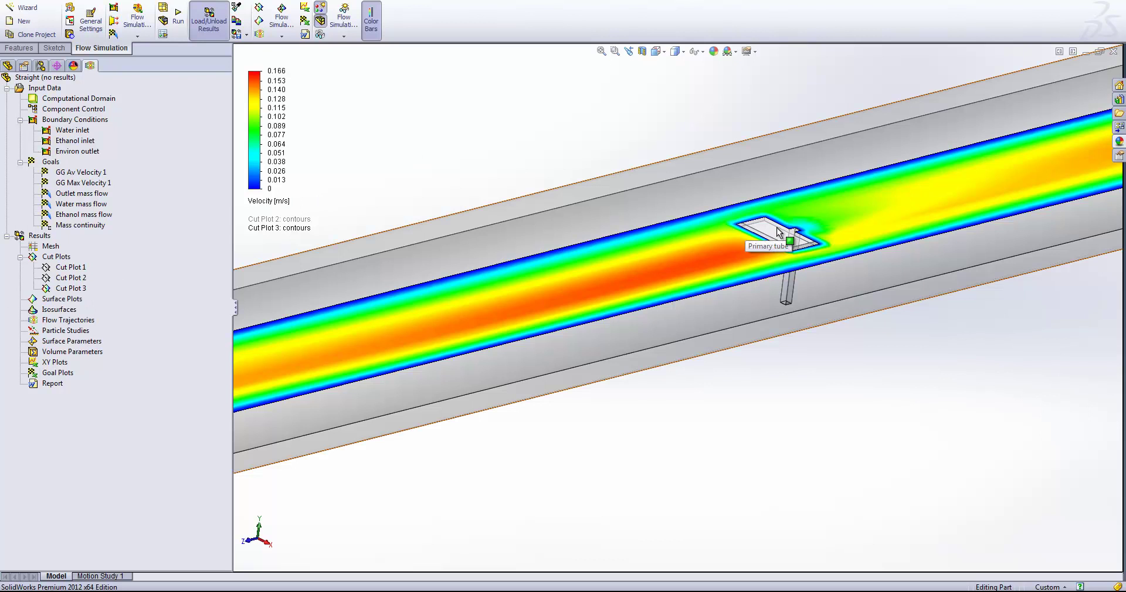
Step: Hide the Top-plane velocity plot and insert a cut plot on the Right plane with Mass Fraction of Ethanol contours
right_click(75, 288)
click(98, 315)
right_click(55, 257)
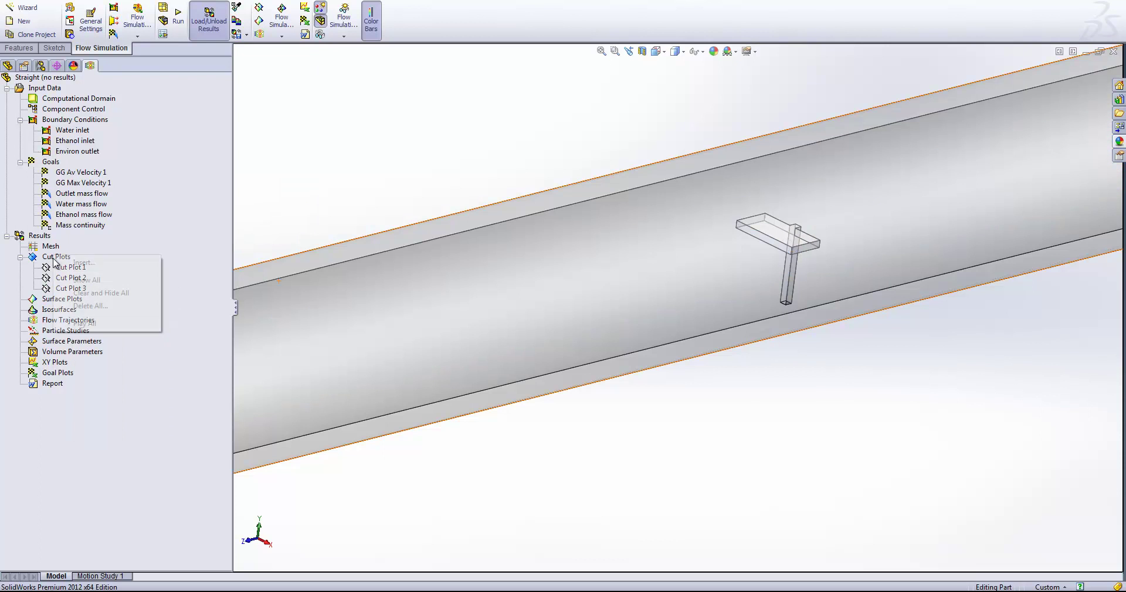
click(111, 264)
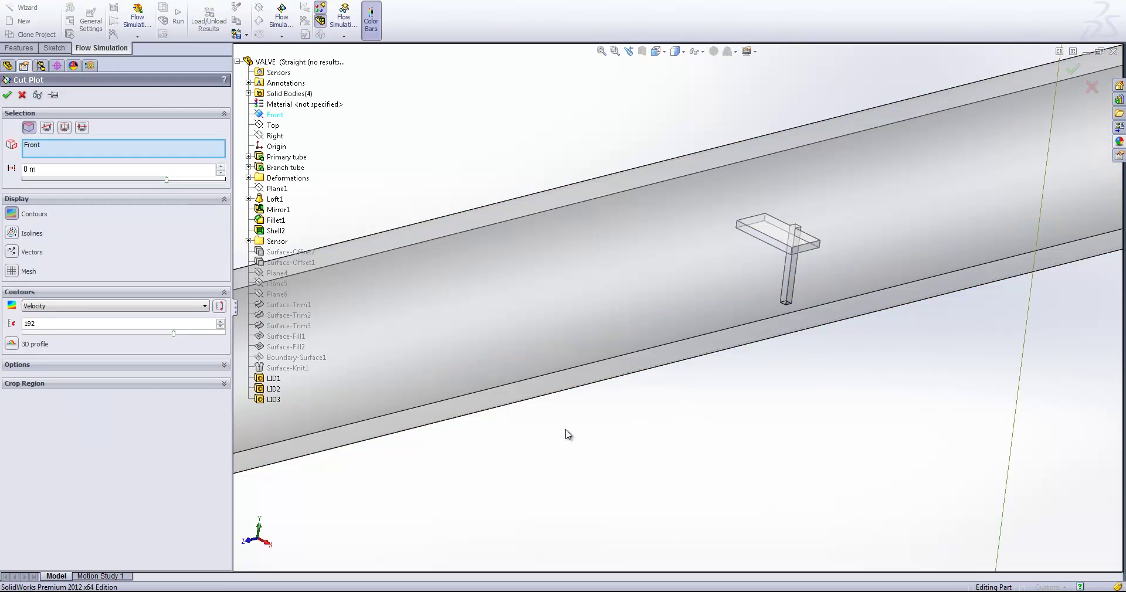
click(78, 306)
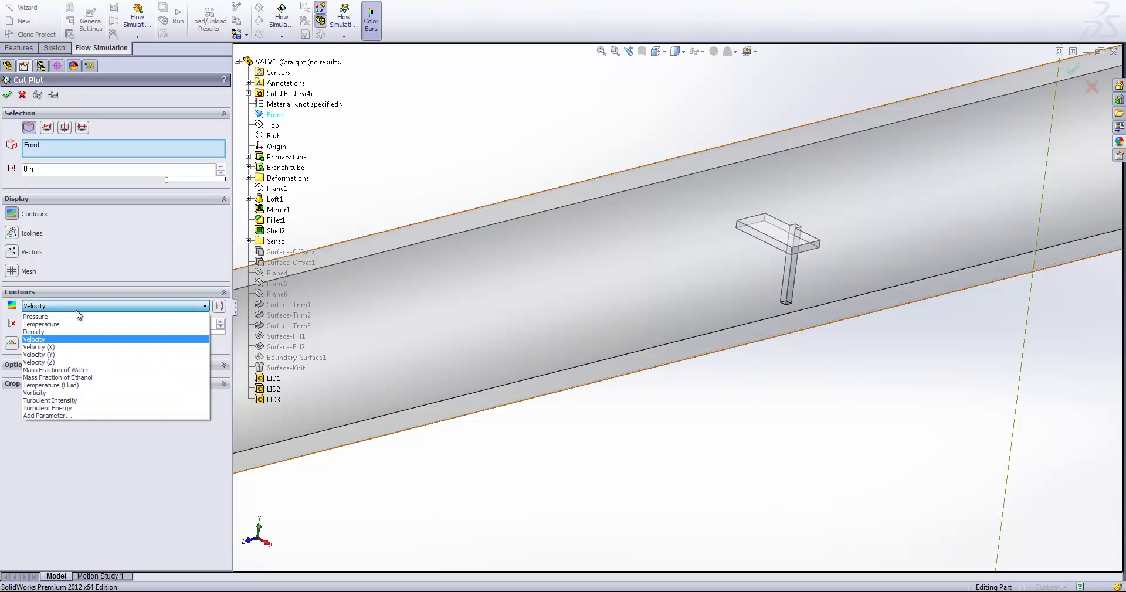
click(93, 377)
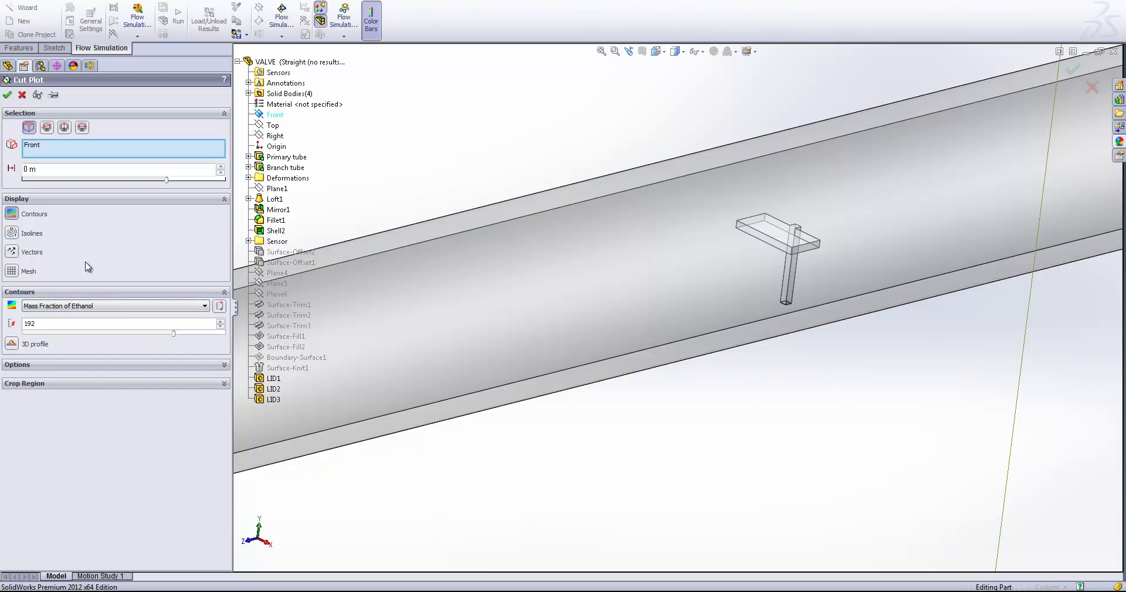
click(49, 150)
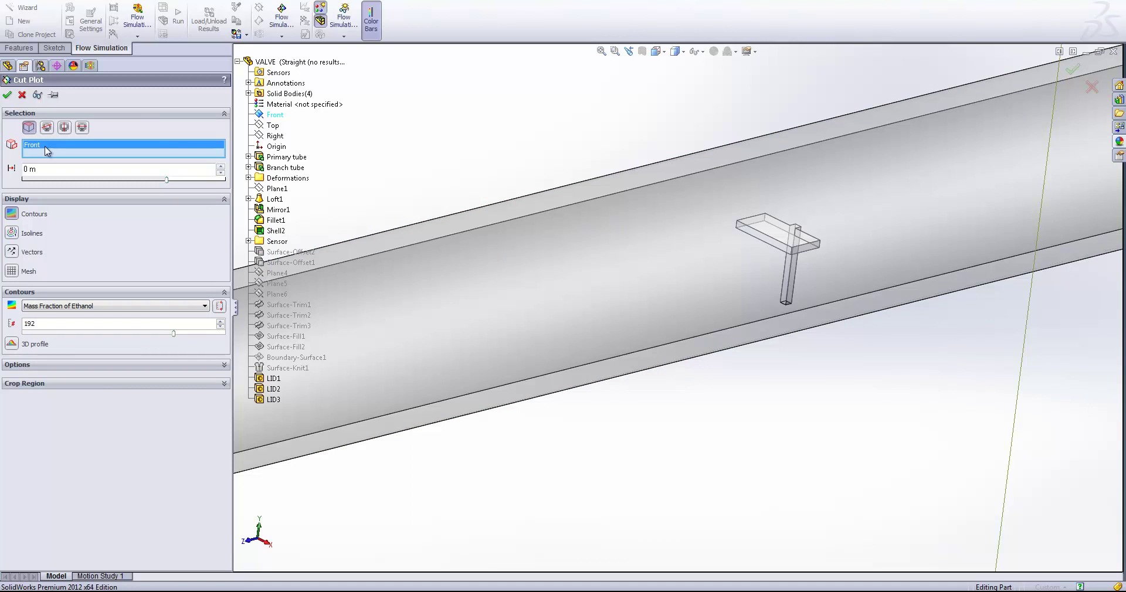
click(275, 135)
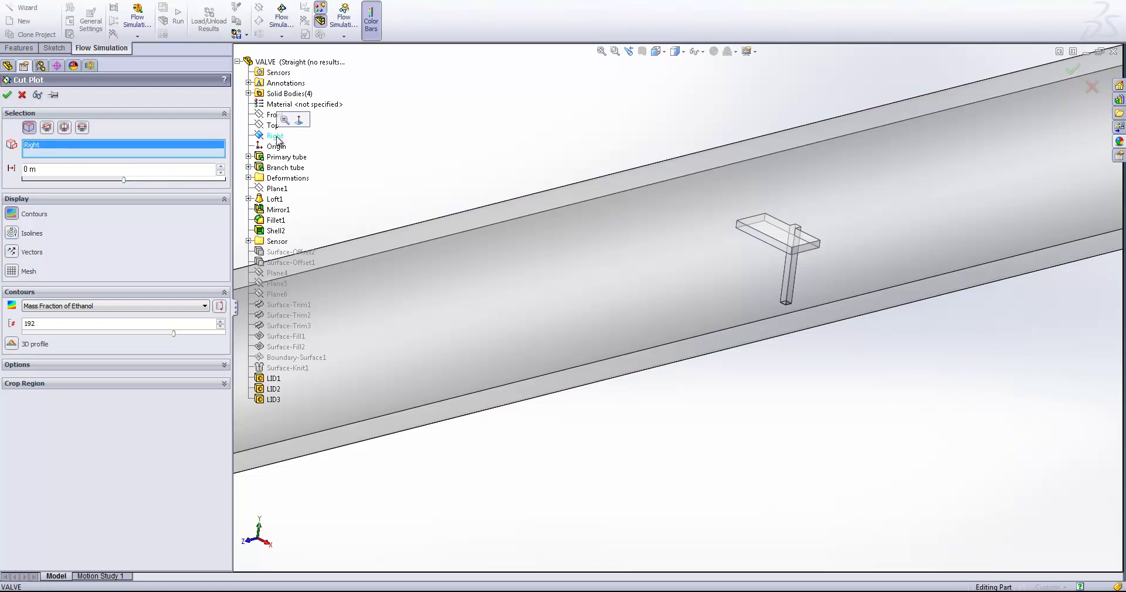
click(7, 95)
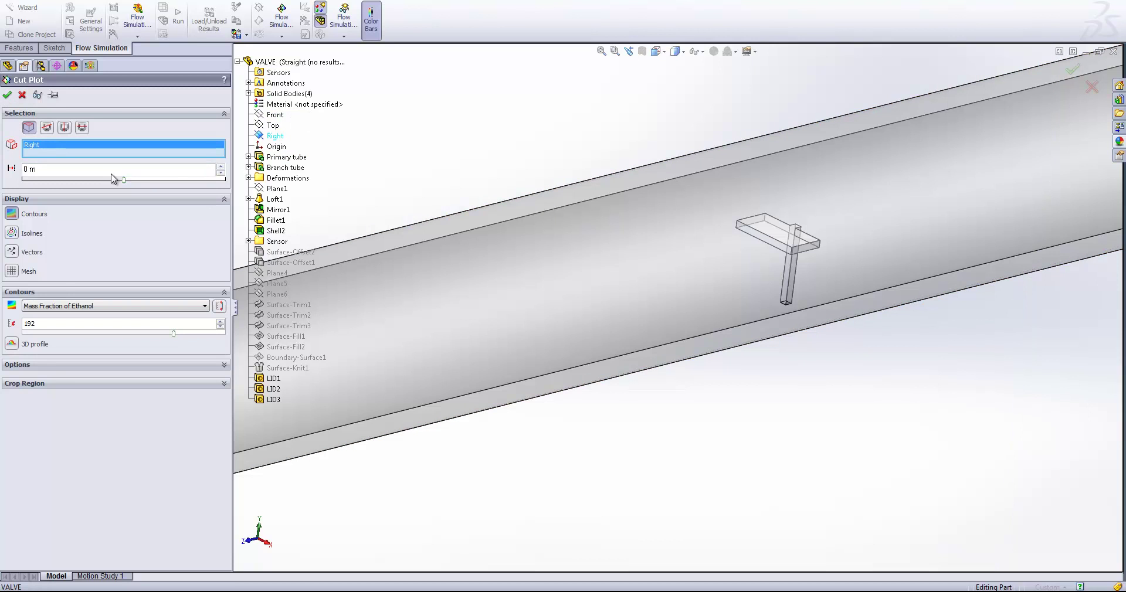
key(f)
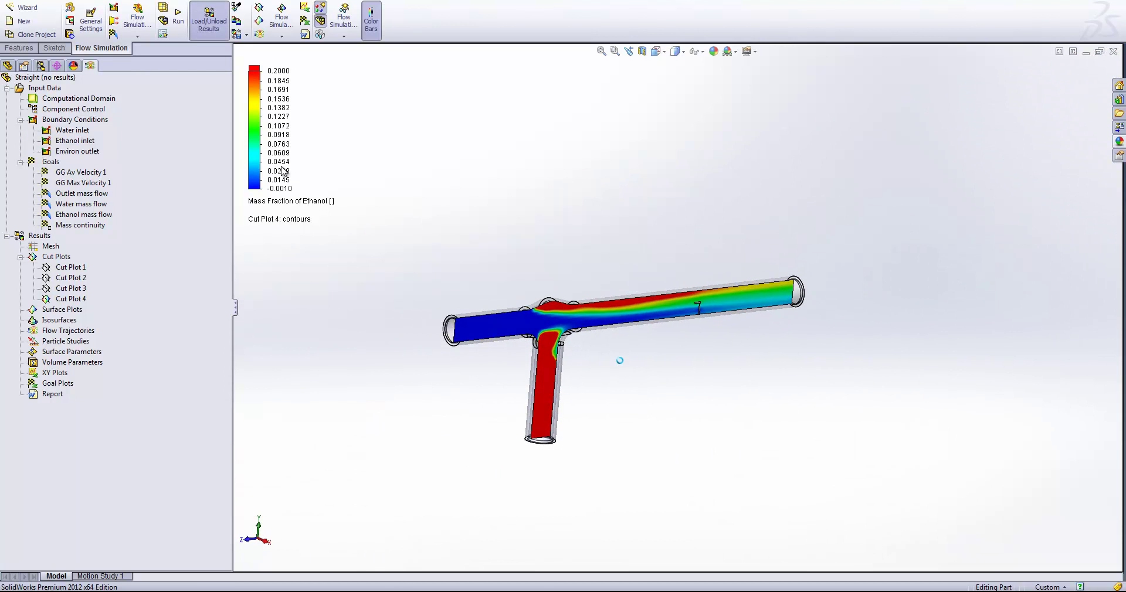
Step: Set the ethanol mass fraction colour scale to a maximum of 1 and a minimum of 0
click(279, 71)
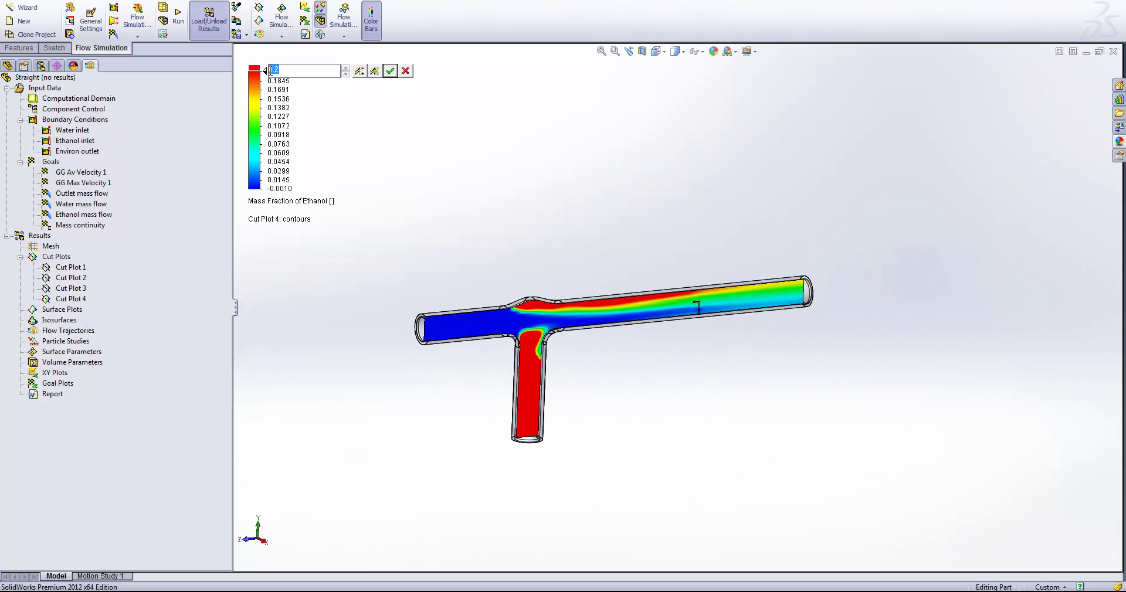
click(390, 70)
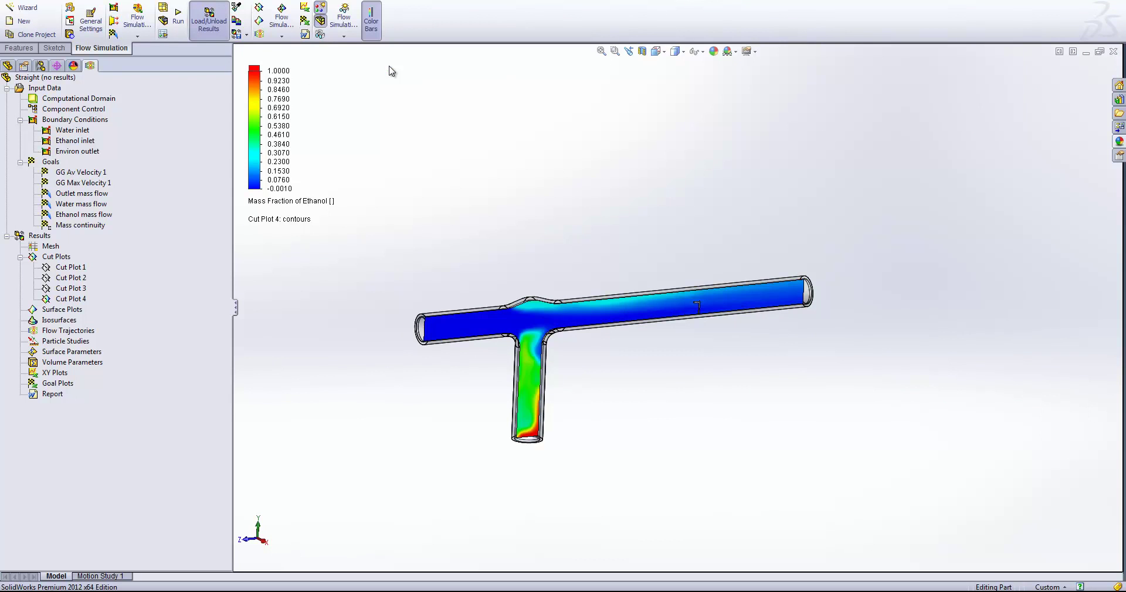
click(278, 188)
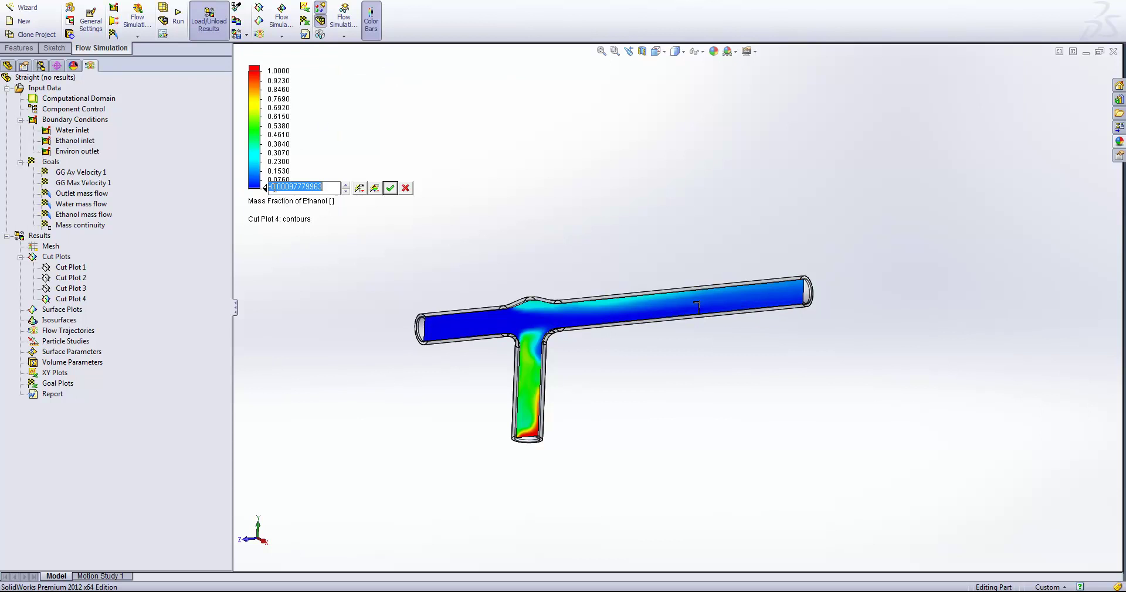
text(0)
click(390, 188)
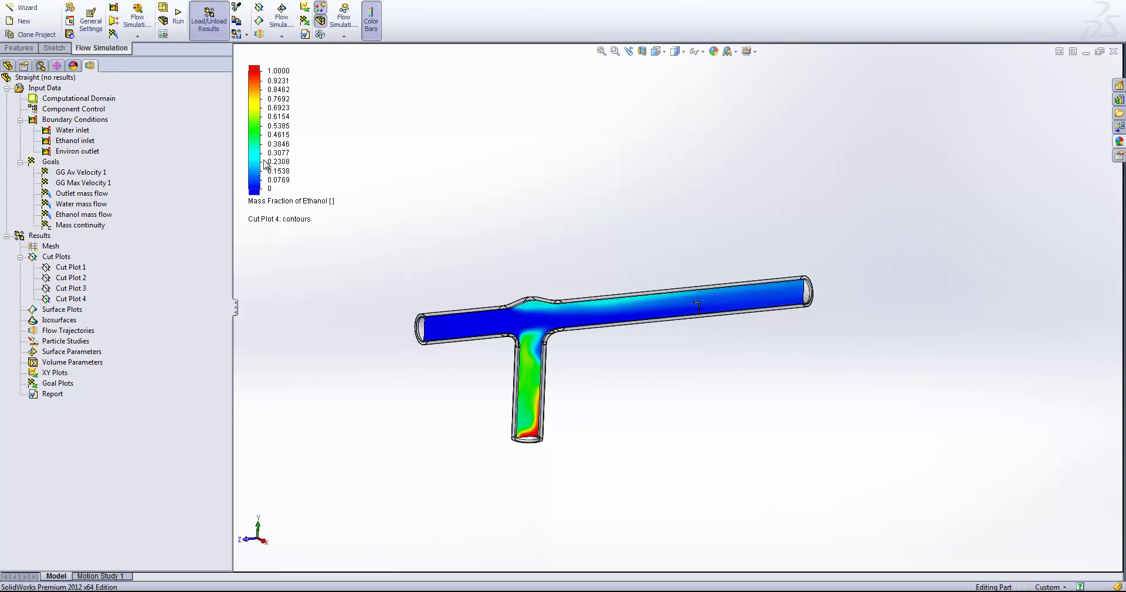
Step: Inspect the ethanol distribution in the branch and primary tubes and set the colour scale's maximum to 0.2
scroll(589, 319, down, 5)
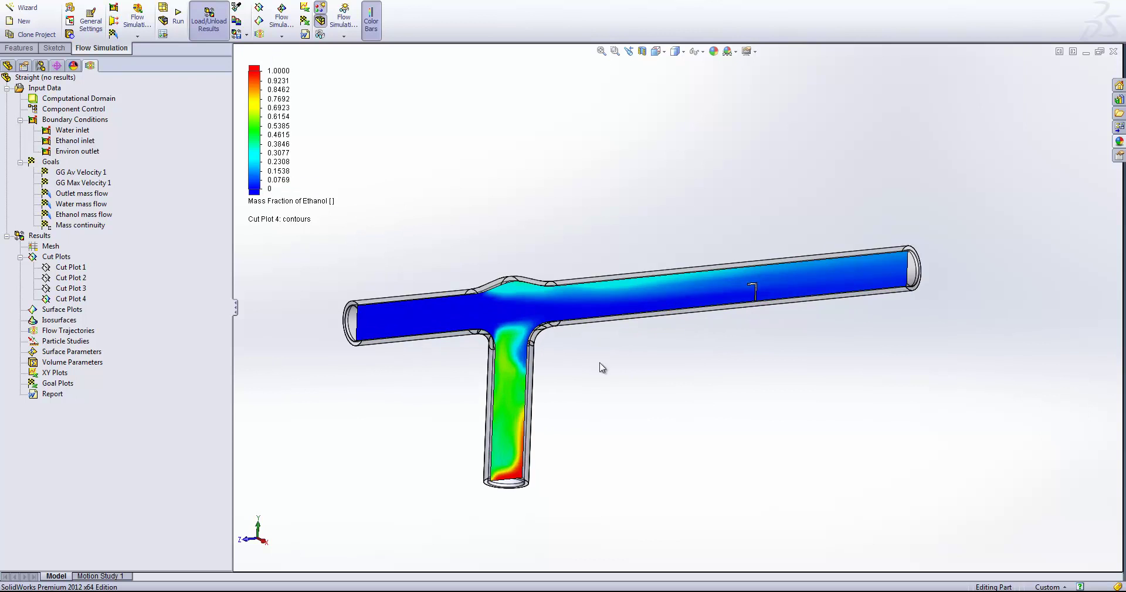
key(f)
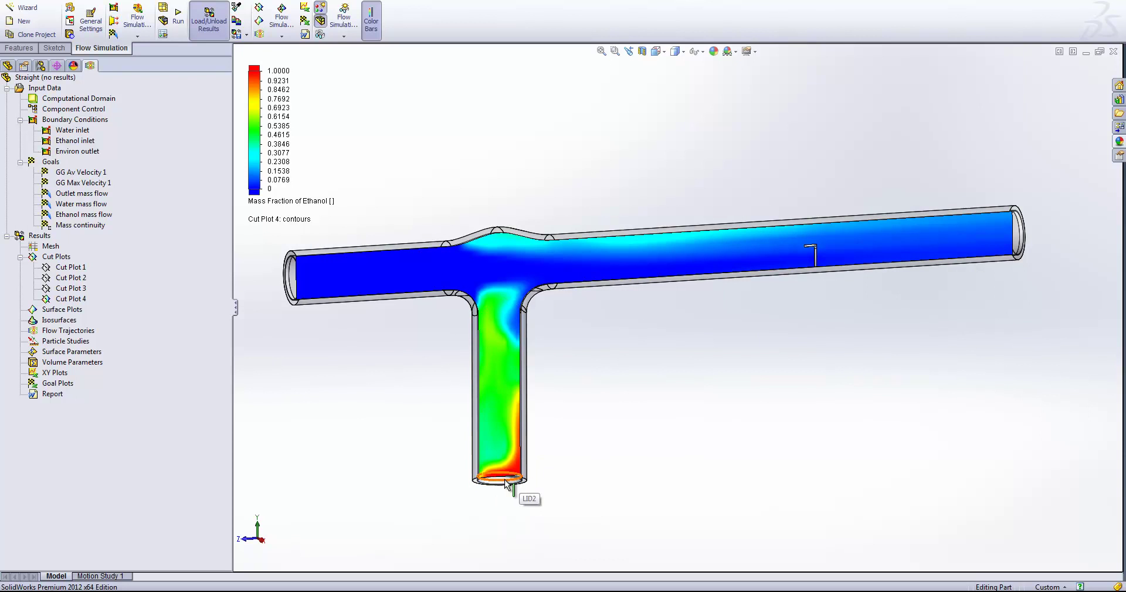
scroll(440, 498, down, 2)
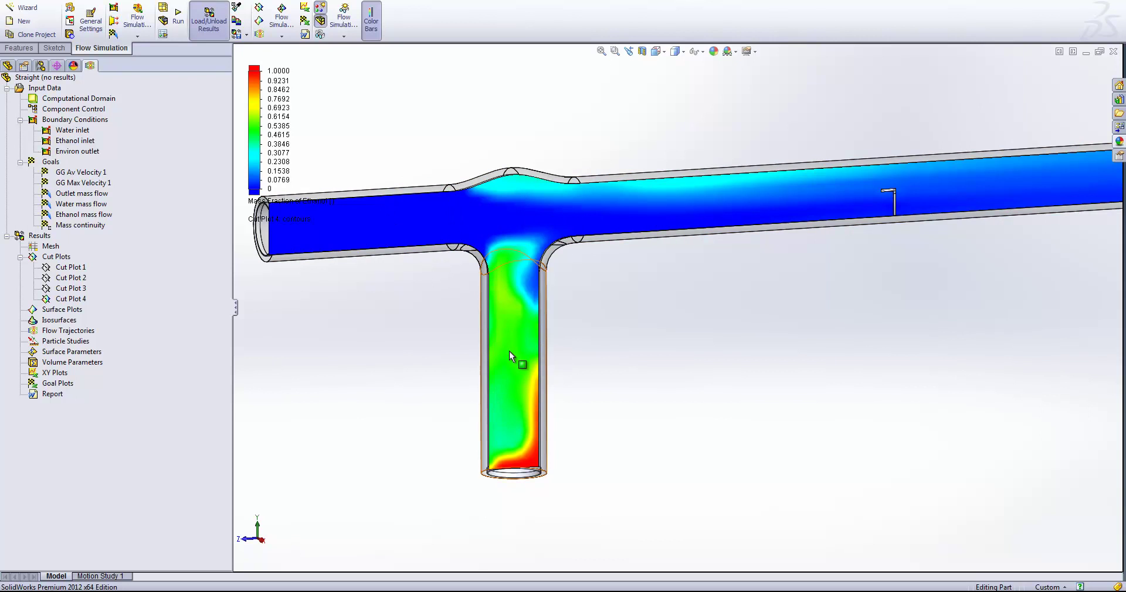
key(f)
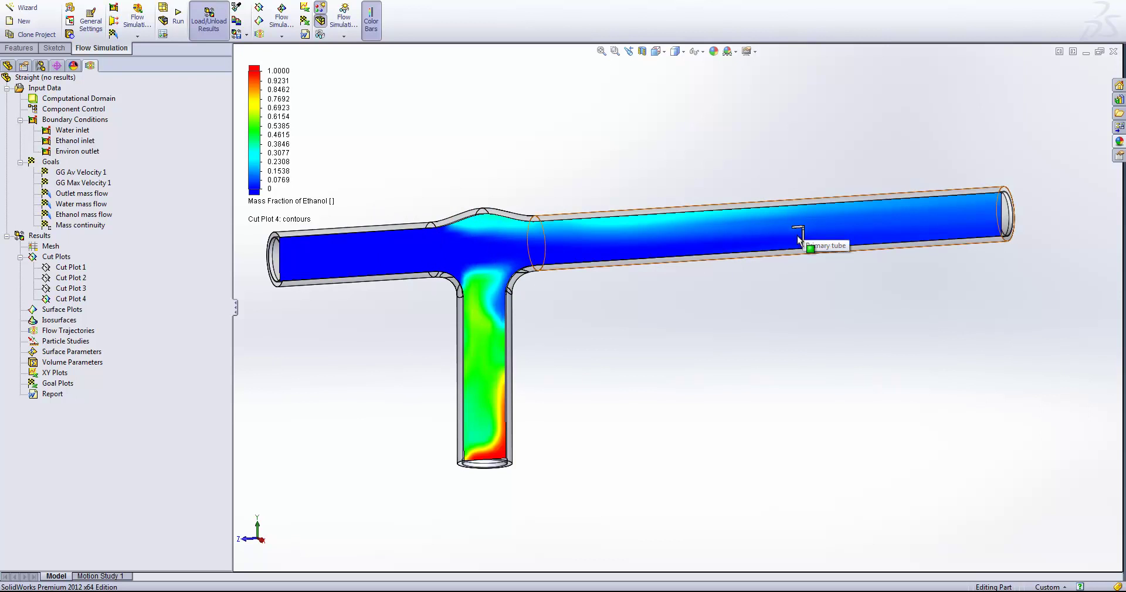
click(278, 71)
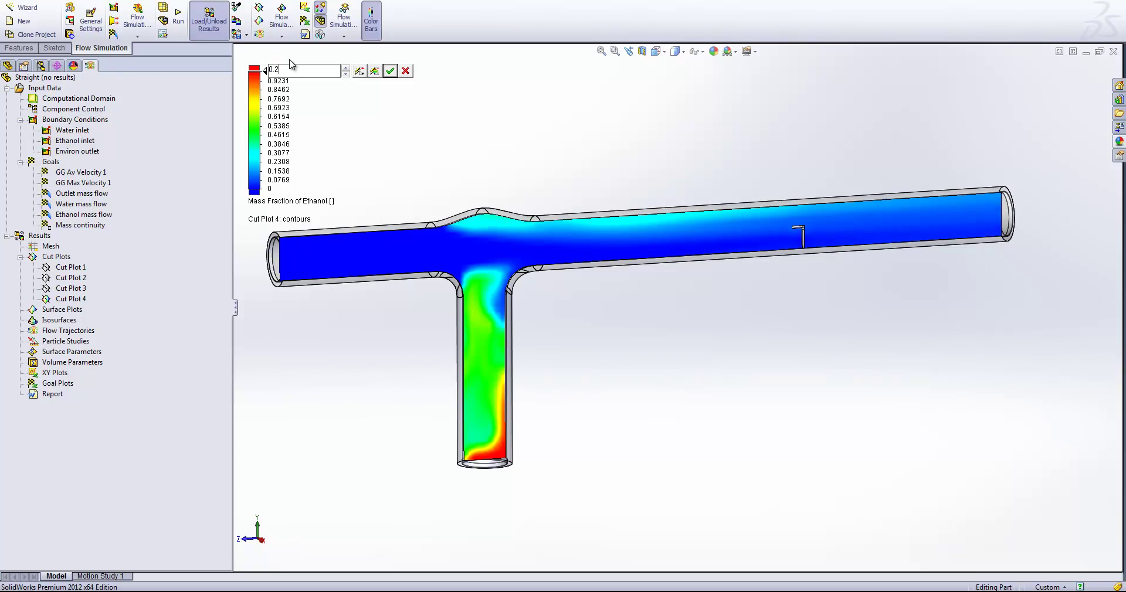
click(390, 71)
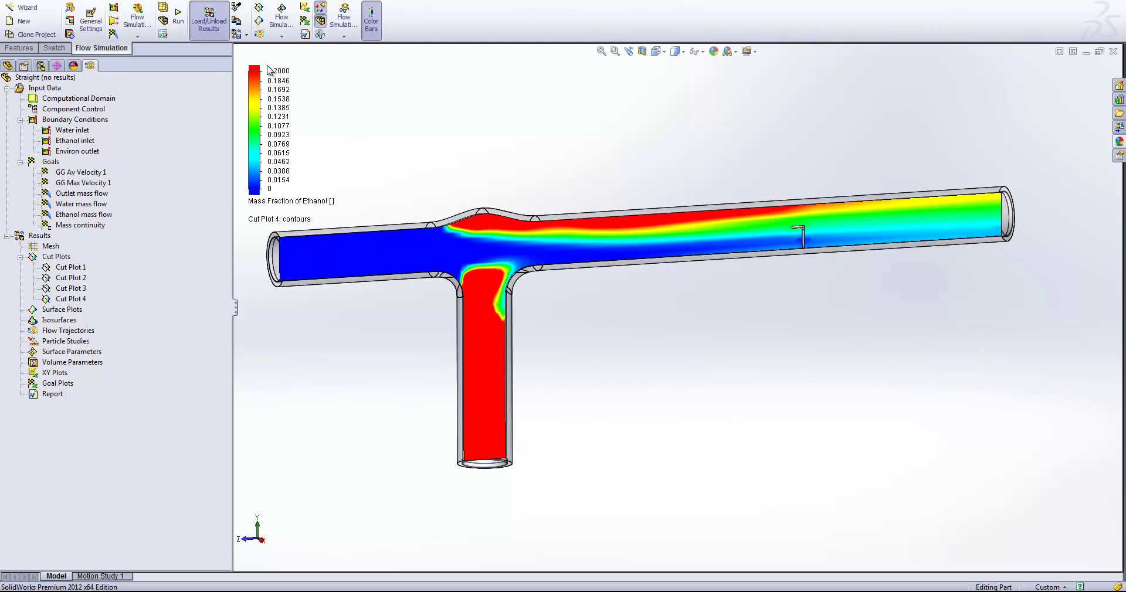
scroll(582, 371, down, 1)
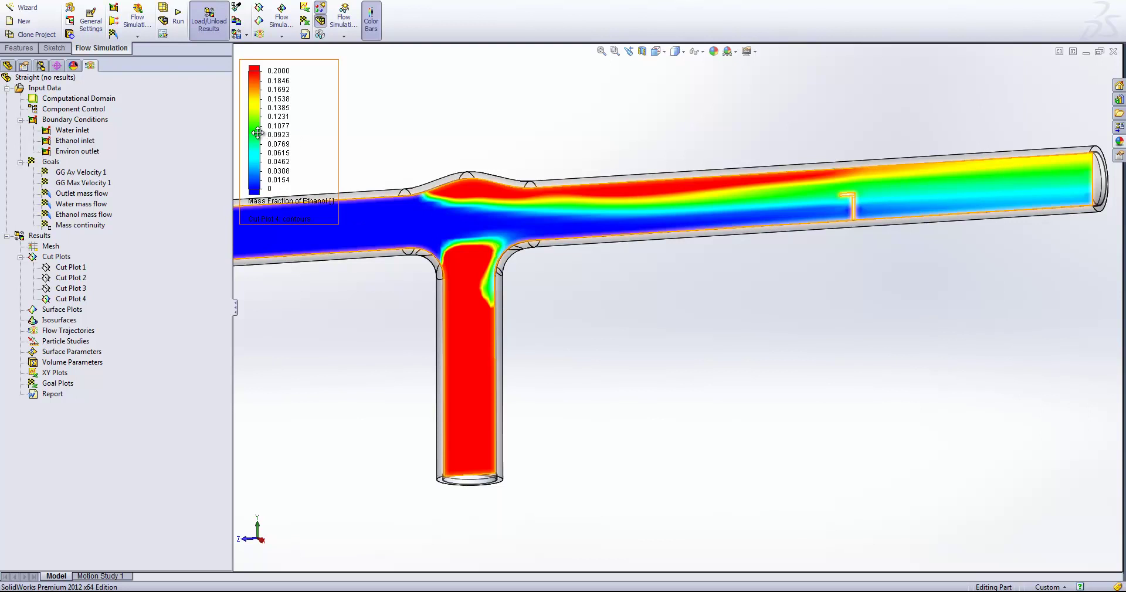
Step: Examine the ethanol mass fraction contours around the sensor on the Right-plane cut plot
scroll(926, 253, down, 5)
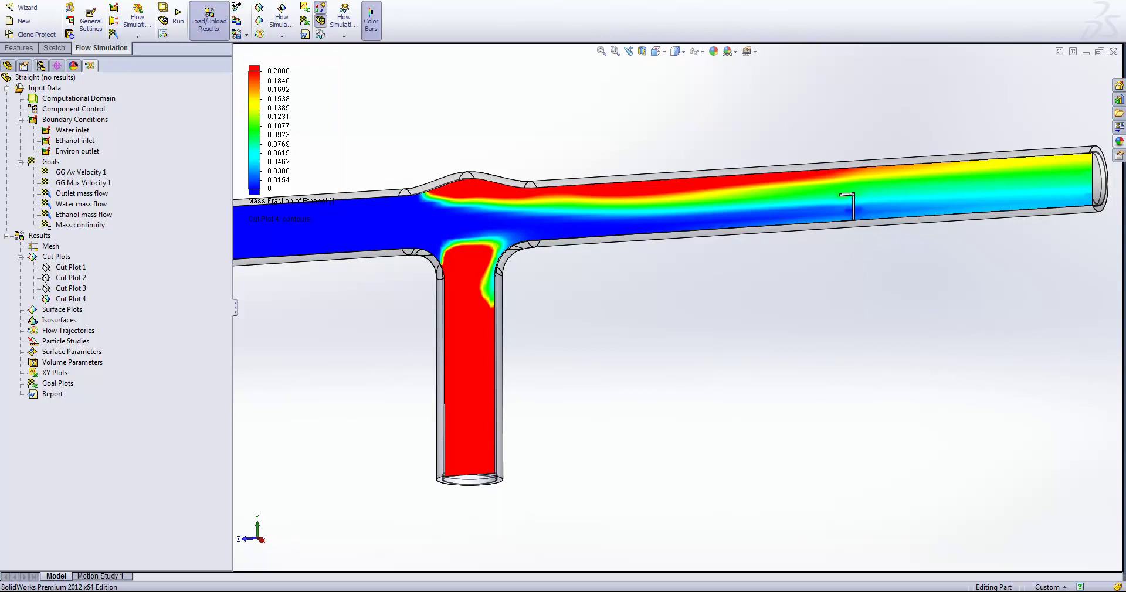
middle_drag(926, 254, 808, 233)
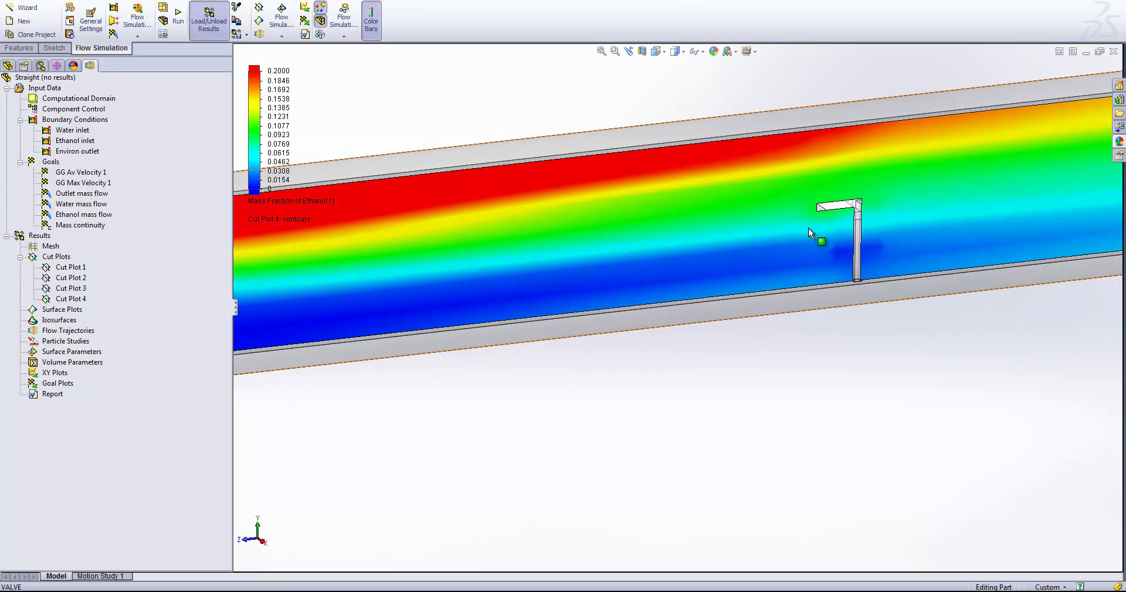
scroll(892, 224, down, 3)
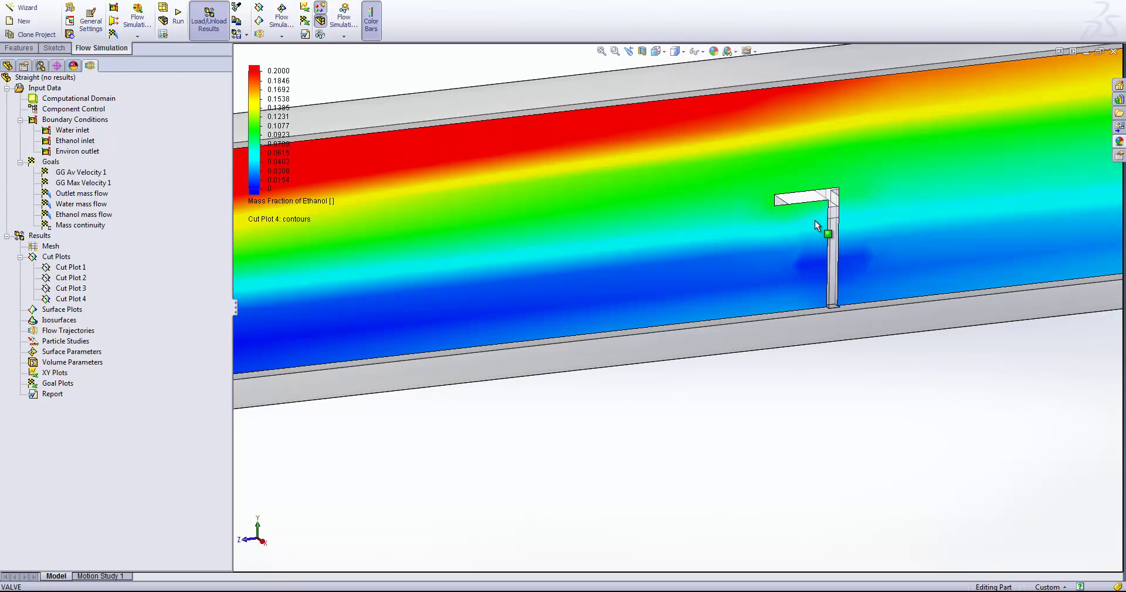
middle_drag(836, 283, 812, 258)
scroll(812, 246, down, 3)
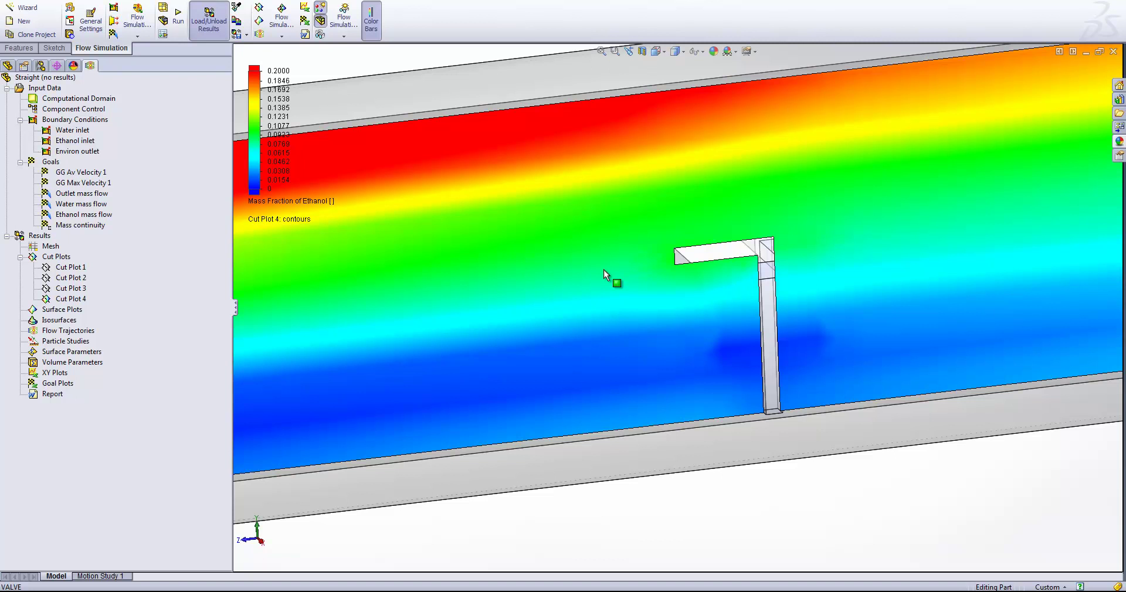
key(f)
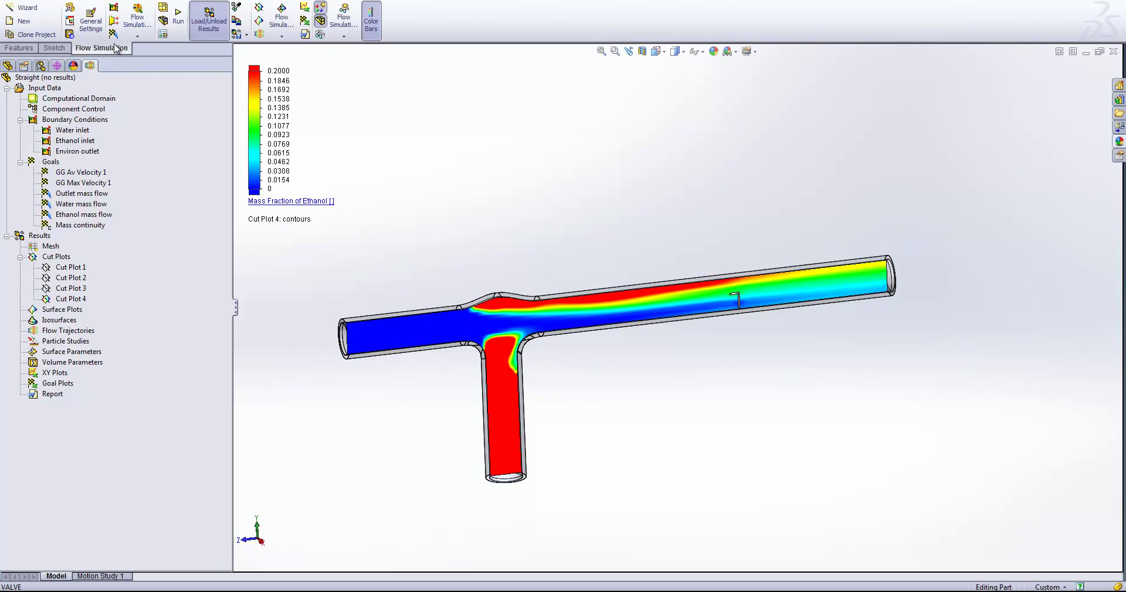
Step: Hide the Right-plane ethanol plot and insert a cut plot on the Front plane with Mass Fraction of Ethanol contours
right_click(52, 298)
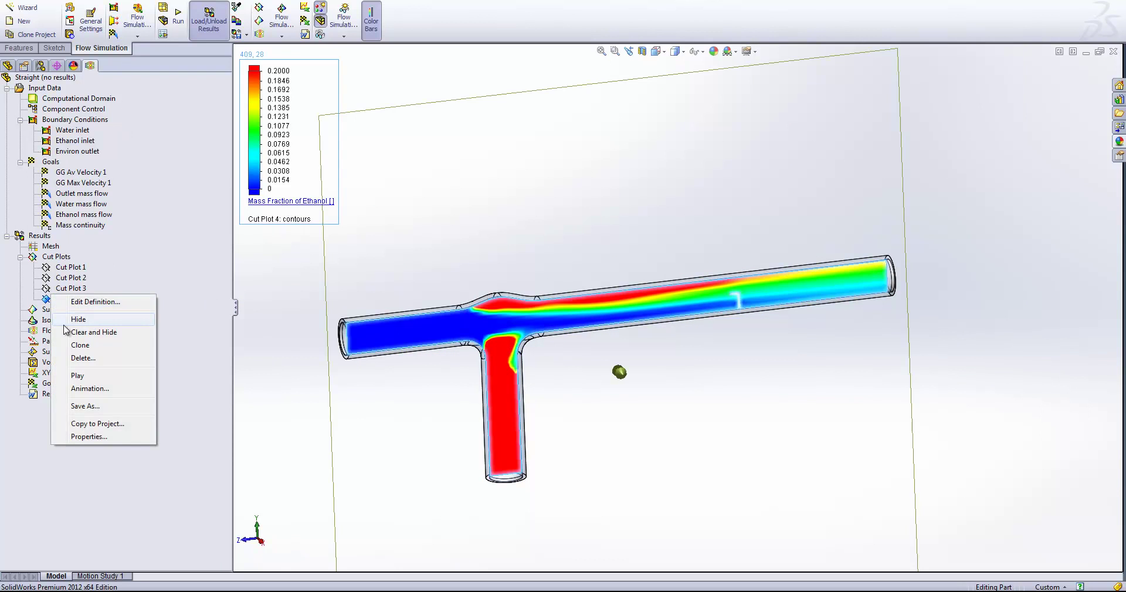
click(69, 319)
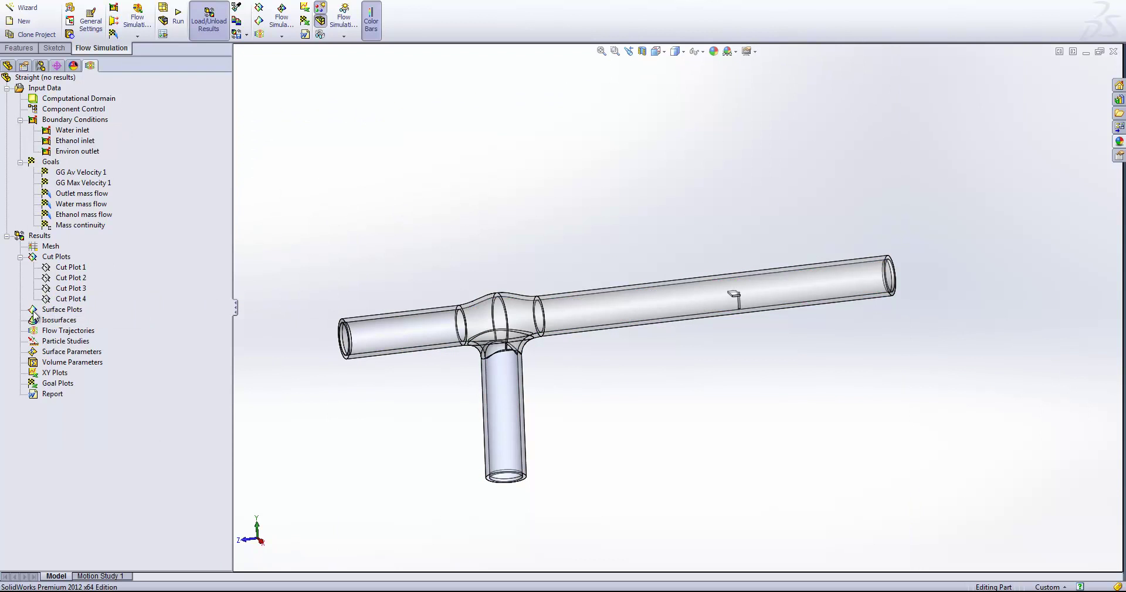
right_click(47, 259)
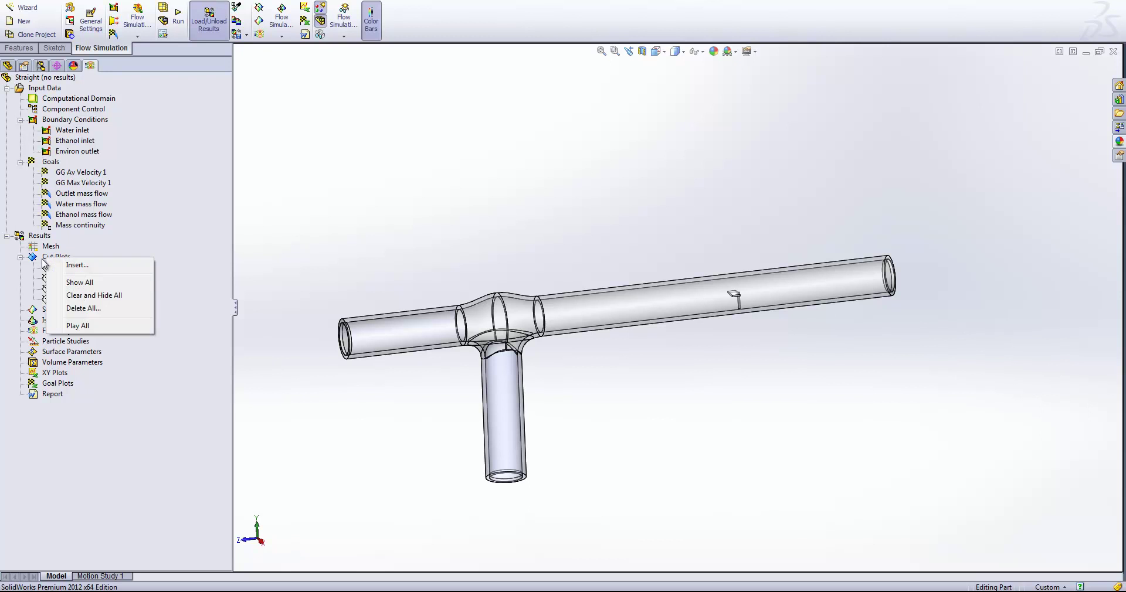
click(77, 265)
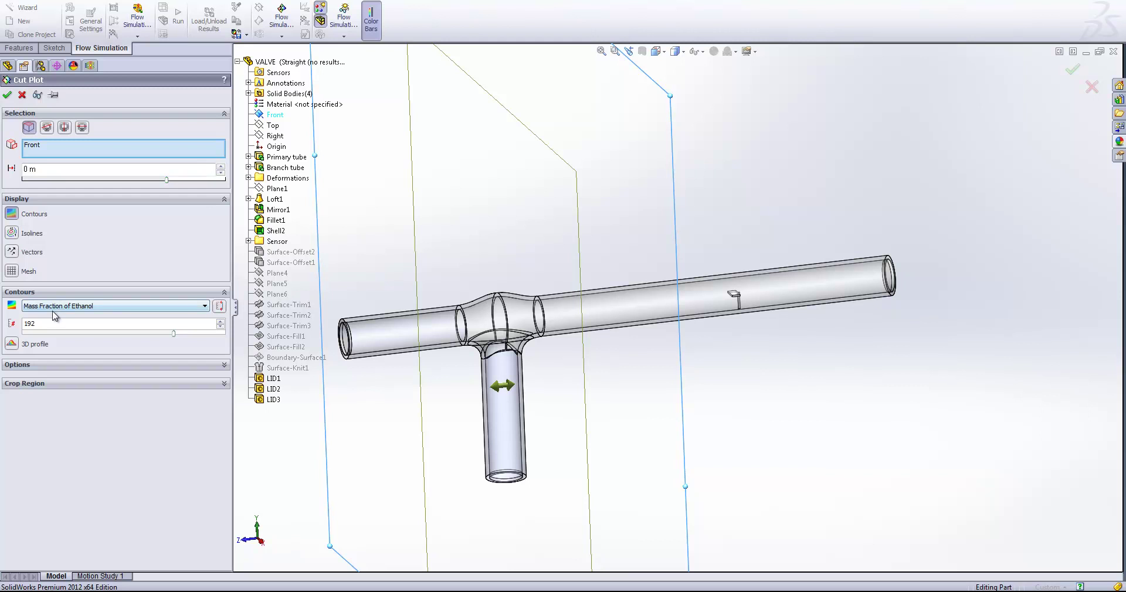
click(7, 94)
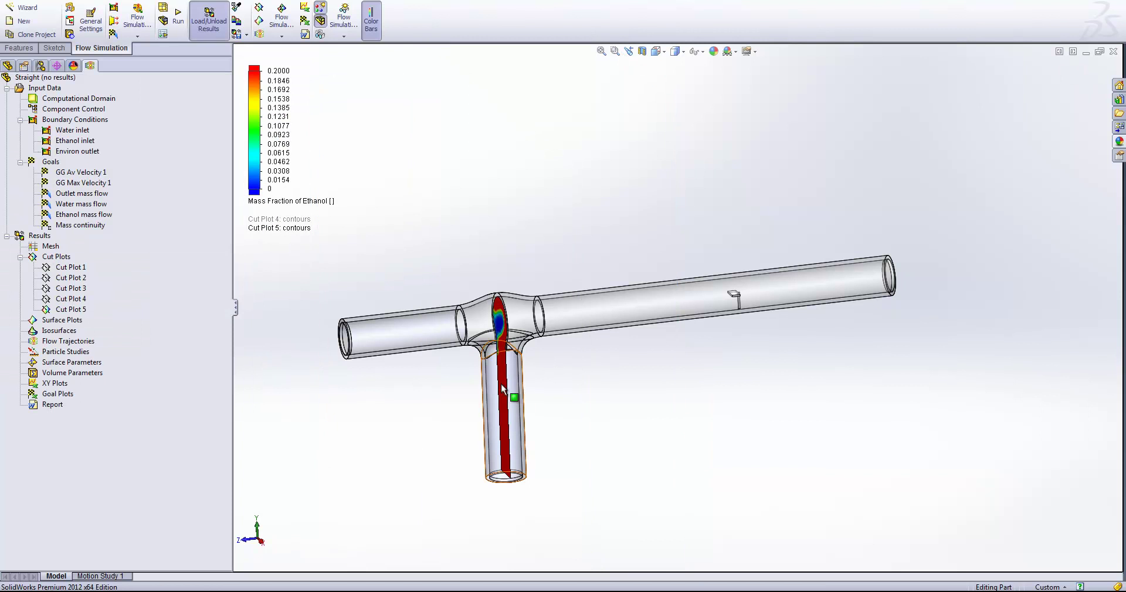
Step: Move the Front-plane cut plot from the branch tube along the primary tube to the sensor
click(65, 309)
middle_drag(490, 278, 492, 279)
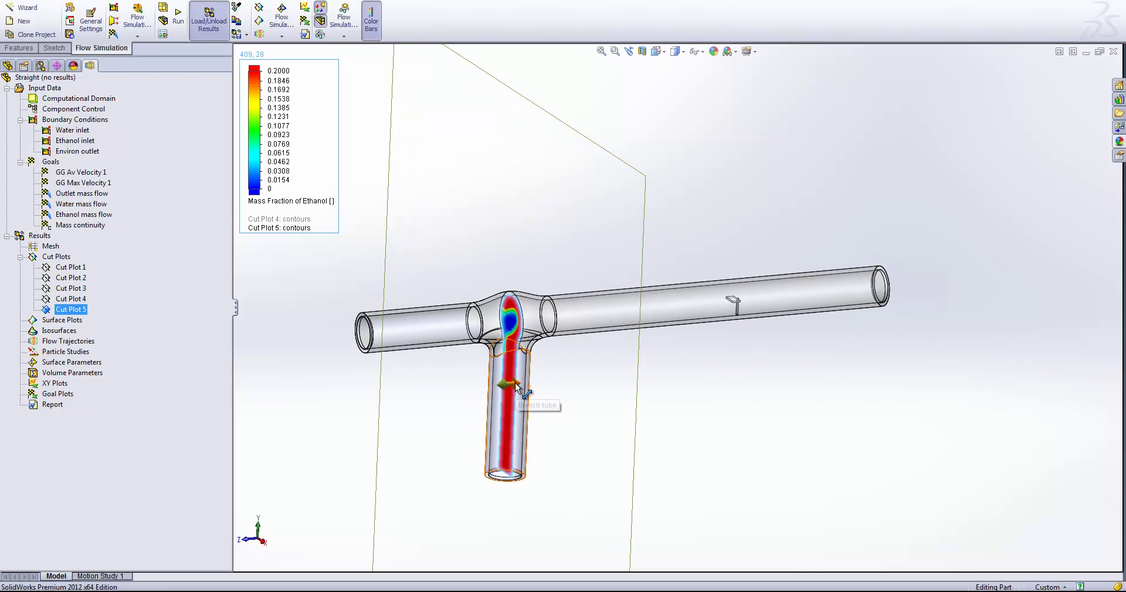
drag(515, 385, 618, 388)
scroll(658, 360, down, 2)
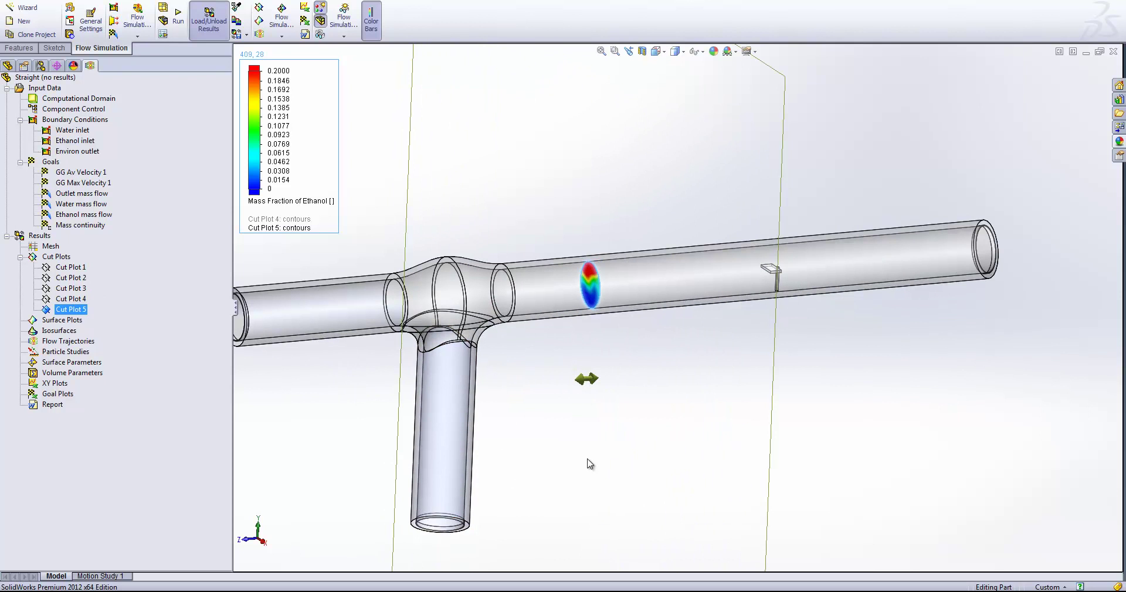
drag(592, 379, 772, 384)
scroll(776, 287, down, 2)
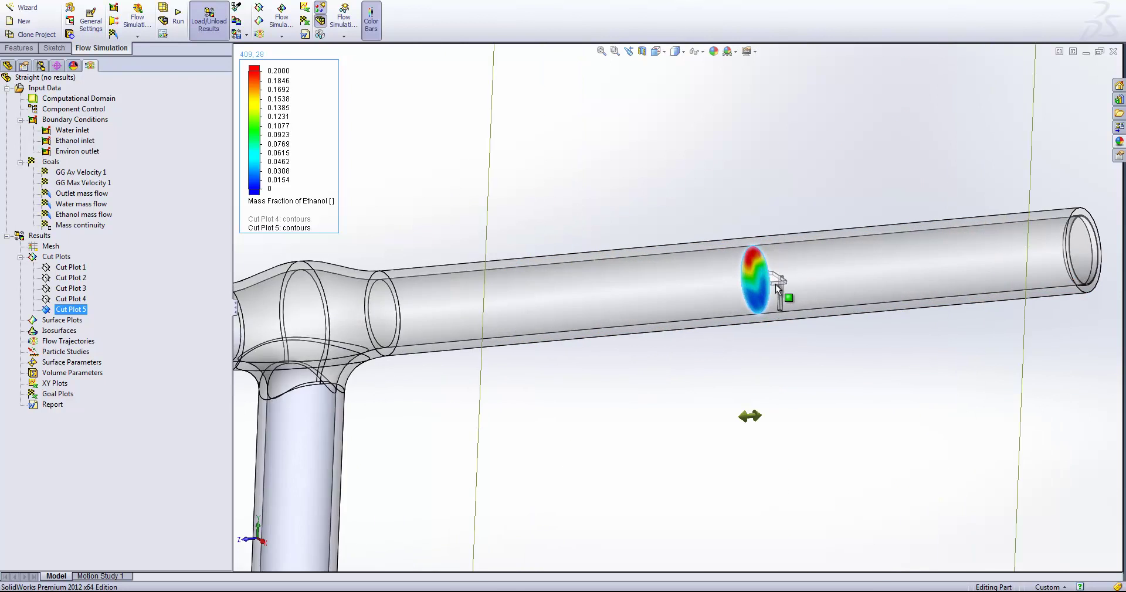
scroll(777, 288, down, 2)
drag(733, 441, 758, 445)
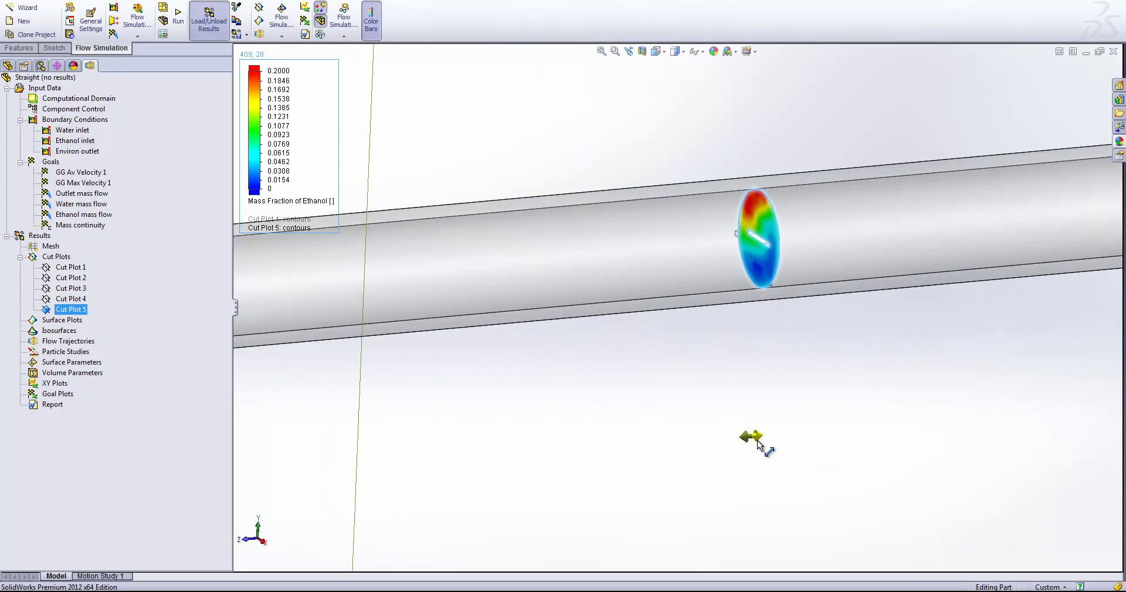
Step: Inspect the ethanol contours on the tube cross-section at the sensor and hide that cut plot
scroll(773, 210, down, 3)
middle_drag(772, 210, 674, 220)
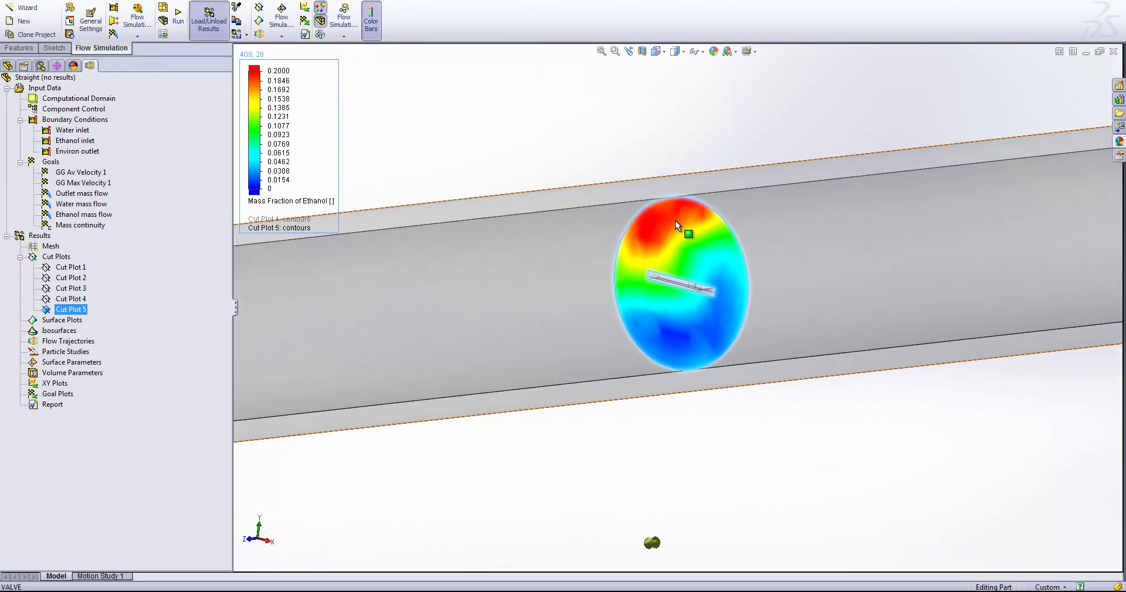
scroll(697, 285, down, 2)
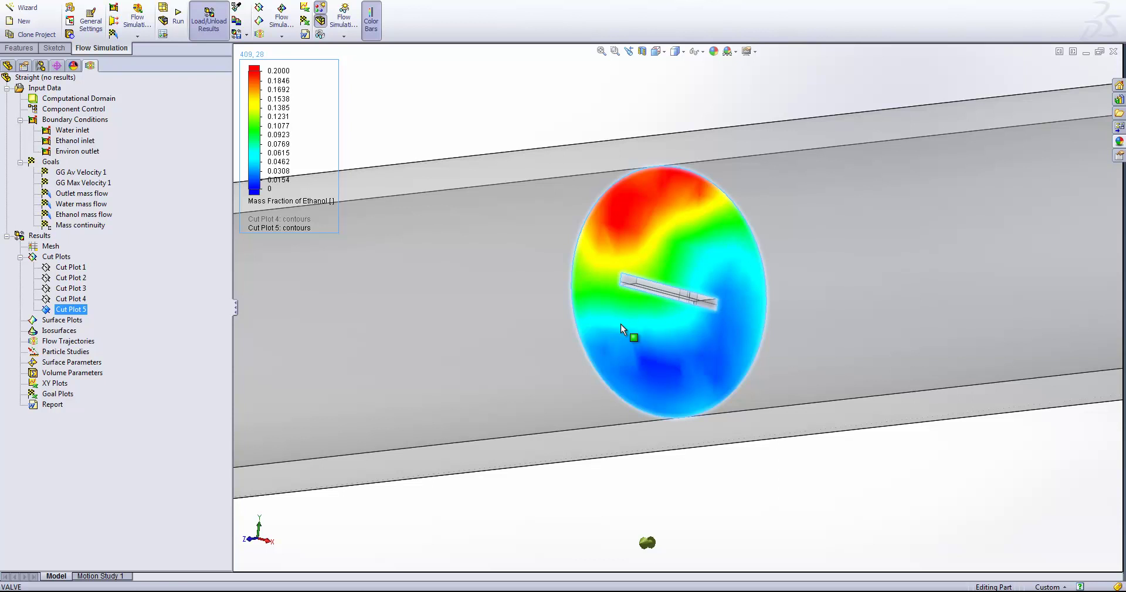
scroll(591, 444, up, 6)
scroll(535, 393, down, 1)
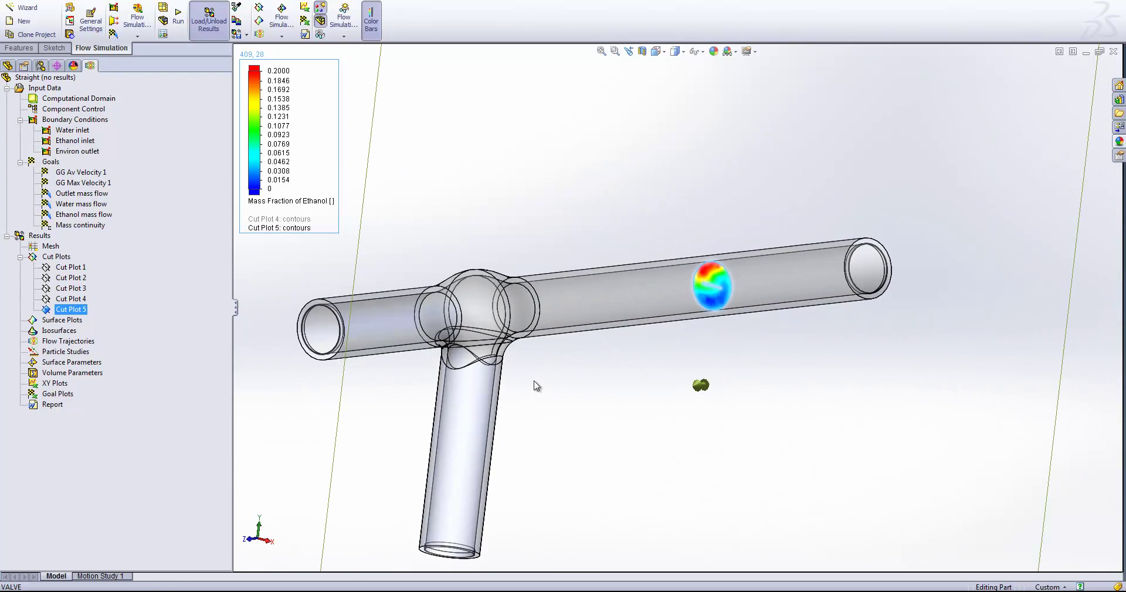
right_click(50, 309)
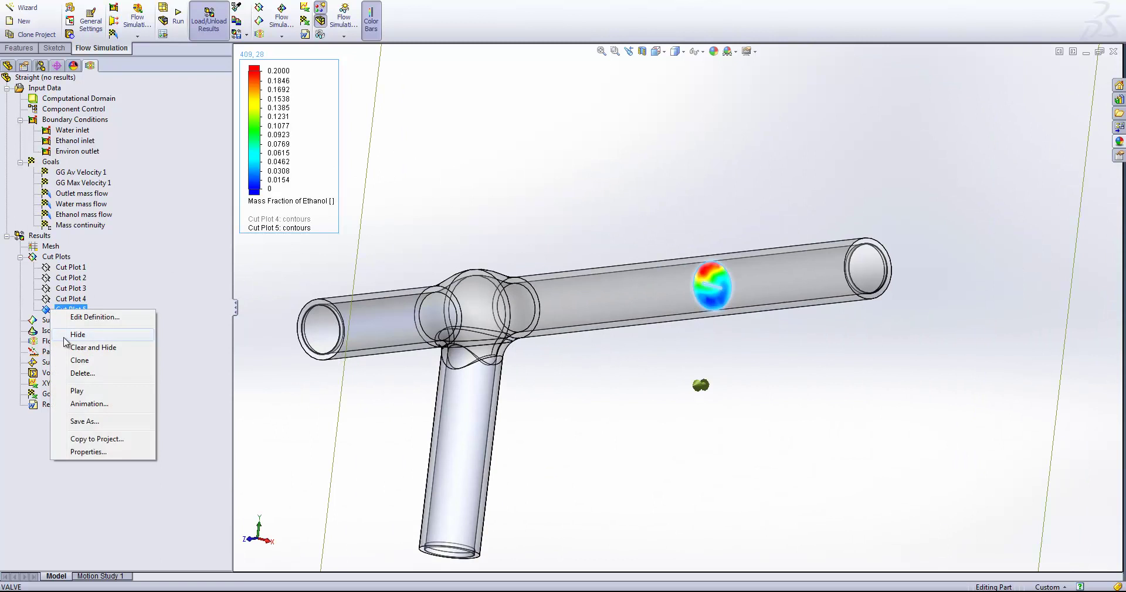
click(64, 337)
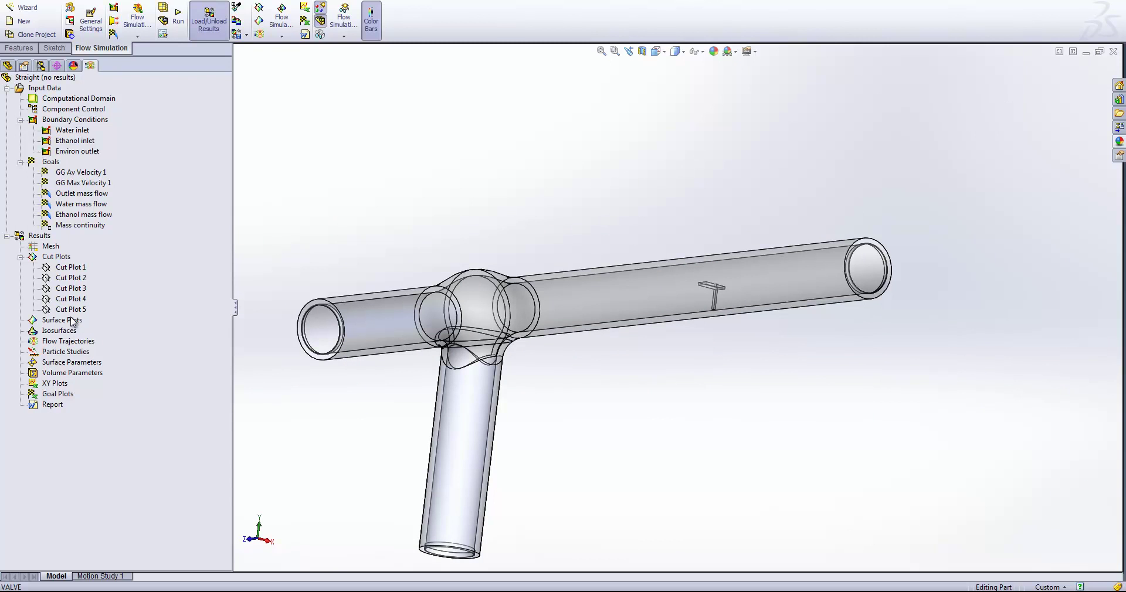
Step: Section the valve's view along the Right plane with a 0.00 mm offset to expose the inner faces
right_click(61, 323)
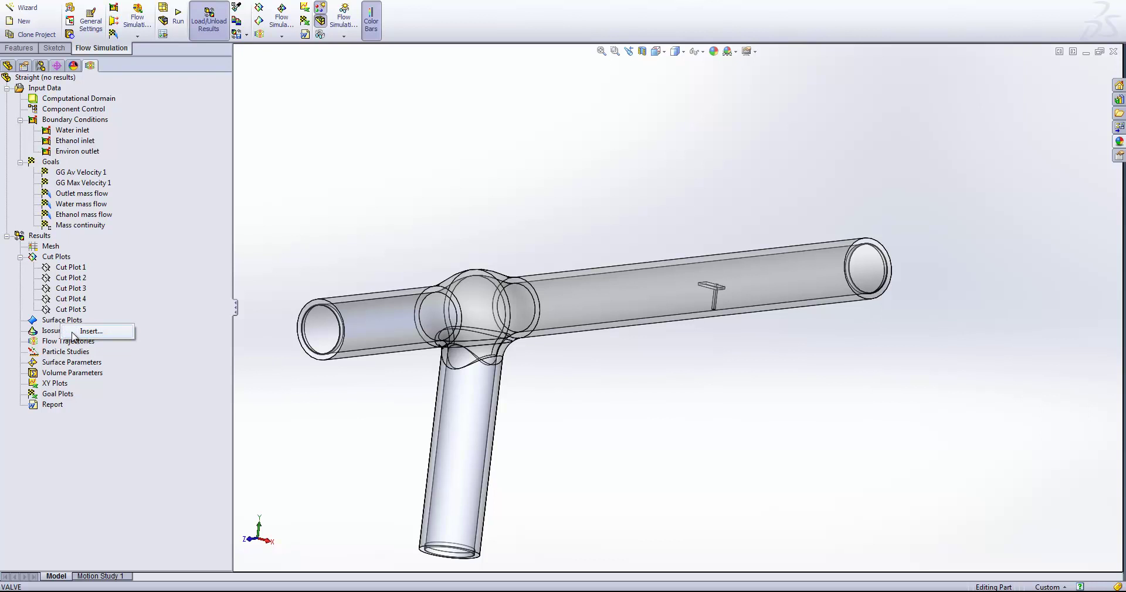
click(181, 221)
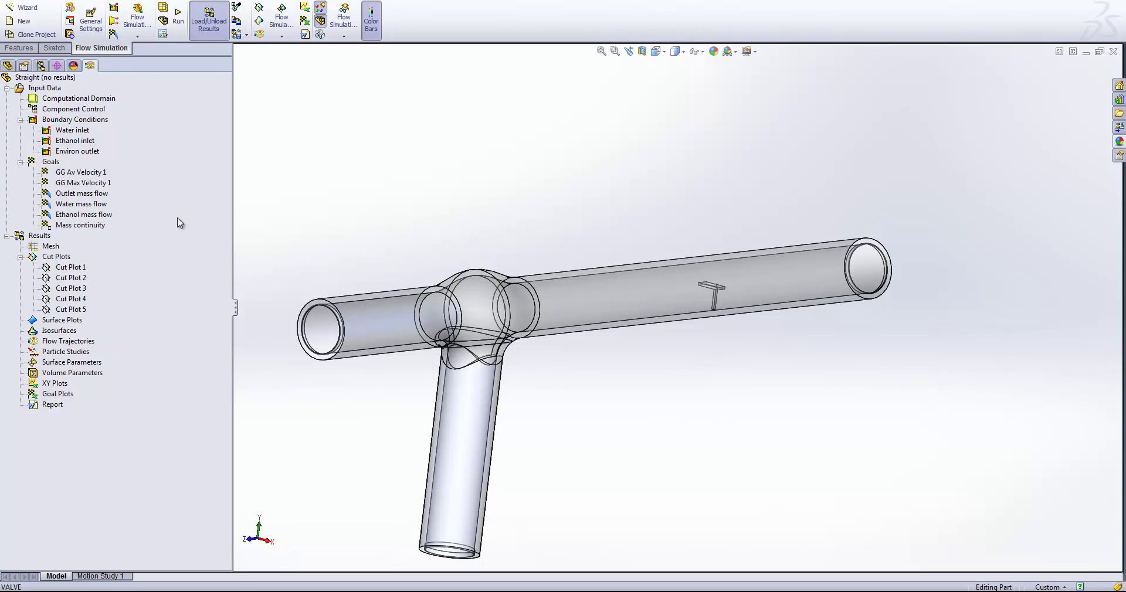
click(641, 51)
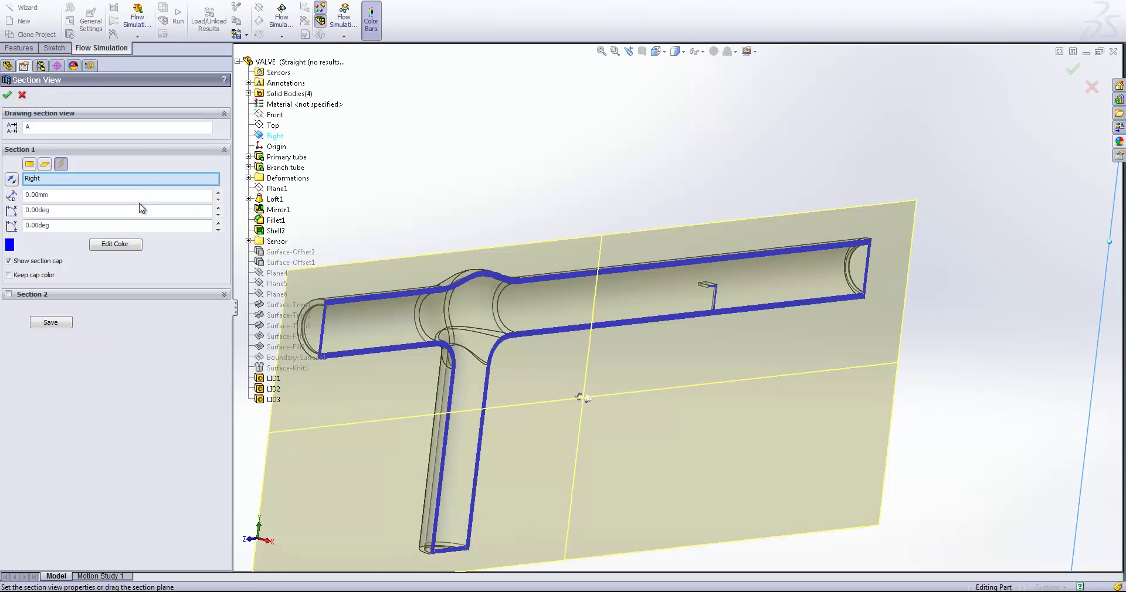
click(7, 95)
Step: Insert a surface plot of Mass Fraction of Ethanol contours on seven inner faces of the primary tube, junction and branch tube
right_click(53, 324)
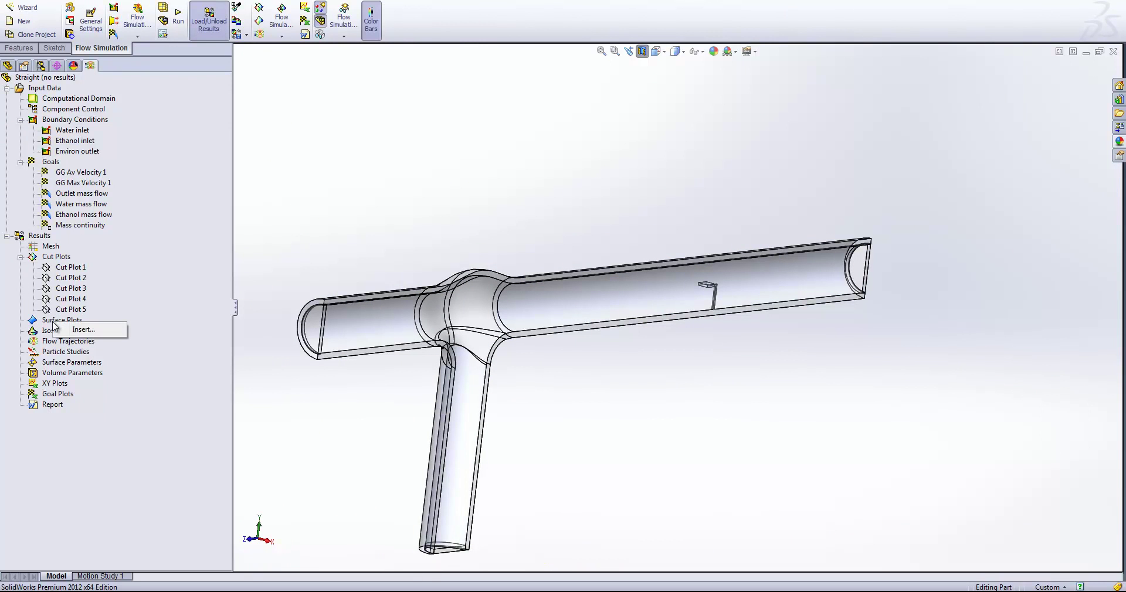
click(77, 331)
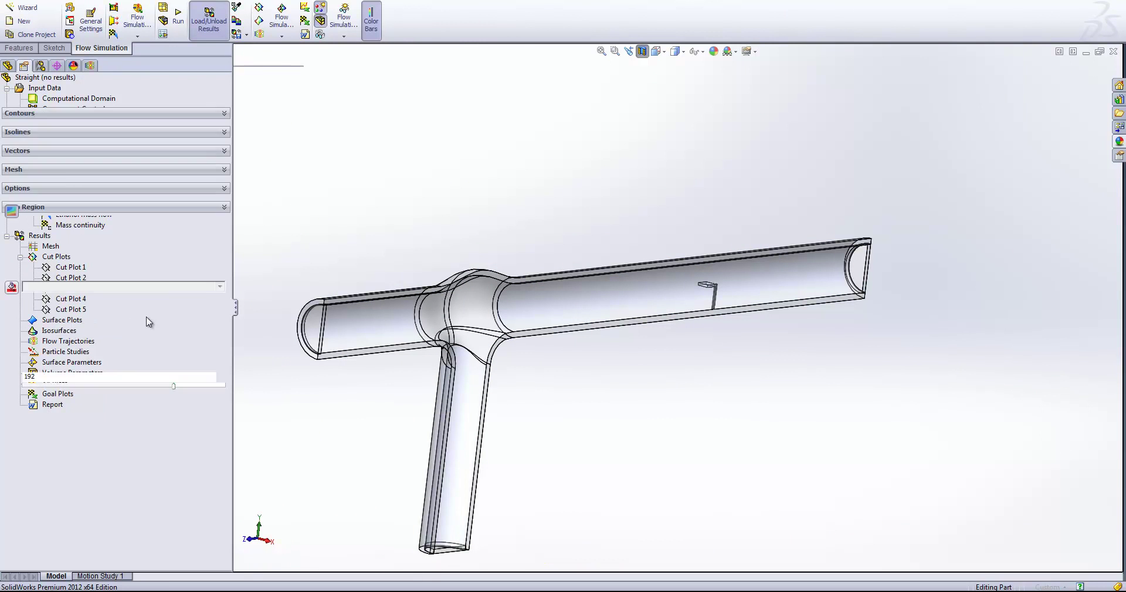
click(362, 320)
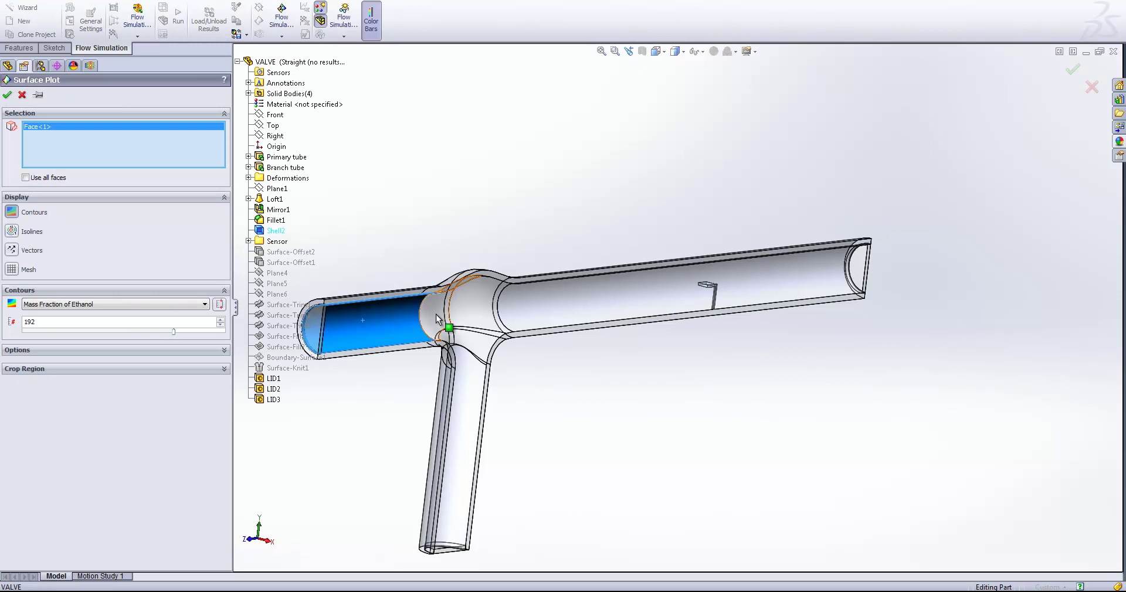
click(445, 316)
click(486, 345)
click(474, 346)
scroll(440, 352, up, 3)
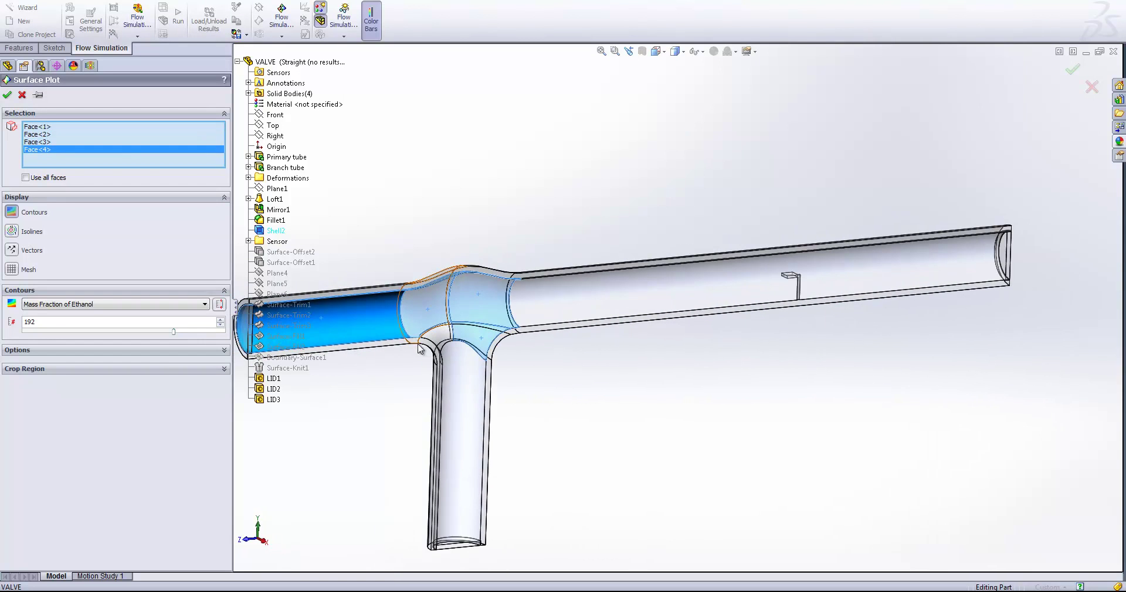
click(463, 375)
click(540, 310)
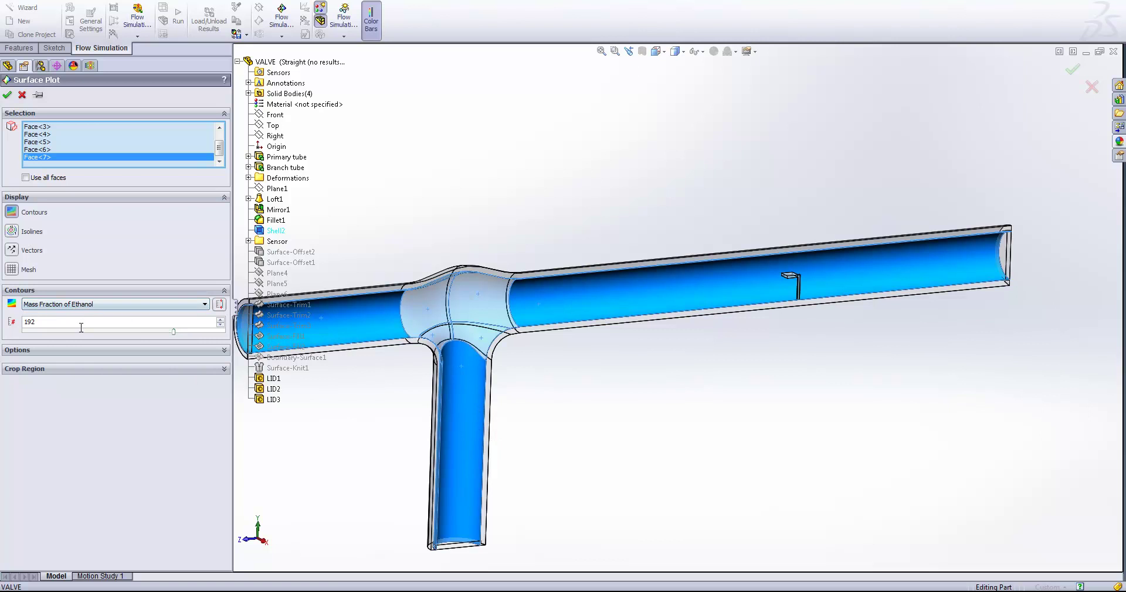
click(8, 96)
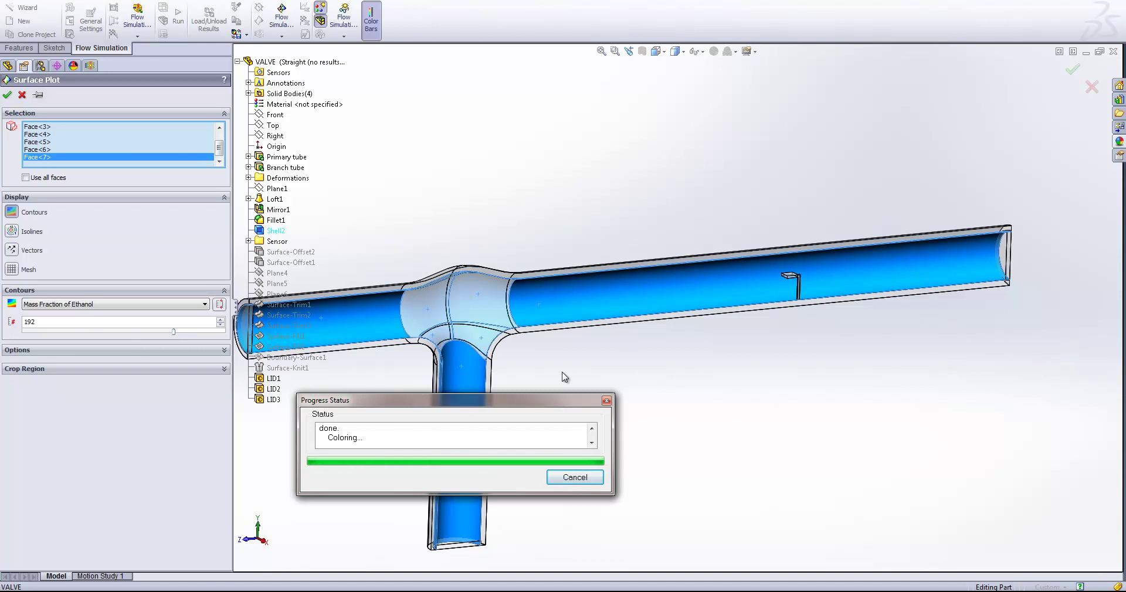
Step: Examine the ethanol surface contours through the junction and along the primary and branch tubes
scroll(405, 351, down, 2)
mouse_move(404, 351)
middle_down()
mouse_move(495, 427)
mouse_move(532, 422)
mouse_move(532, 409)
mouse_move(422, 359)
middle_up()
scroll(680, 328, up, 3)
scroll(777, 322, down, 3)
middle_drag(778, 322, 724, 283)
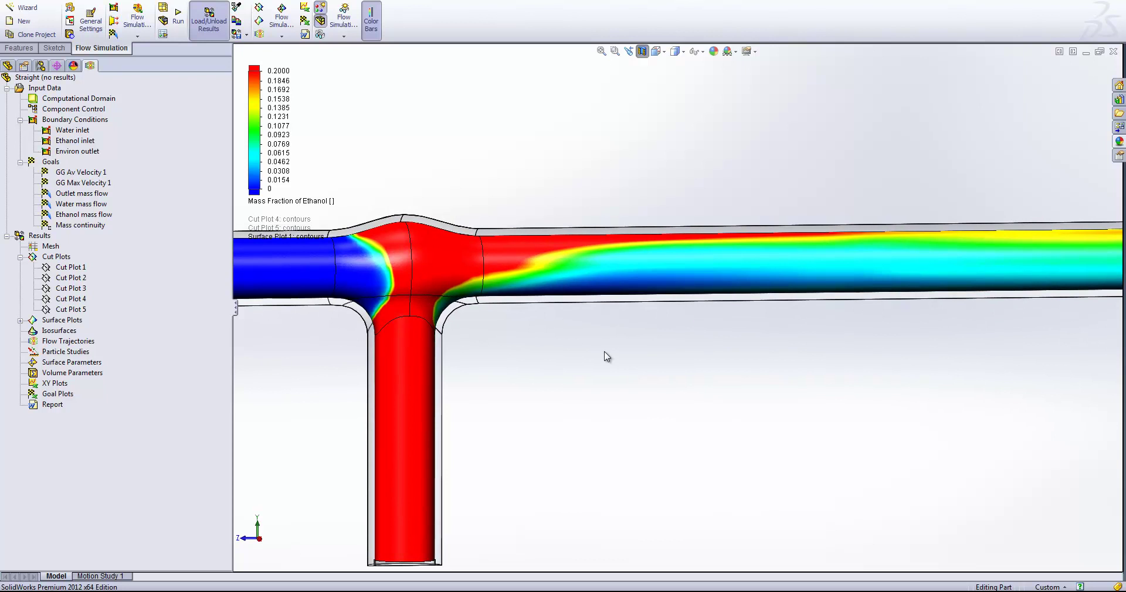
scroll(607, 356, up, 2)
middle_drag(596, 354, 378, 255)
scroll(673, 302, down, 3)
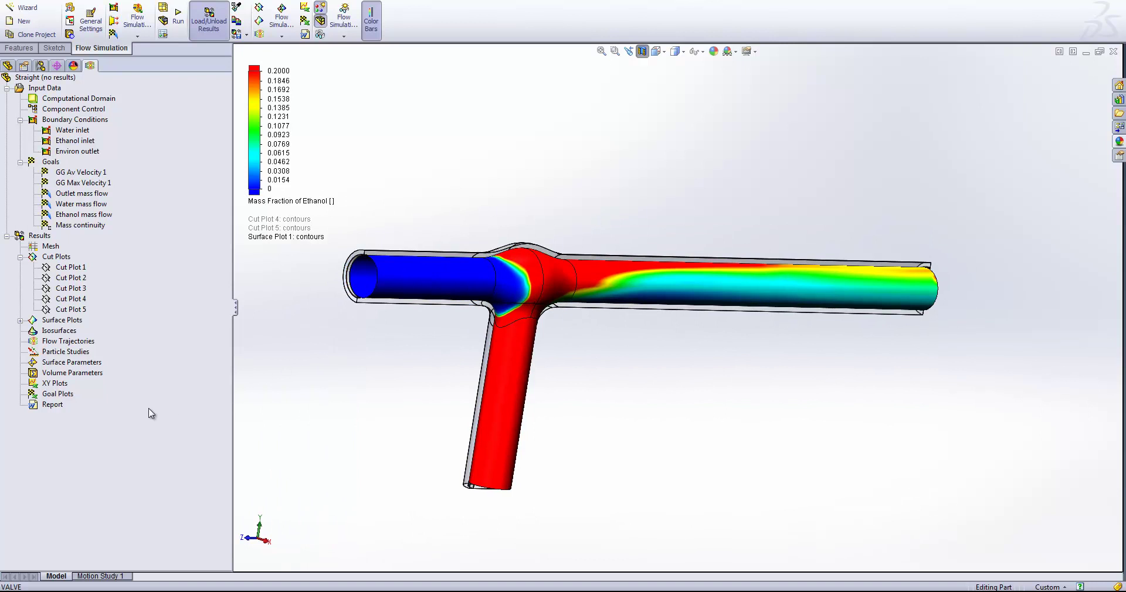
Step: Edit the ethanol surface plot's definition and set its crop region's X maximum to 0 m
click(20, 320)
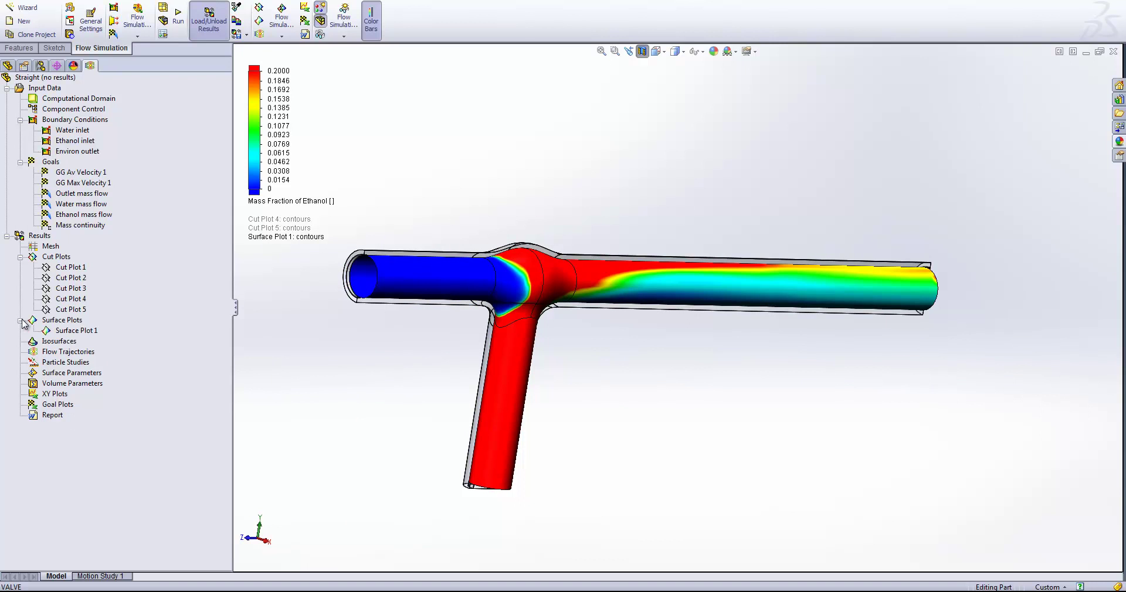
right_click(52, 332)
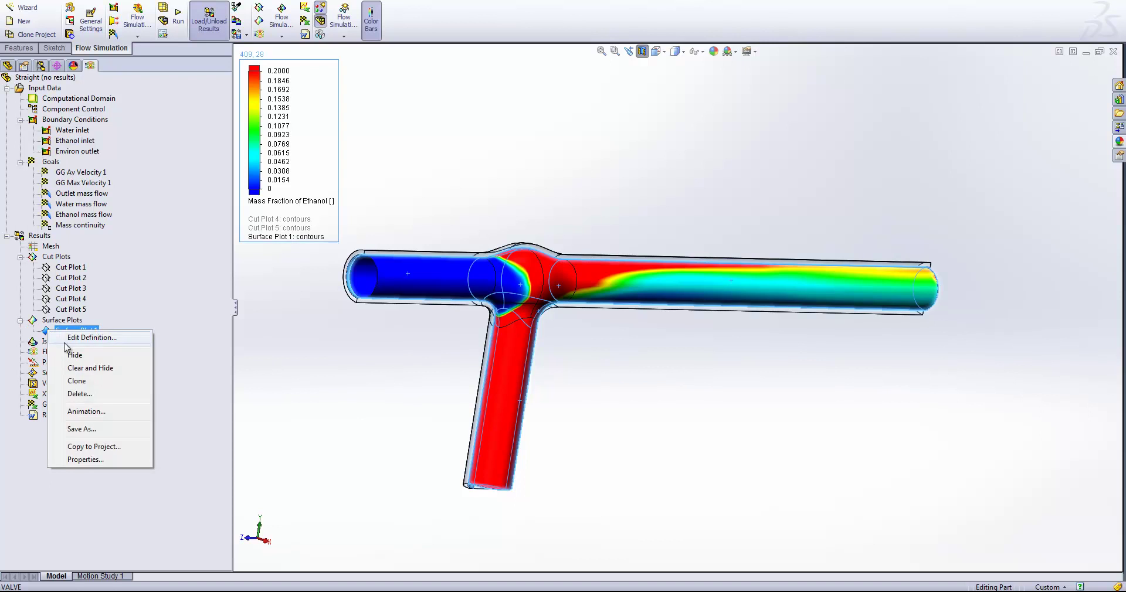
click(67, 338)
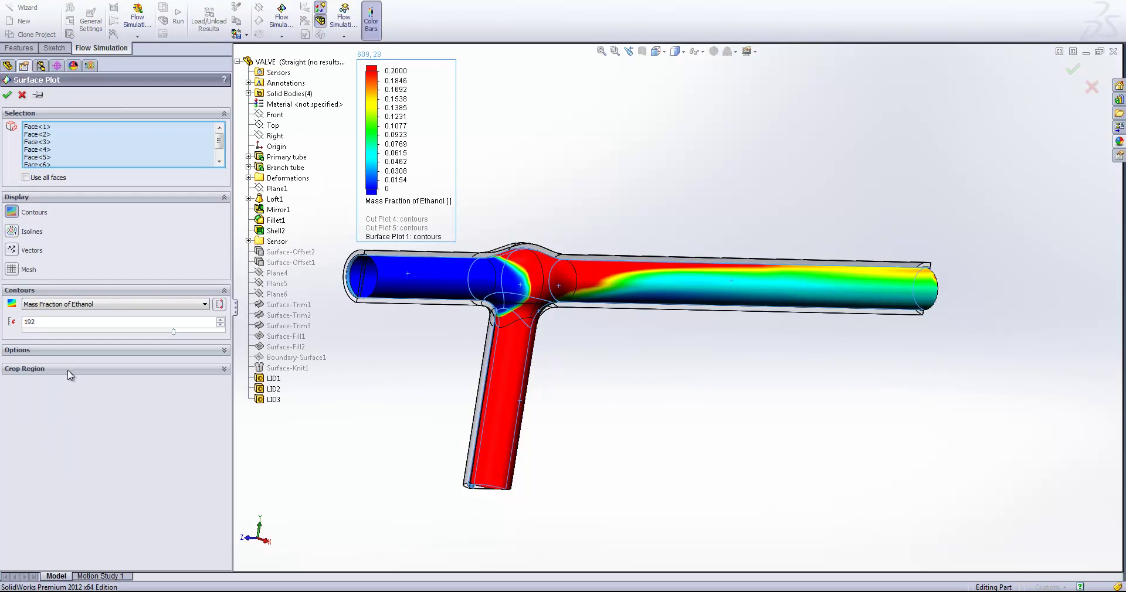
click(68, 371)
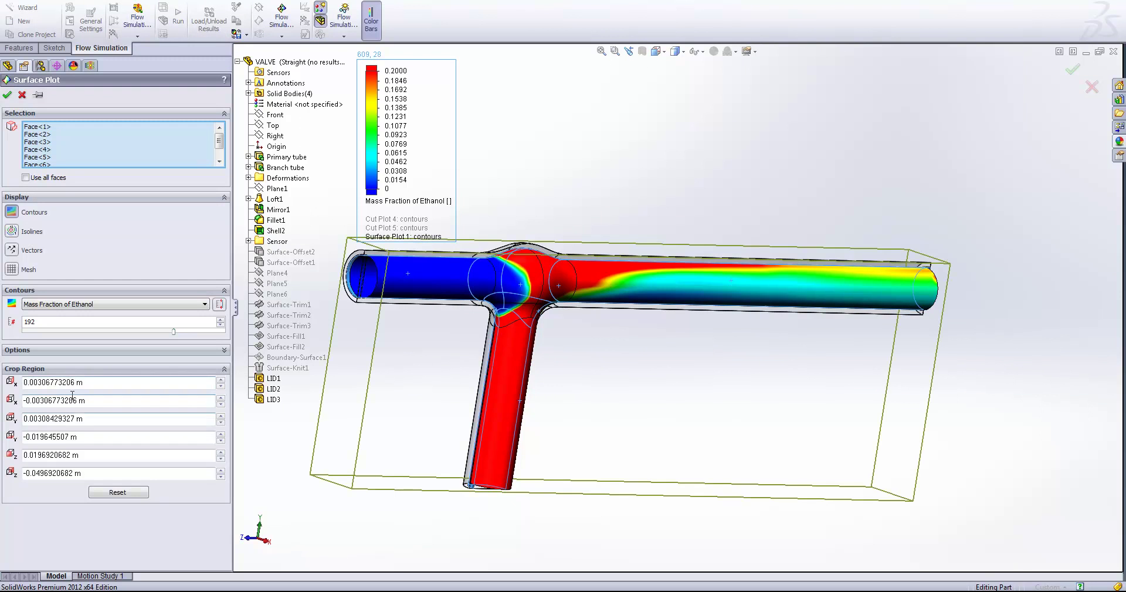
double_click(32, 383)
text(0)
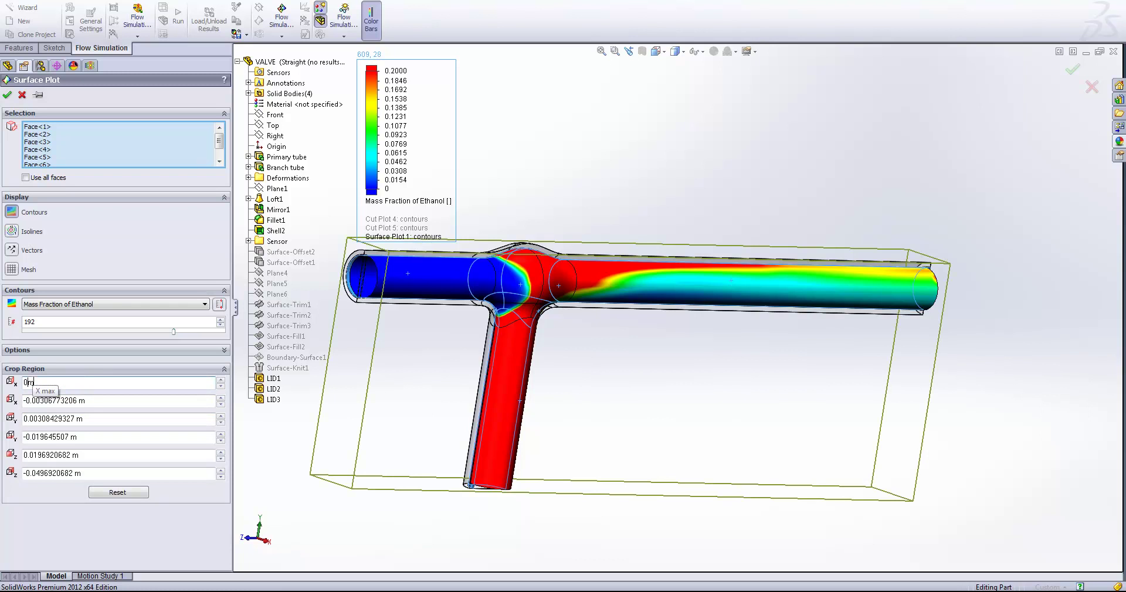
Step: Crop the ethanol mass fraction surface plot to an X max of 0 m and apply it
key(Return)
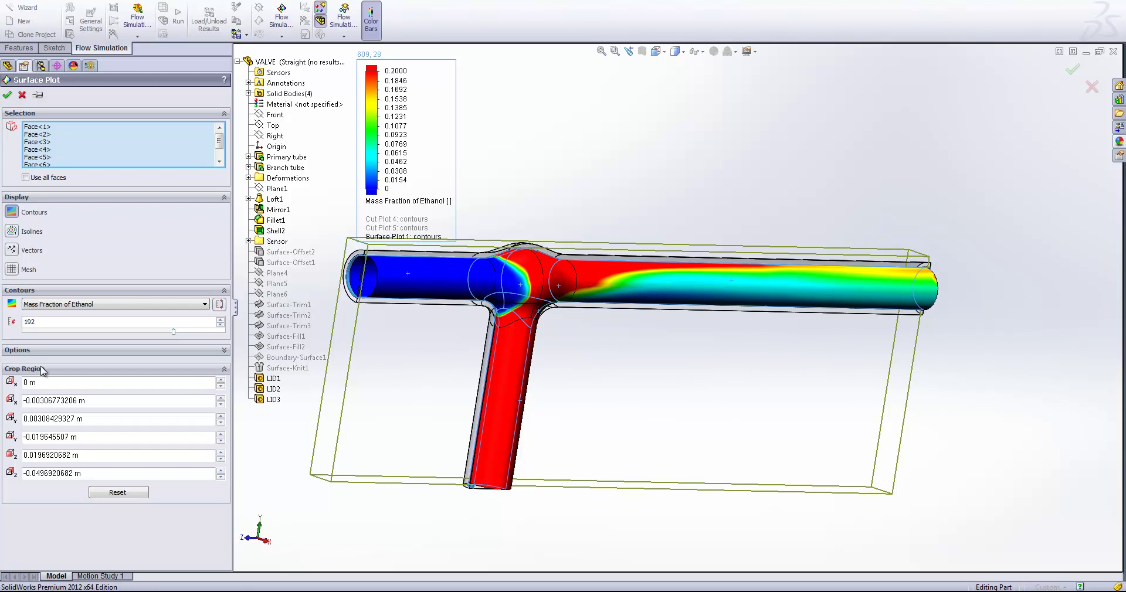
click(8, 95)
middle_drag(578, 342, 545, 333)
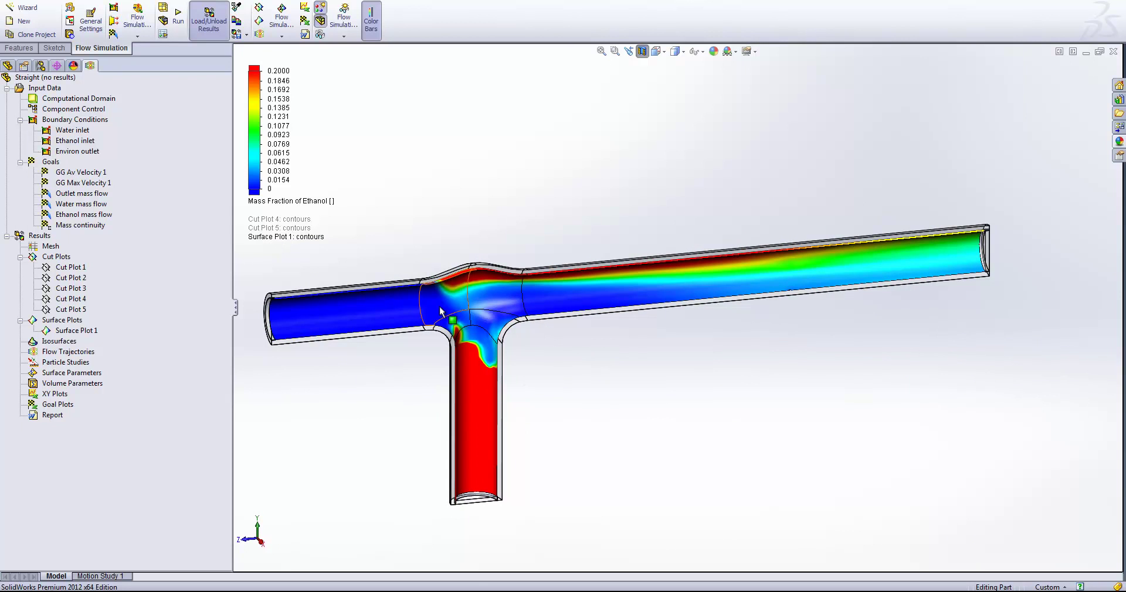
Step: Hide Surface Plot 1 in the results
click(71, 331)
right_click(70, 330)
click(83, 357)
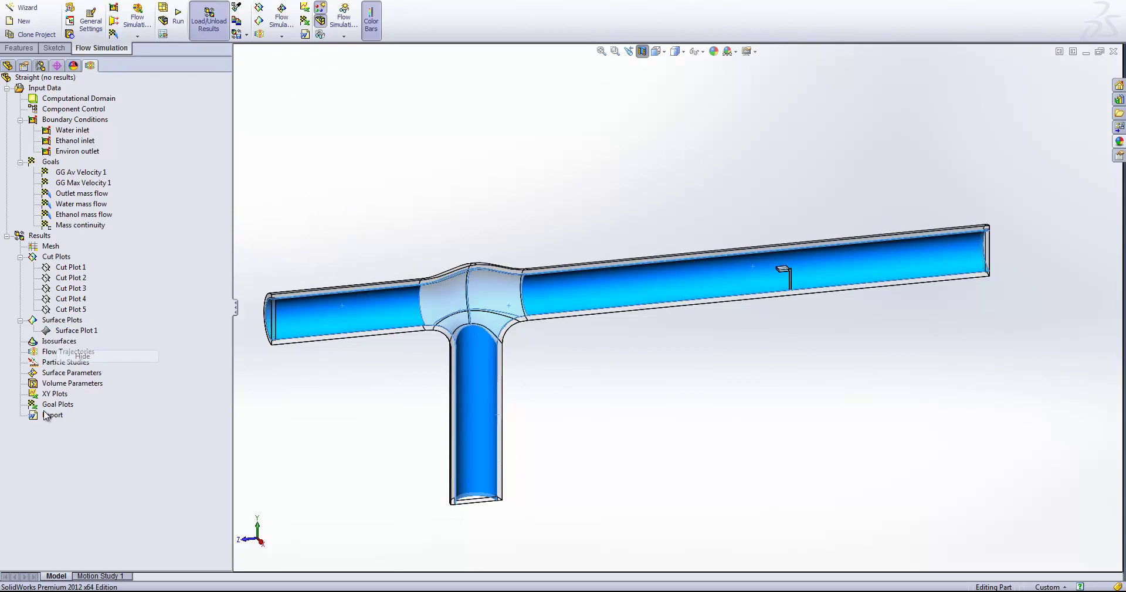
Step: Insert a flow trajectories plot and replace its preselected starting faces with the Ethanol inlet and Water inlet faces
right_click(49, 355)
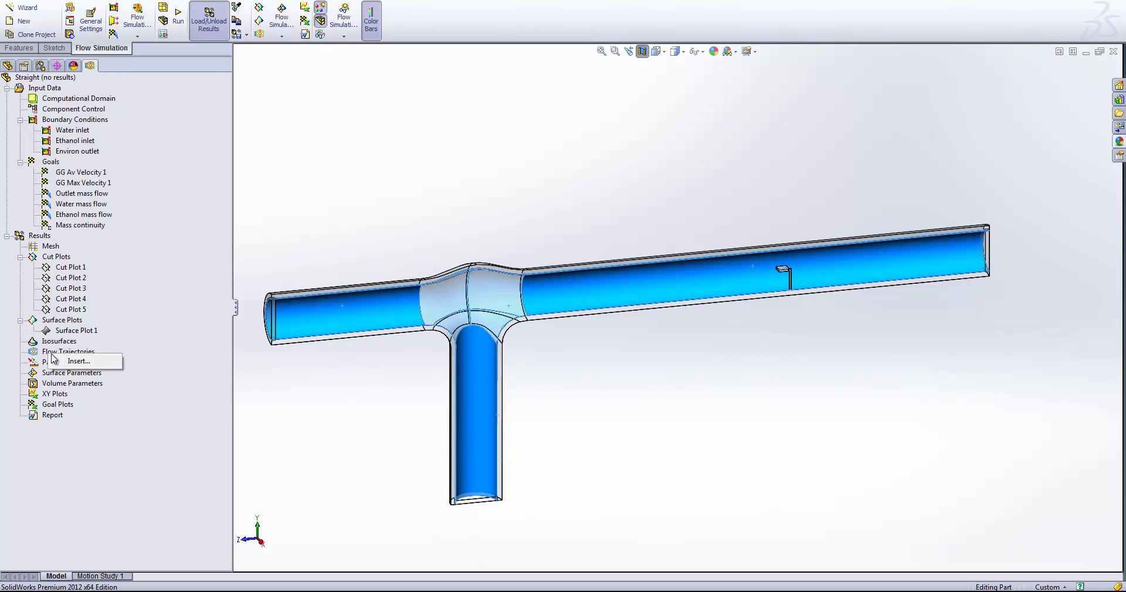
click(77, 361)
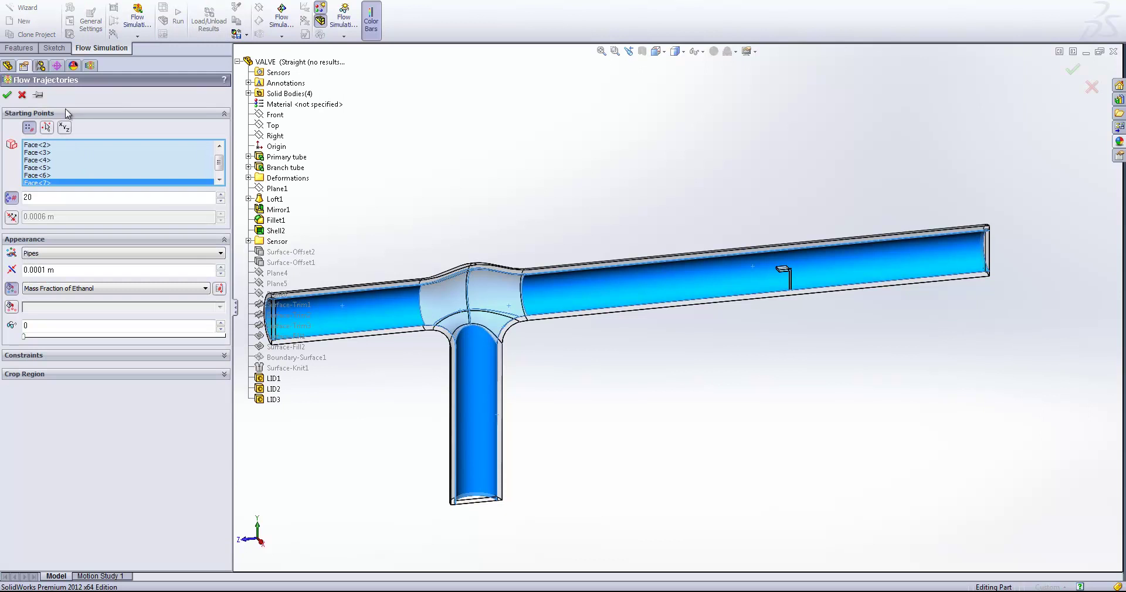
right_click(65, 169)
click(79, 174)
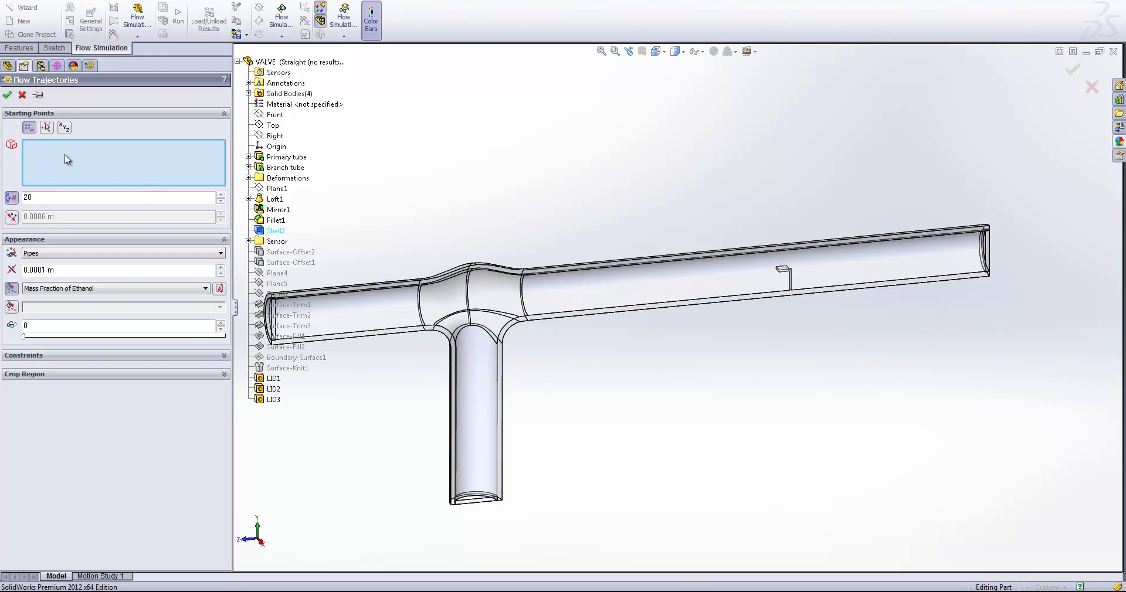
click(90, 65)
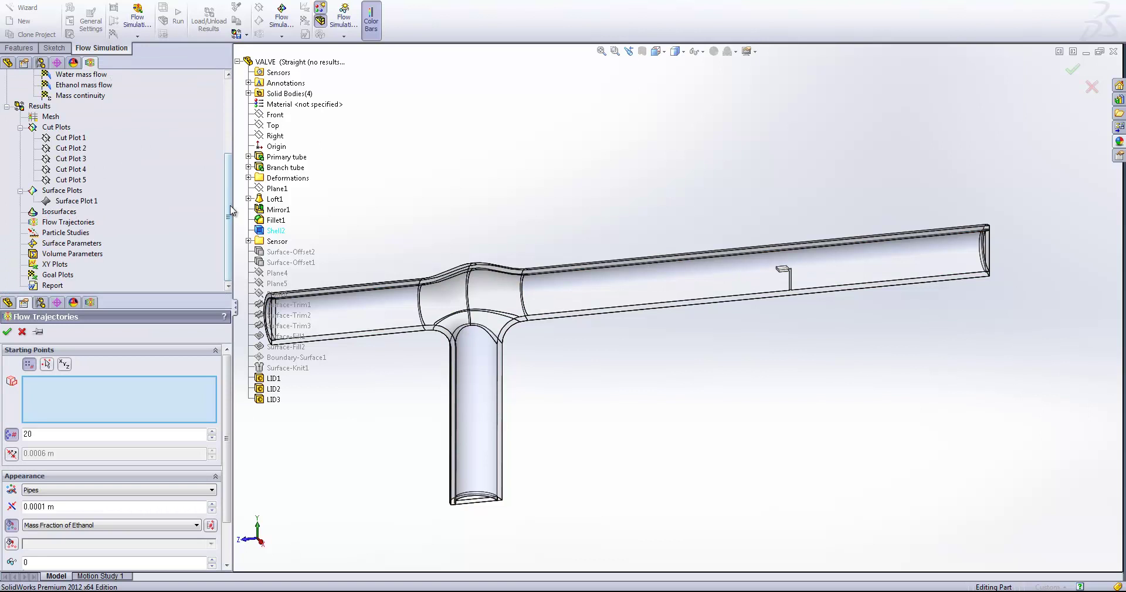
scroll(228, 207, up, 4)
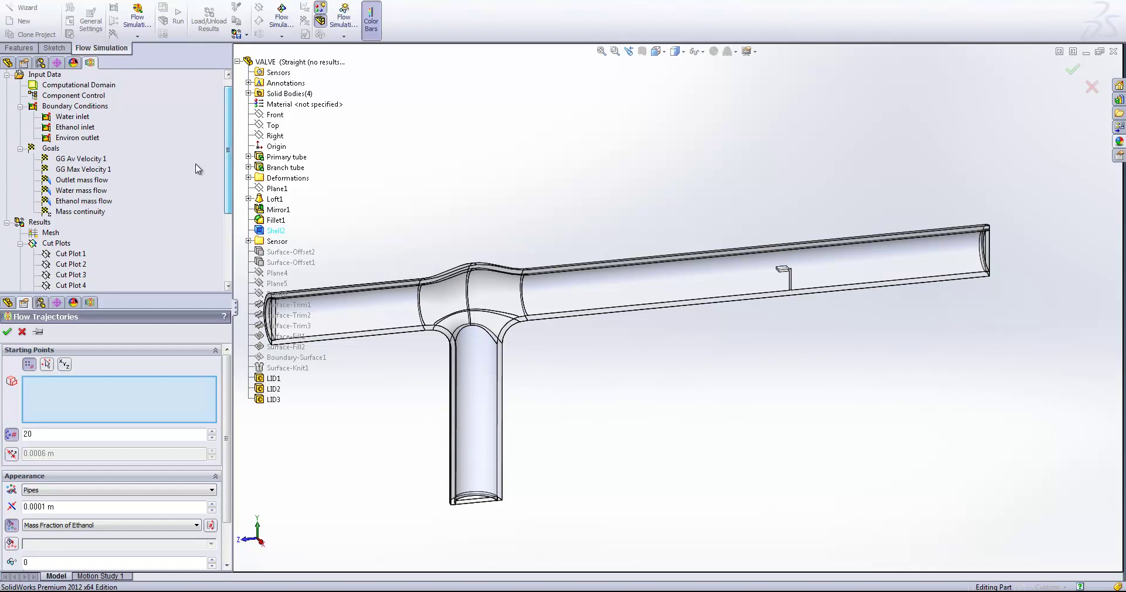
click(81, 127)
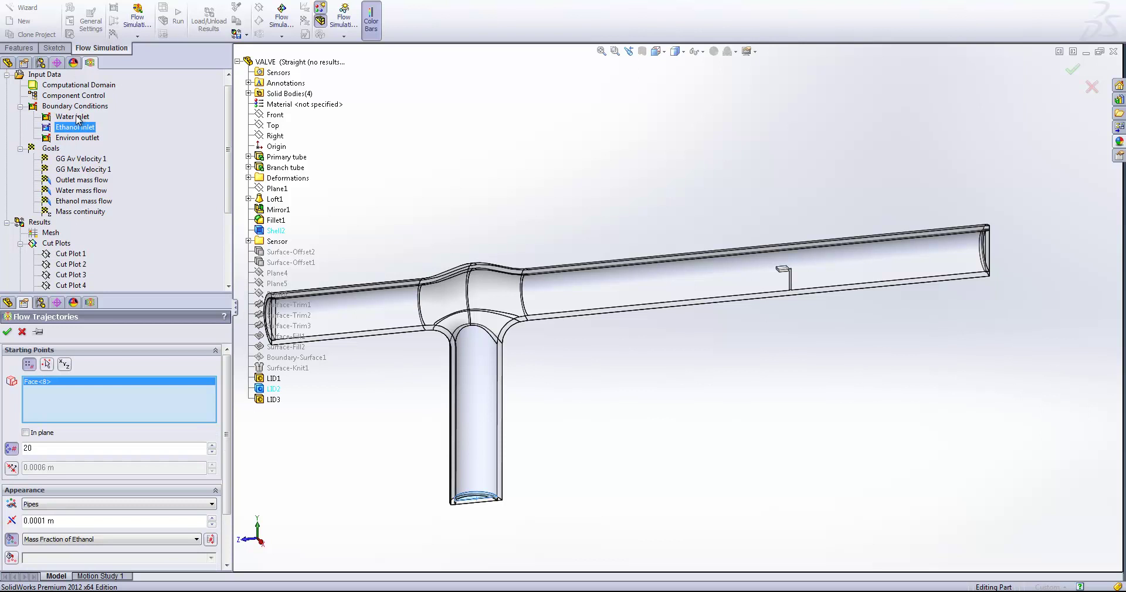
click(78, 117)
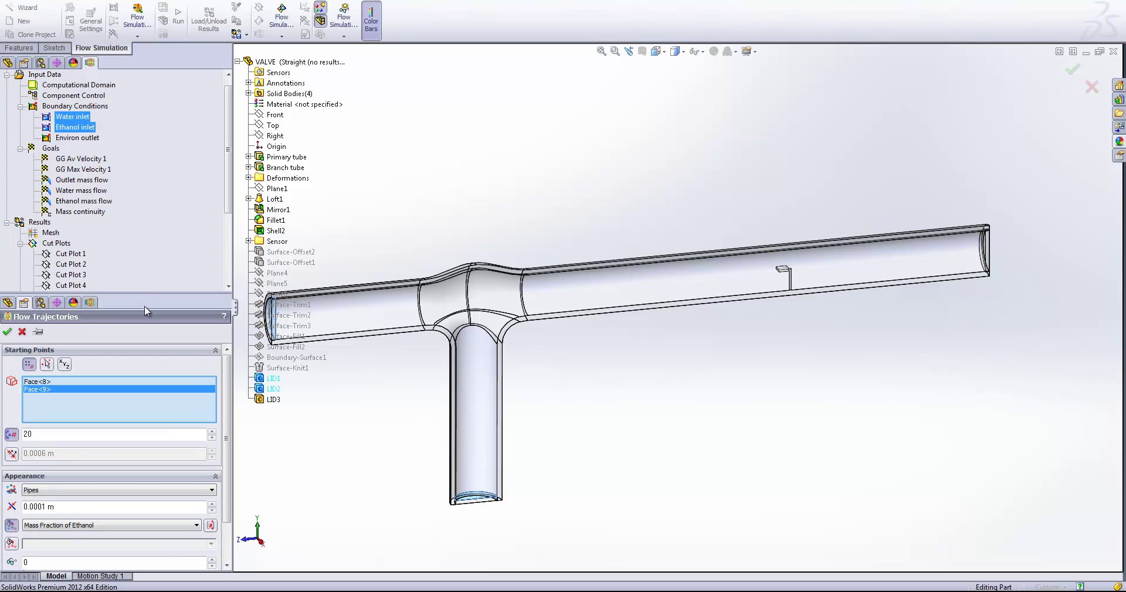
drag(142, 296, 142, 56)
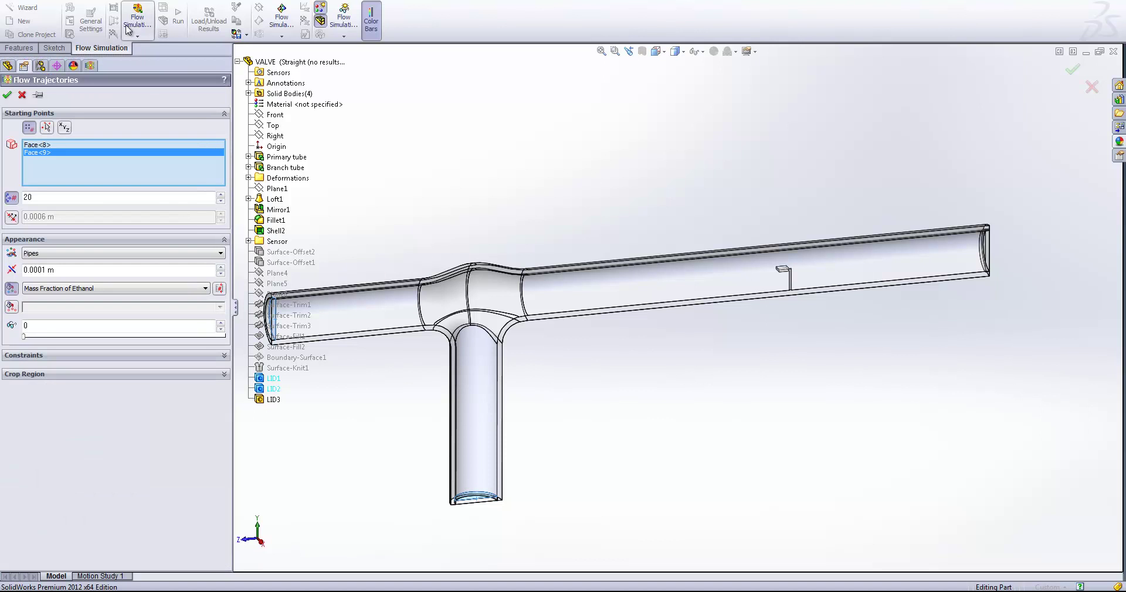
Step: Set the flow trajectories to 100 starting points drawn as Lines and create the plot
key(Tab)
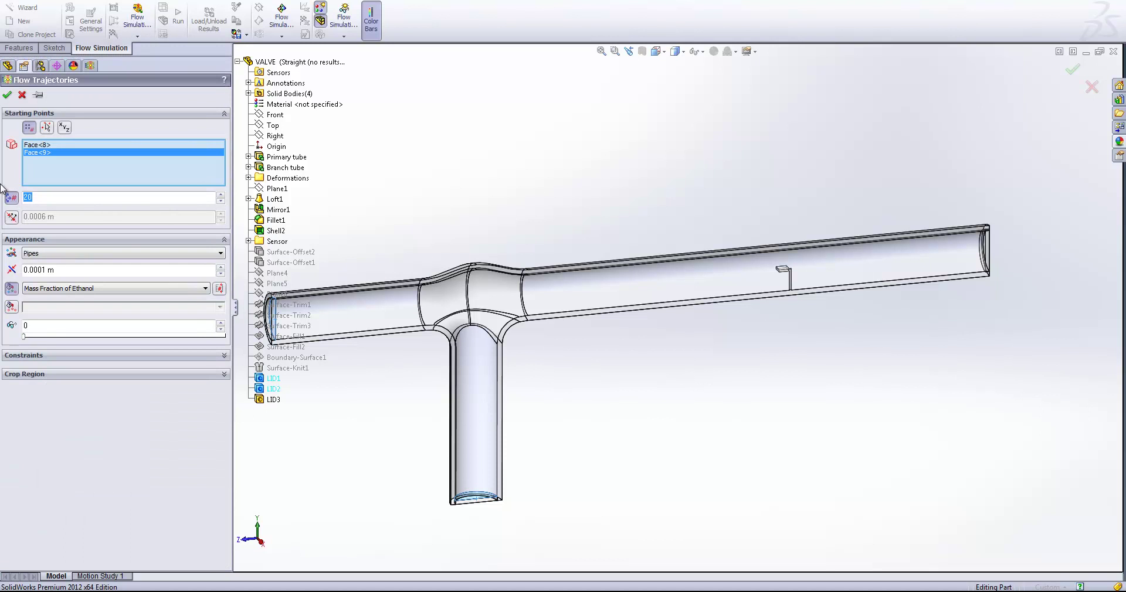
text(50)
key(Return)
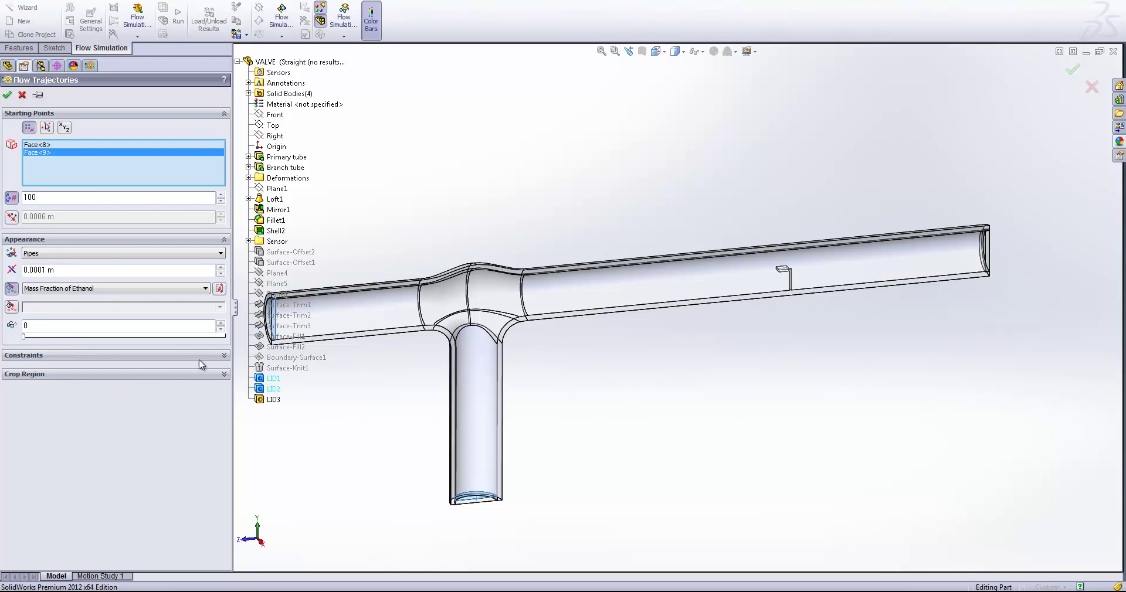
click(111, 253)
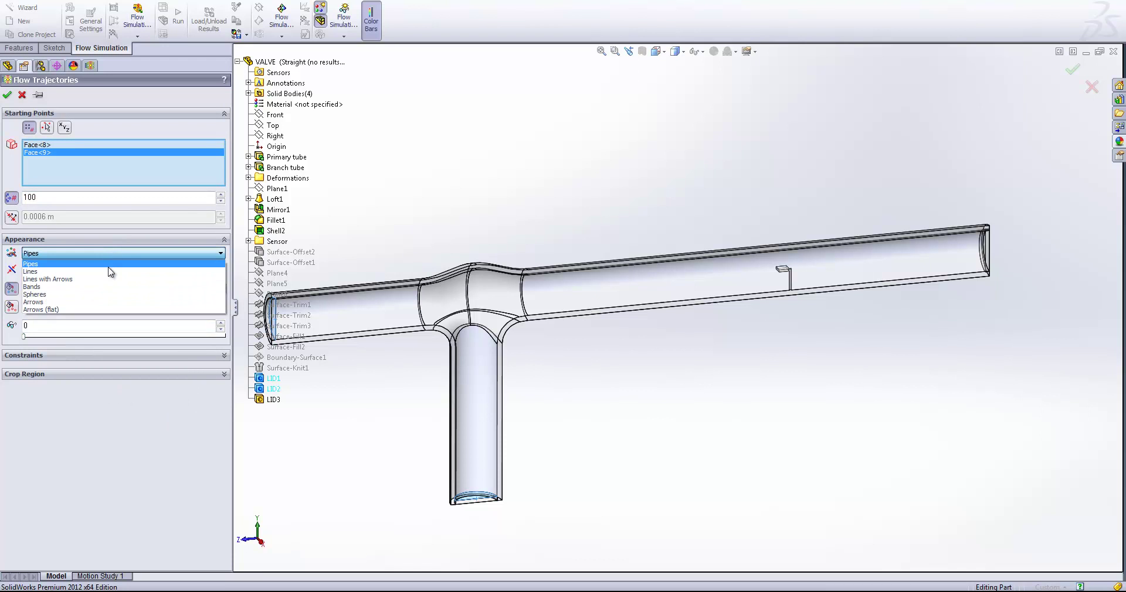
click(109, 272)
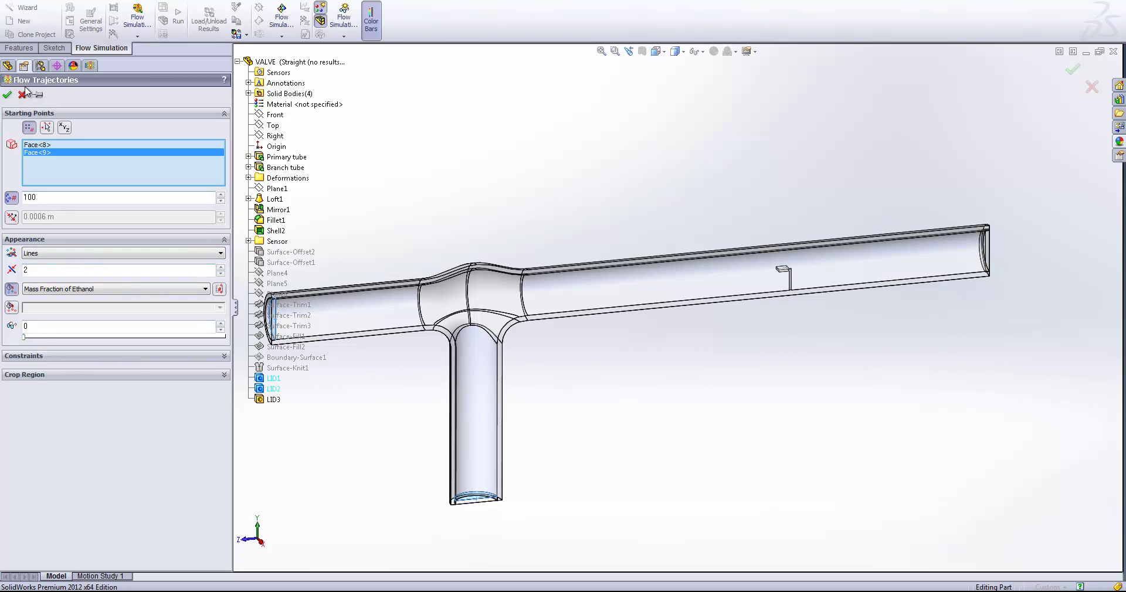
click(8, 95)
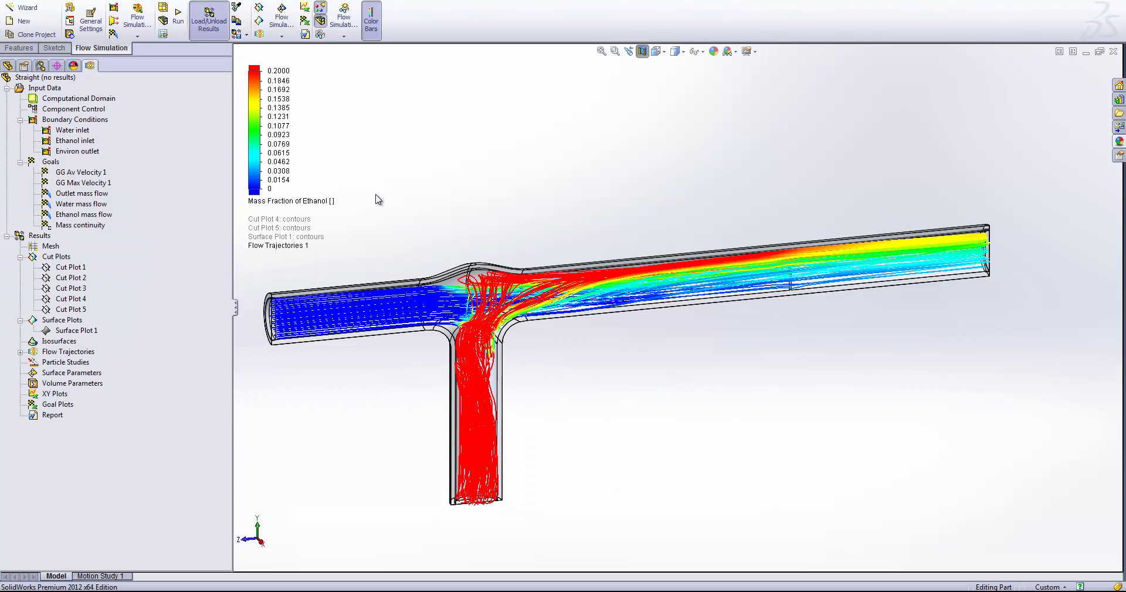
Step: Examine the flow trajectories coloured by ethanol mass fraction around the junction and along the outlet tube
scroll(651, 305, down, 2)
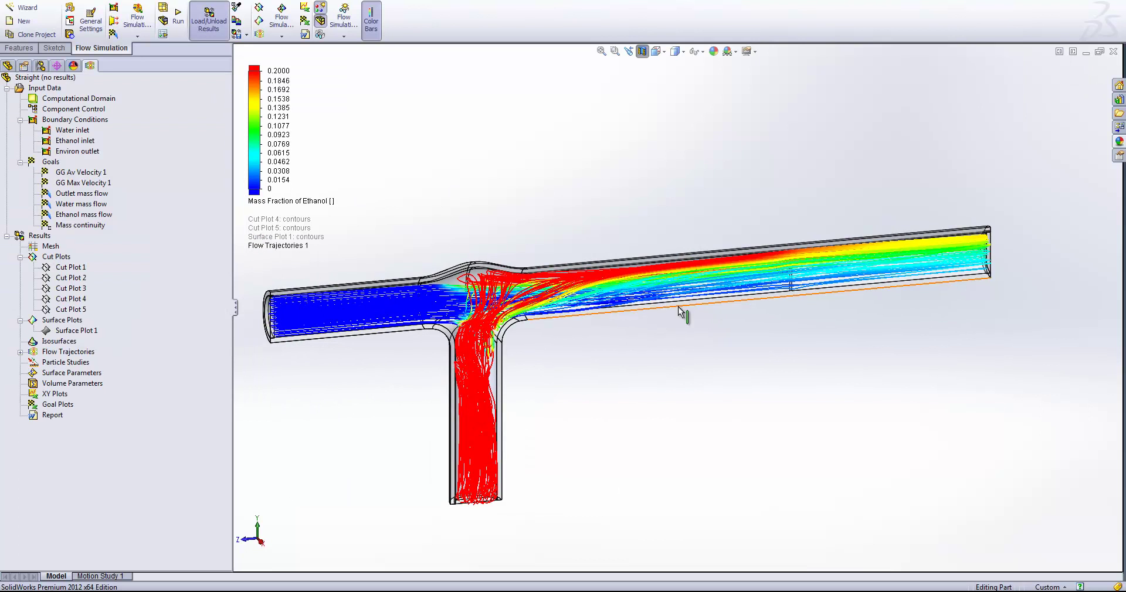
middle_drag(715, 311, 623, 379)
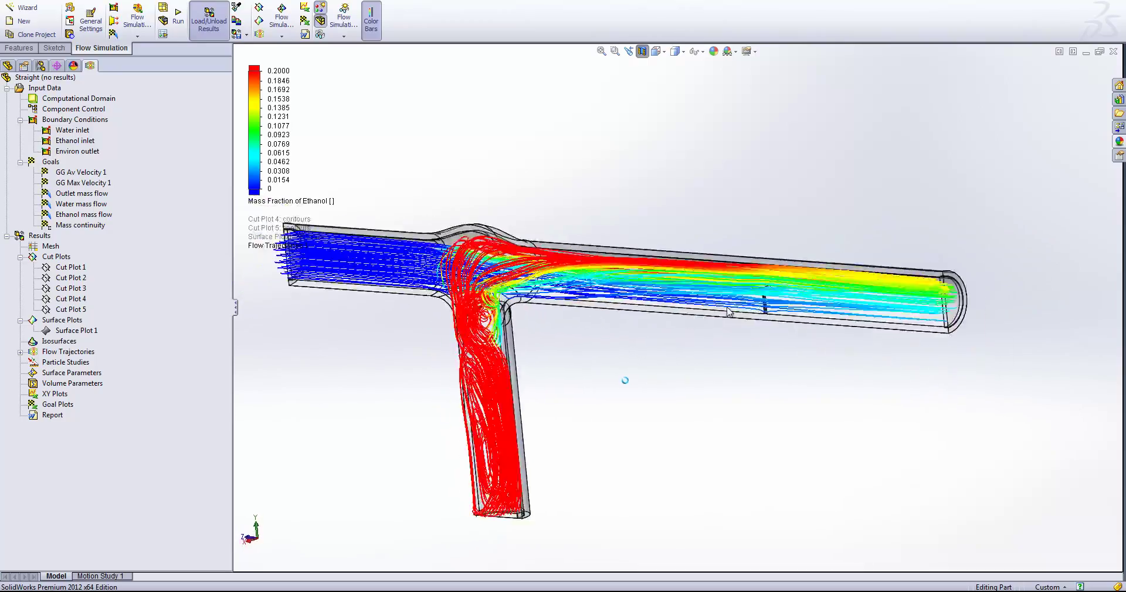
scroll(744, 275, down, 5)
middle_drag(746, 278, 722, 404)
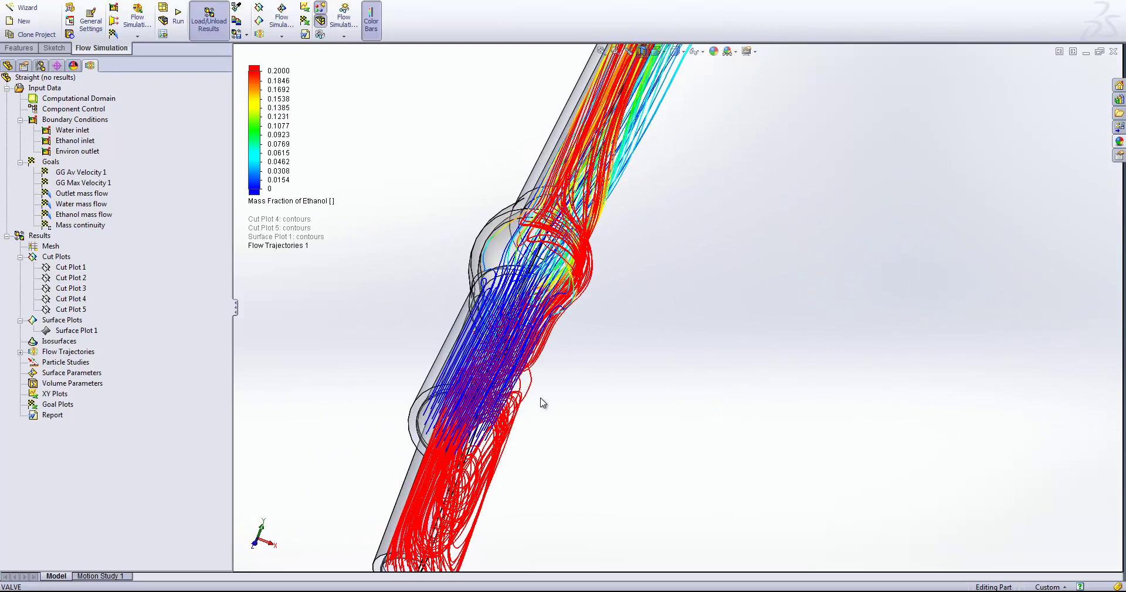
middle_drag(566, 438, 469, 531)
scroll(528, 446, down, 3)
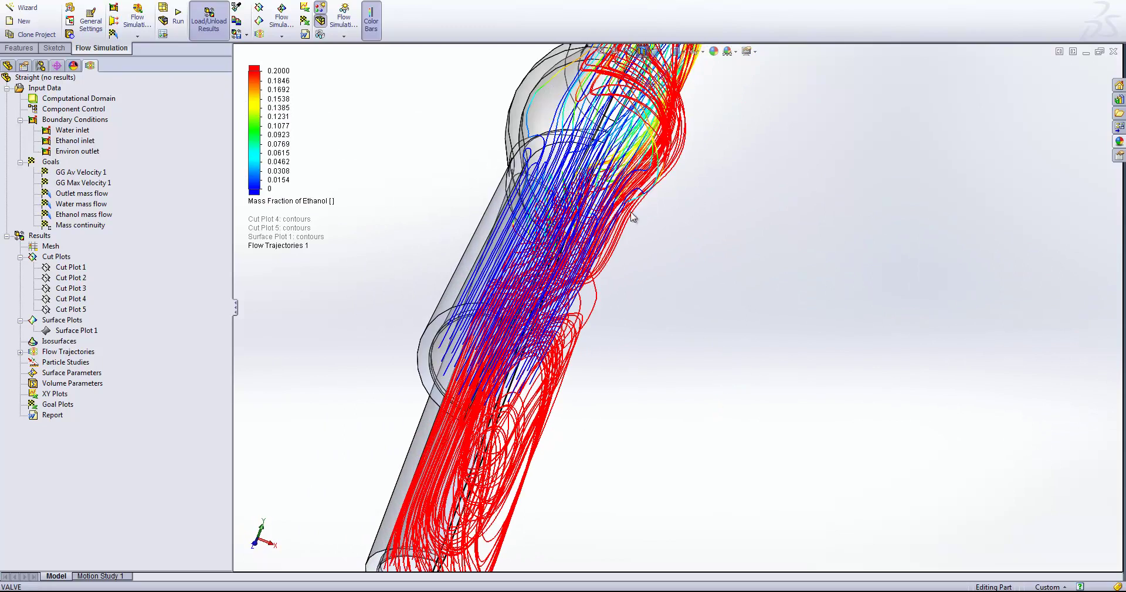
key(ctrl+4)
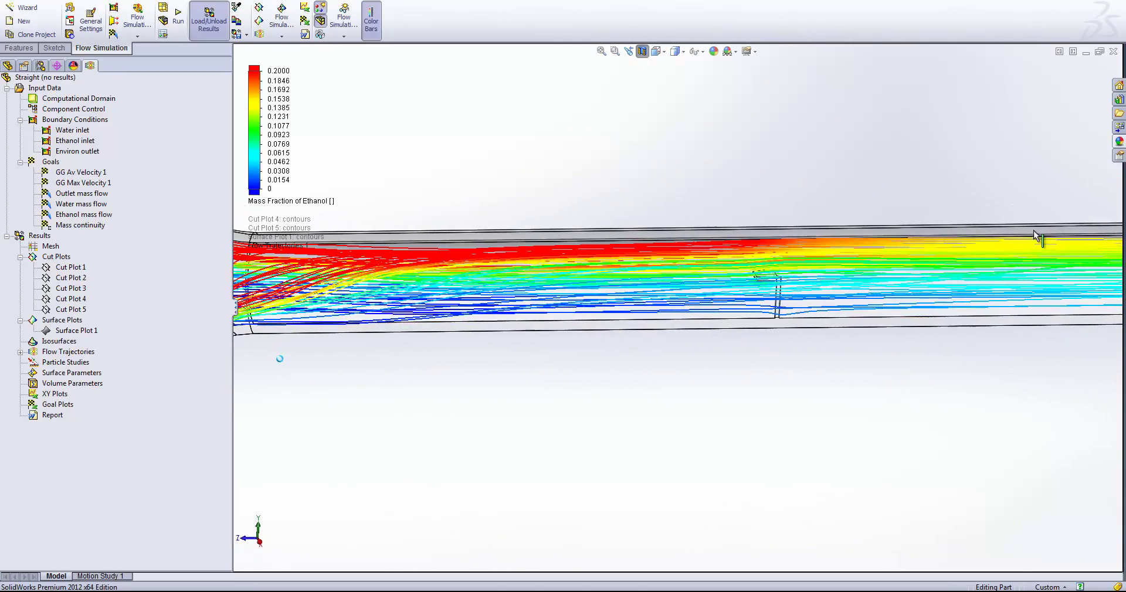
middle_drag(925, 397, 885, 328)
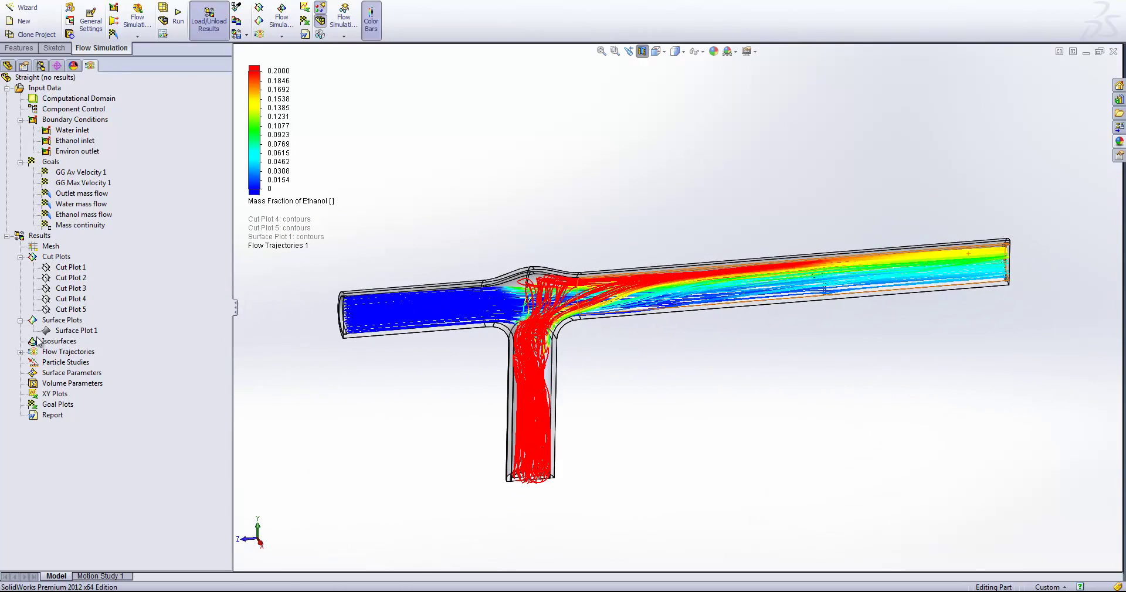
Step: Hide Flow Trajectories 1 in the results
click(19, 351)
right_click(84, 363)
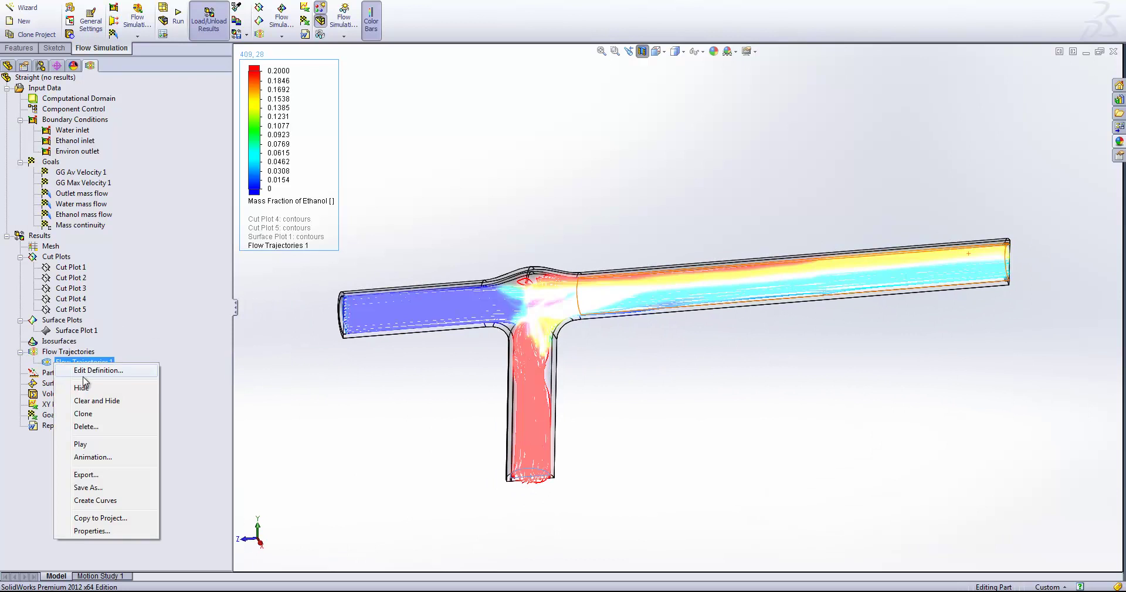
click(83, 388)
Step: Start a particle study with the wizard and use the Ethanol inlet face as the starting face of Injection 1
right_click(66, 380)
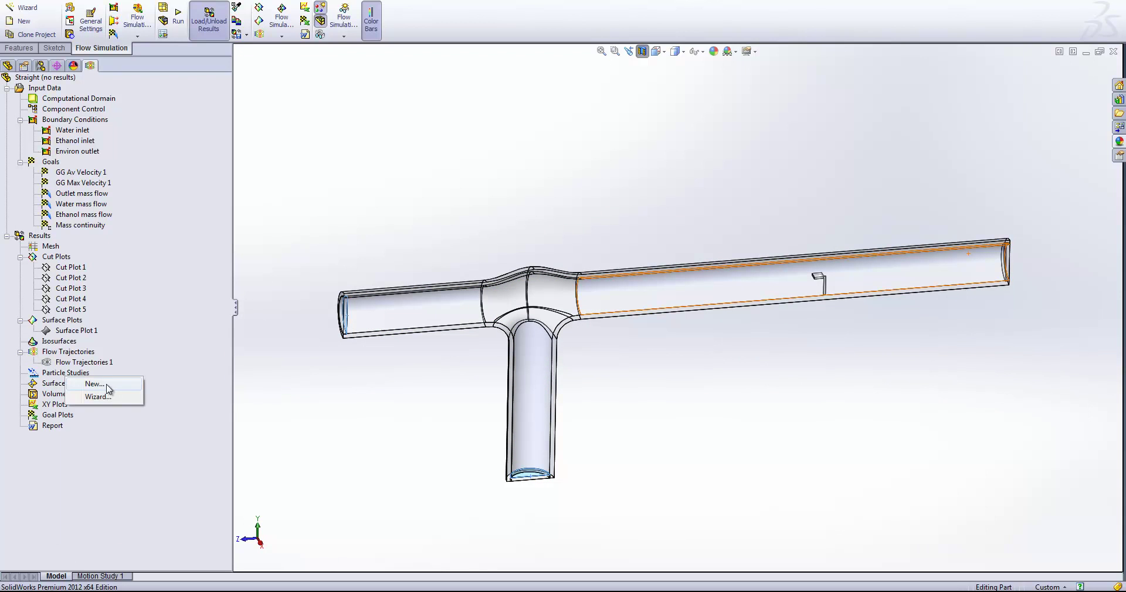
click(96, 398)
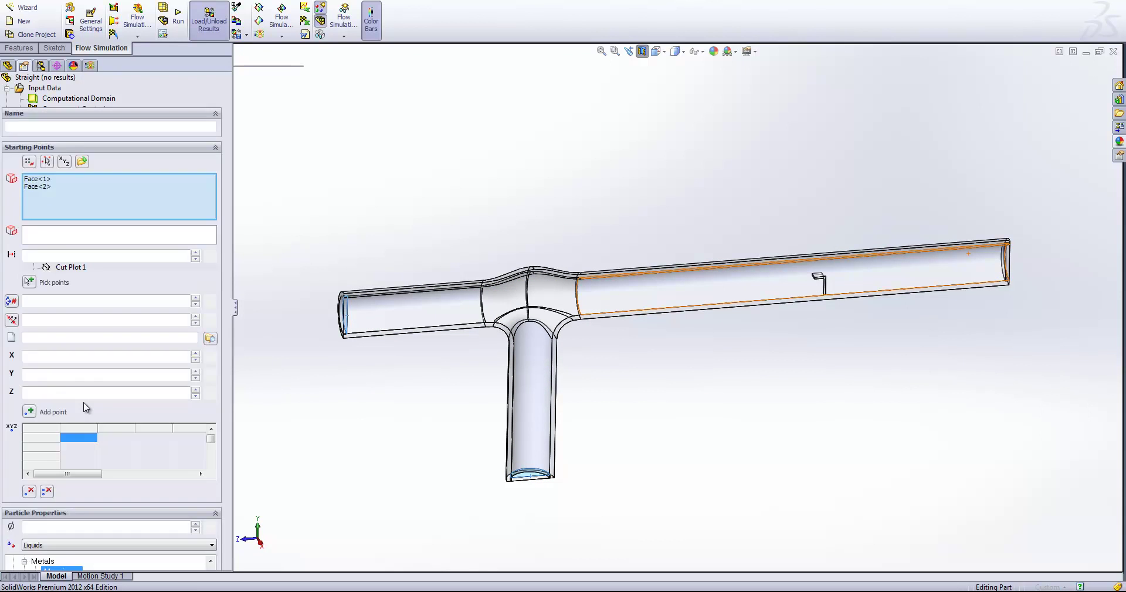
click(226, 95)
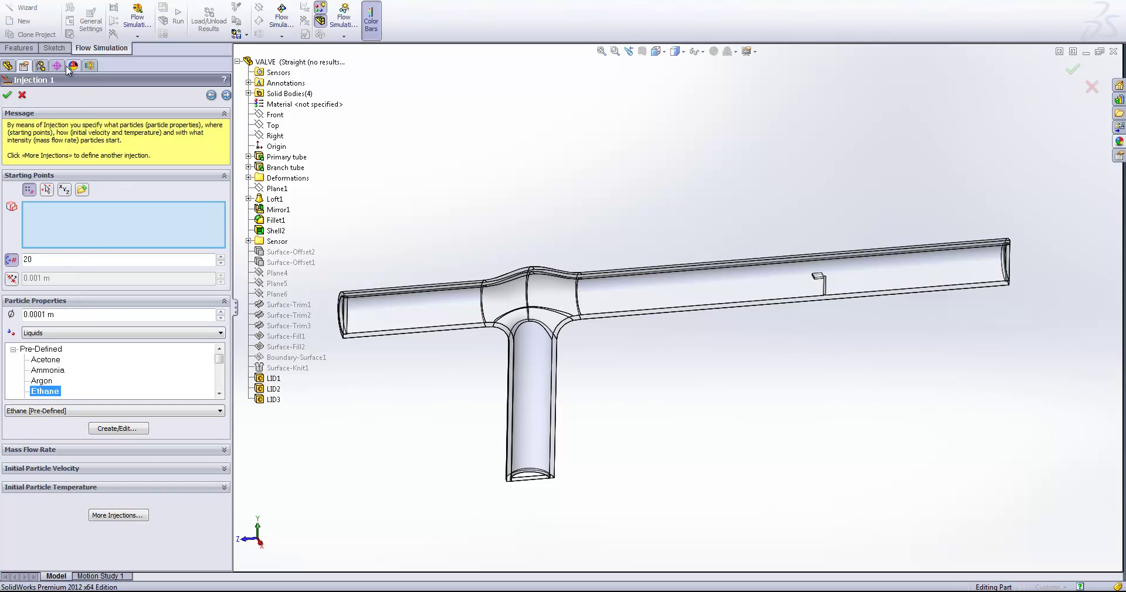
click(89, 66)
scroll(125, 119, up, 6)
scroll(88, 123, down, 1)
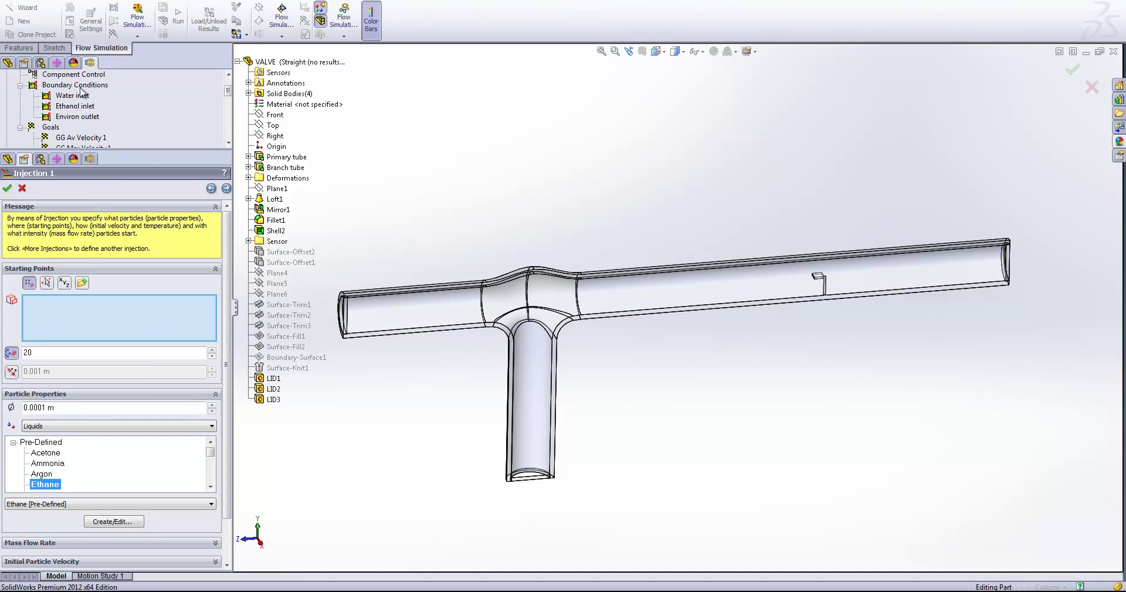
click(80, 106)
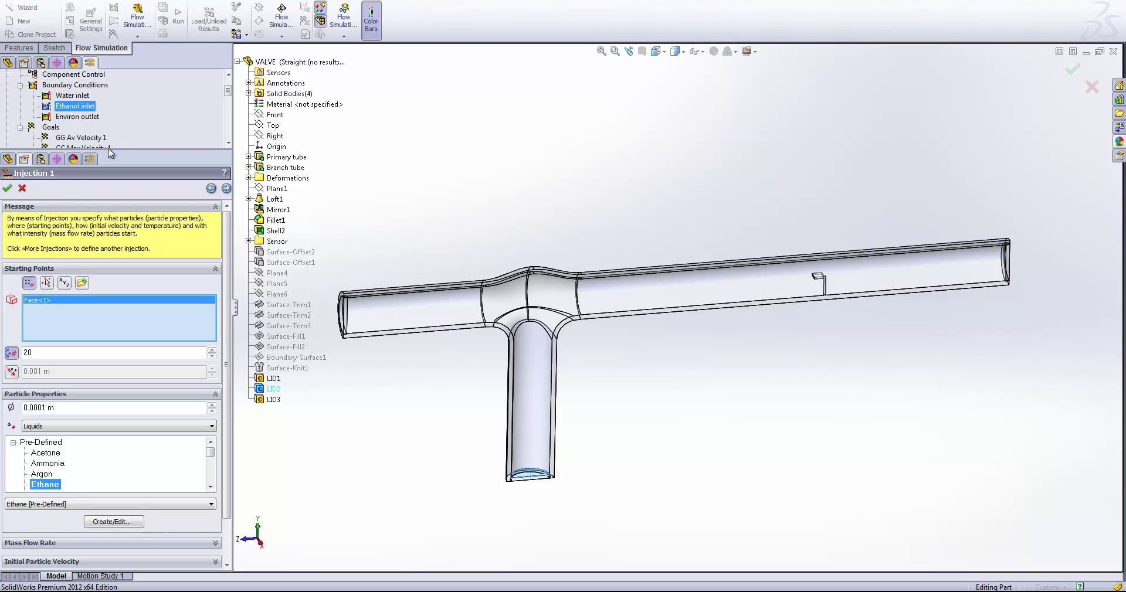
drag(108, 145, 78, 59)
Step: Give the injection 50 starting points, a particle diameter of 0.00001 m and the predefined liquid Ethanol as material
key(Tab)
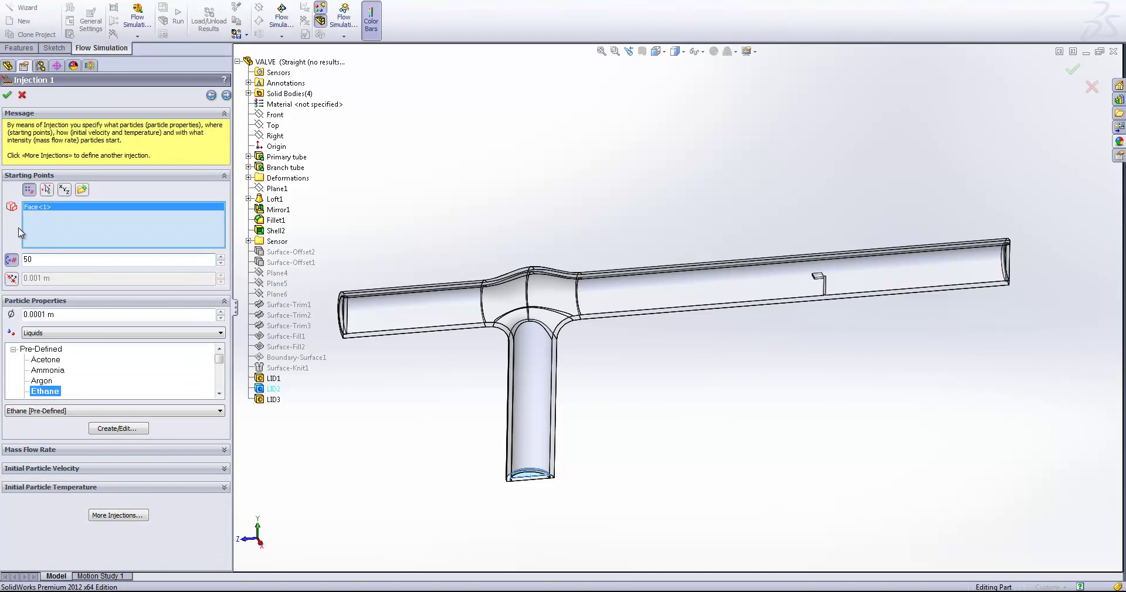
text(1)
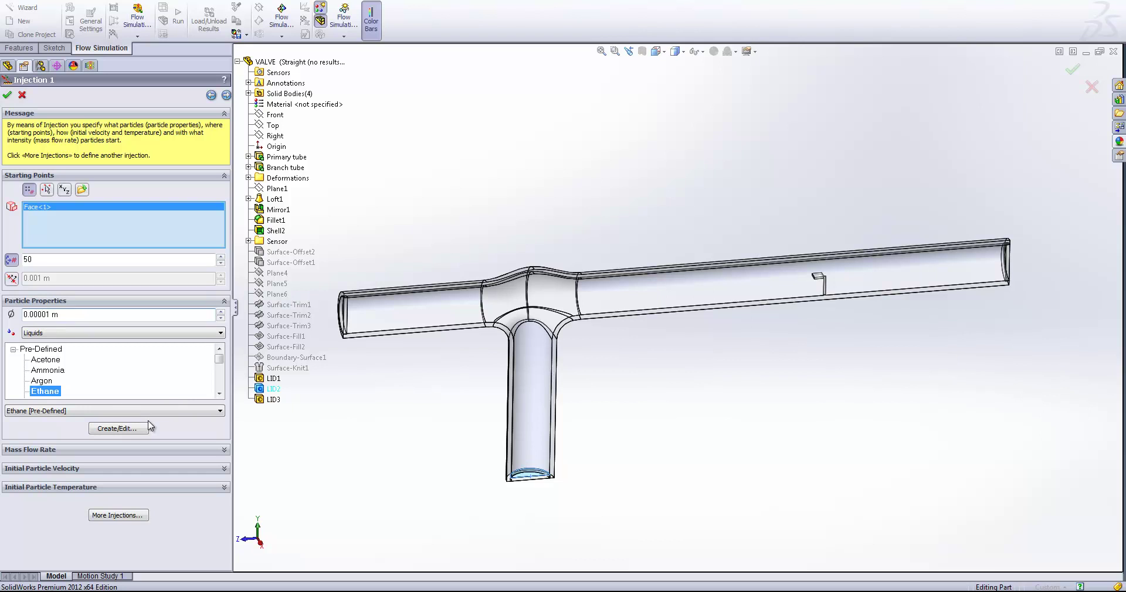
click(219, 394)
click(220, 394)
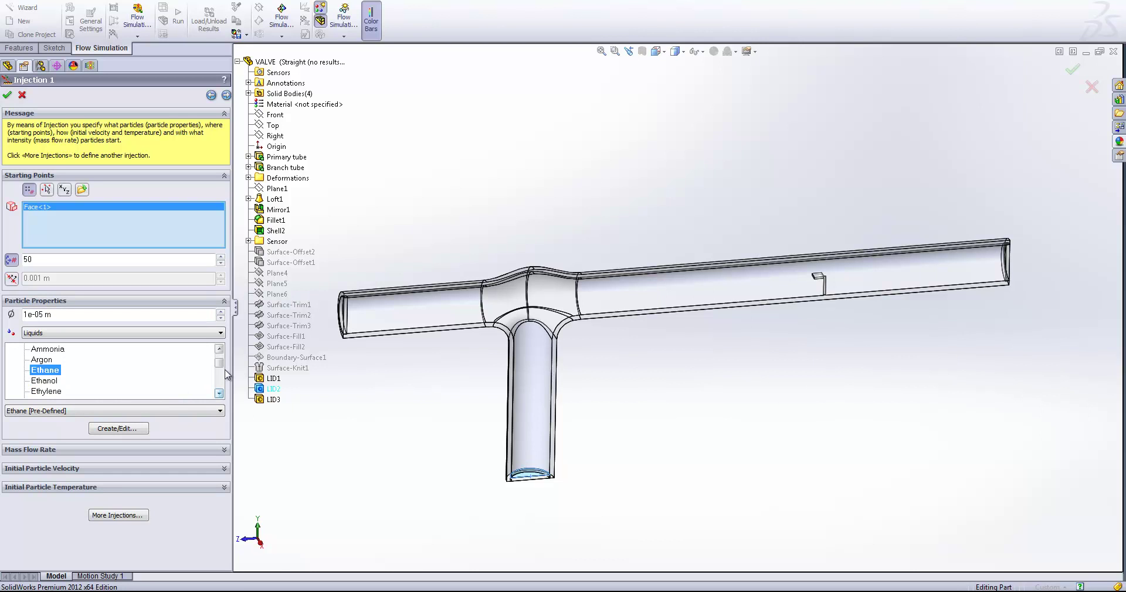
scroll(227, 375, down, 1)
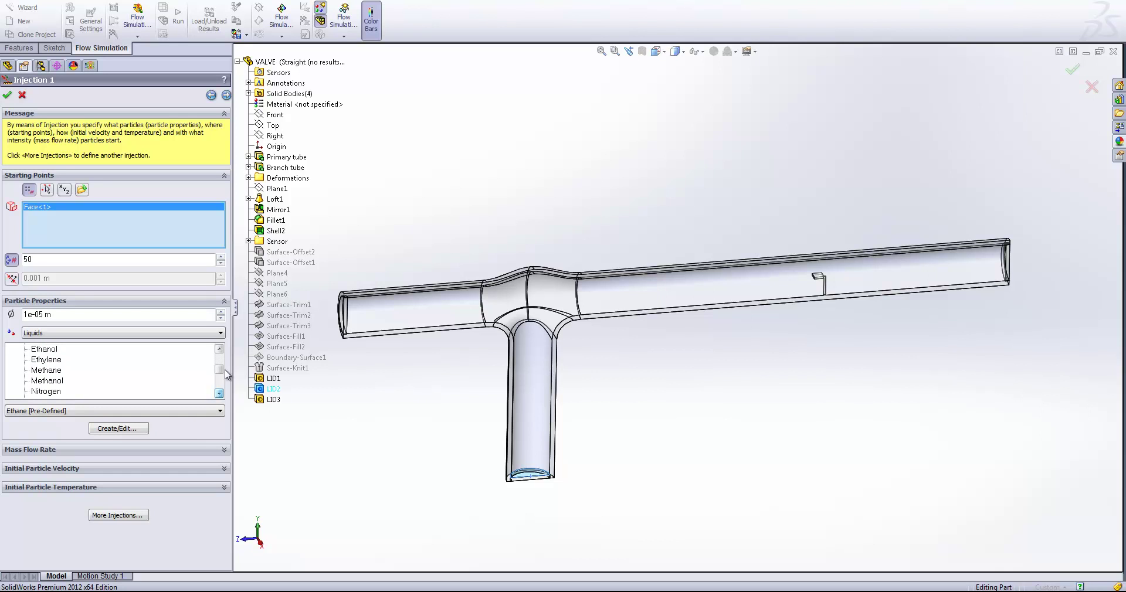
click(46, 350)
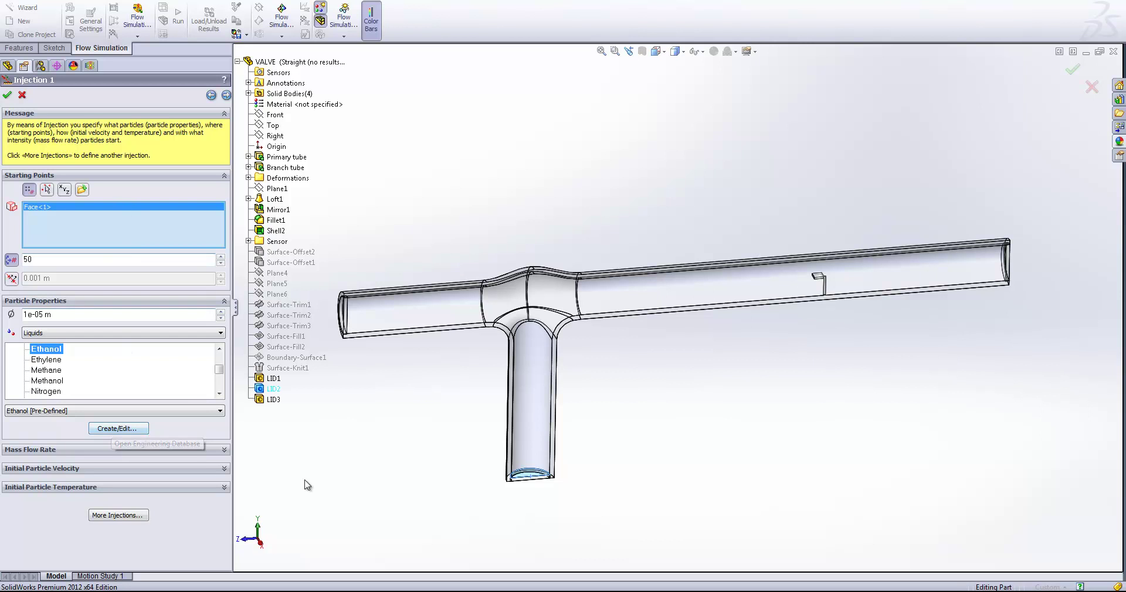
Step: Set the injection's mass flow rate to 0.0001 kg/s and advance the wizard to the default wall condition
click(114, 450)
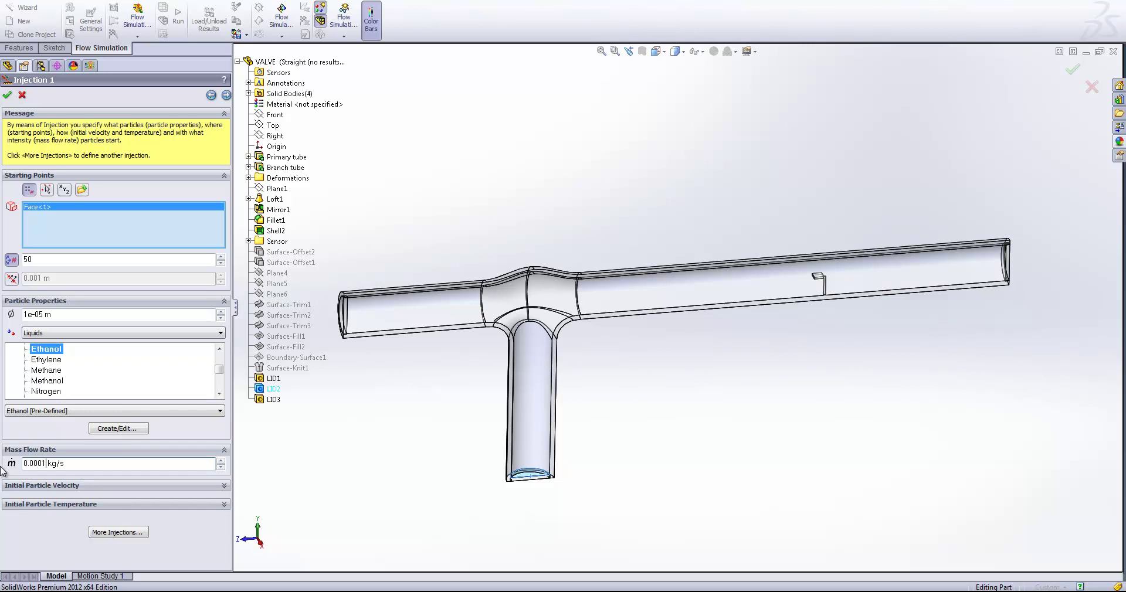
text(0.0001)
key(Tab)
click(227, 95)
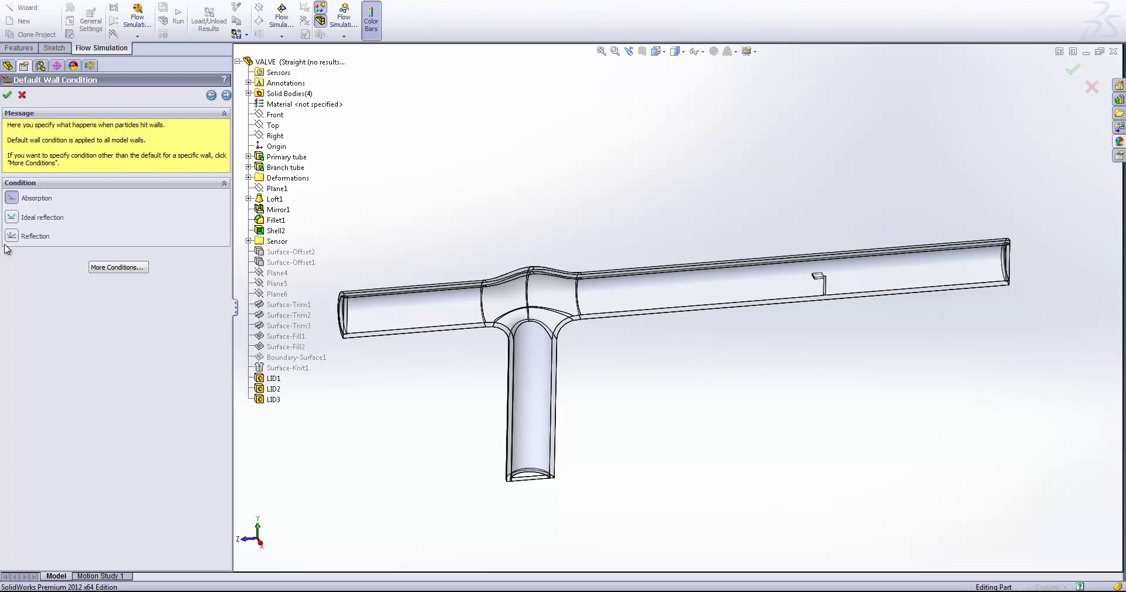
Step: Set the default wall condition to Ideal reflection and advance past the physical settings to the calculation settings
click(11, 217)
click(226, 96)
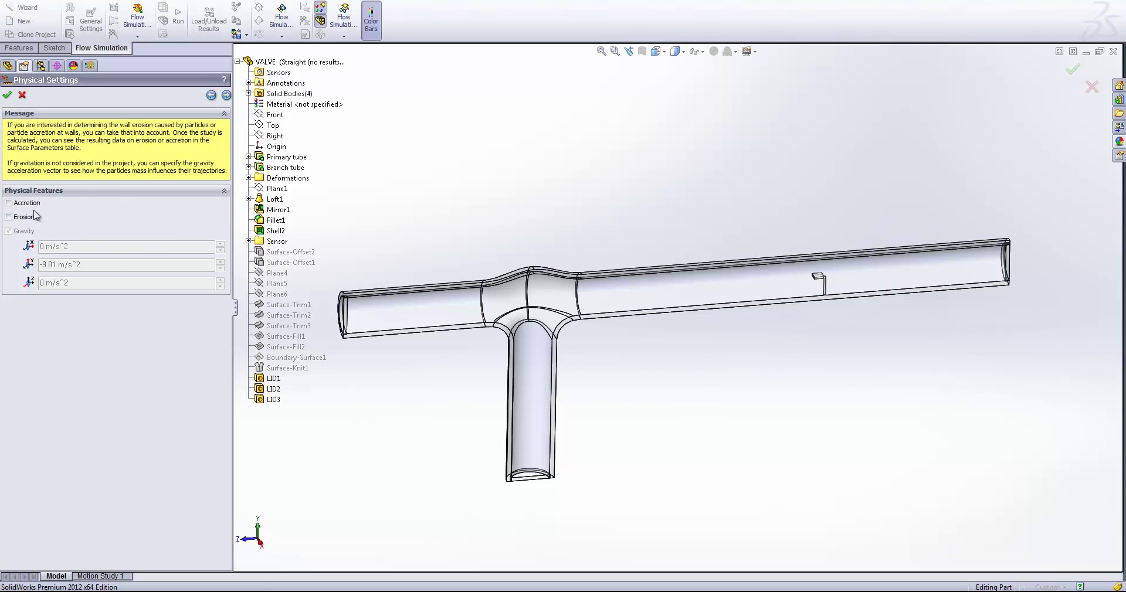
click(226, 96)
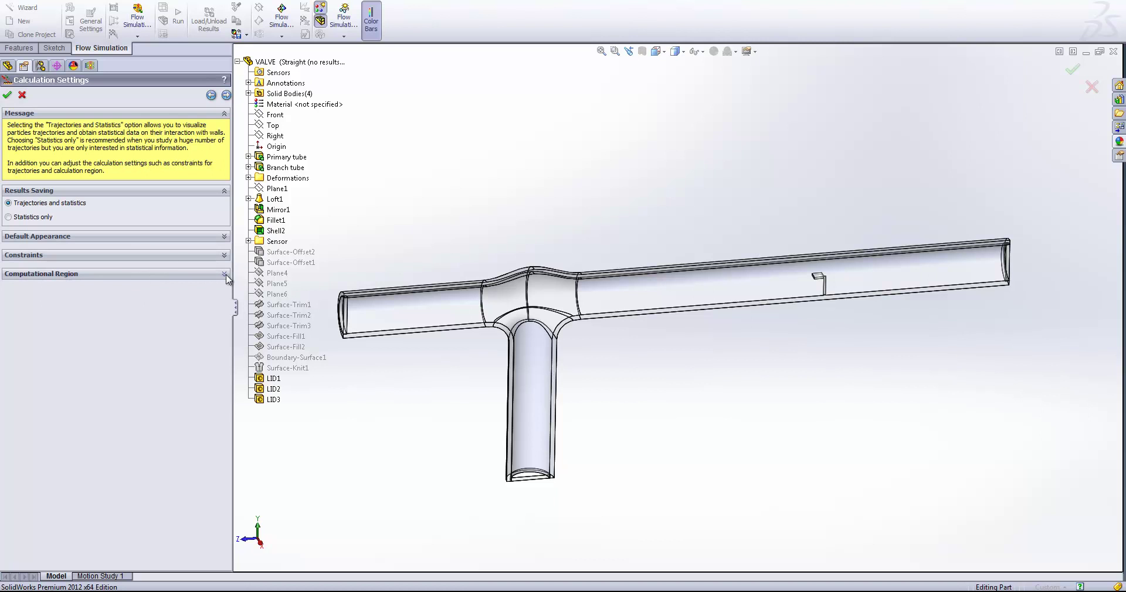
Step: Review the calculation constraints and computational region, and run the particle study with trajectories and statistics saved
click(225, 255)
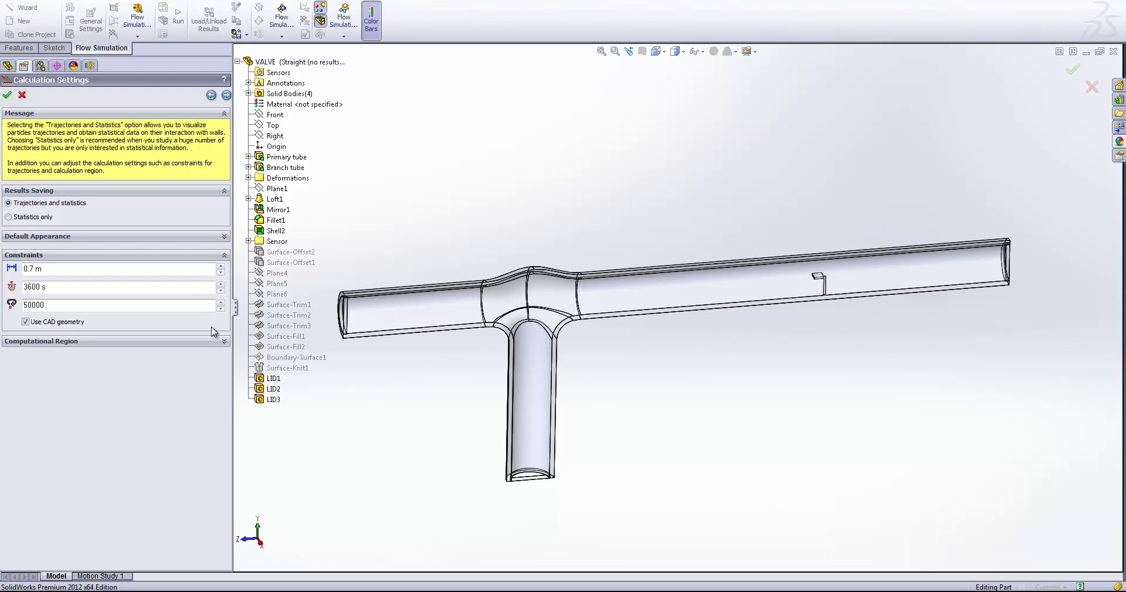
click(225, 344)
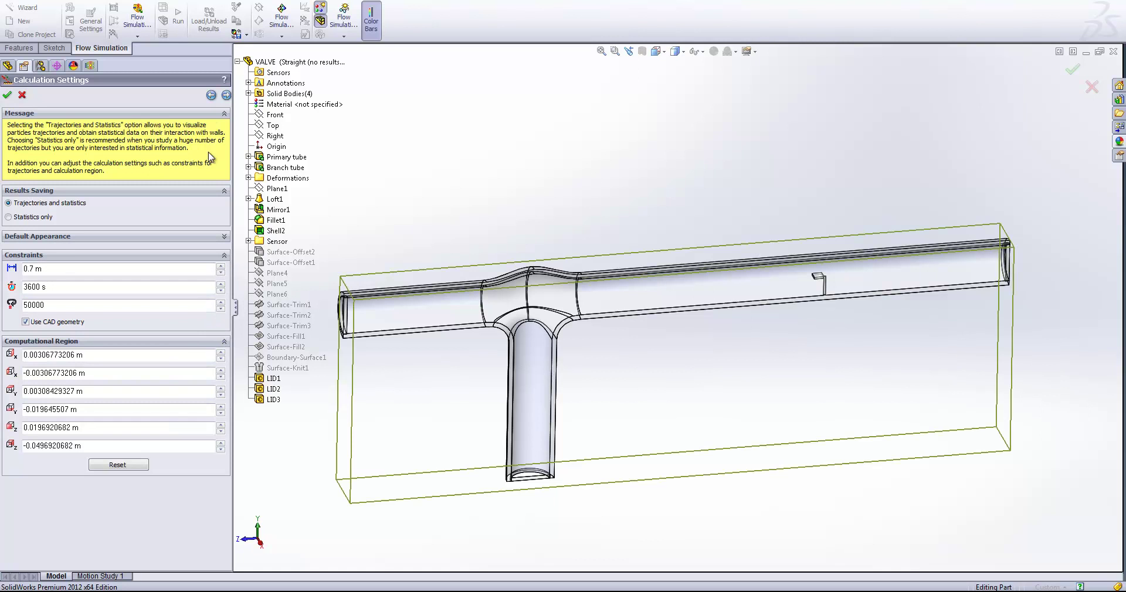
click(227, 95)
click(123, 226)
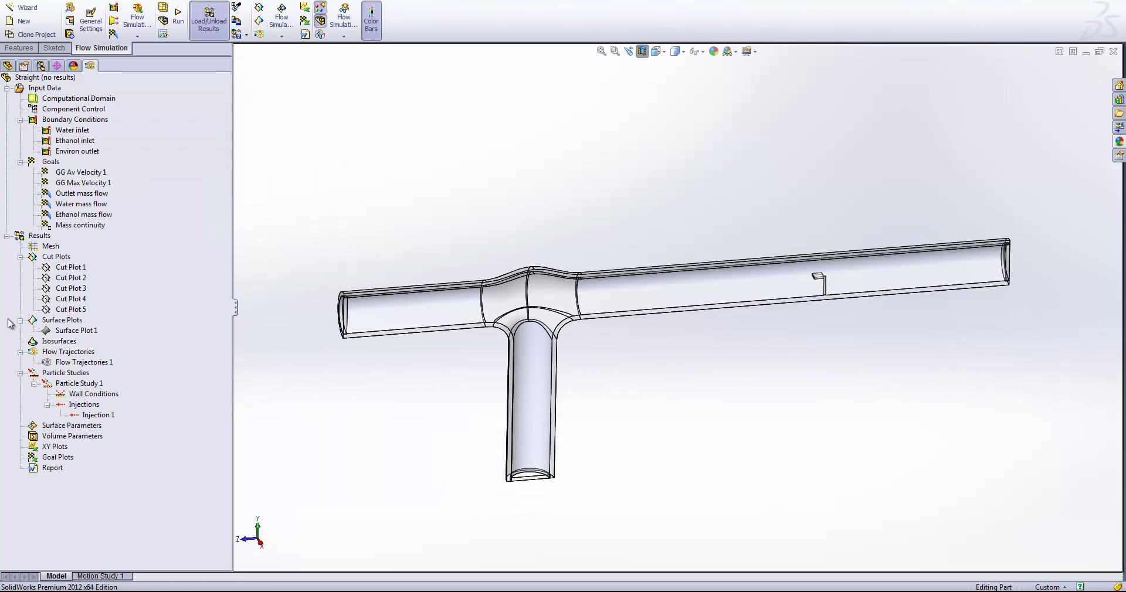
Step: Show the particle trajectories of Injection 1 and play their animation
right_click(98, 418)
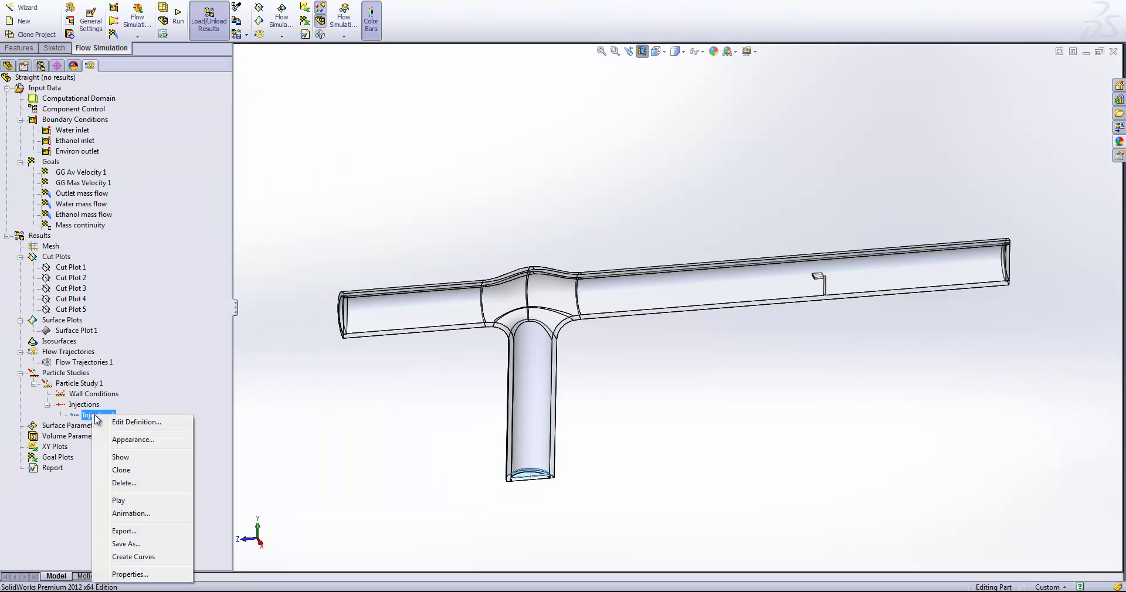
click(129, 457)
scroll(703, 351, down, 2)
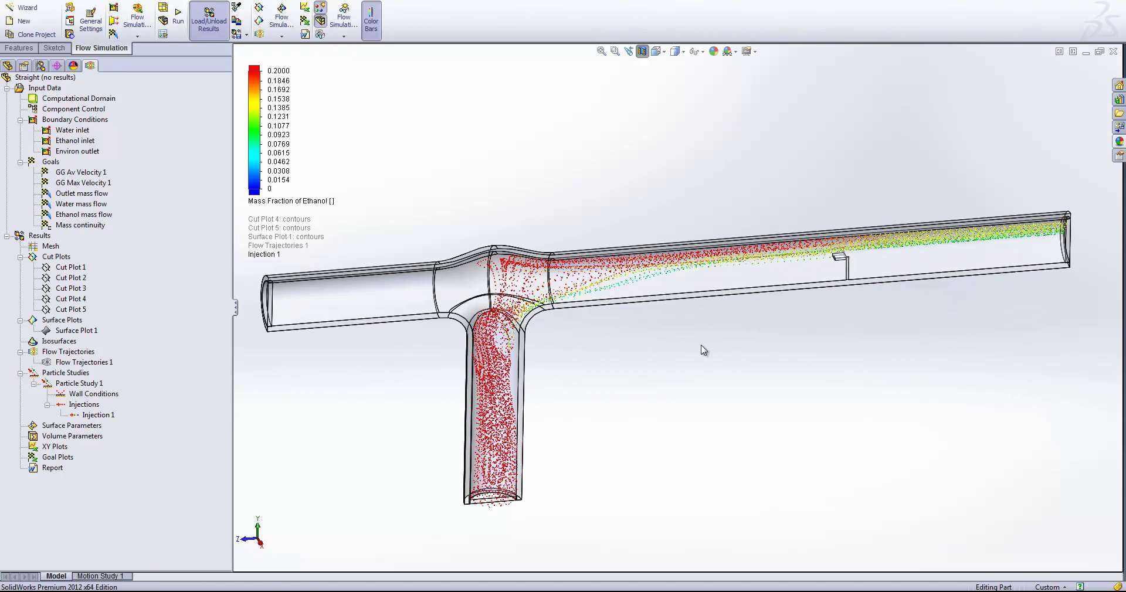
scroll(623, 340, down, 1)
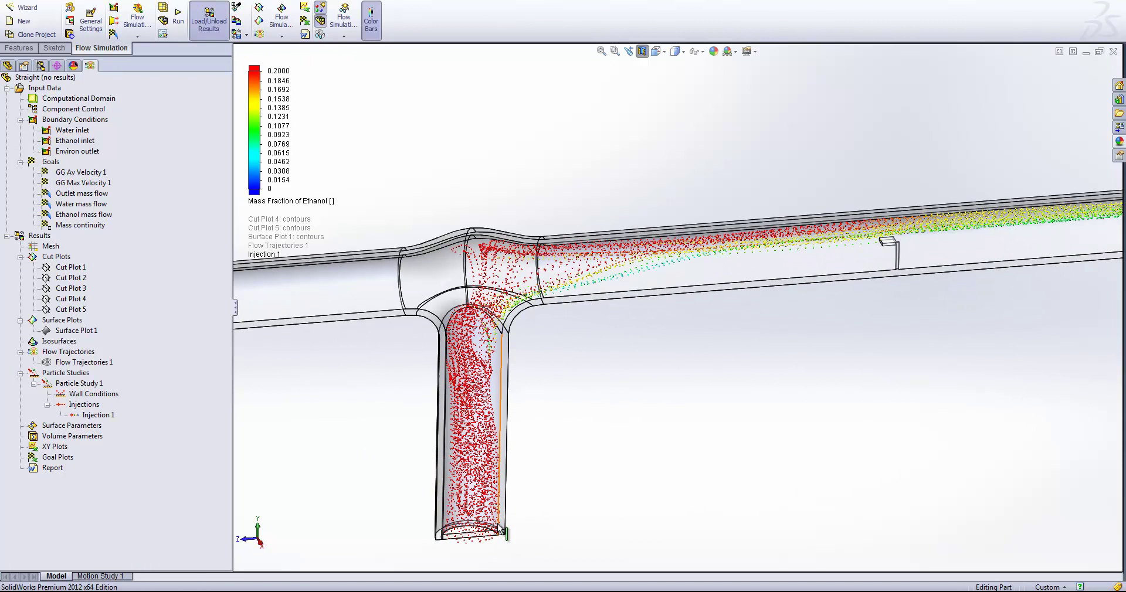
right_click(97, 415)
click(148, 331)
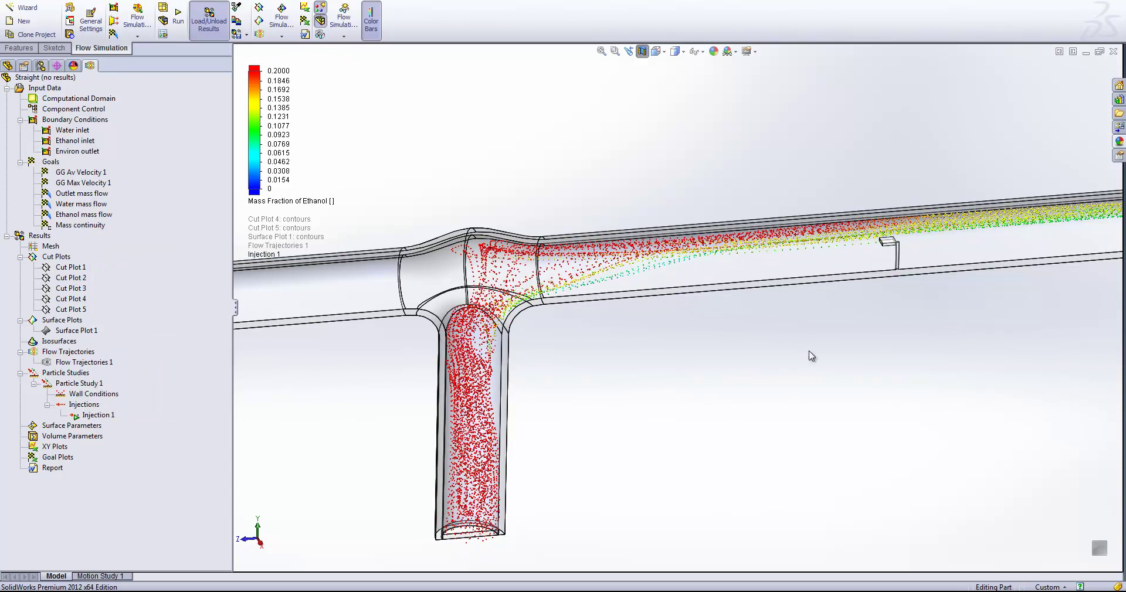
Step: Examine the animated ethanol particles in the branch tube, at the junction, around the sensor and at the outlet
ctrl+middle_drag(764, 372, 581, 336)
scroll(387, 394, down, 5)
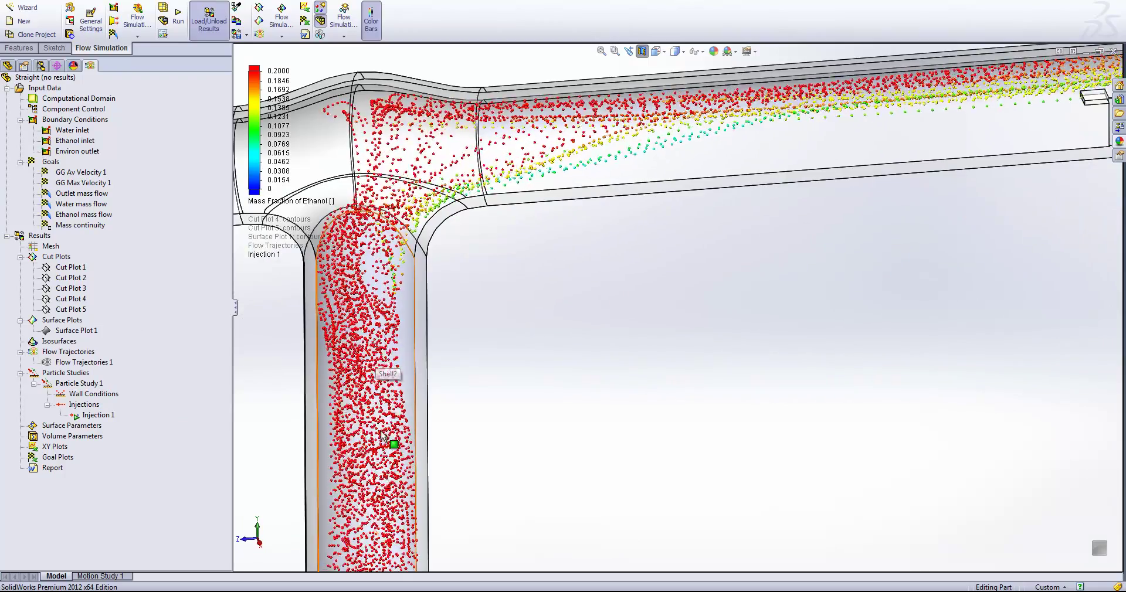
scroll(371, 499, down, 2)
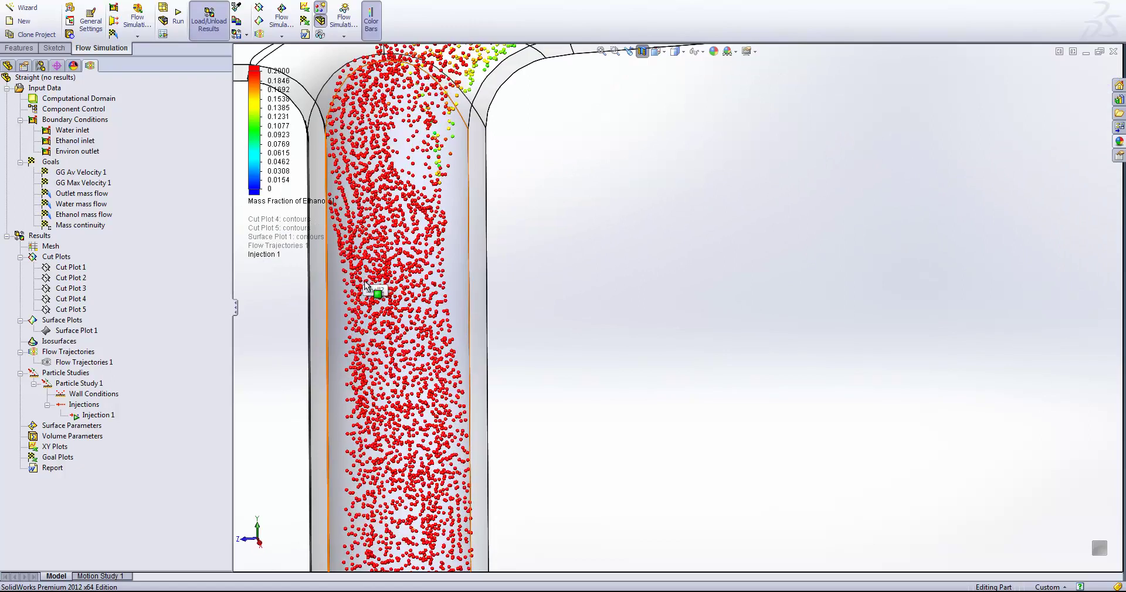
scroll(674, 252, up, 5)
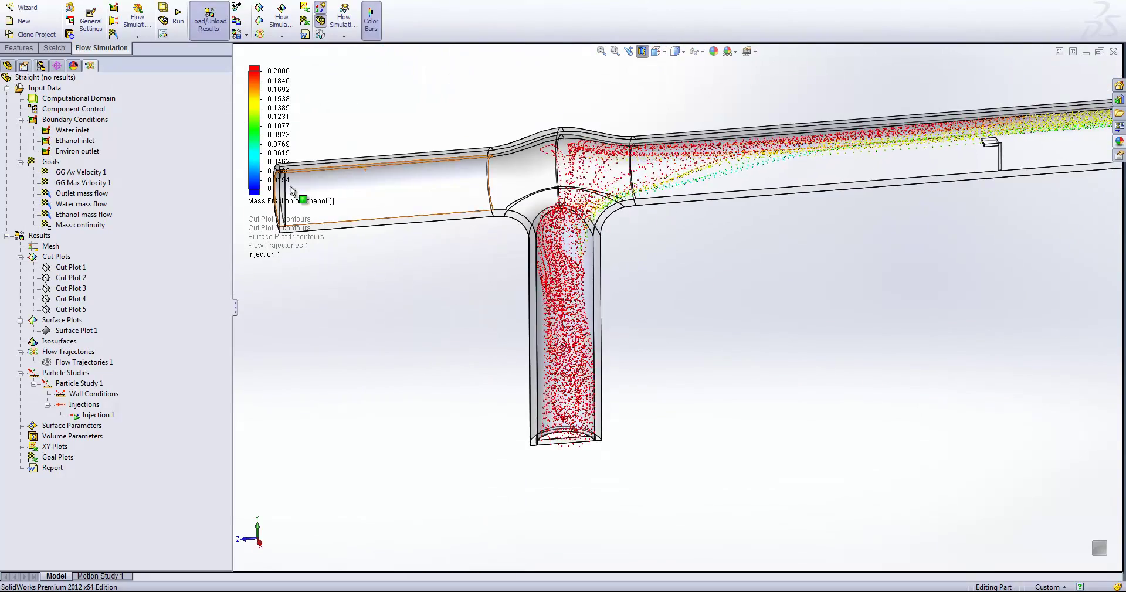
scroll(737, 229, down, 3)
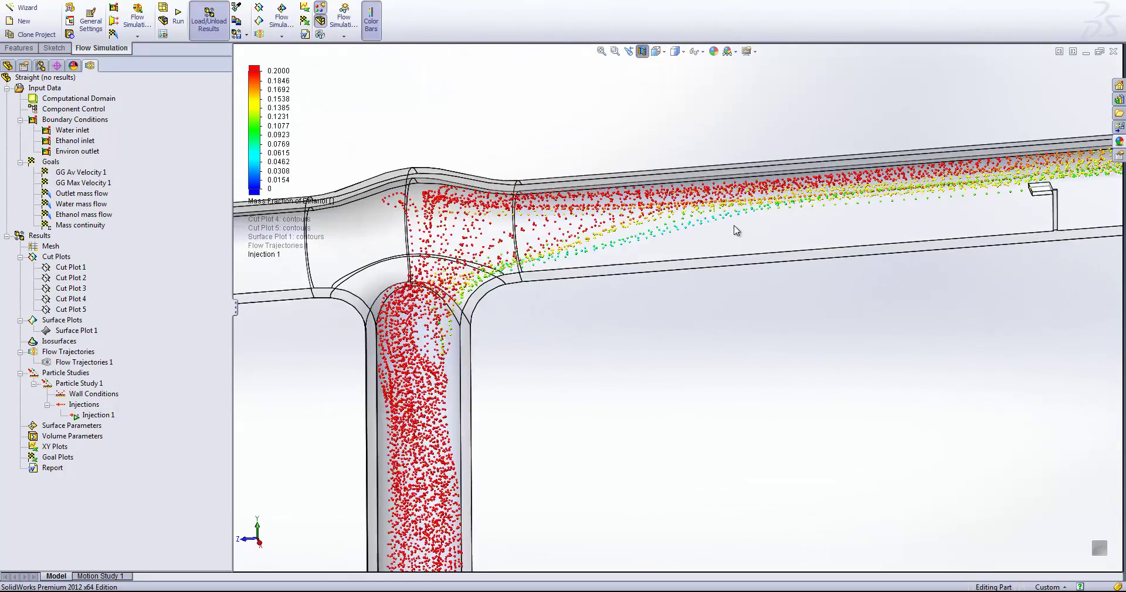
scroll(693, 254, down, 3)
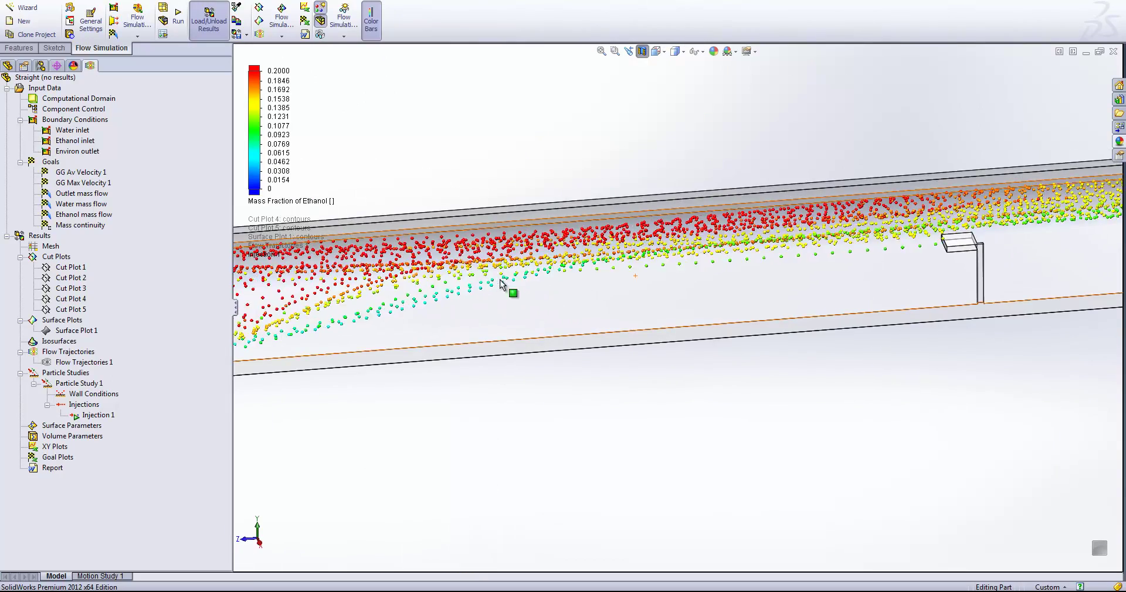
mouse_move(693, 254)
middle_down()
mouse_move(1025, 253)
mouse_move(824, 296)
mouse_move(812, 258)
mouse_move(699, 234)
middle_up()
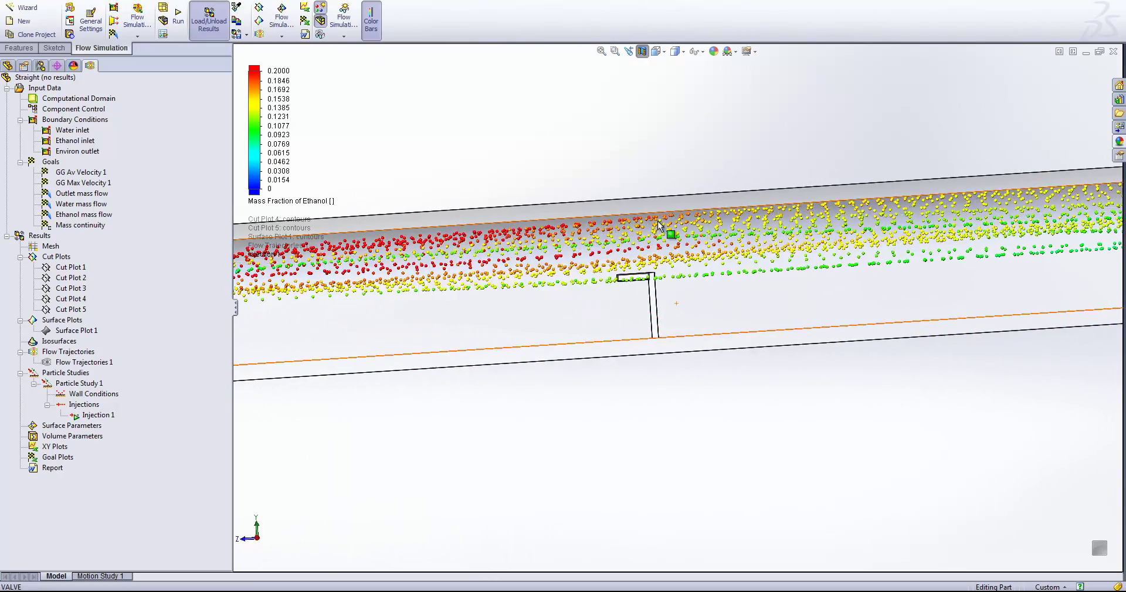
scroll(932, 287, up, 5)
middle_drag(924, 279, 821, 282)
scroll(821, 281, down, 5)
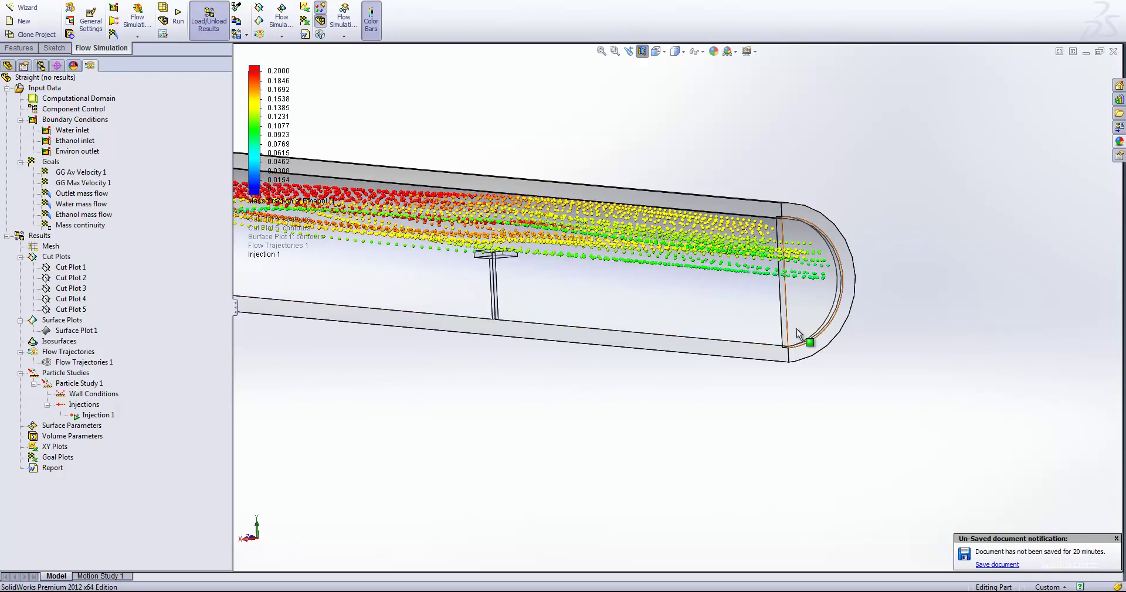
Step: Clear and hide the particle trajectories of Injection 1
scroll(366, 430, up, 4)
ctrl+middle_drag(366, 430, 641, 375)
right_click(94, 415)
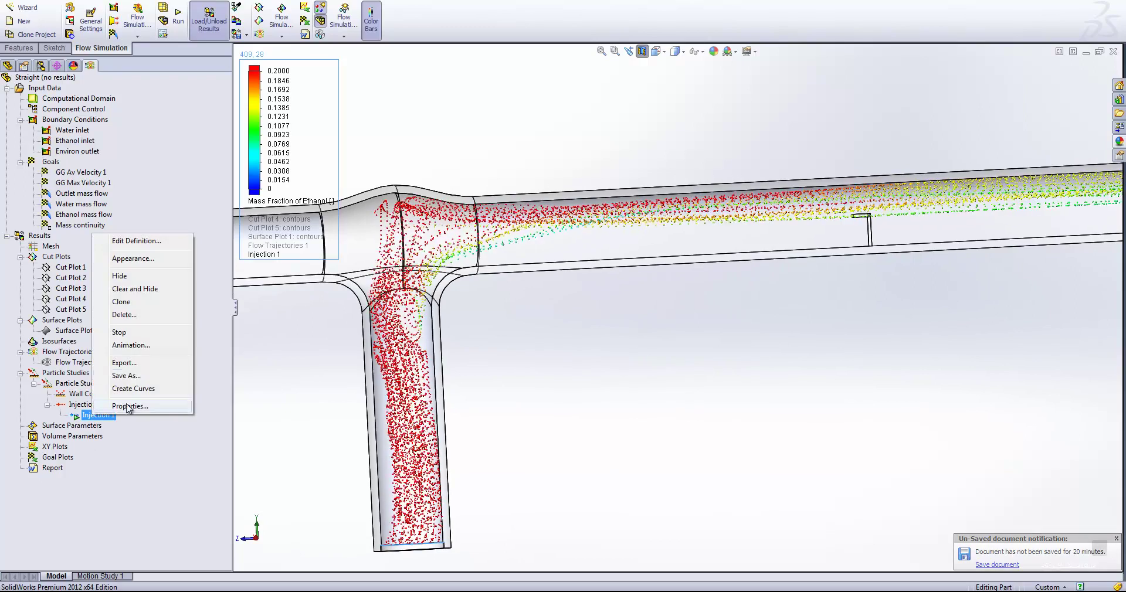
click(136, 288)
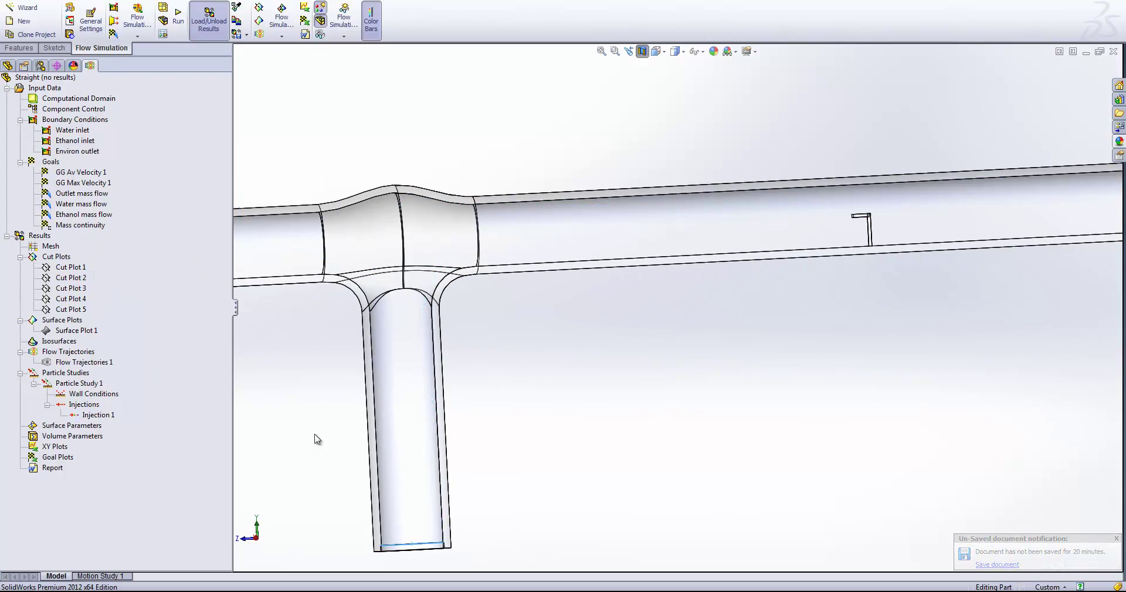
Step: Start a surface parameters evaluation and select the top face of the sensor plate inside the tube
right_click(48, 433)
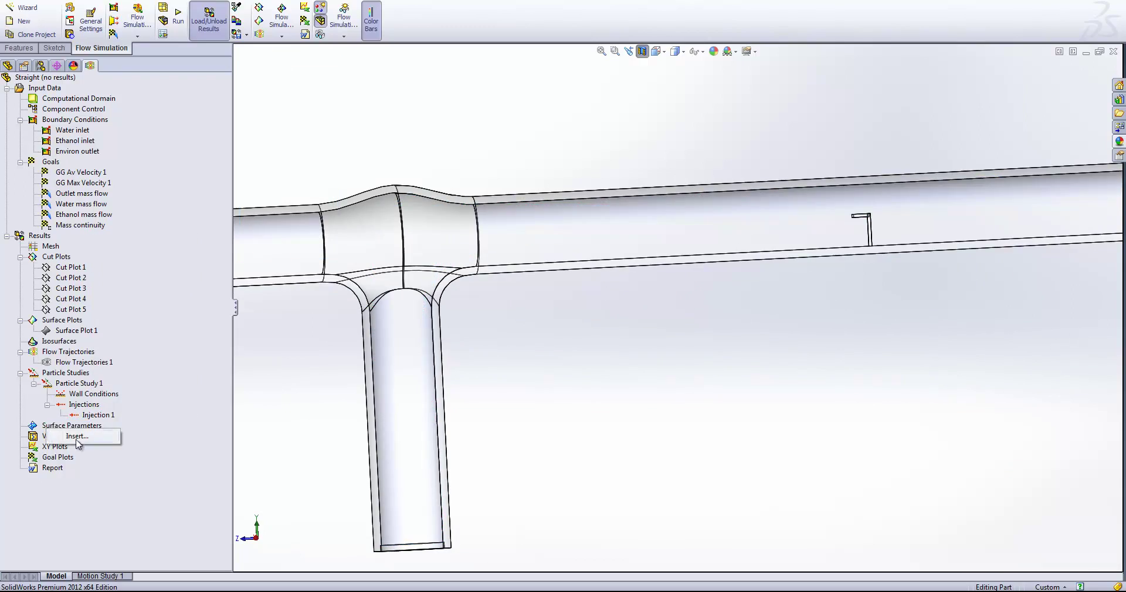
click(77, 440)
middle_drag(837, 256, 881, 324)
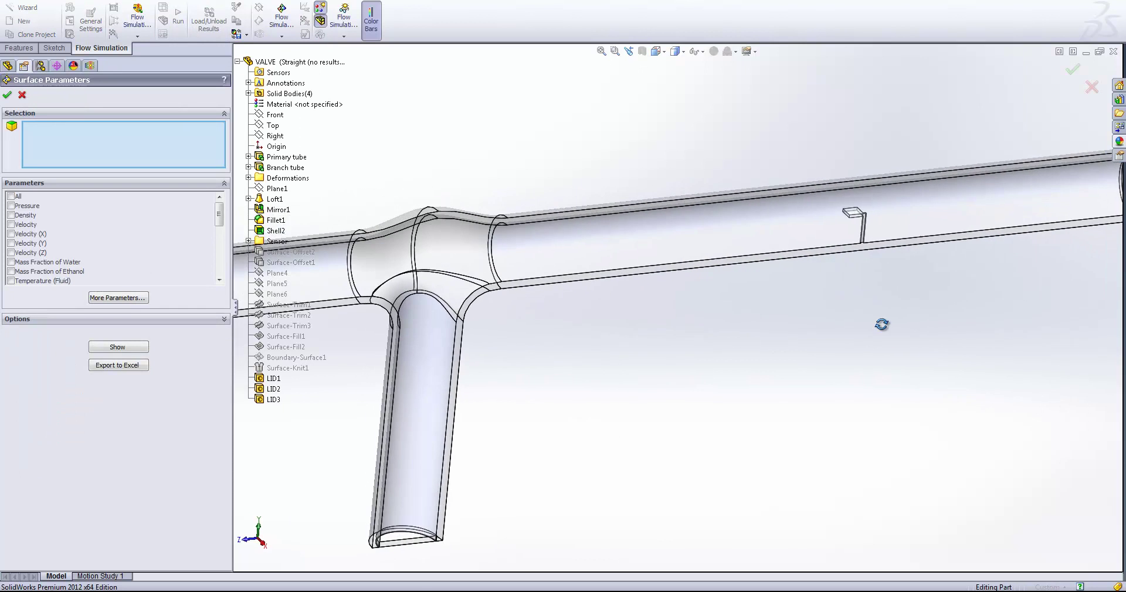
scroll(867, 282, down, 3)
right_click(756, 173)
click(762, 176)
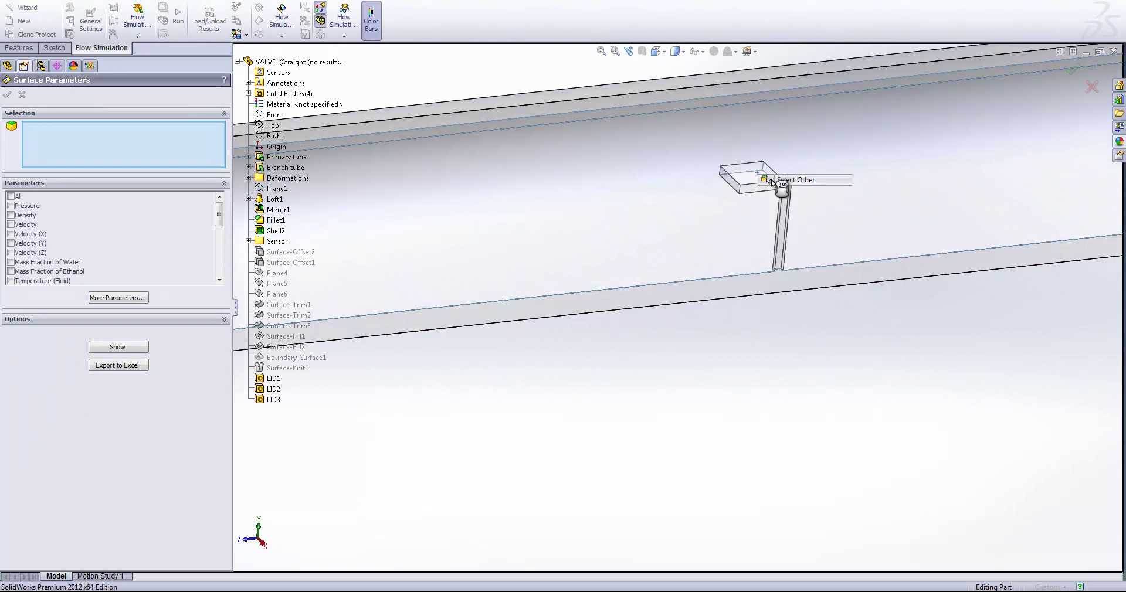
click(739, 184)
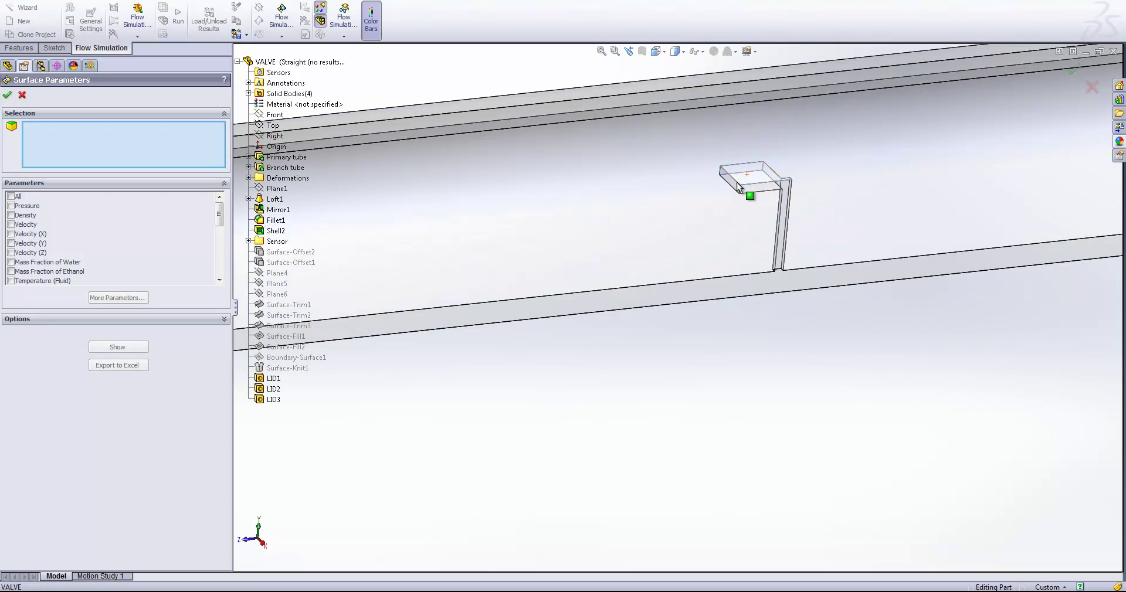
right_click(736, 187)
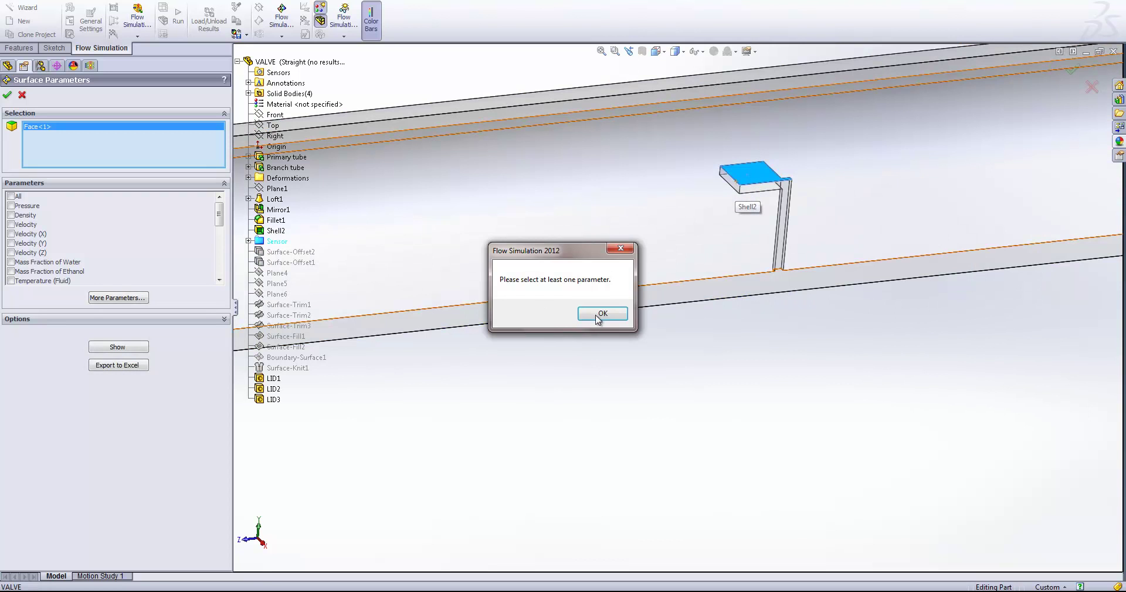
click(601, 314)
Step: Add the sensor plate's adjoining end face to the surface parameters selection
right_click(742, 186)
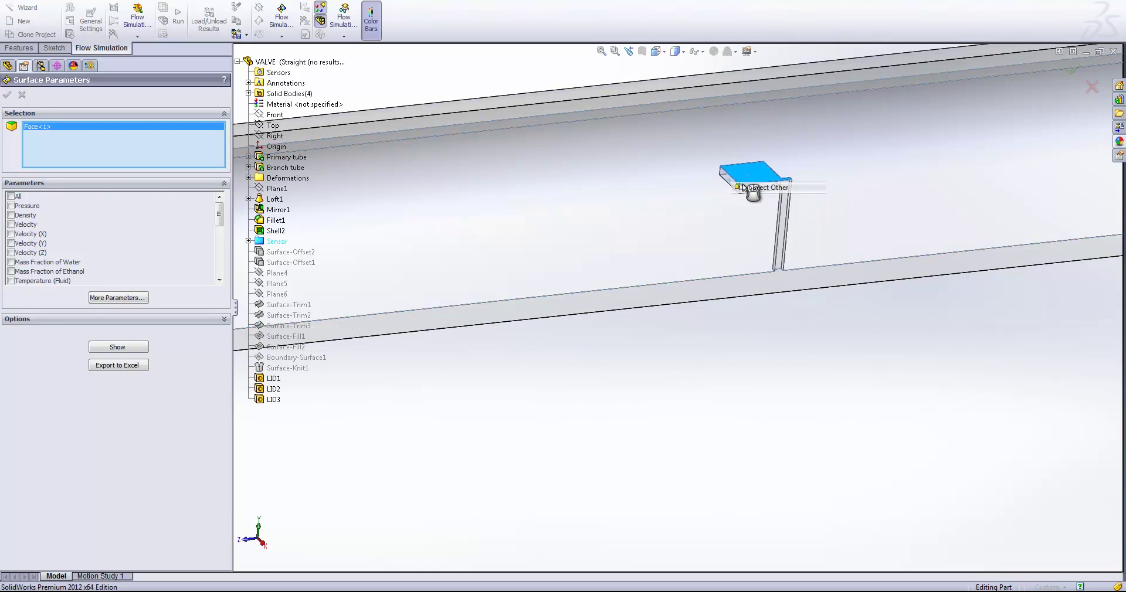
click(743, 187)
click(650, 271)
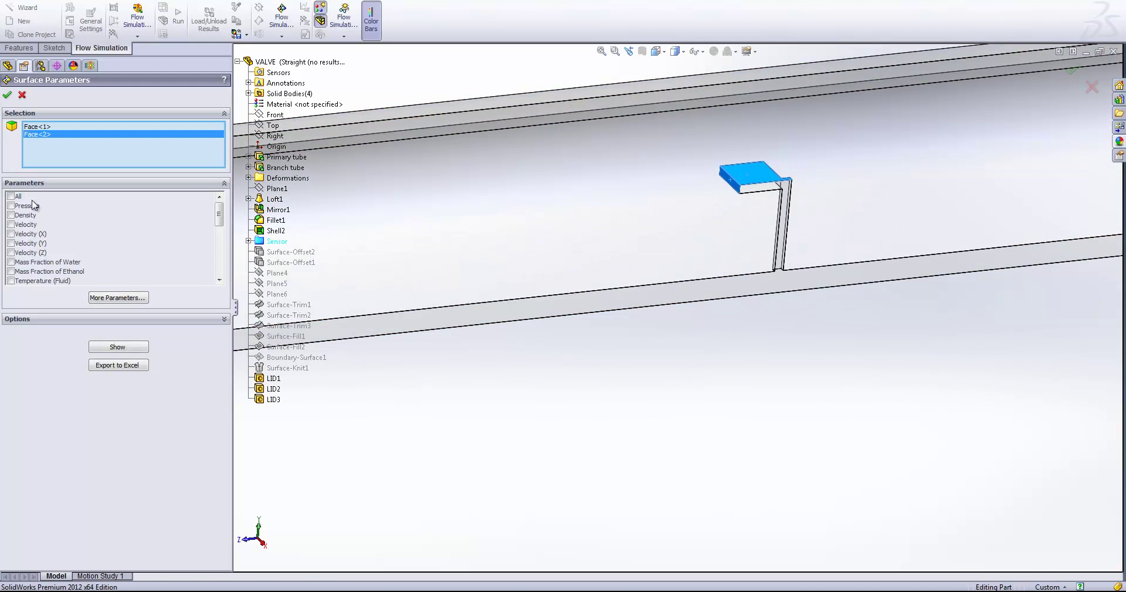
Step: Evaluate Pressure and Mass Fraction of Ethanol on the selected sensor faces, read the results and close the evaluation
click(10, 207)
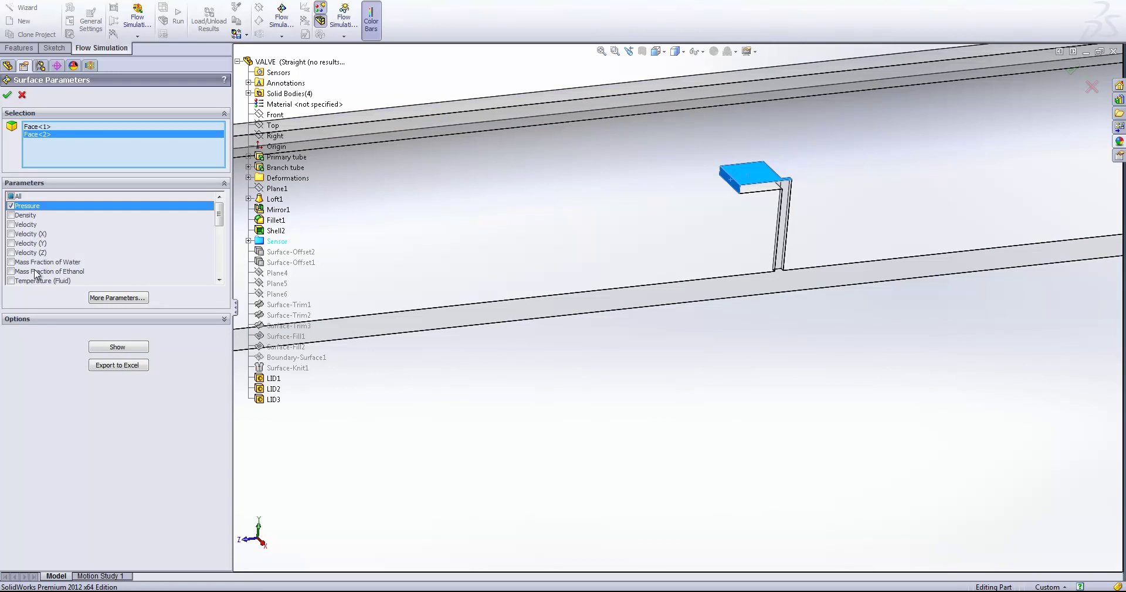
click(11, 272)
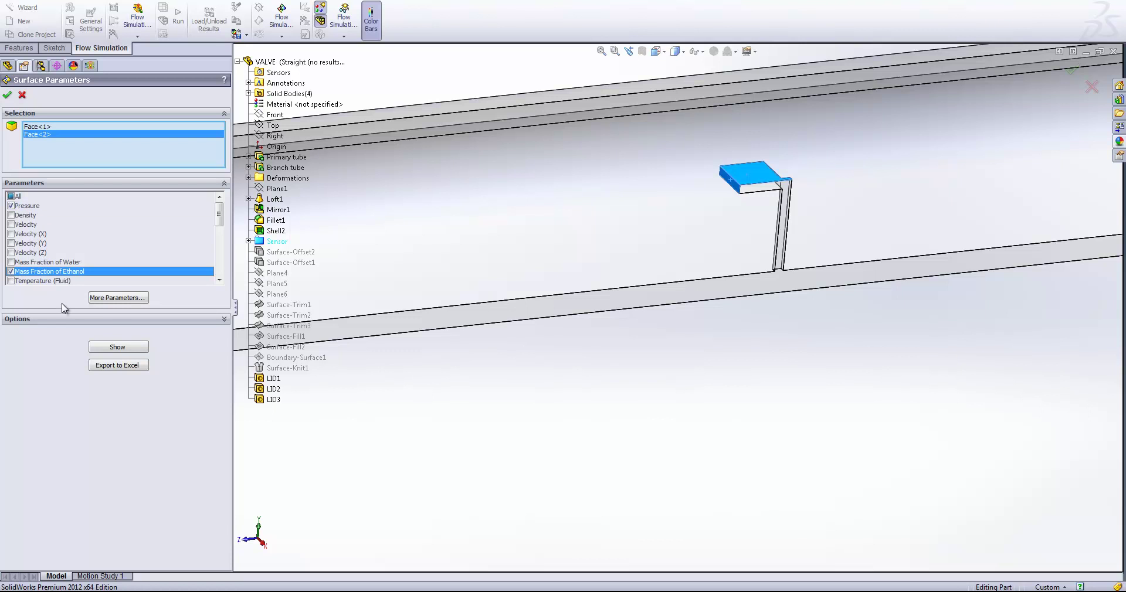
click(135, 349)
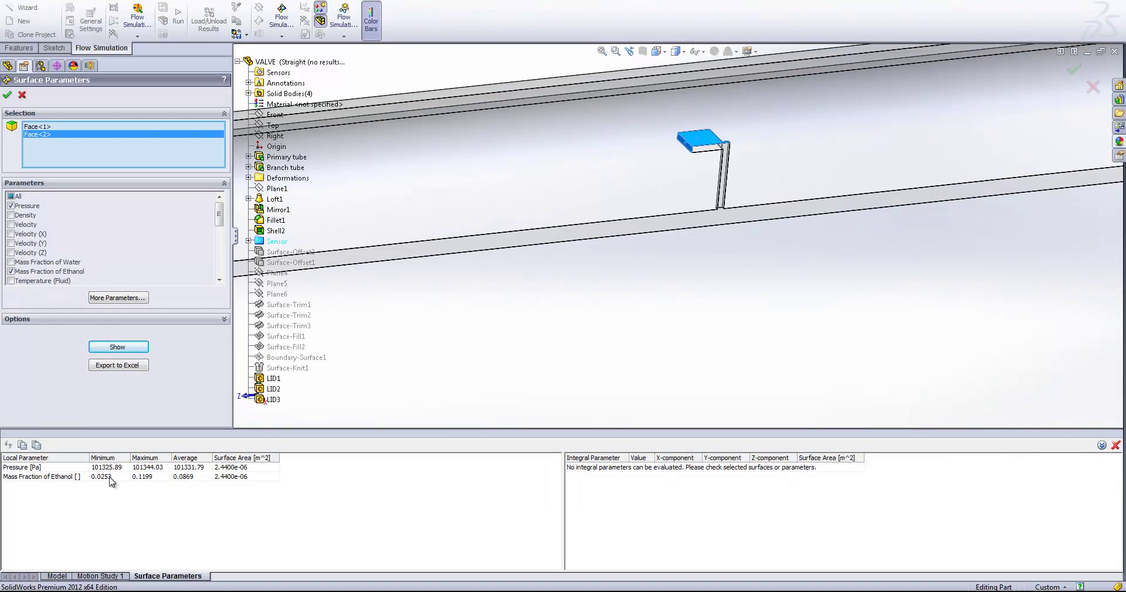
click(151, 477)
click(193, 480)
drag(219, 214, 220, 267)
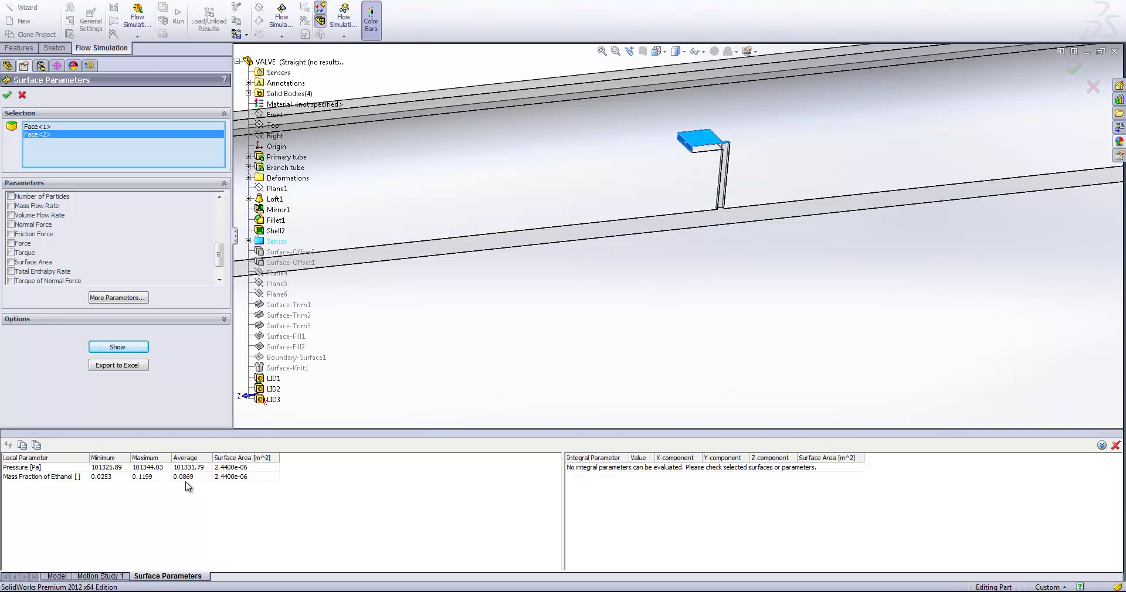
click(22, 94)
Step: Create an XY plot of Mass Fraction of Ethanol over Length along the sensor plate's edge and view its Plot Data sheet in Excel
right_click(50, 450)
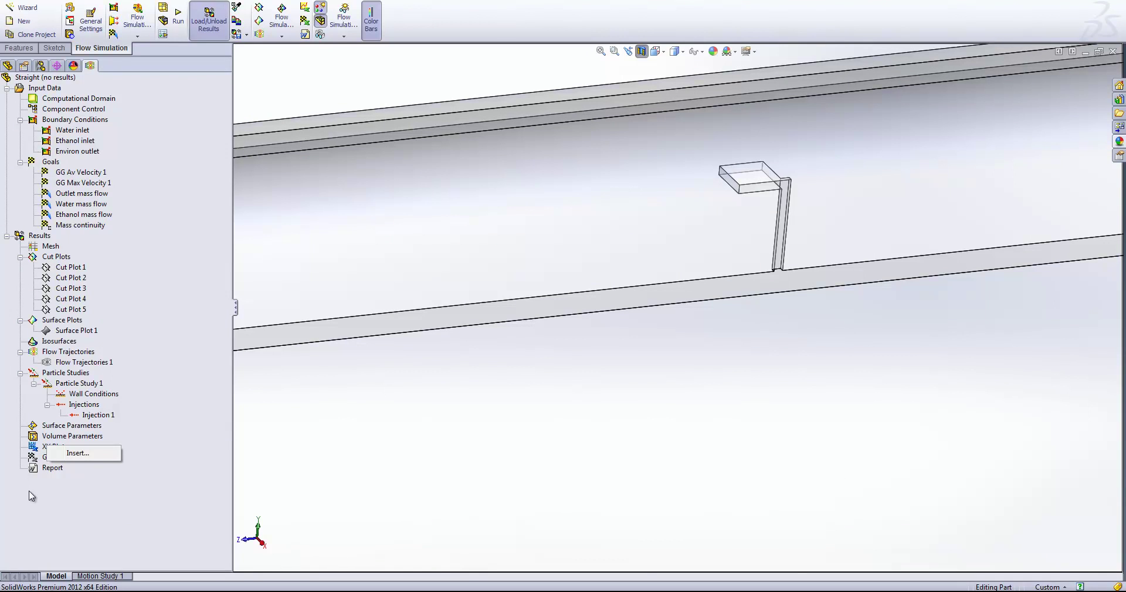
click(76, 456)
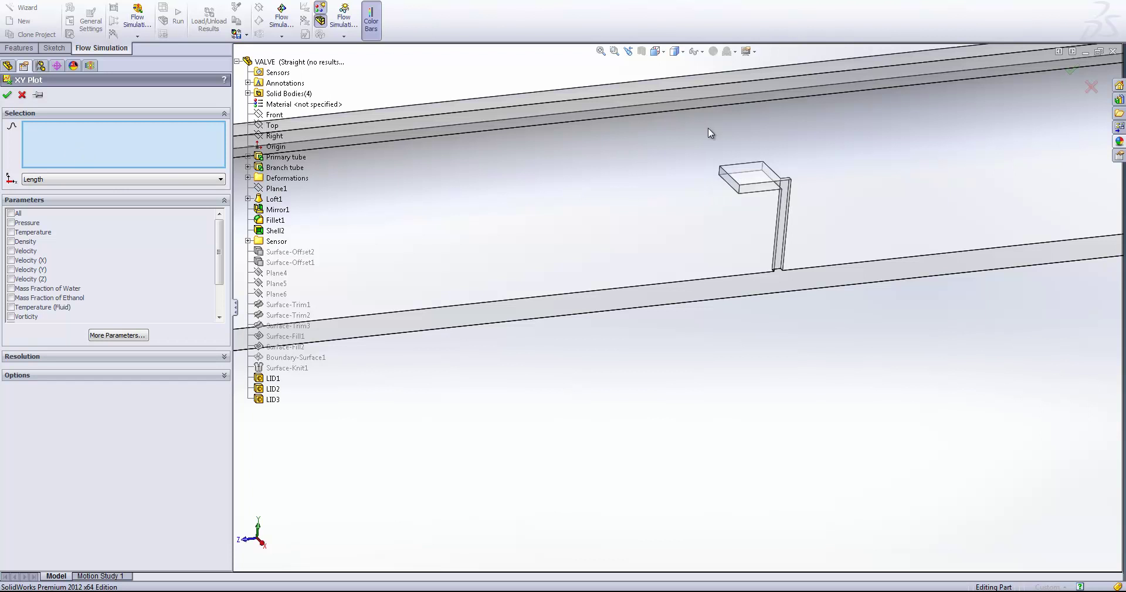
right_click(736, 182)
click(740, 183)
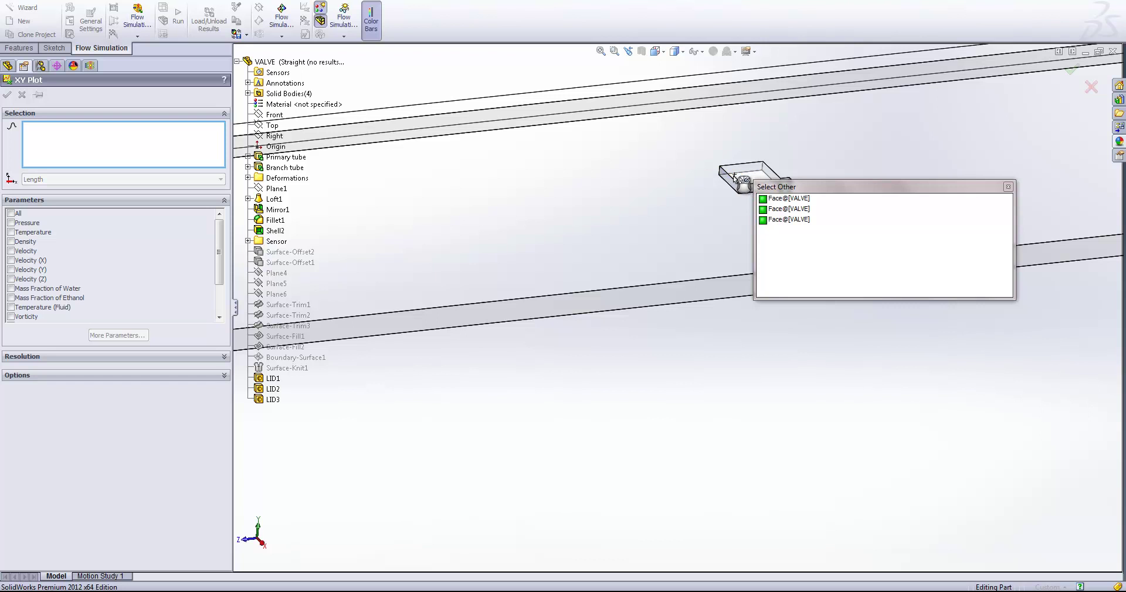
click(734, 176)
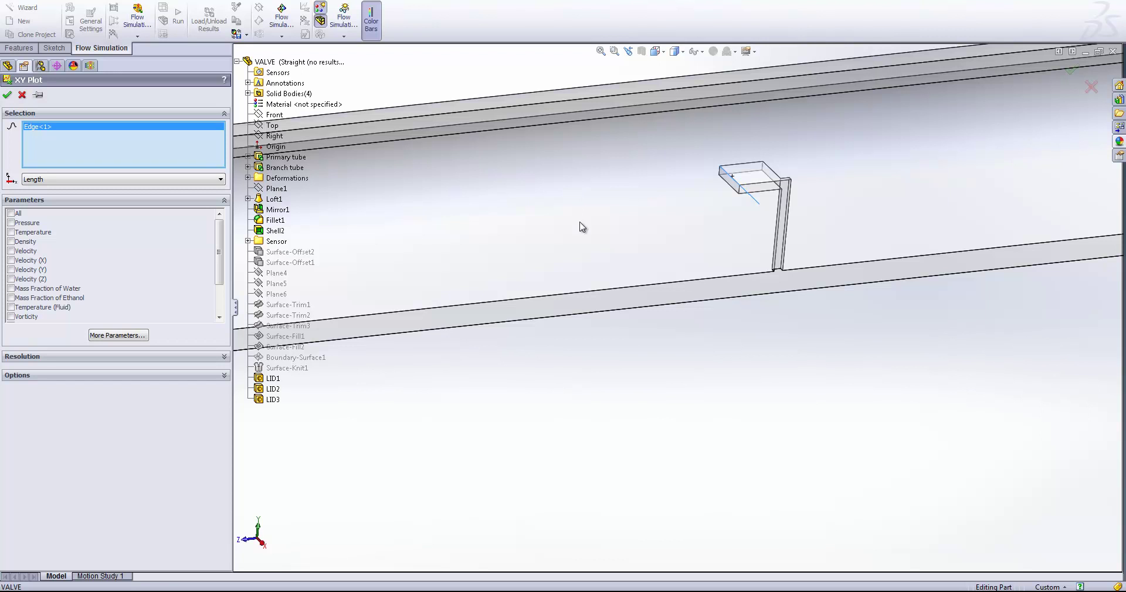
click(11, 298)
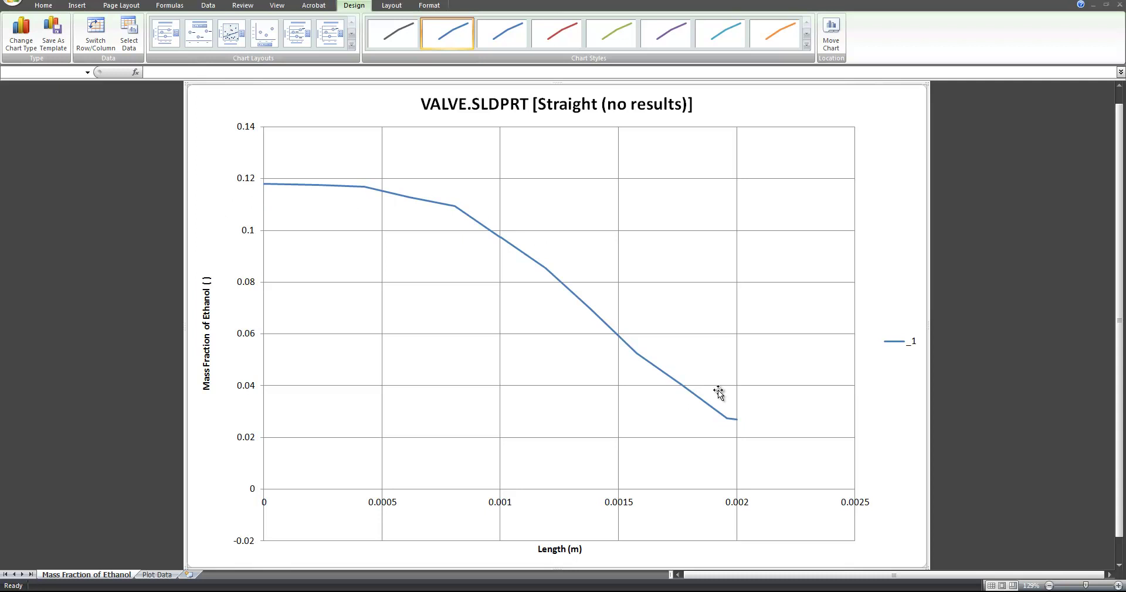
click(155, 575)
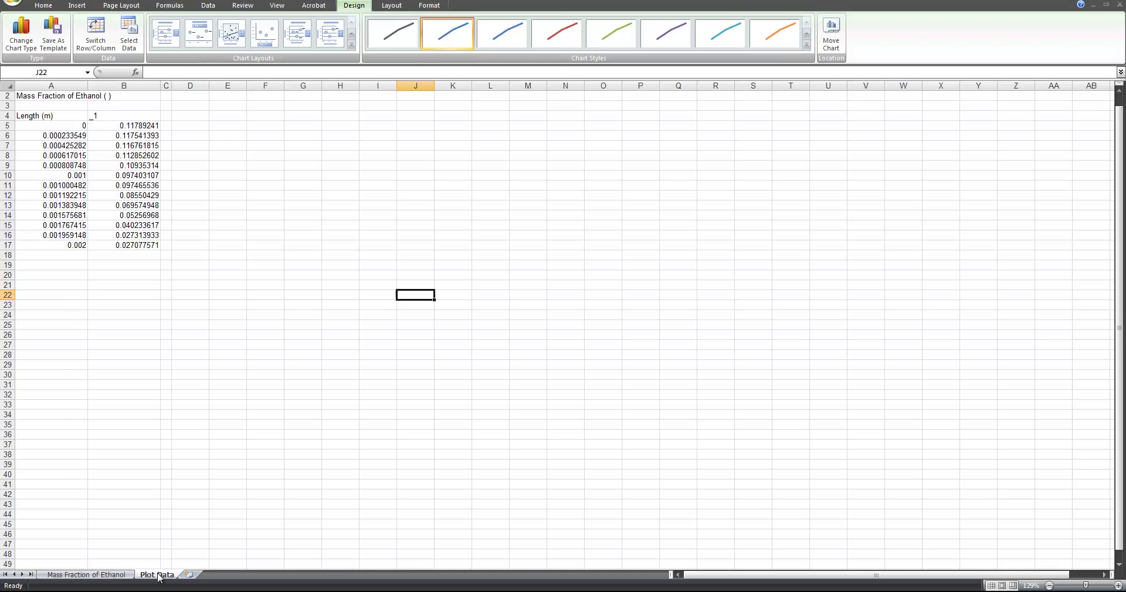
Step: Review the length and ethanol mass fraction values in the Plot Data sheet, then close the xy-plots1 workbook without saving
drag(32, 119, 143, 251)
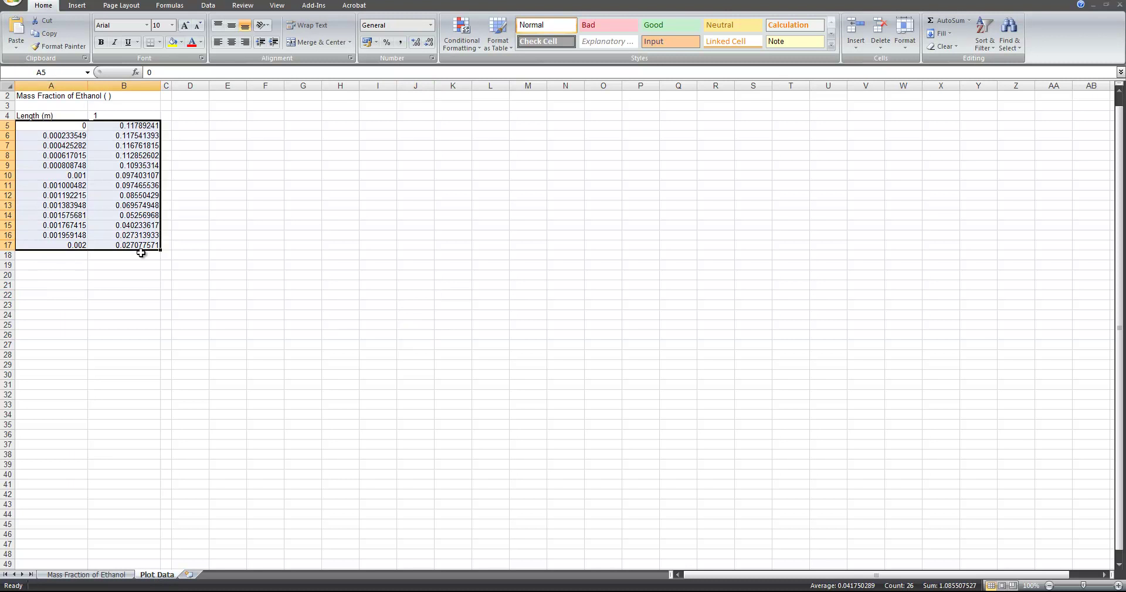
click(492, 299)
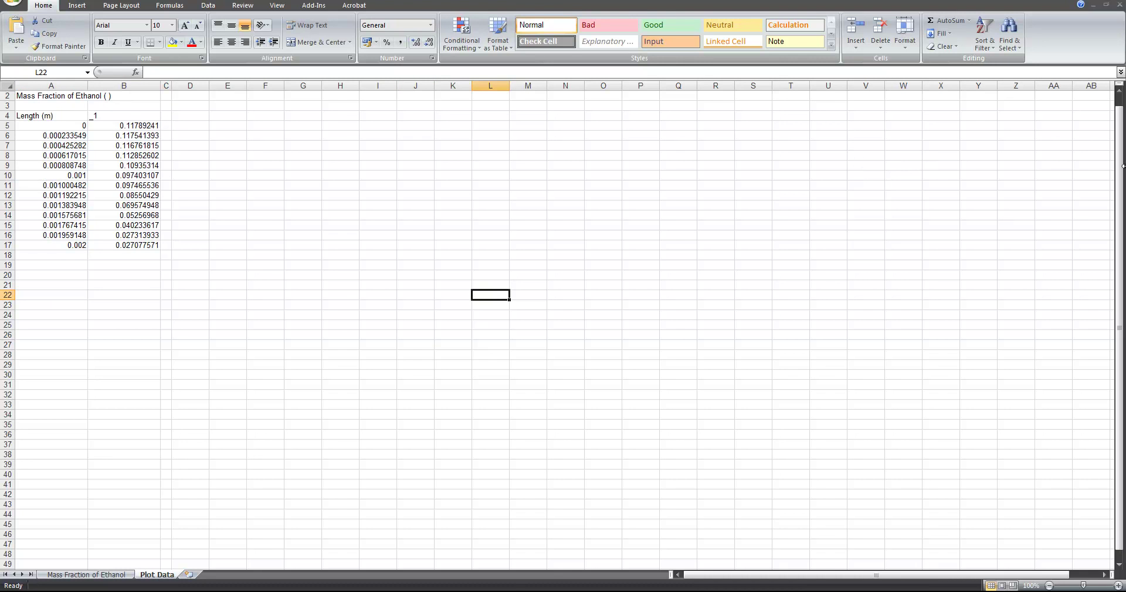
click(1119, 4)
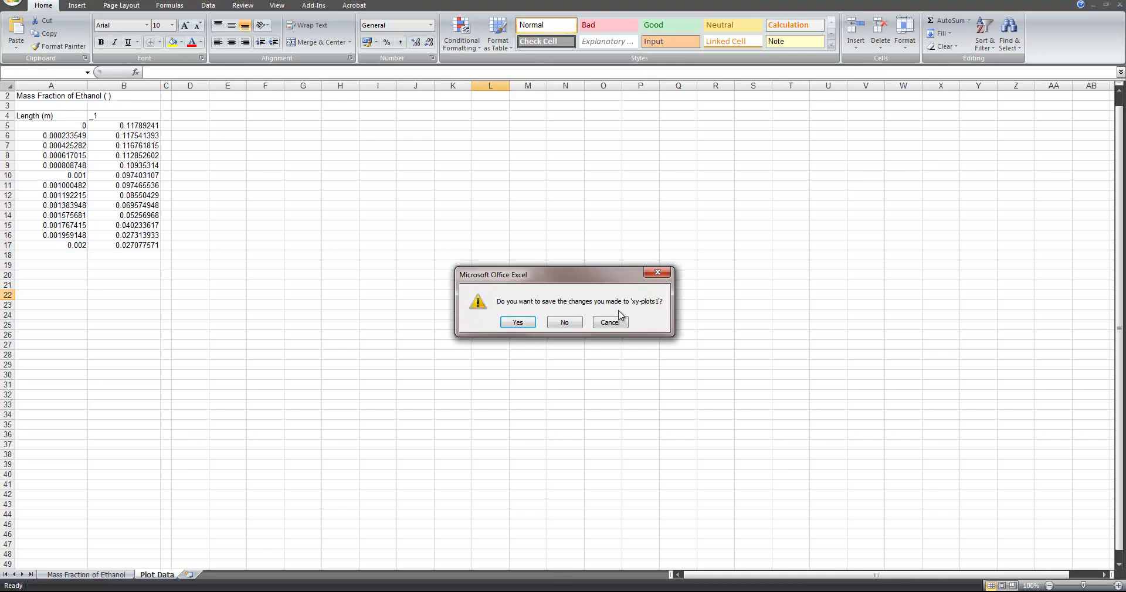
click(578, 323)
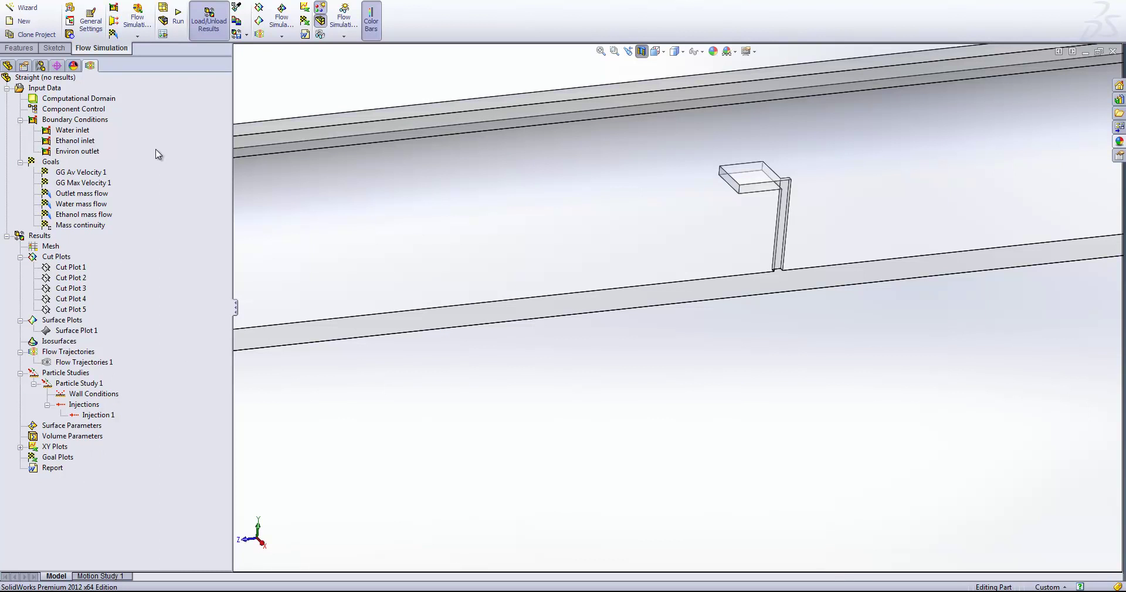
Step: Switch the valve to the Expander (no study) configuration and examine the widened tube section around the sensor
scroll(480, 370, up, 8)
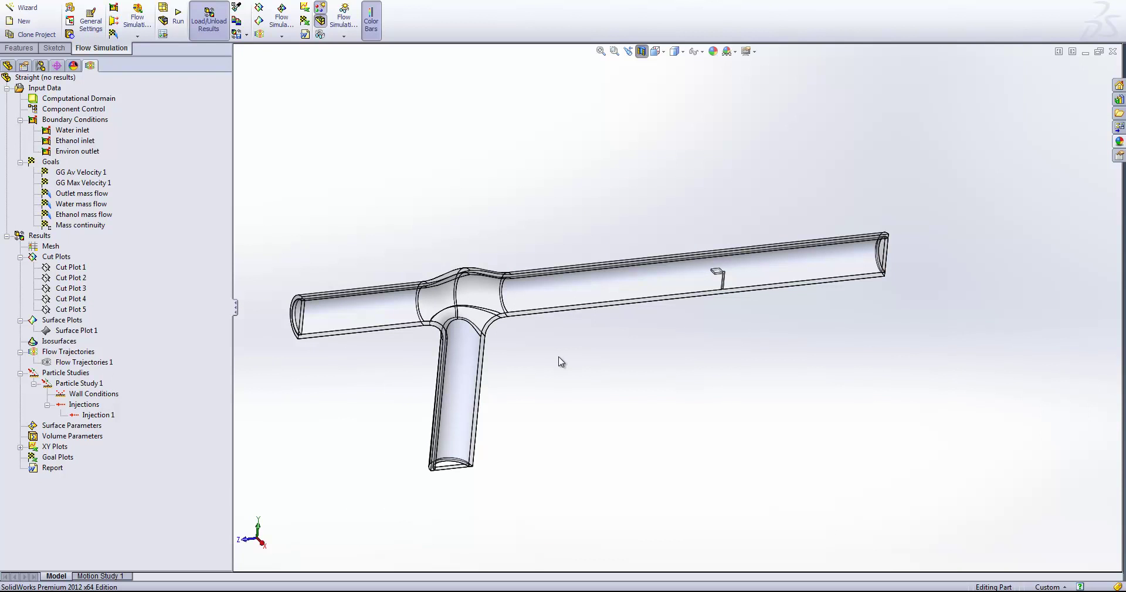
click(40, 65)
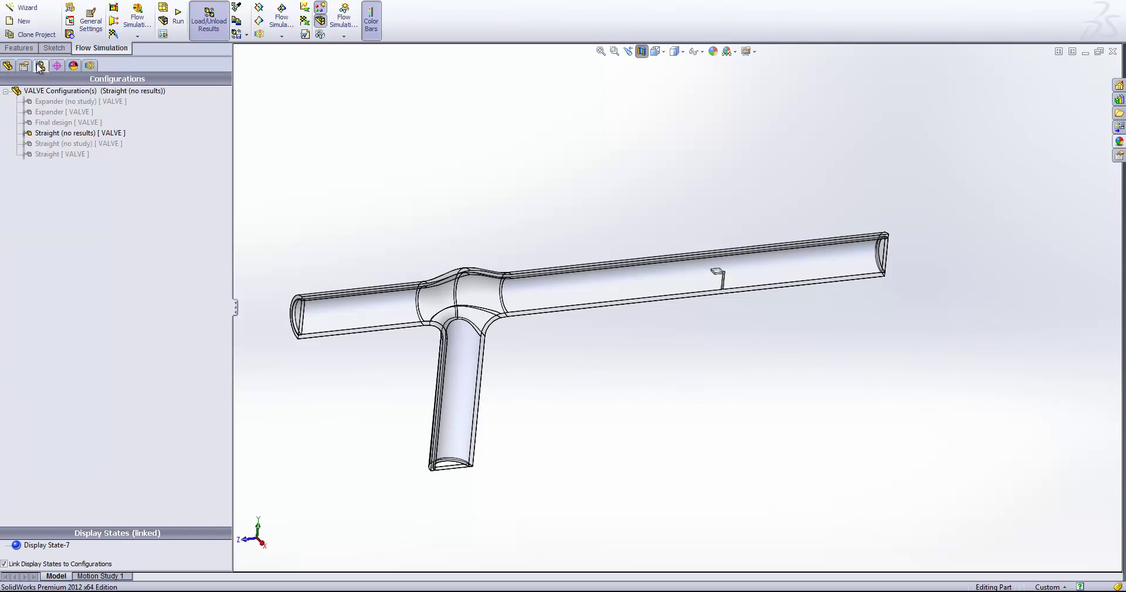
double_click(75, 101)
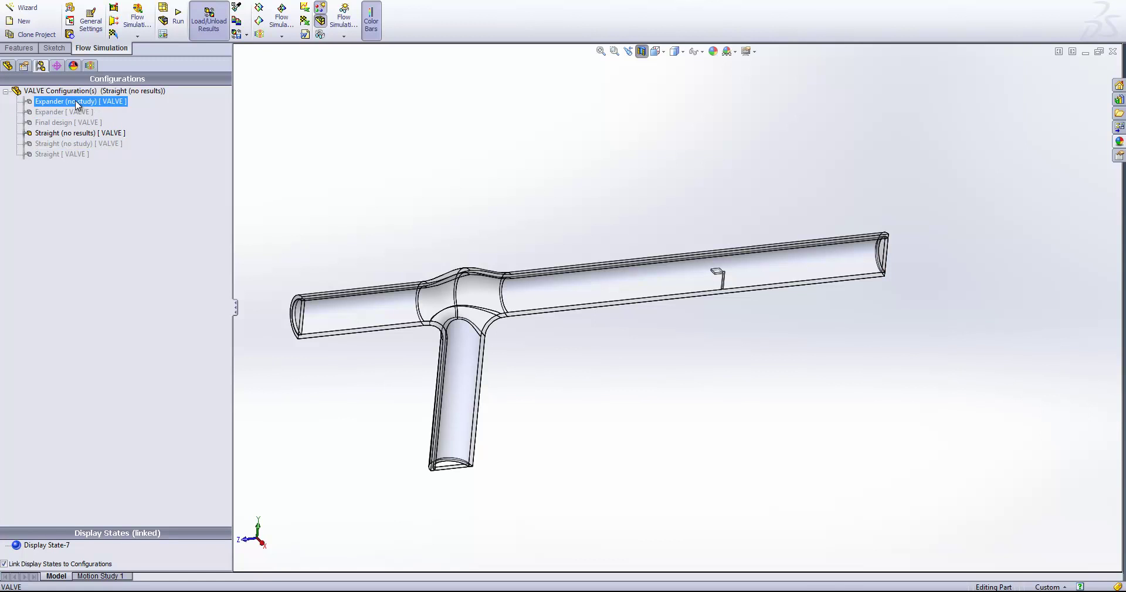
middle_drag(782, 420, 721, 366)
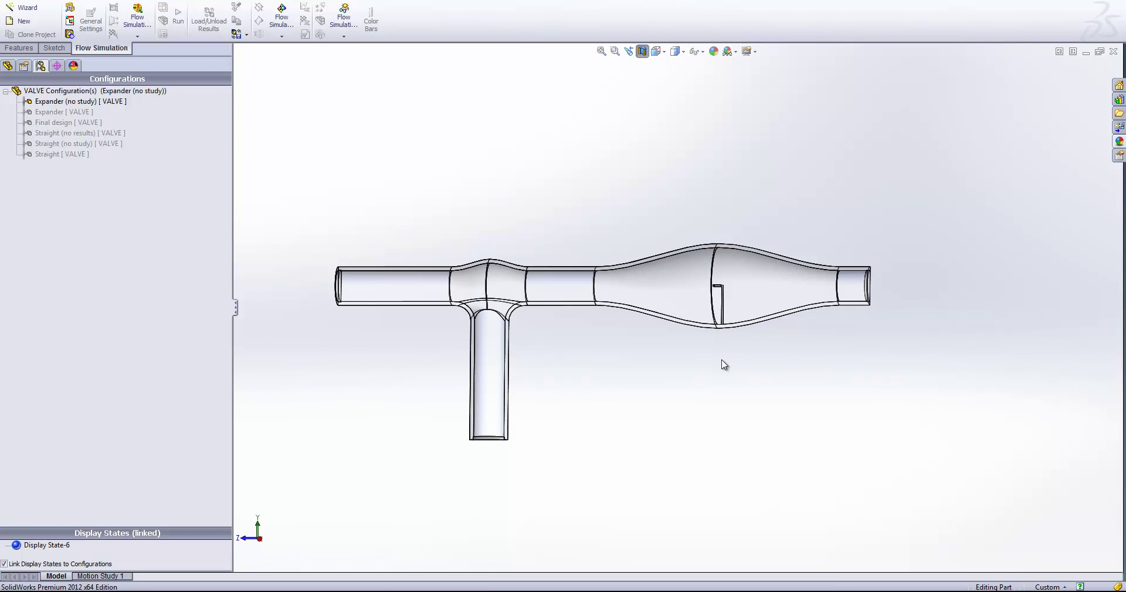
mouse_move(724, 364)
middle_down()
mouse_move(734, 367)
mouse_move(739, 325)
middle_up()
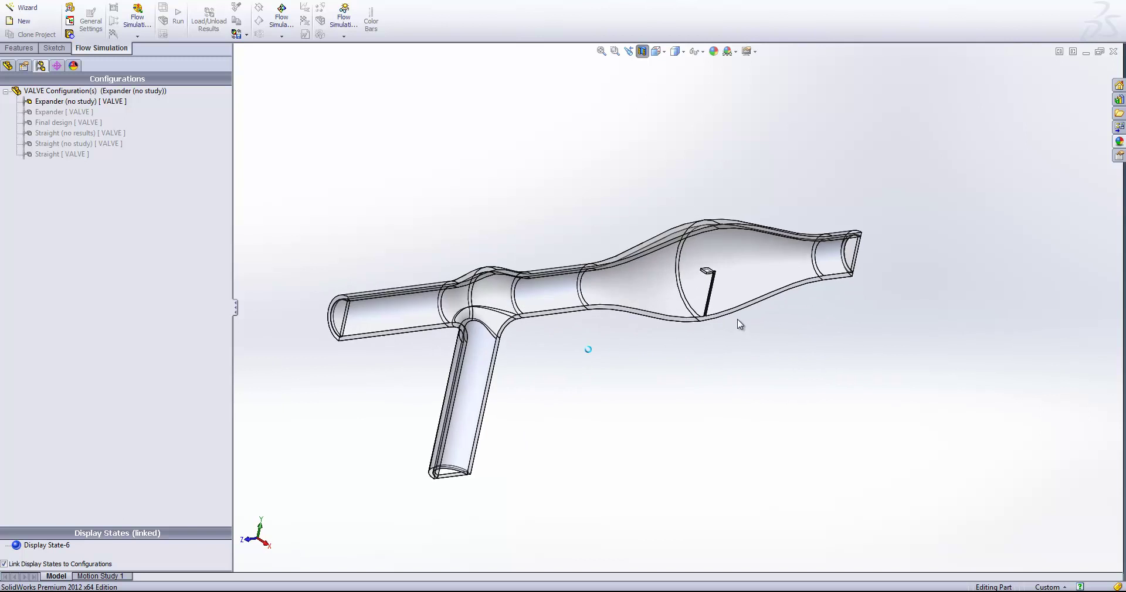
scroll(729, 311, down, 5)
scroll(709, 305, up, 2)
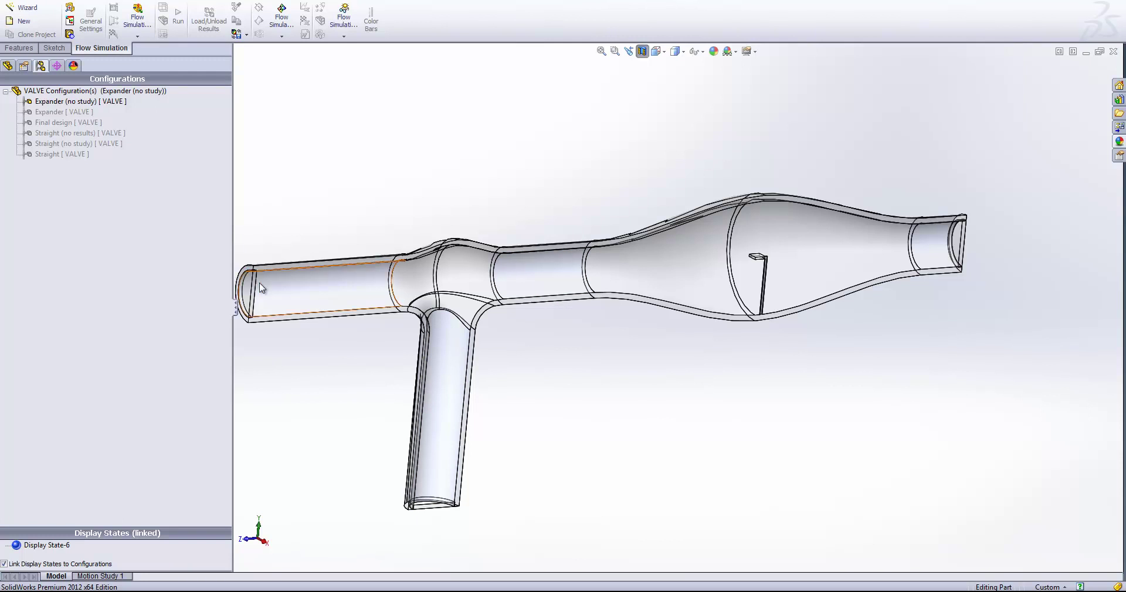
Step: Activate the Straight configuration and display its flow simulation project tree
click(68, 144)
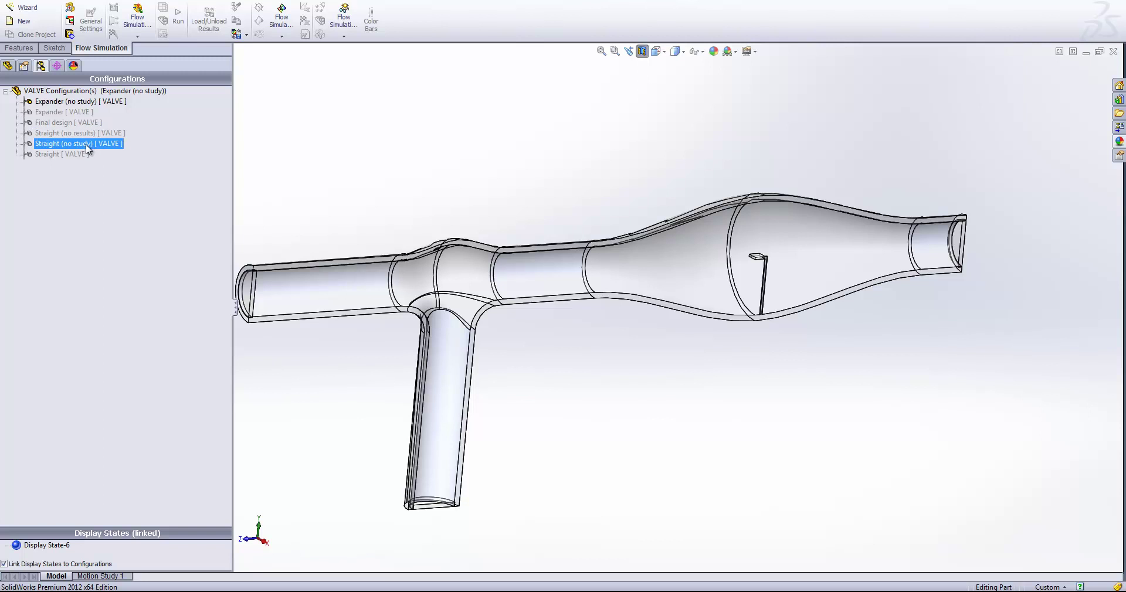
double_click(82, 154)
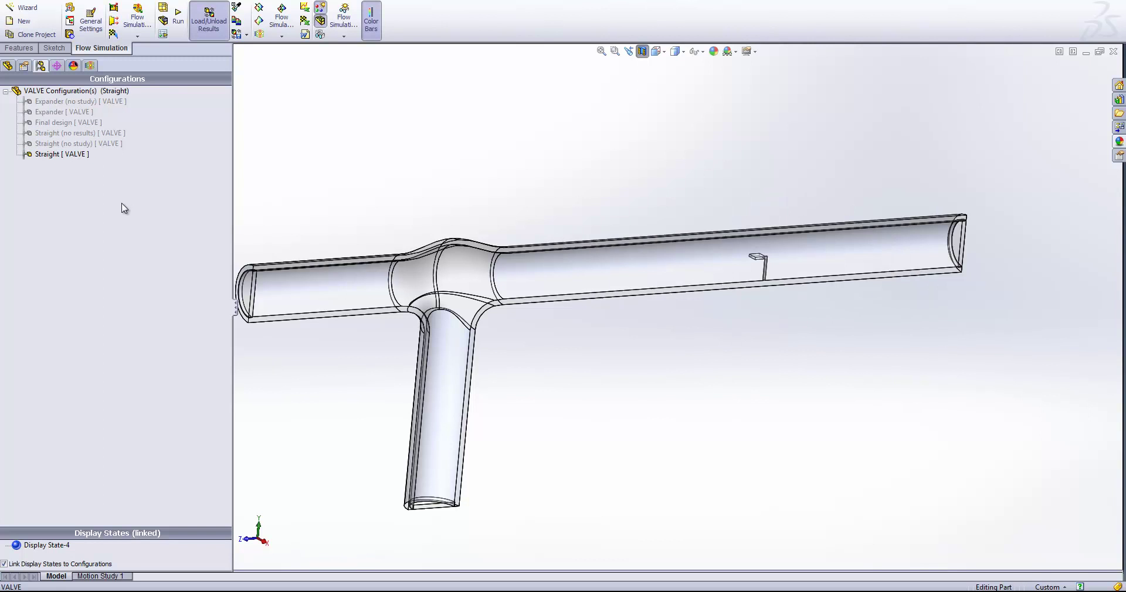
click(90, 65)
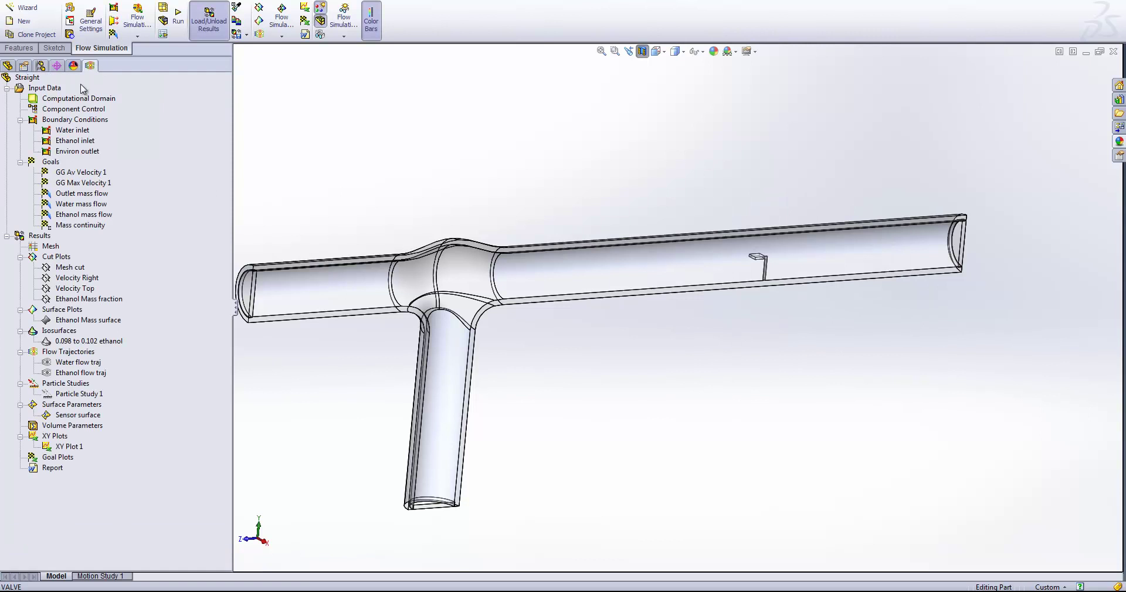
Step: Clone the Straight project into the existing Expander (no study) configuration with the computational domain reset, and expand the cloned project's results
right_click(21, 80)
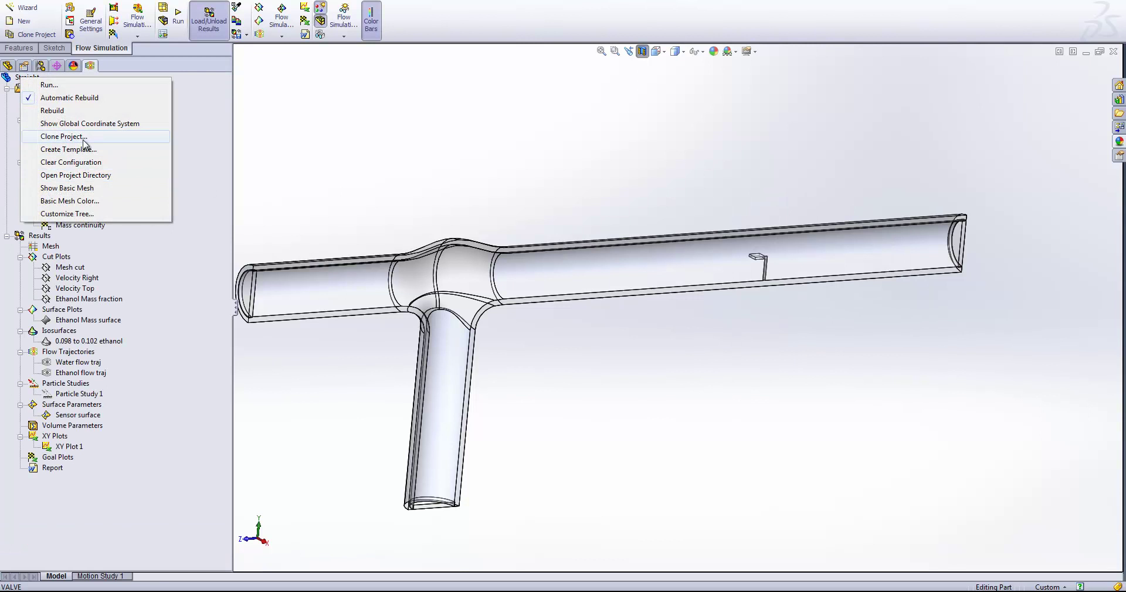
click(63, 137)
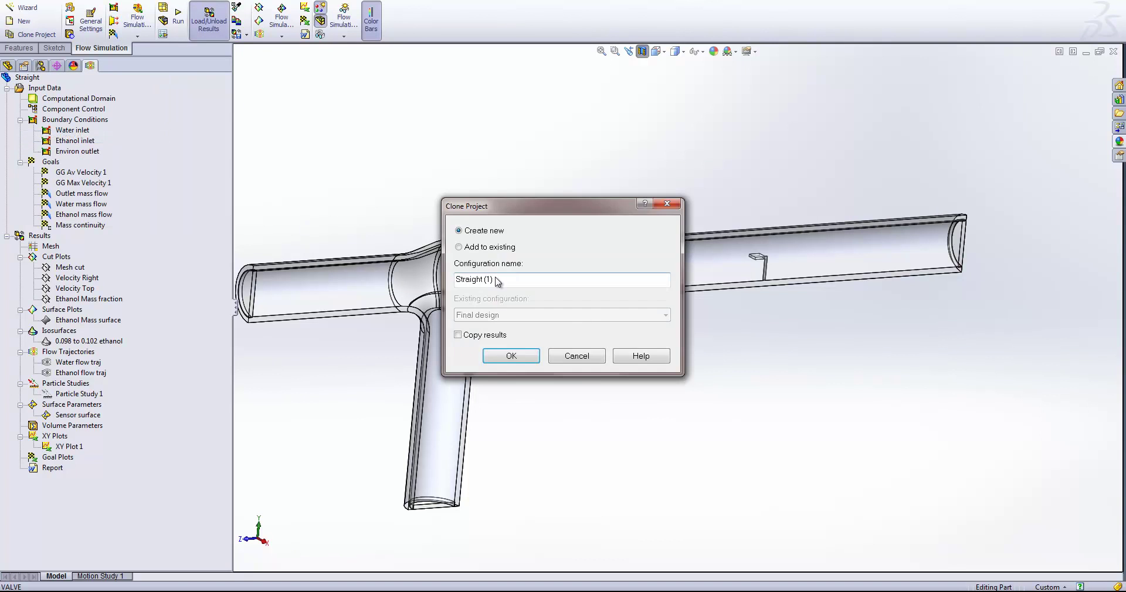
click(476, 247)
click(508, 315)
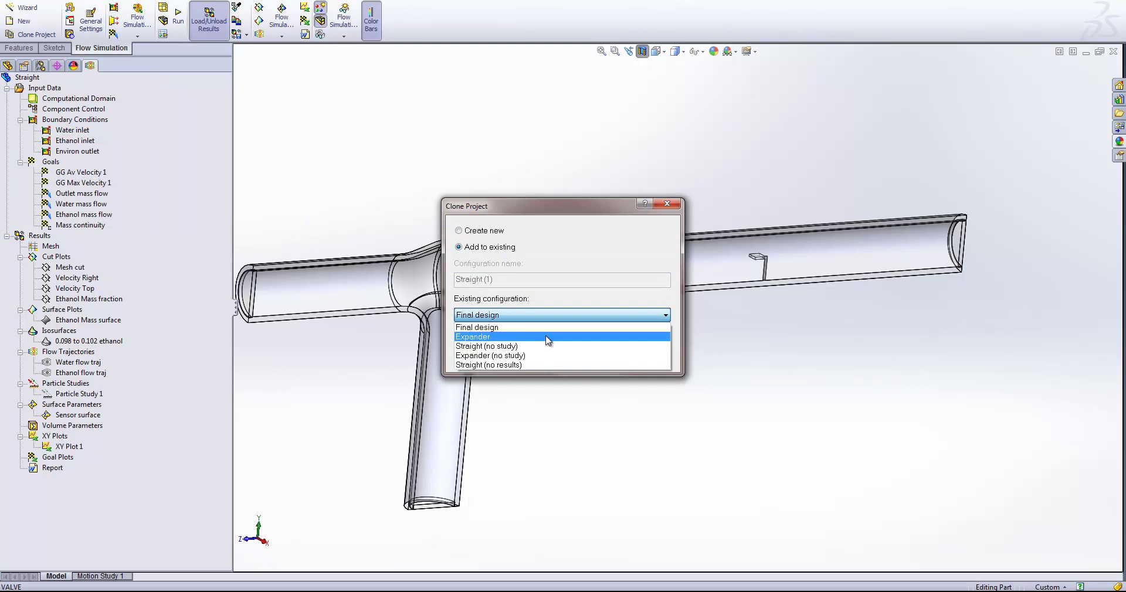
click(514, 356)
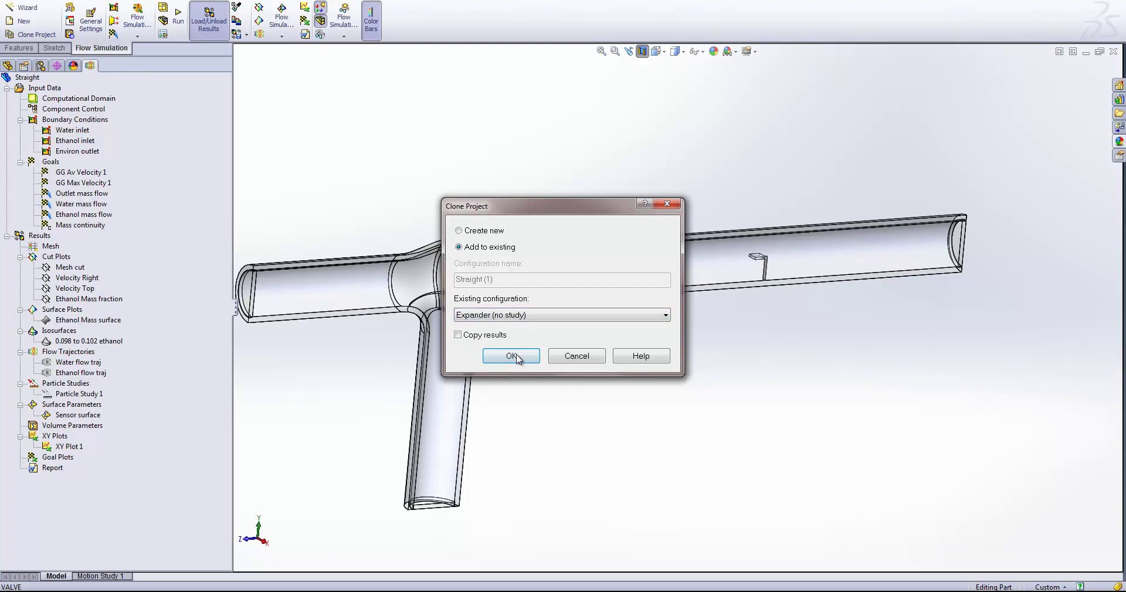
click(520, 360)
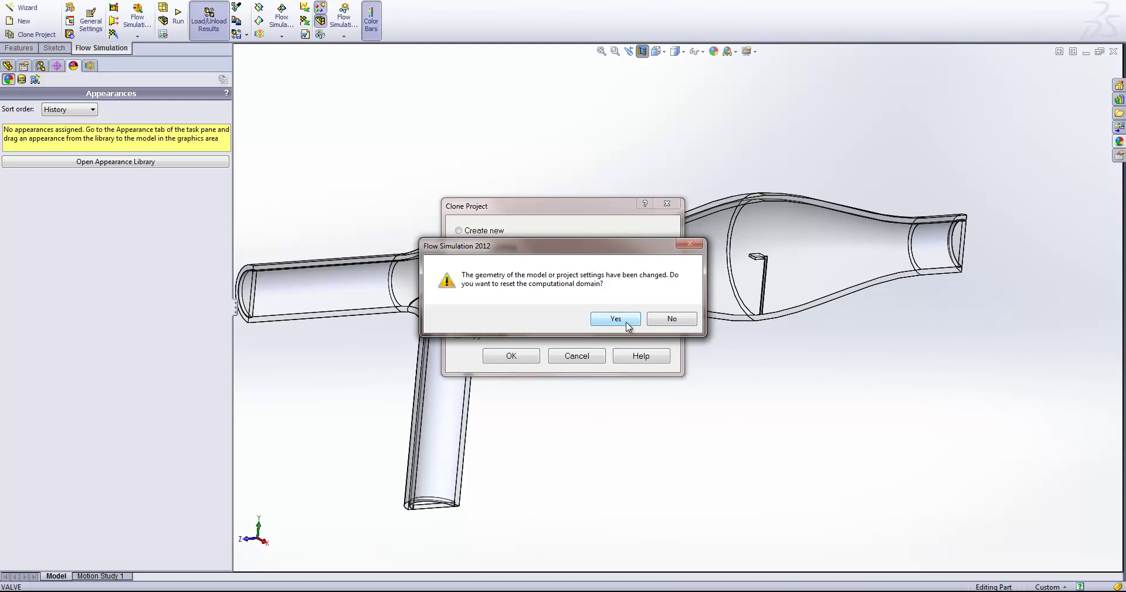
click(610, 319)
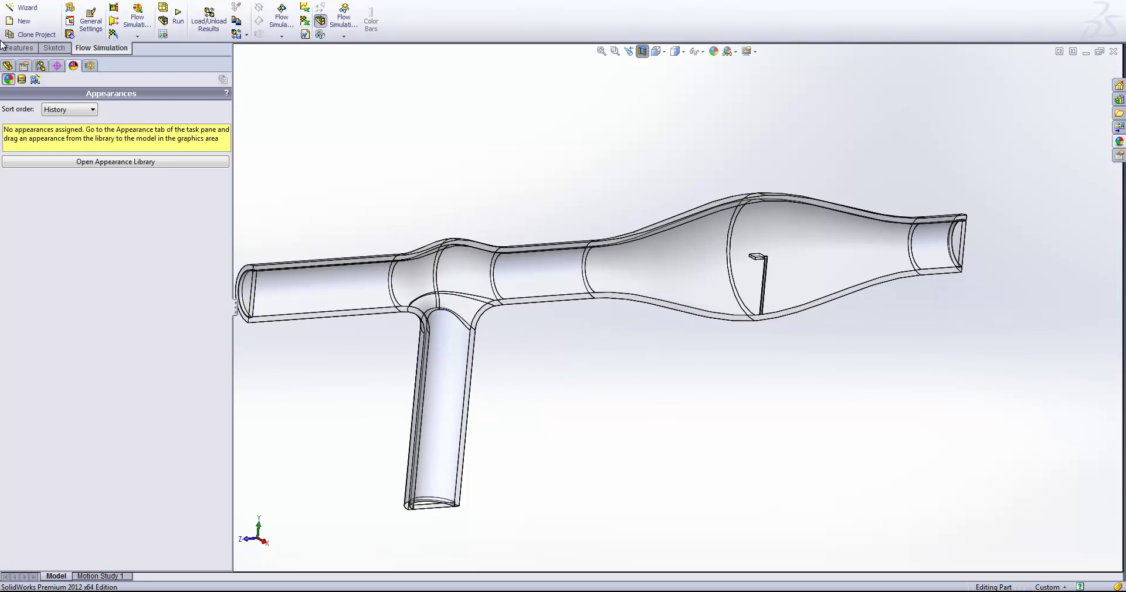
click(89, 65)
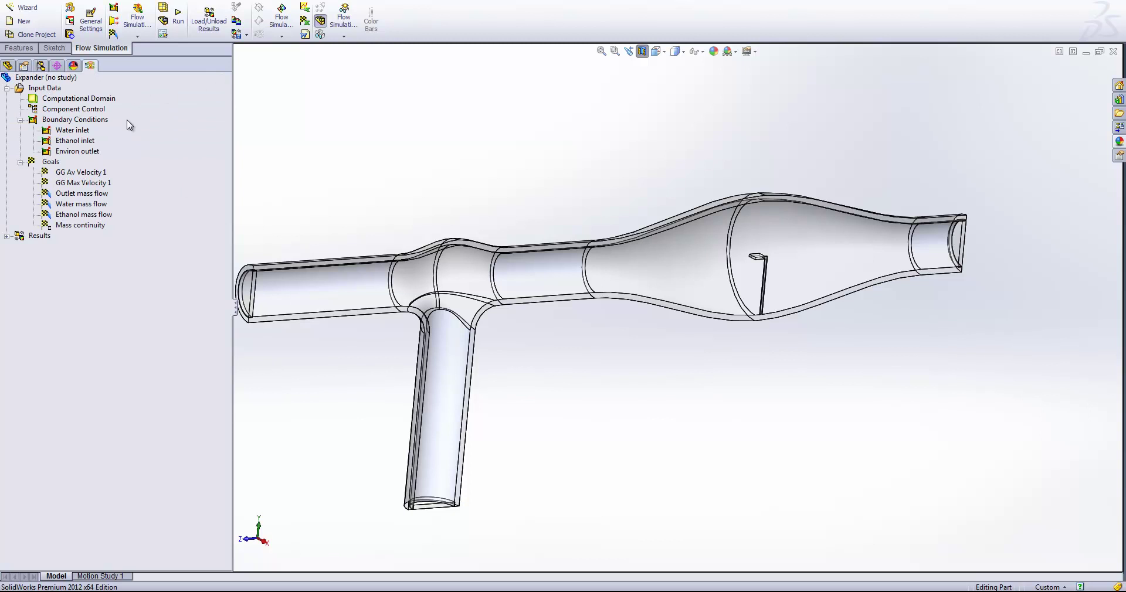
click(7, 236)
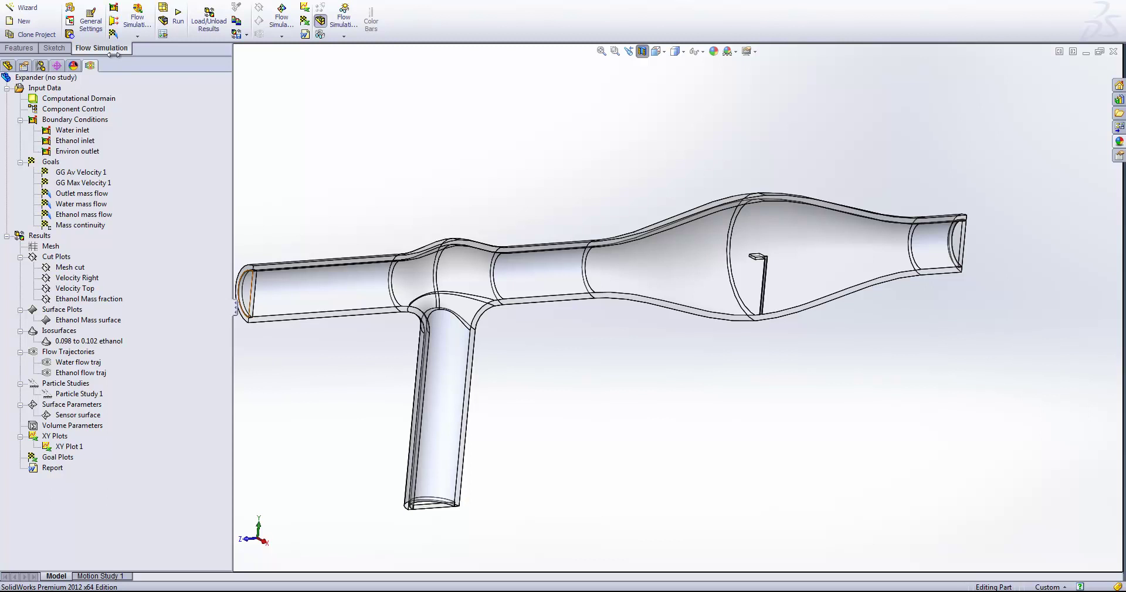
Step: Activate the Expander configuration and display its flow simulation project tree
click(40, 65)
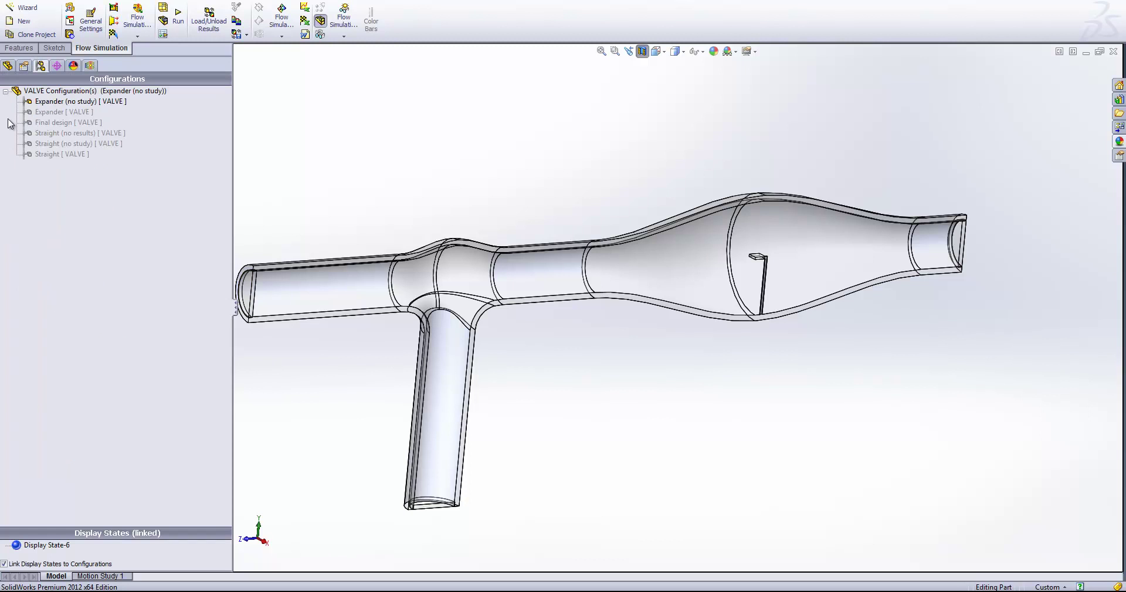
click(57, 113)
double_click(57, 112)
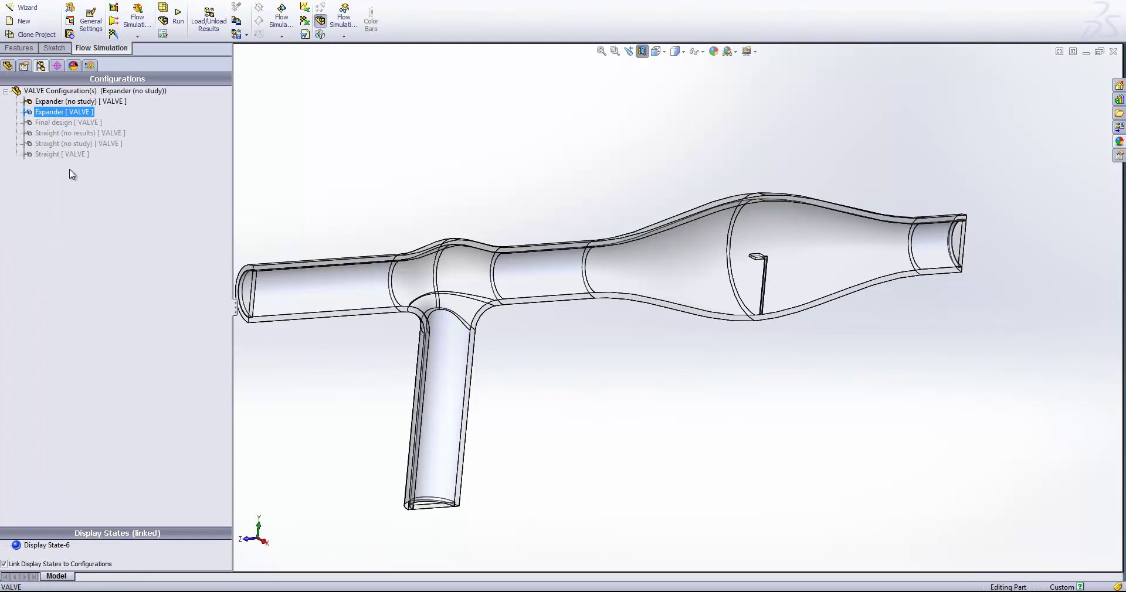
click(89, 65)
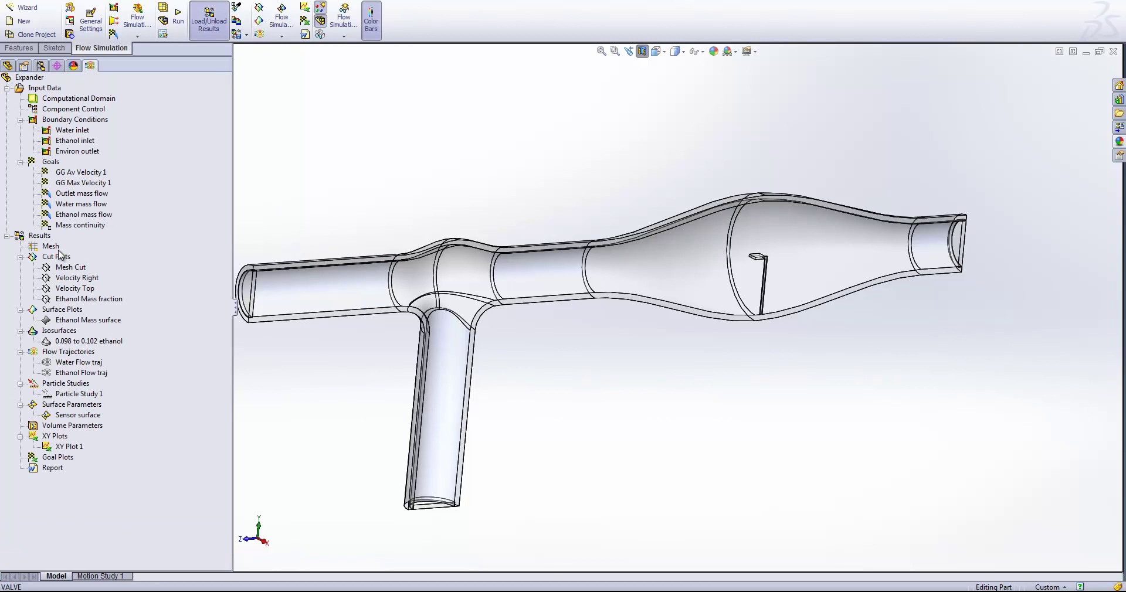
Step: Show the Velocity Right cut plot of the Expander project, examine it in a straight side view, and clear and hide it
click(64, 280)
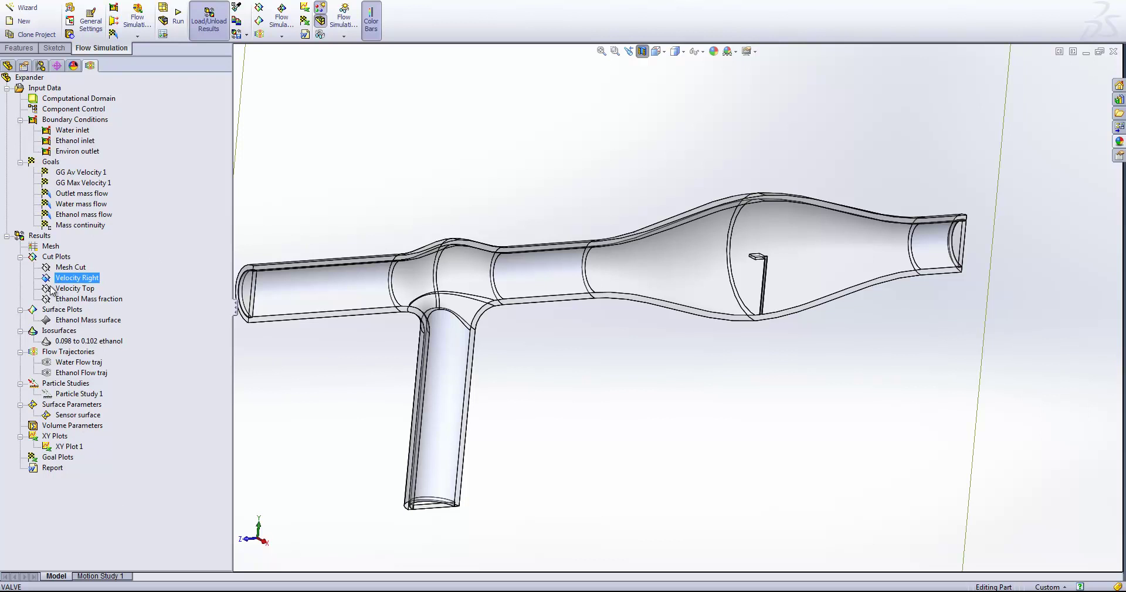
right_click(77, 279)
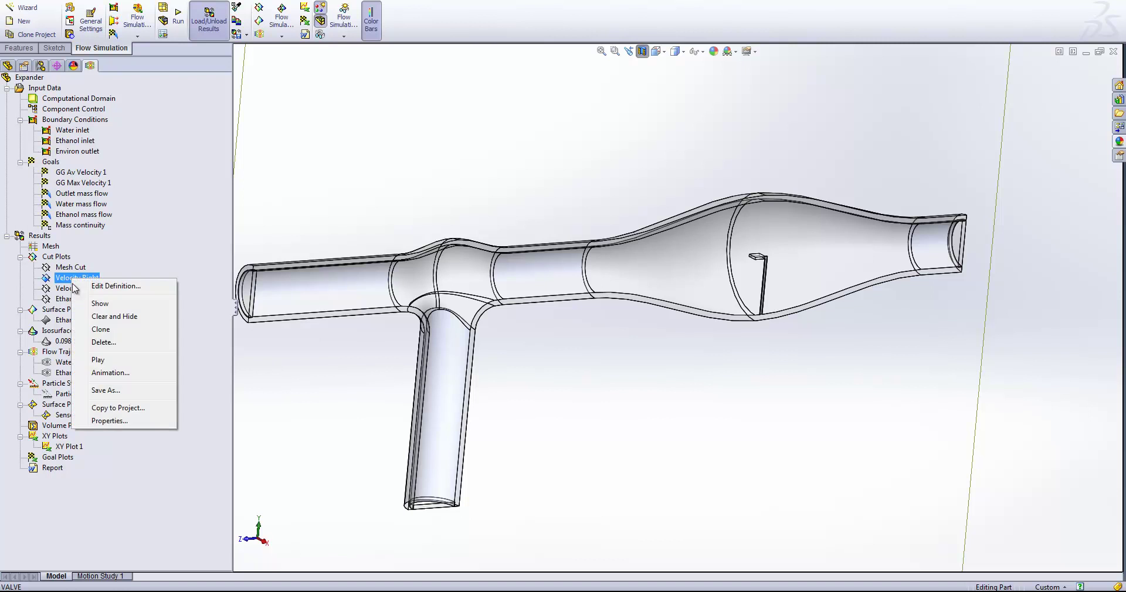
click(97, 305)
key(ctrl+4)
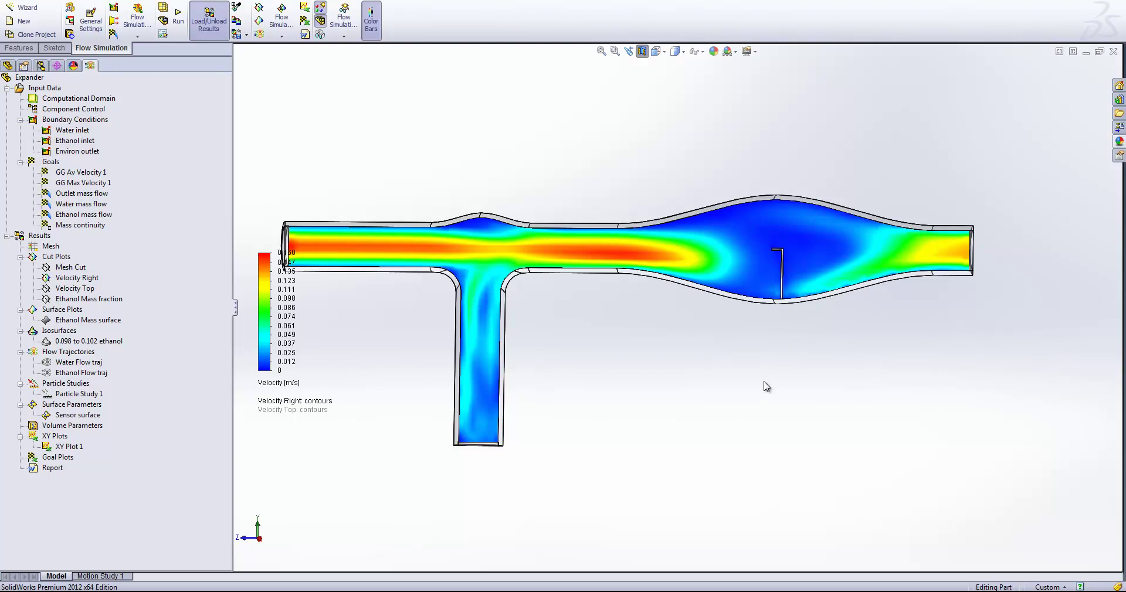
right_click(83, 279)
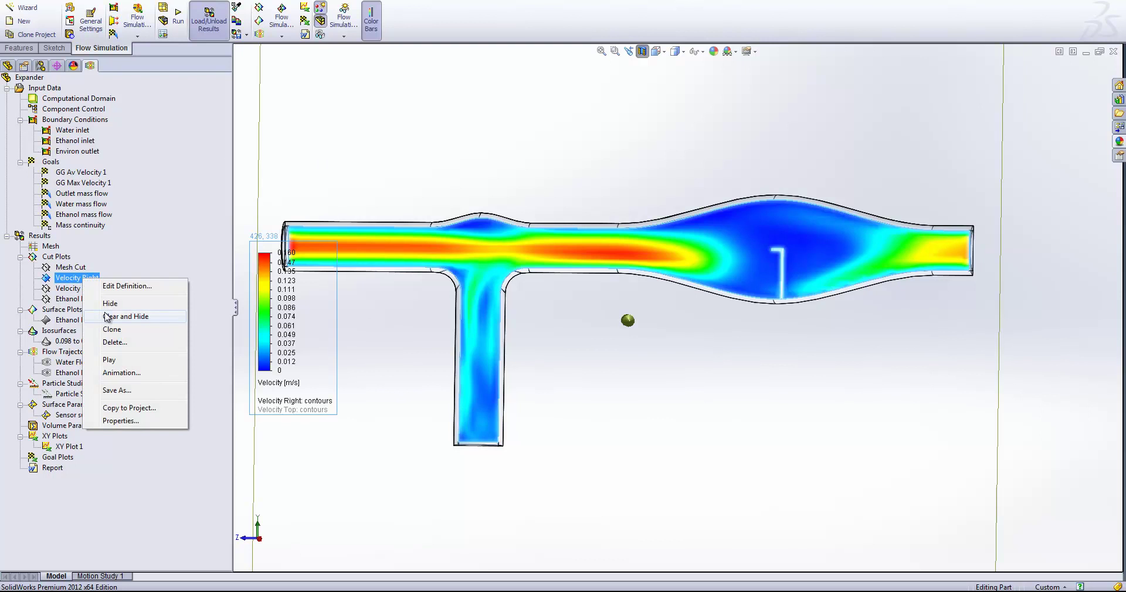
click(106, 317)
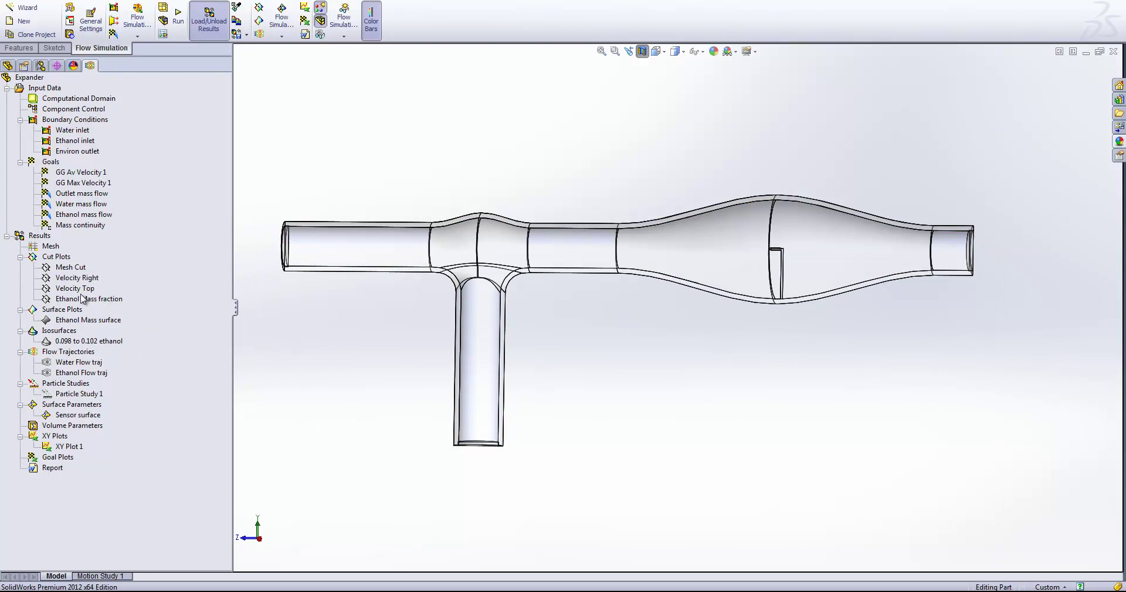
Step: Show the Expander project's Ethanol Mass fraction cut plot and move its plane along the pipe to the sensor
right_click(82, 299)
click(111, 319)
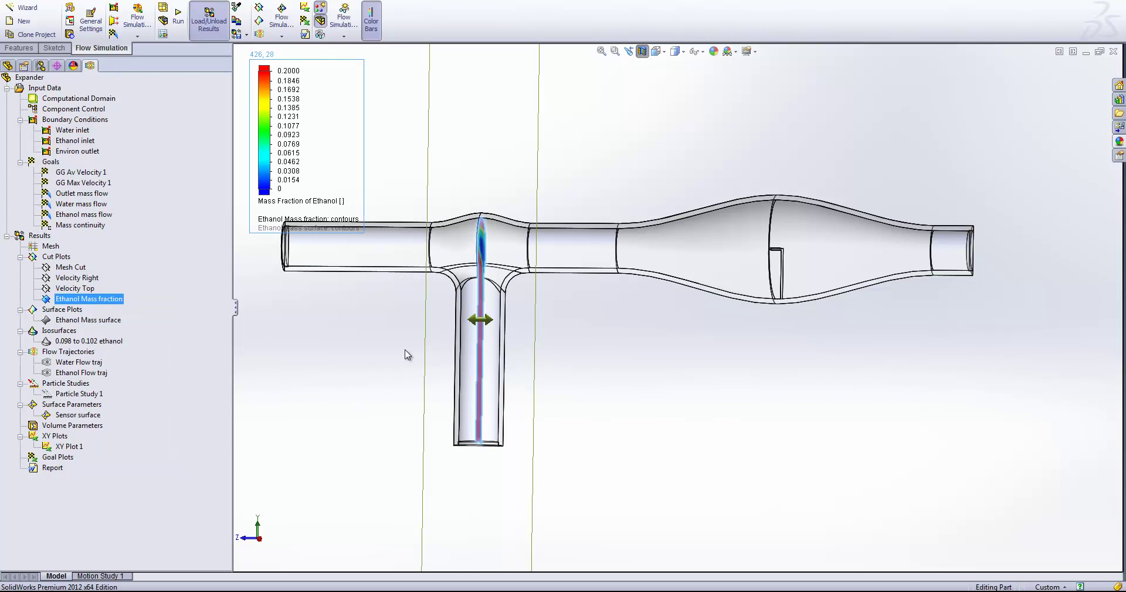
key(ctrl+shift+z)
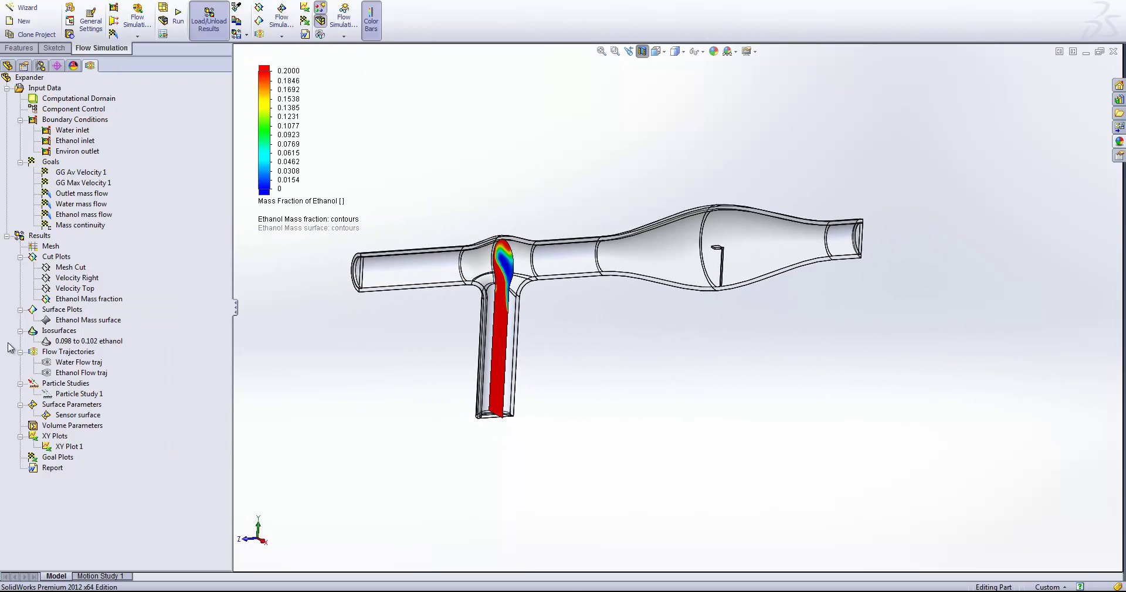
right_click(88, 299)
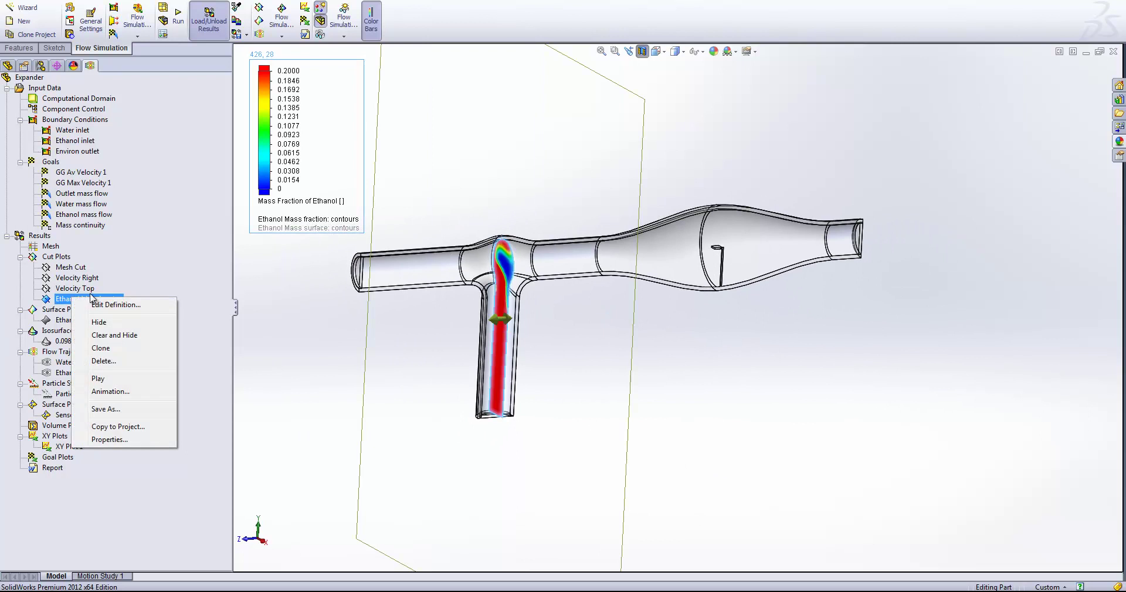
key(Escape)
drag(508, 318, 726, 308)
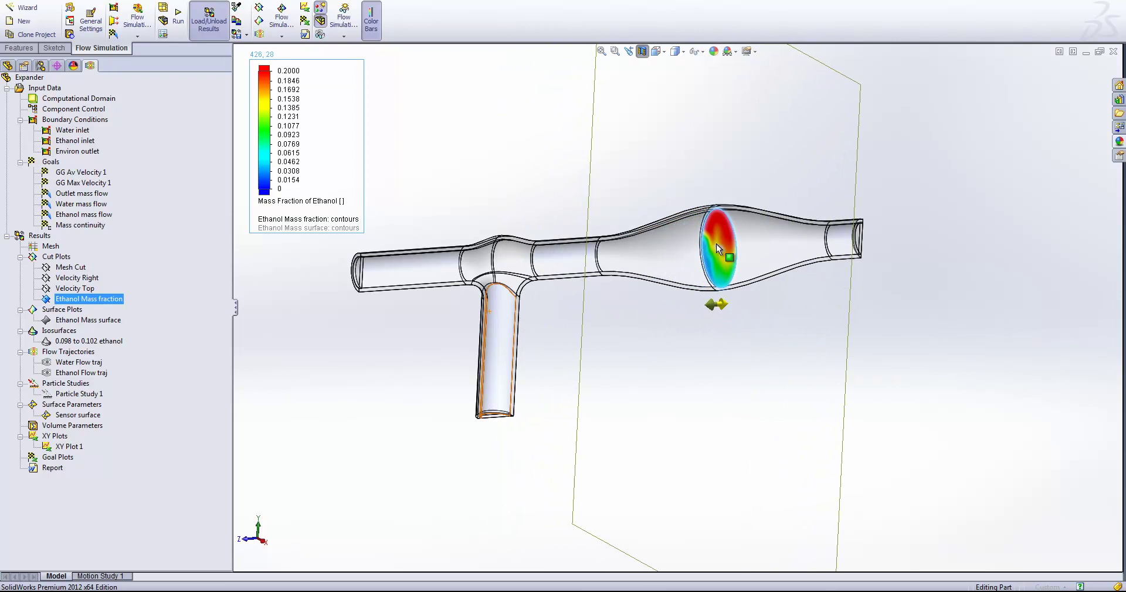
scroll(760, 279, down, 6)
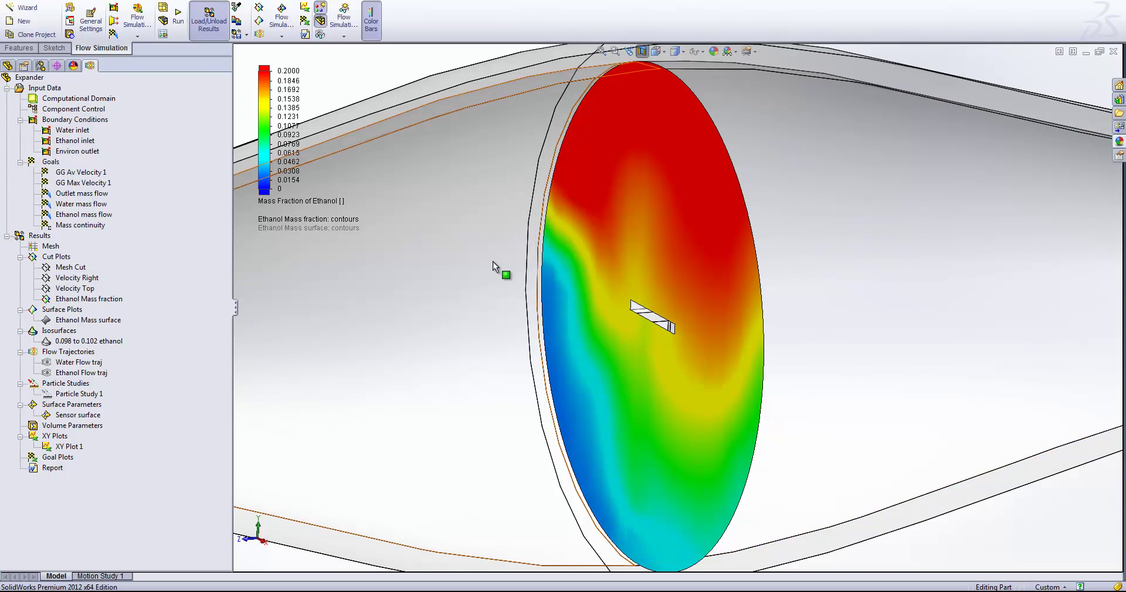
Step: Hide the Ethanol Mass fraction cut plot and show the Water Flow traj and Ethanol Flow traj trajectories on the whole valve
right_click(62, 299)
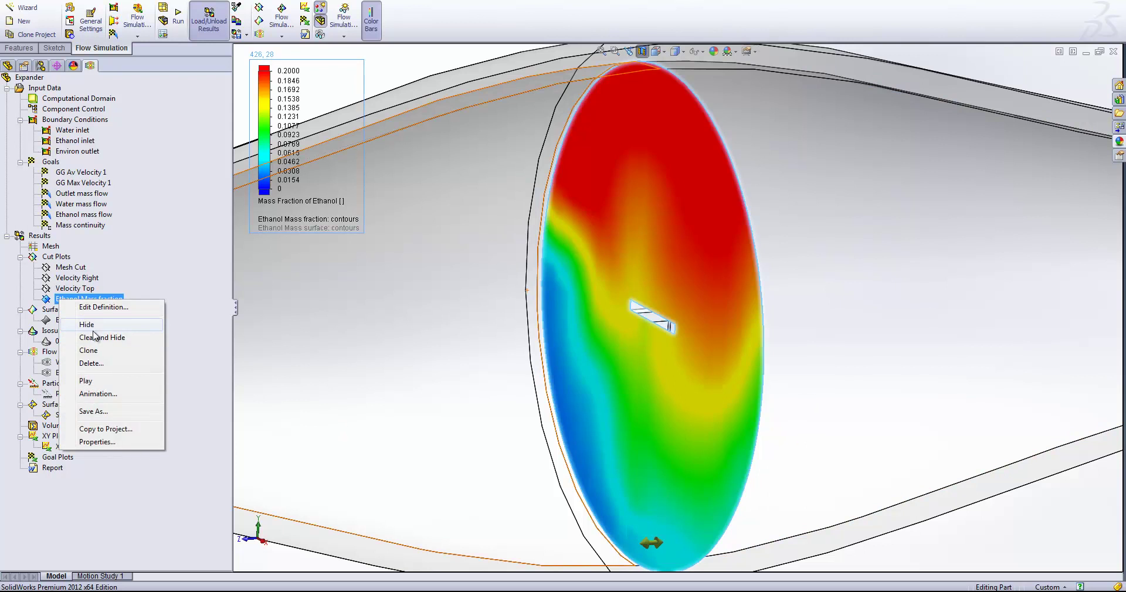
click(64, 330)
right_click(83, 342)
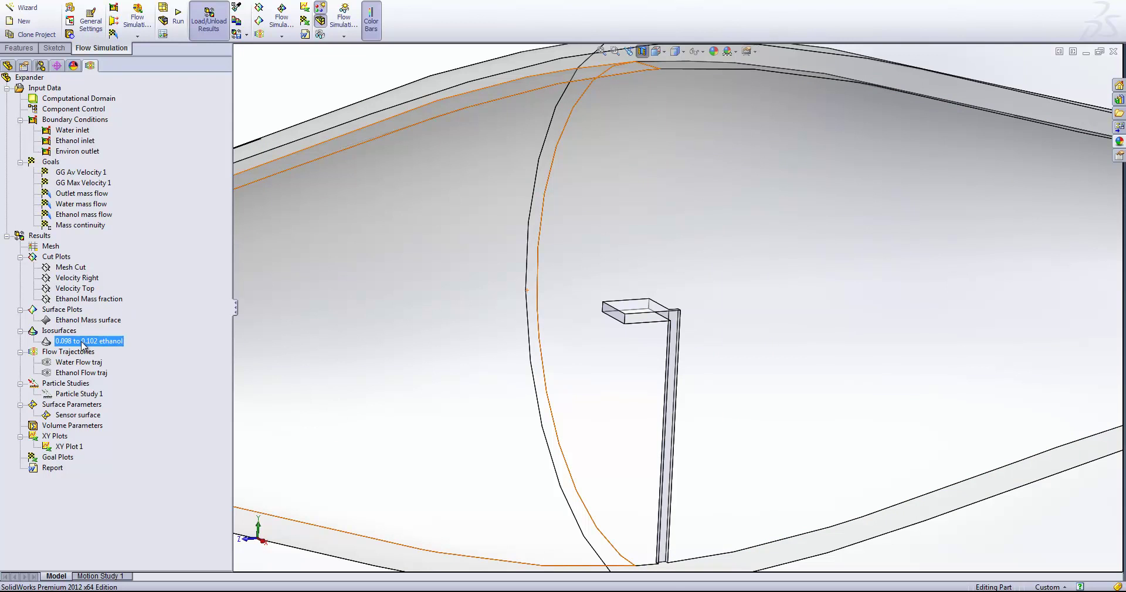
right_click(61, 364)
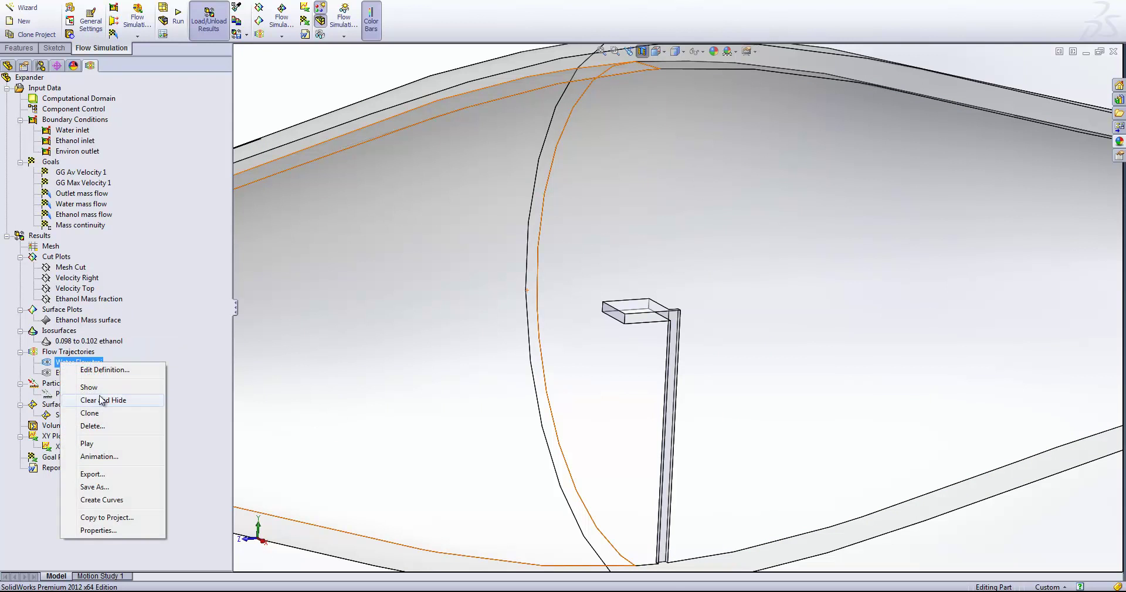
click(89, 388)
right_click(77, 374)
click(104, 400)
key(f)
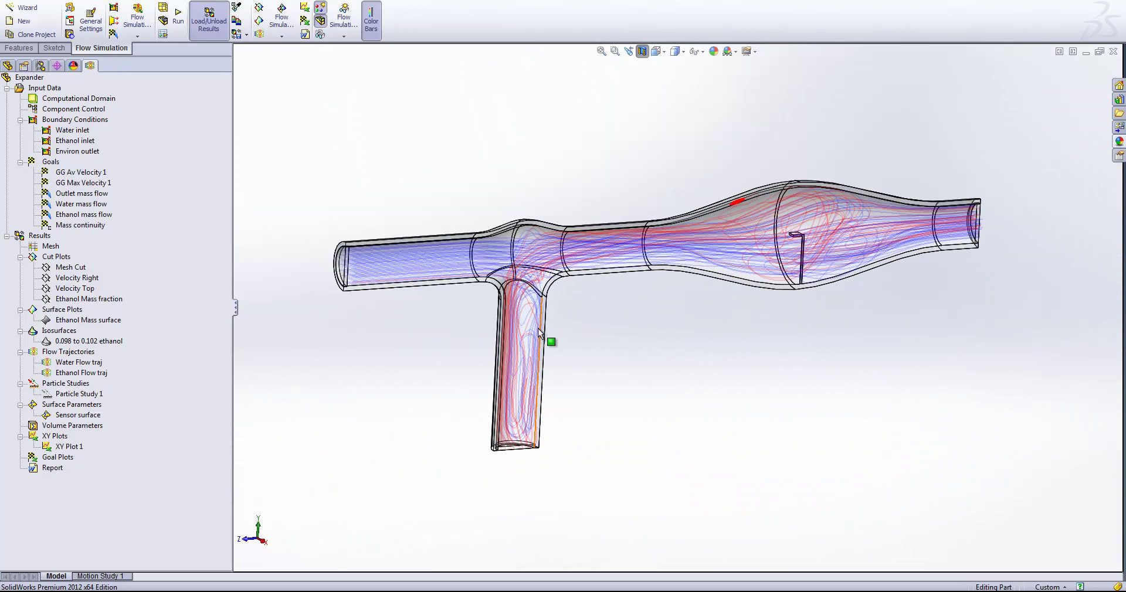
Step: Examine the water and ethanol trajectories around the ethanol inlet, sensor and outlet, and hide both
scroll(530, 413, down, 4)
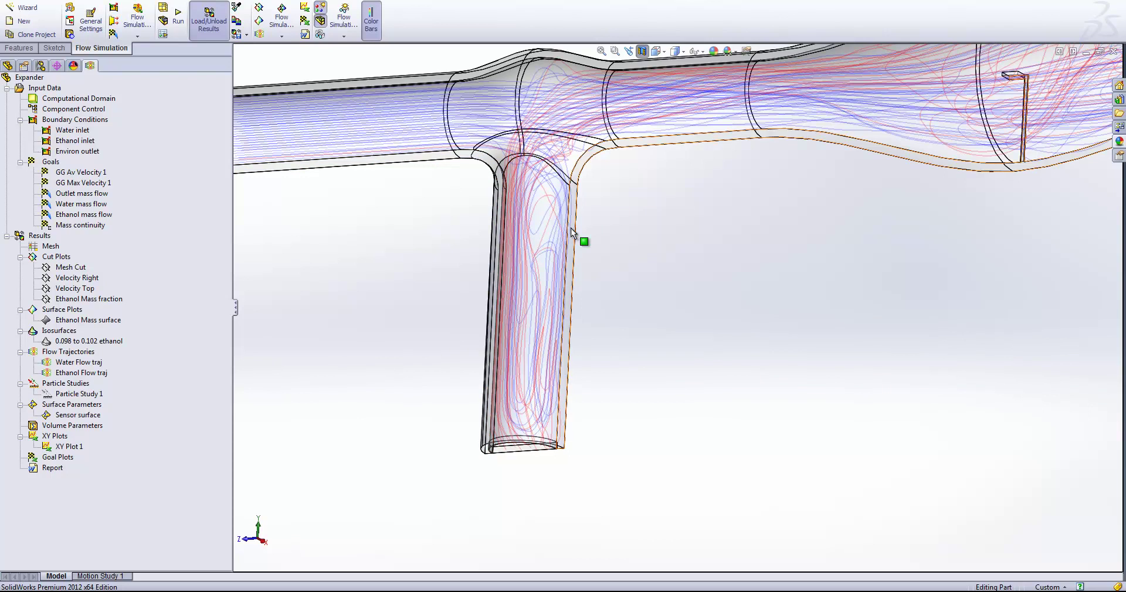
scroll(753, 138, up, 3)
scroll(877, 251, down, 3)
middle_drag(877, 251, 529, 487)
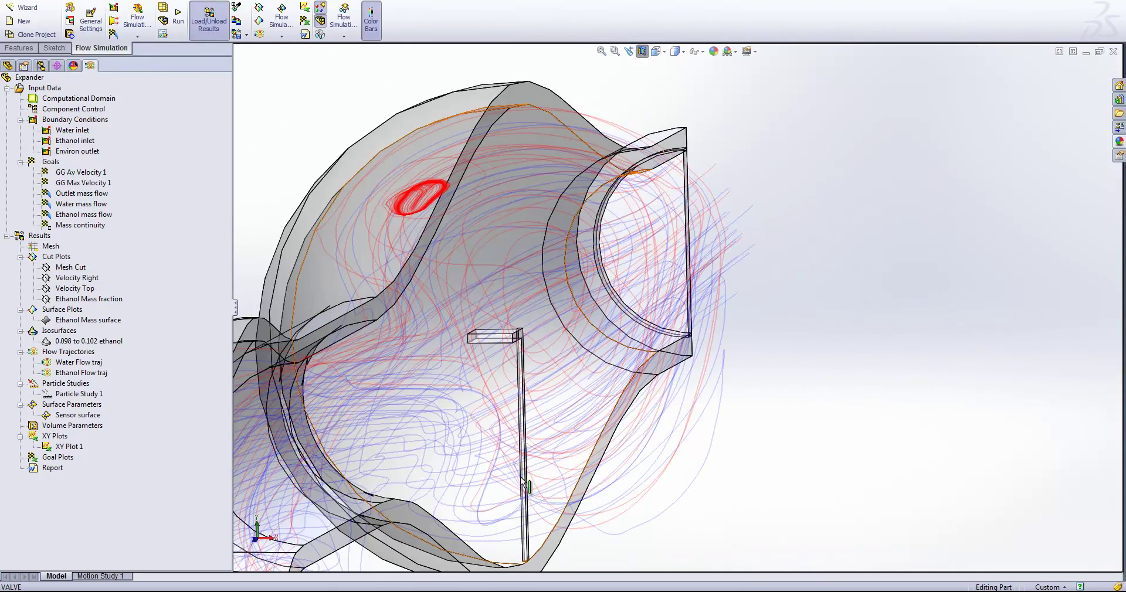
middle_drag(489, 340, 751, 329)
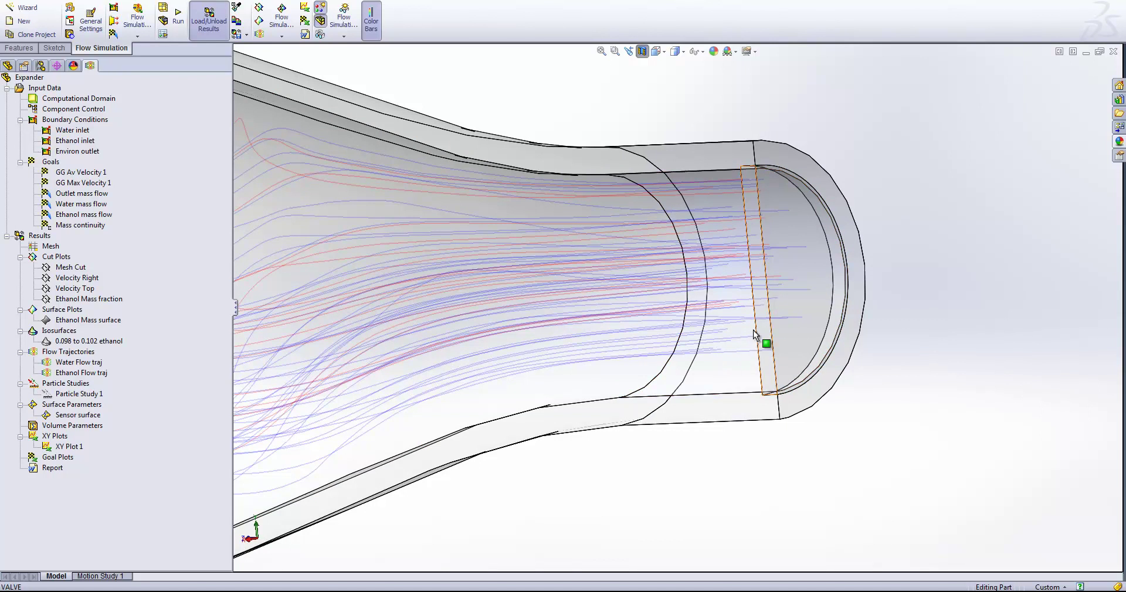
scroll(755, 335, up, 8)
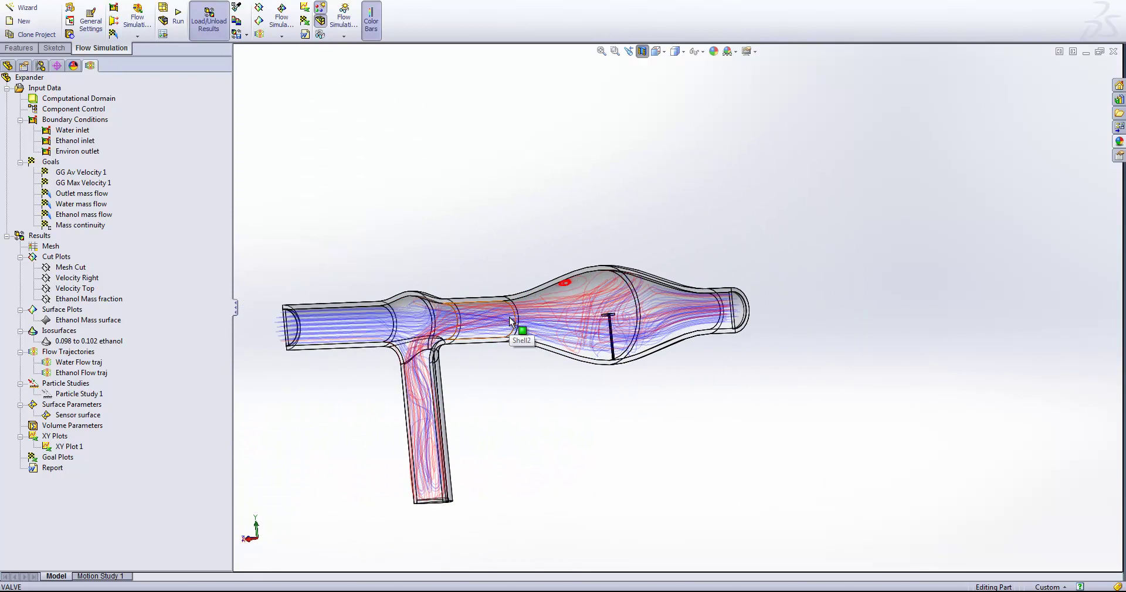
right_click(57, 362)
click(67, 390)
right_click(57, 373)
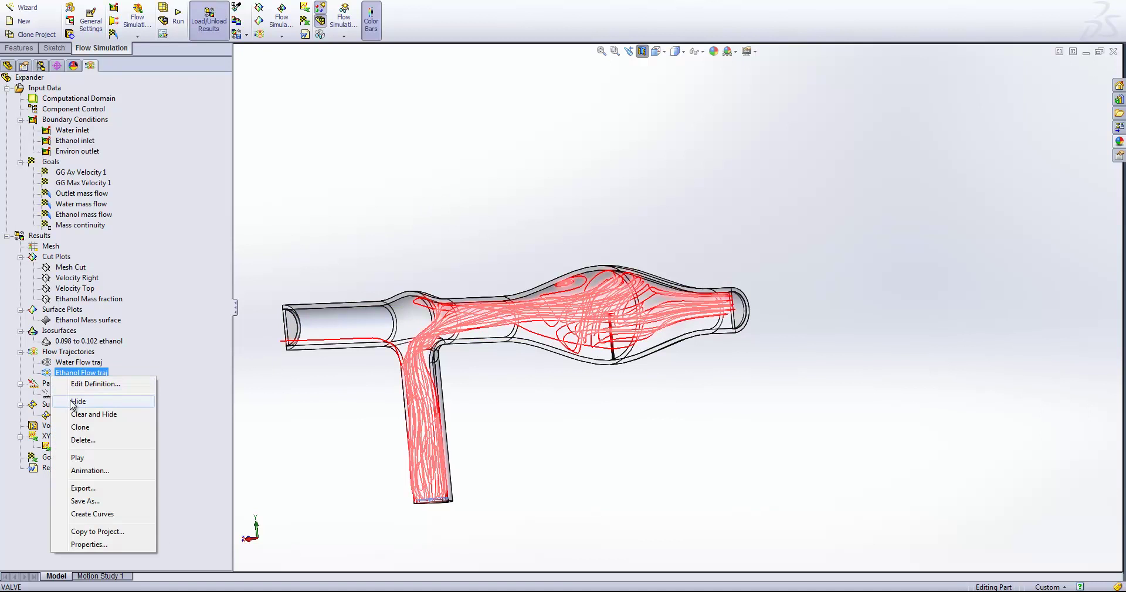
click(74, 401)
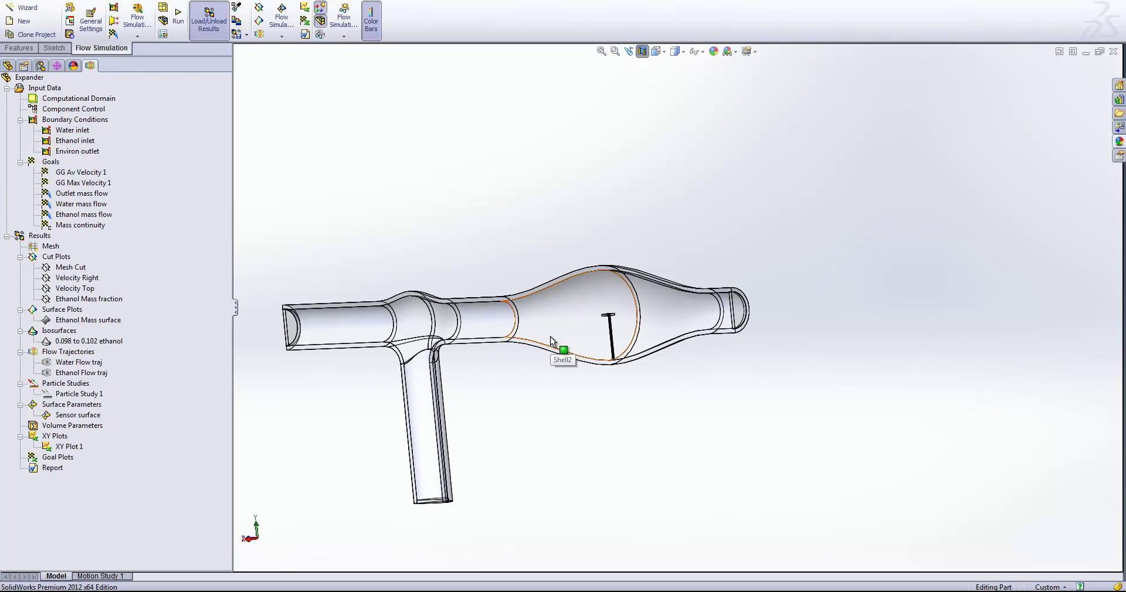
Step: Activate the Final design configuration and display its flow simulation project tree
click(39, 65)
double_click(58, 123)
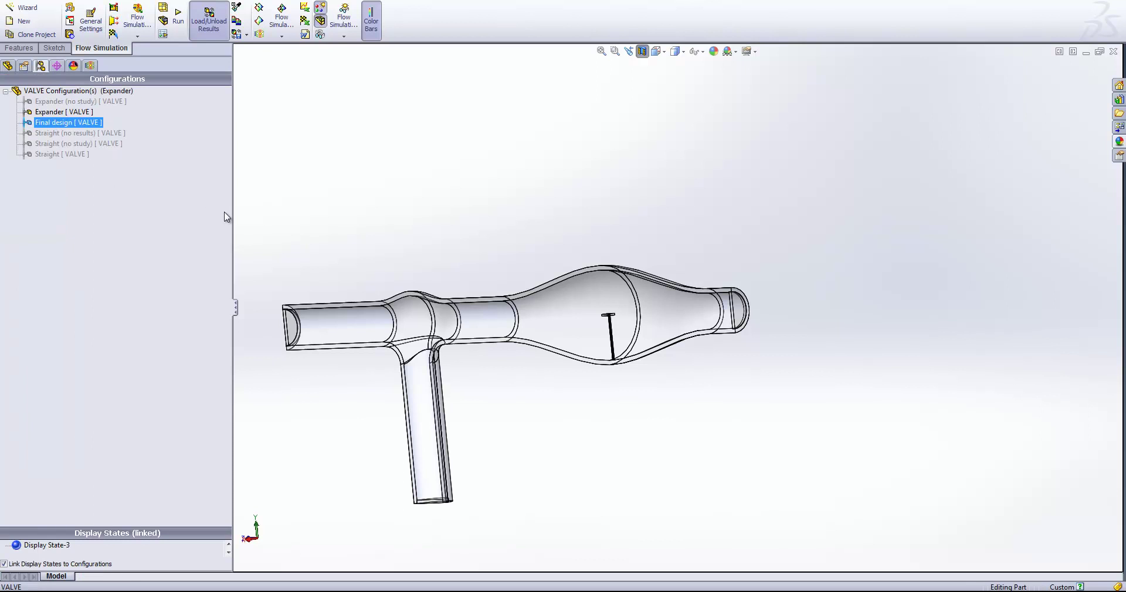
click(89, 66)
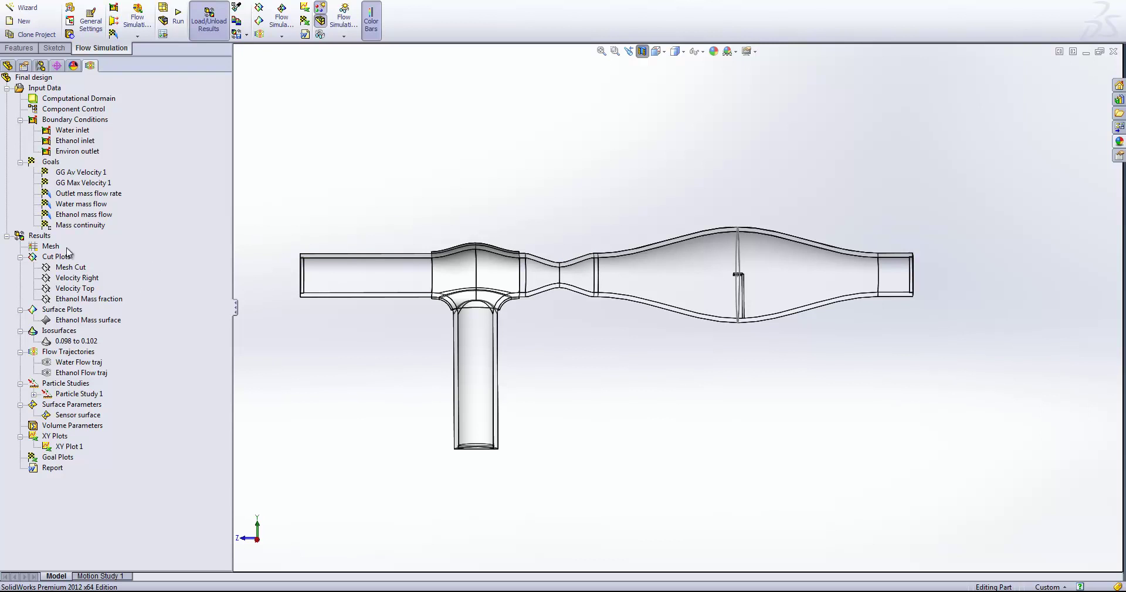
Step: Show the Final design's Velocity Right cut plot and examine the flow through the narrow throat and around the sensor
click(77, 277)
right_click(77, 277)
click(101, 307)
scroll(443, 312, down, 2)
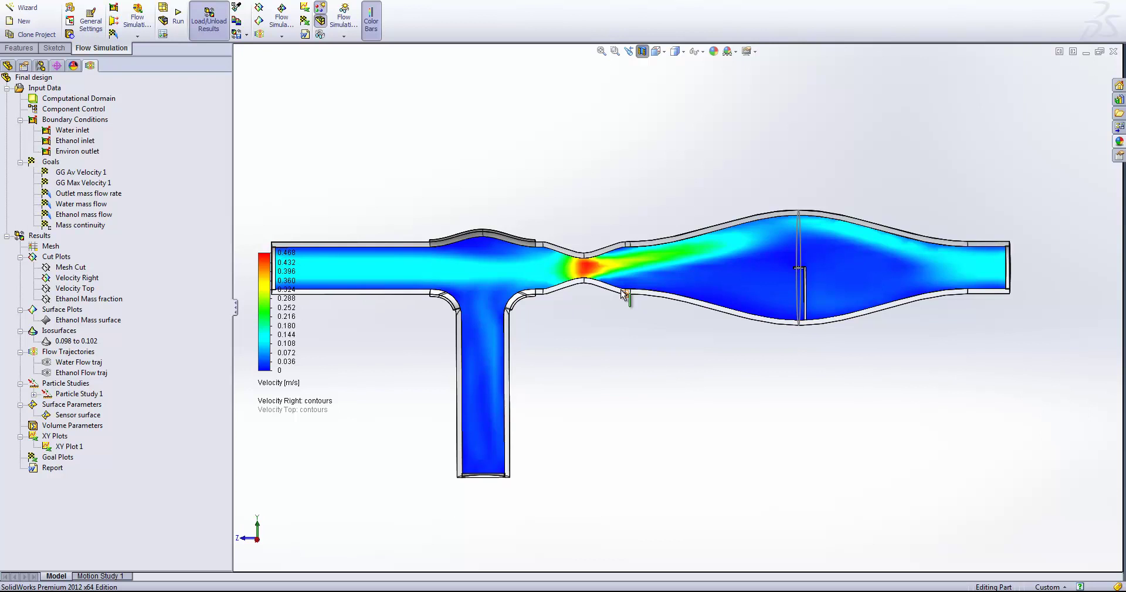
scroll(584, 292, down, 4)
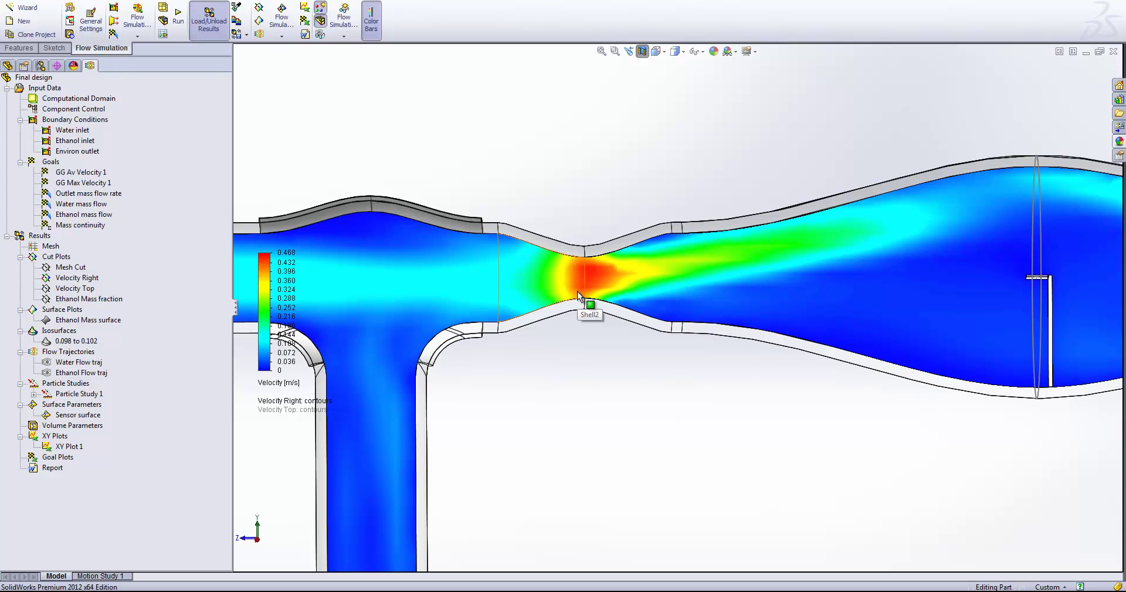
scroll(577, 291, up, 4)
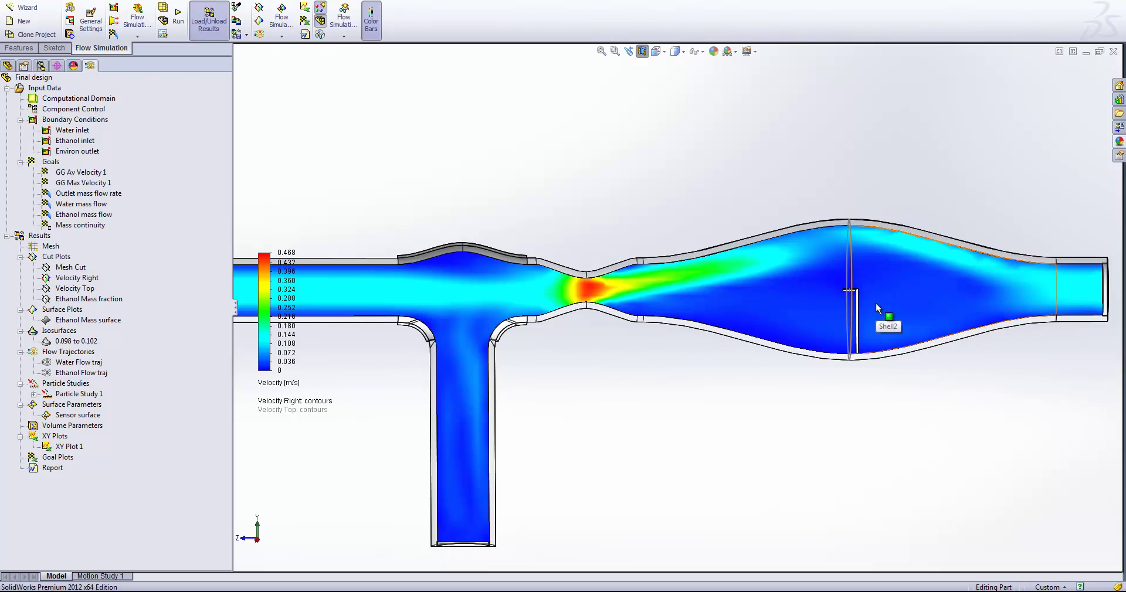
Step: Hide the Velocity Right cut plot and show the Final design's Ethanol Mass fraction cut plot
right_click(58, 274)
click(80, 300)
click(65, 299)
right_click(62, 299)
click(95, 326)
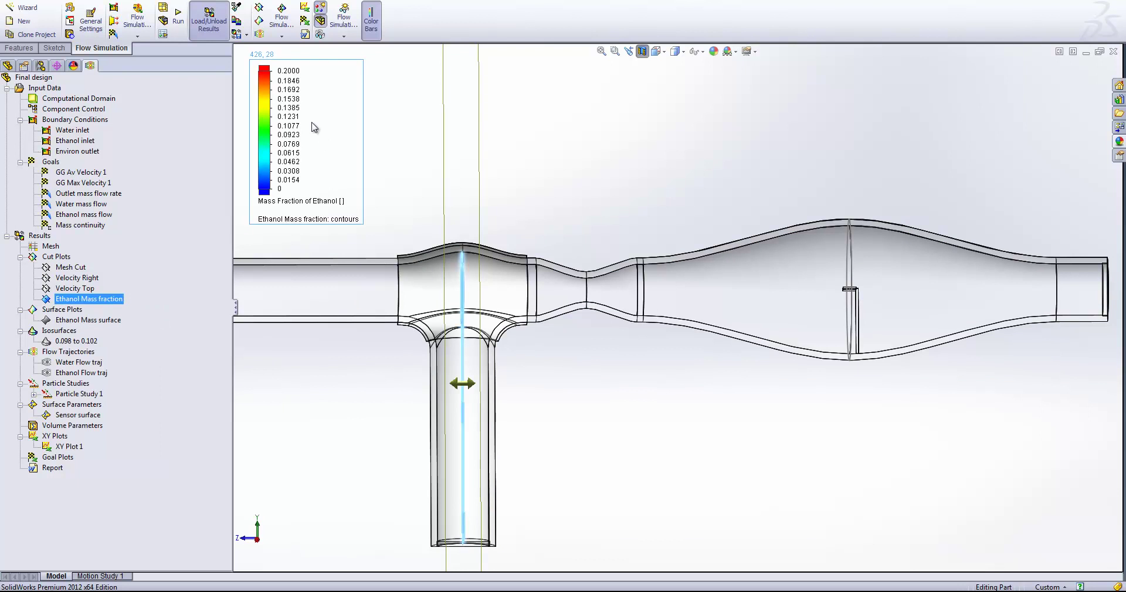
Step: Move the Ethanol Mass fraction cut plane through the throat to the sensor, examine the mixing there, and hide the plot
middle_drag(510, 189, 319, 226)
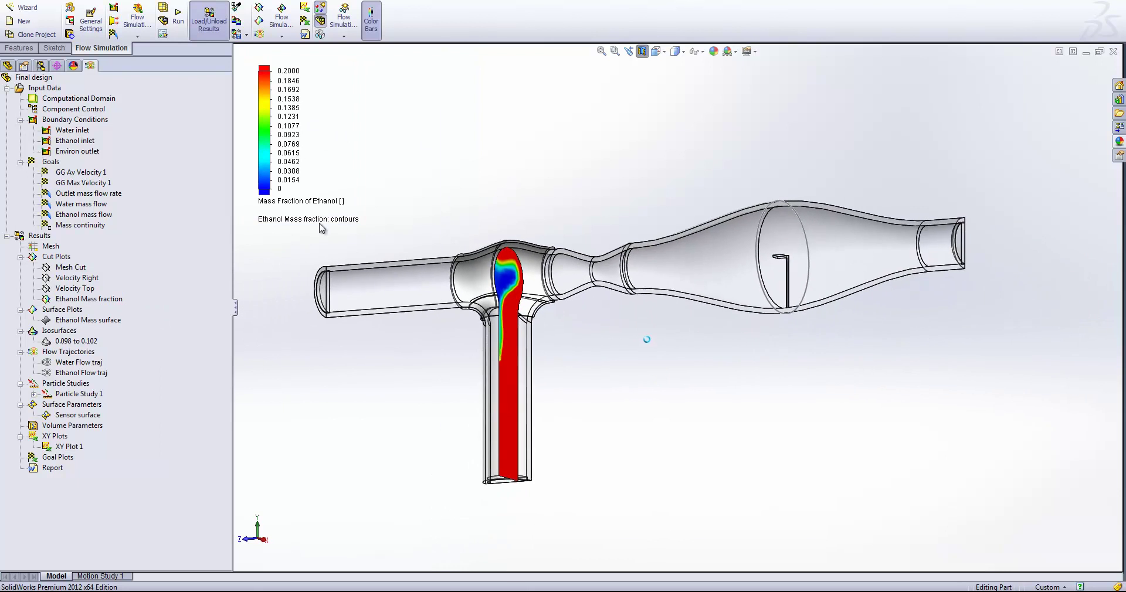
click(89, 300)
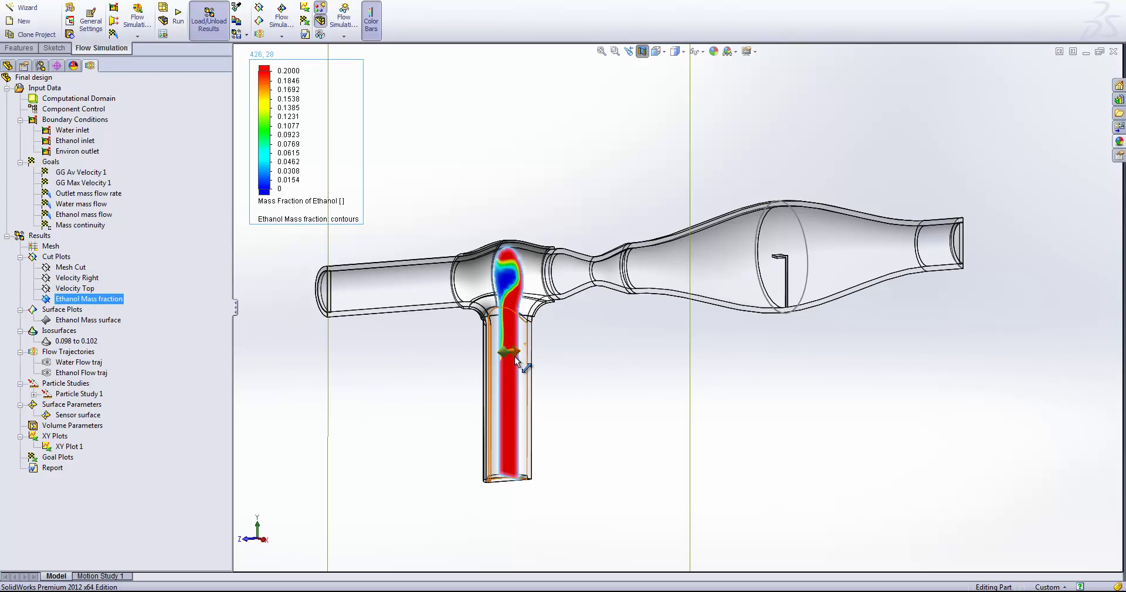
drag(513, 355, 602, 346)
scroll(678, 447, up, 5)
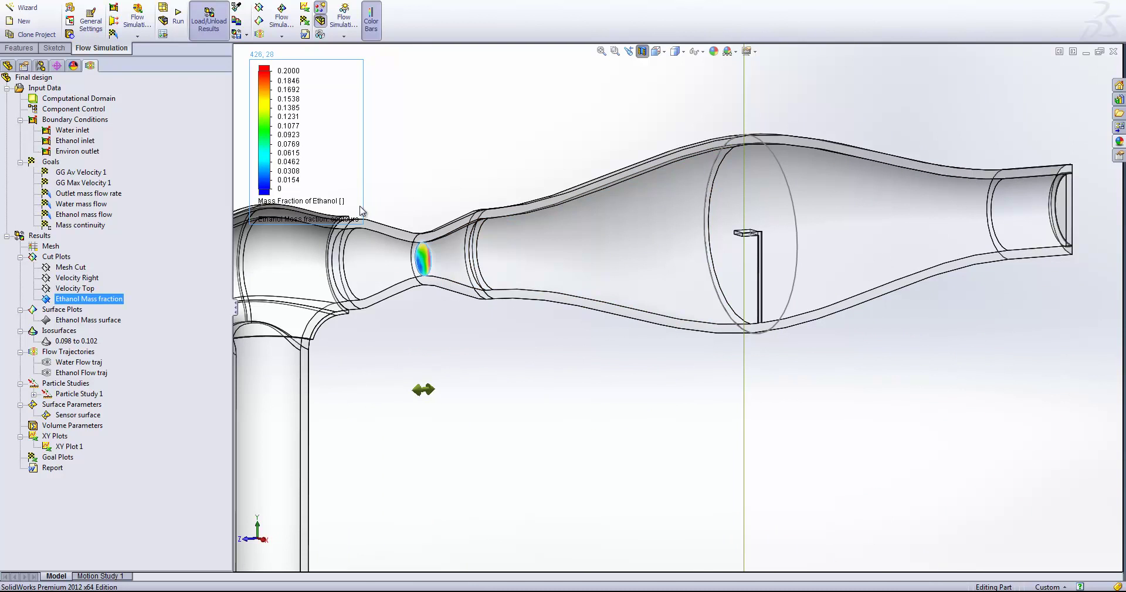
drag(432, 391, 757, 376)
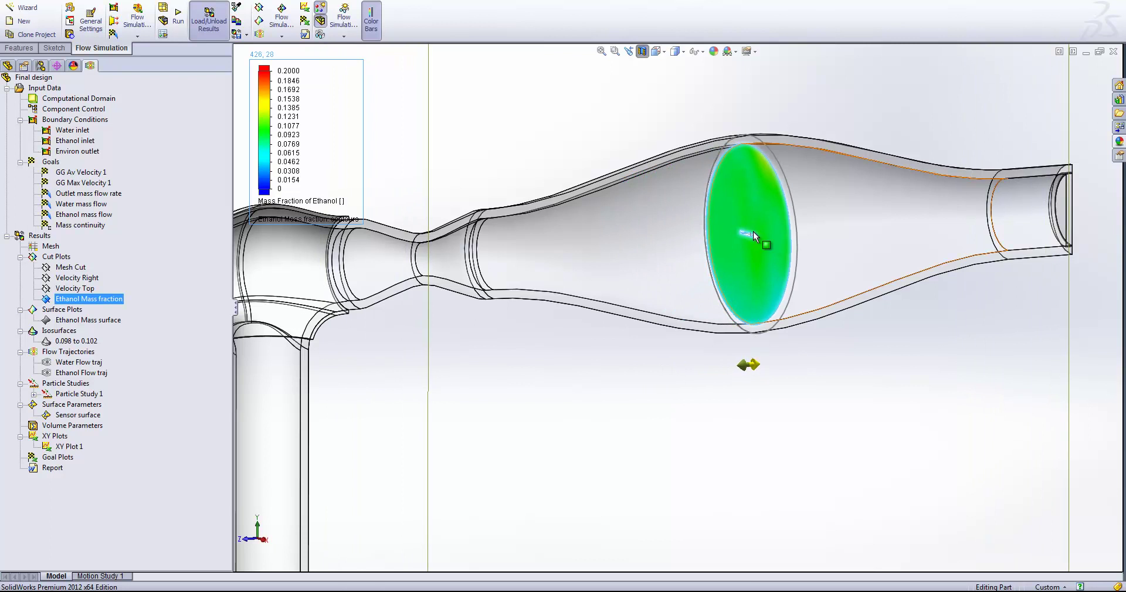
scroll(752, 231, down, 4)
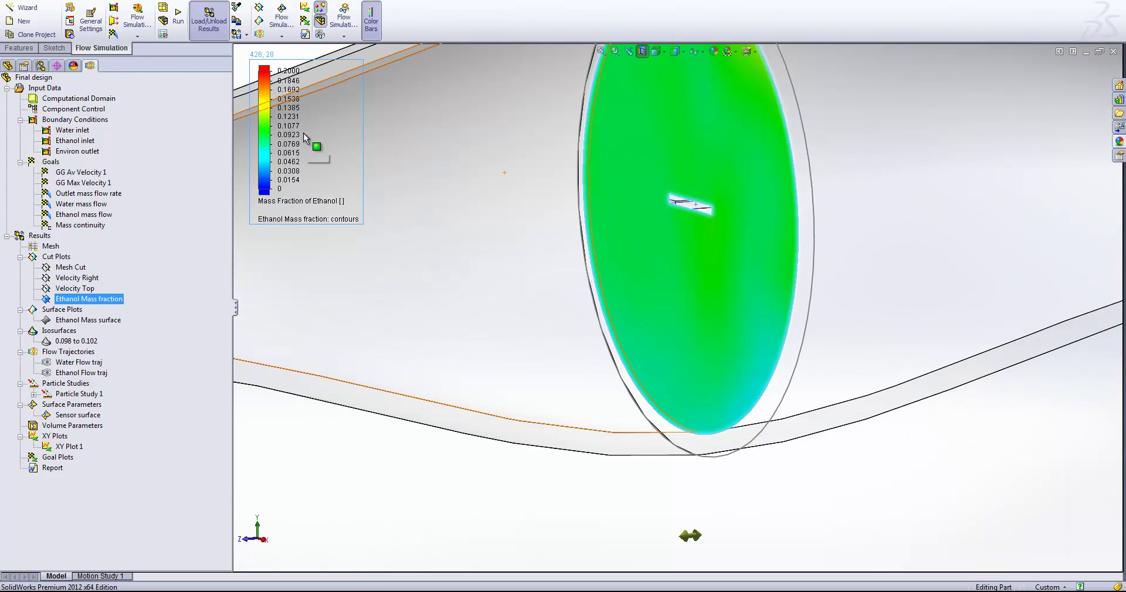
scroll(662, 258, up, 5)
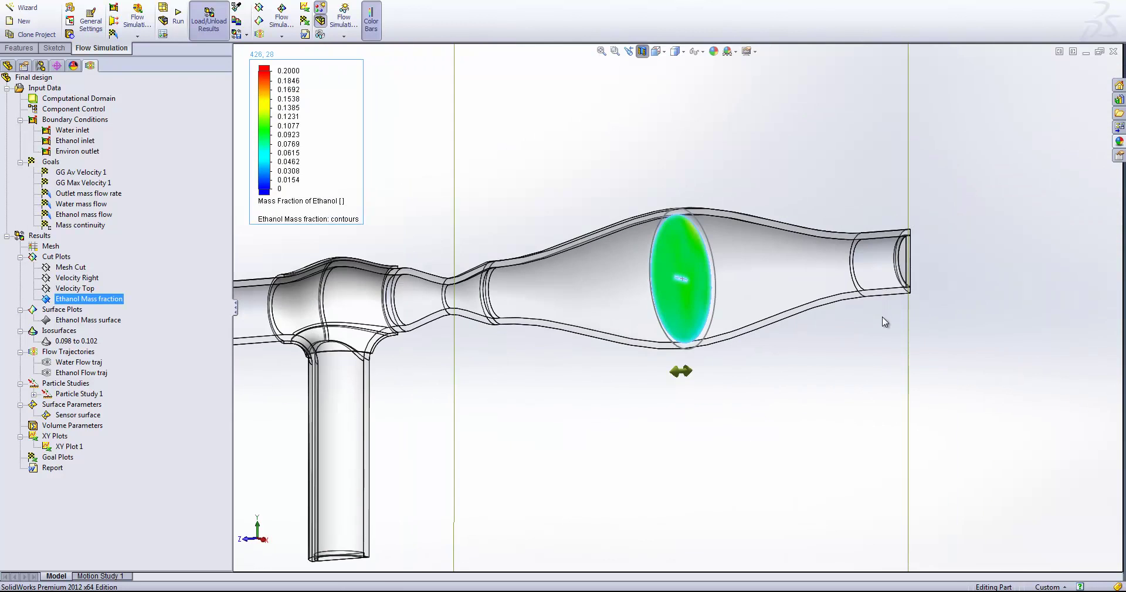
scroll(903, 310, down, 2)
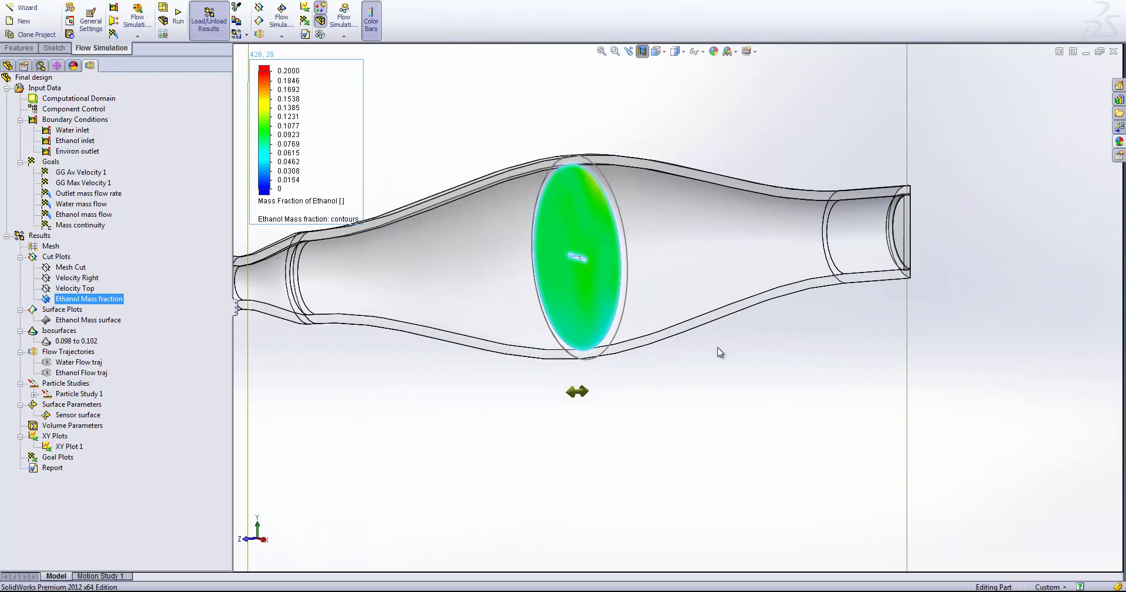
right_click(88, 299)
click(89, 318)
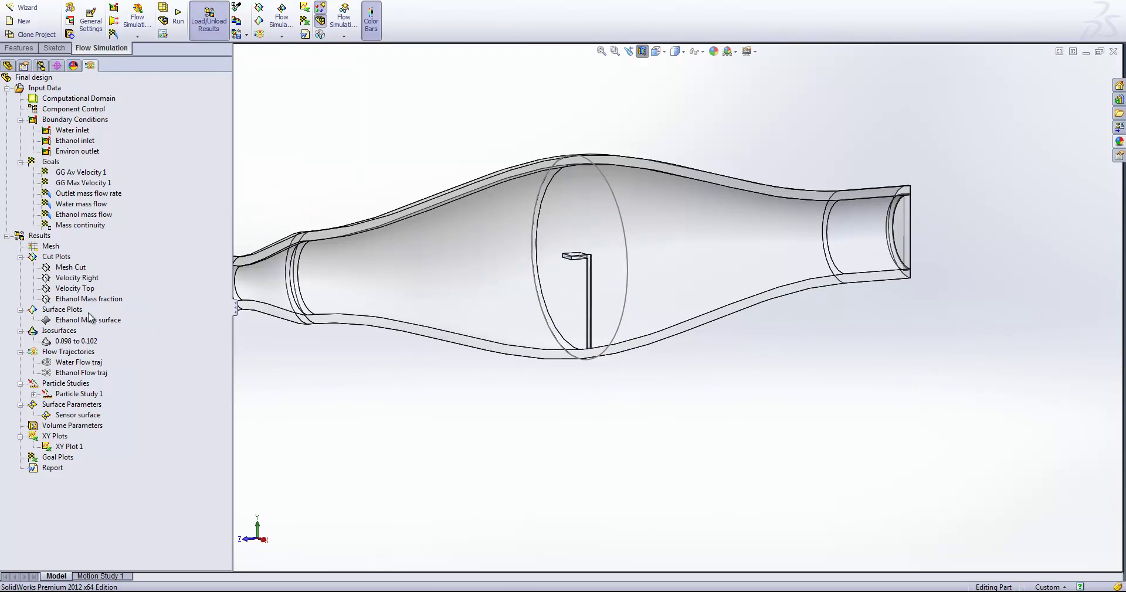
Step: Review the ethanol mass fraction isosurface definition with values 0.098 and 0.102, accept it, and examine the displayed isosurface
right_click(74, 341)
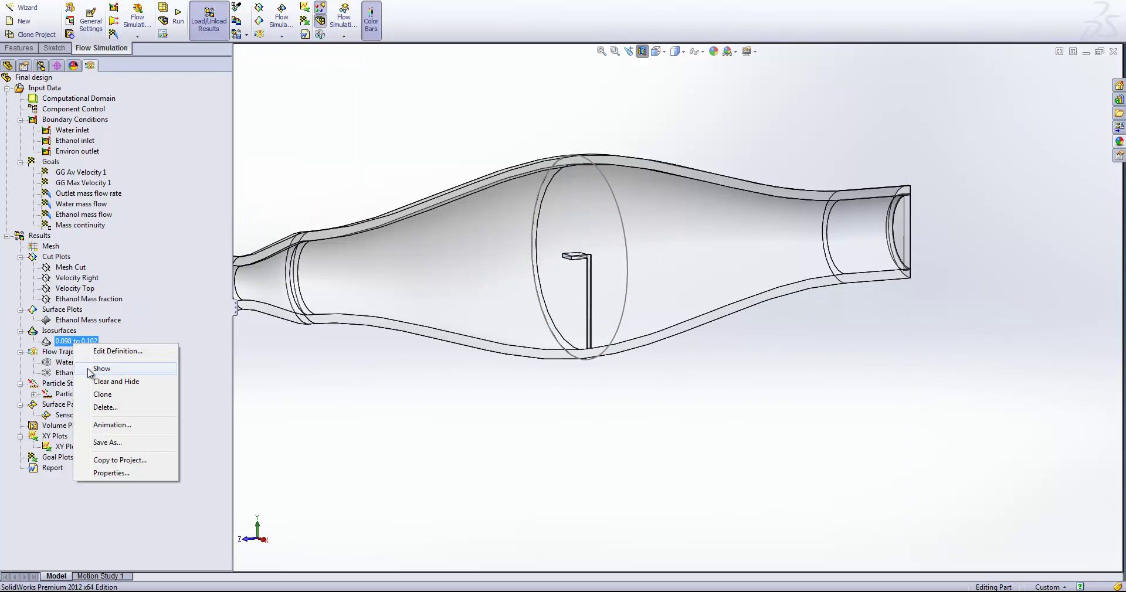
click(117, 351)
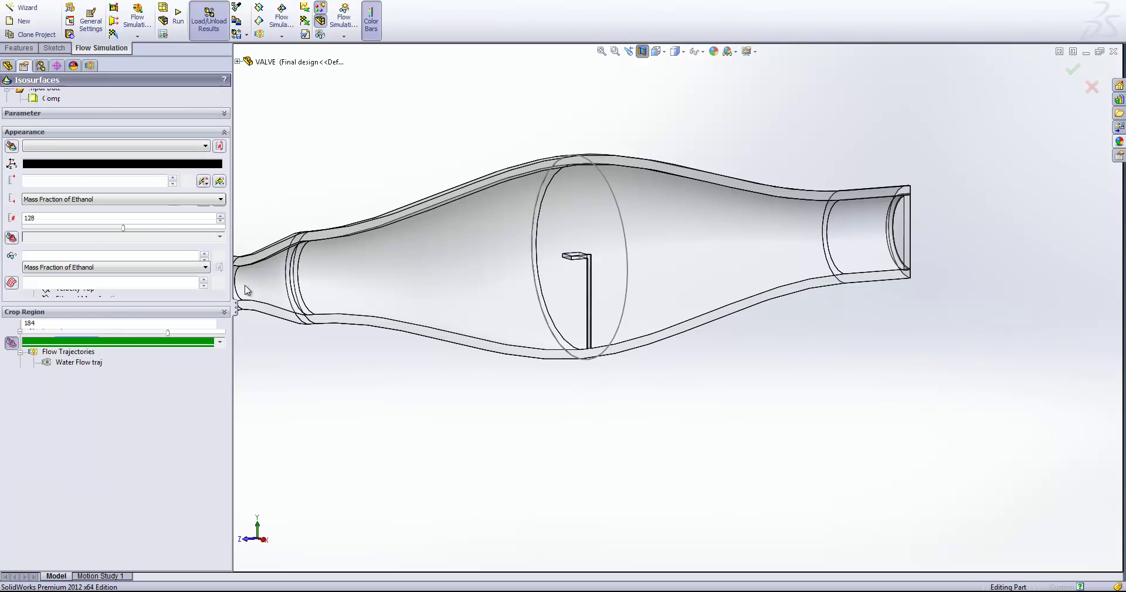
mouse_move(292, 229)
middle_down()
mouse_move(301, 212)
mouse_move(334, 208)
mouse_move(176, 195)
middle_up()
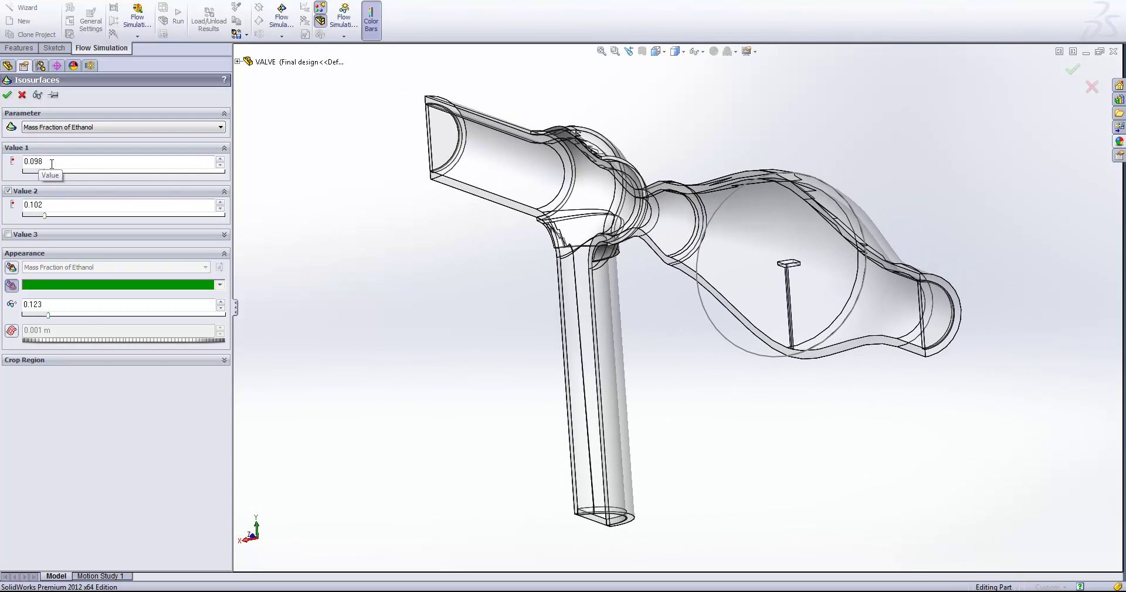
drag(52, 162, 24, 162)
drag(54, 207, 23, 205)
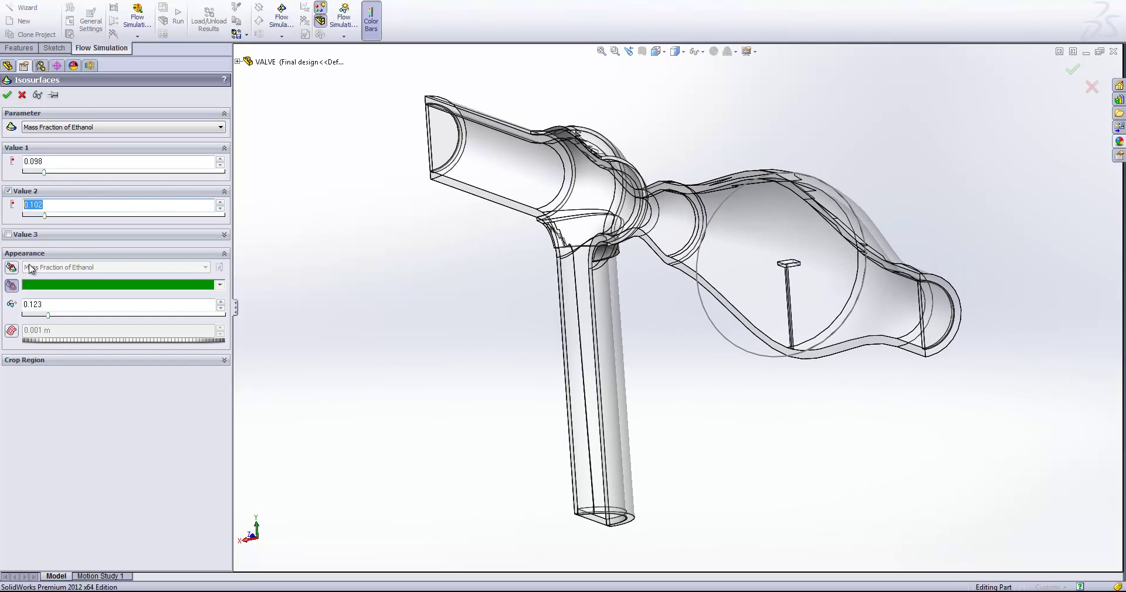
click(70, 442)
click(49, 162)
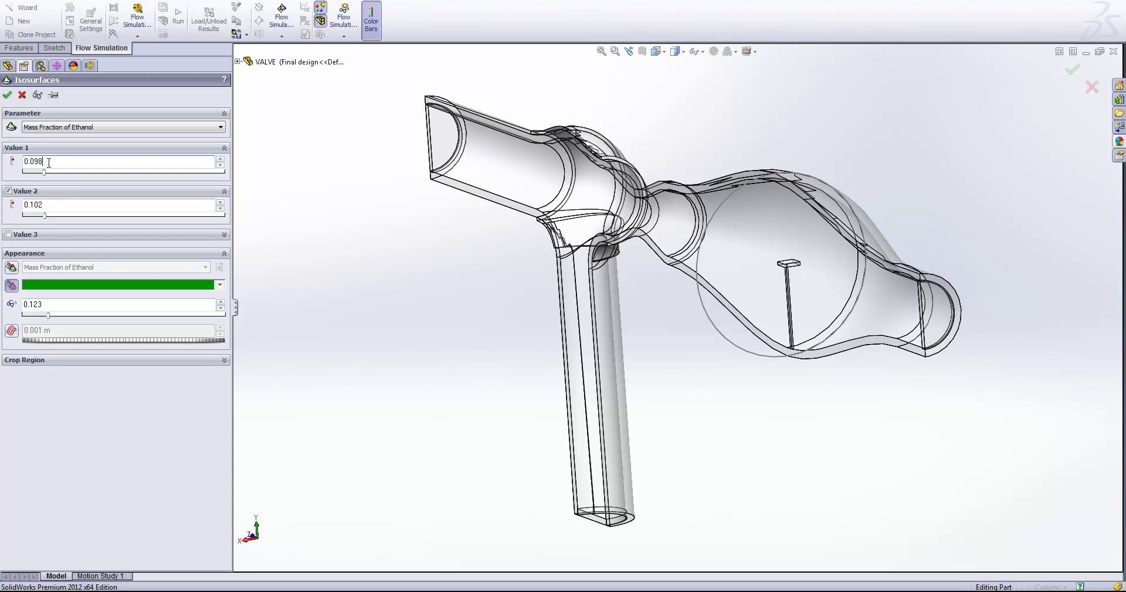
click(7, 94)
middle_drag(950, 463, 898, 452)
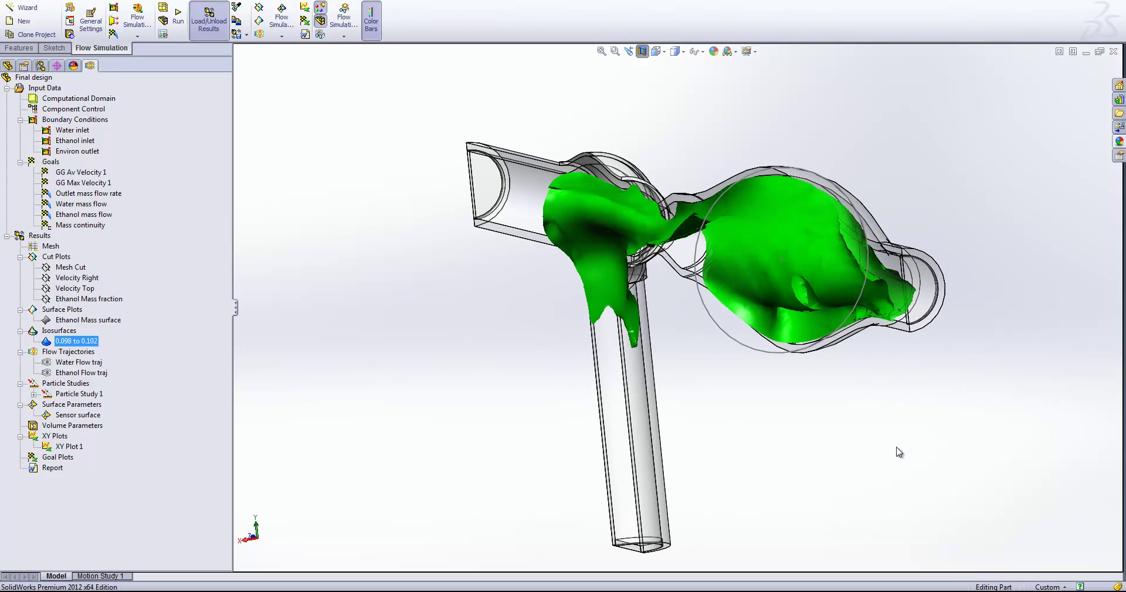
Step: Examine the ethanol isosurface from the throat to the outlet, and hide the 0.098 to 0.102 isosurface
mouse_move(899, 452)
middle_down()
mouse_move(880, 438)
mouse_move(855, 223)
mouse_move(803, 237)
mouse_move(725, 190)
mouse_move(782, 207)
mouse_move(773, 226)
mouse_move(790, 286)
mouse_move(909, 371)
mouse_move(903, 380)
middle_up()
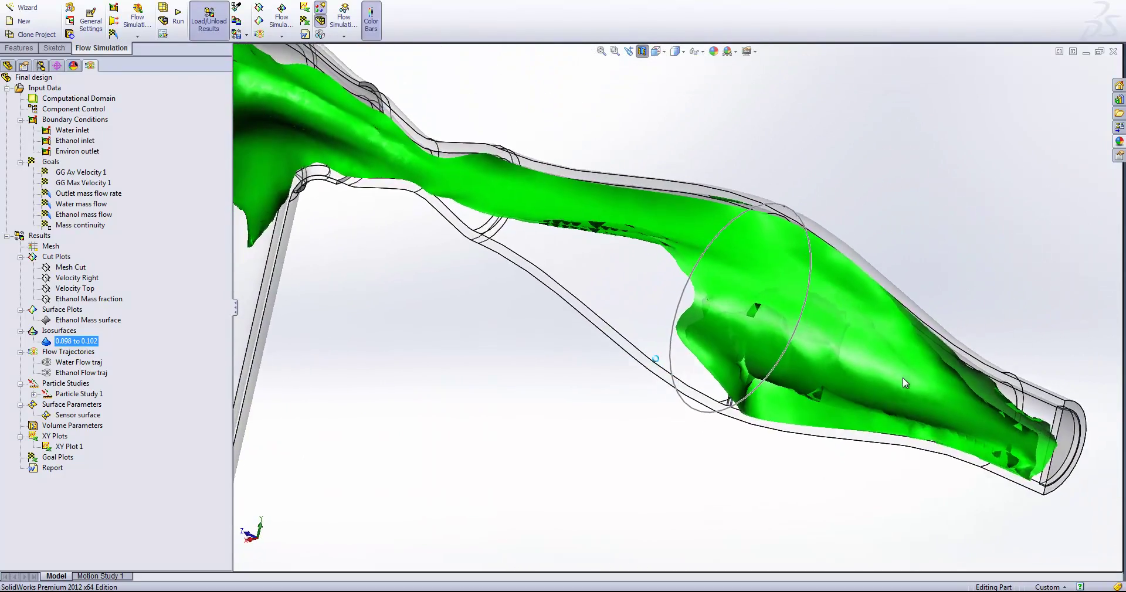
key(ctrl+7)
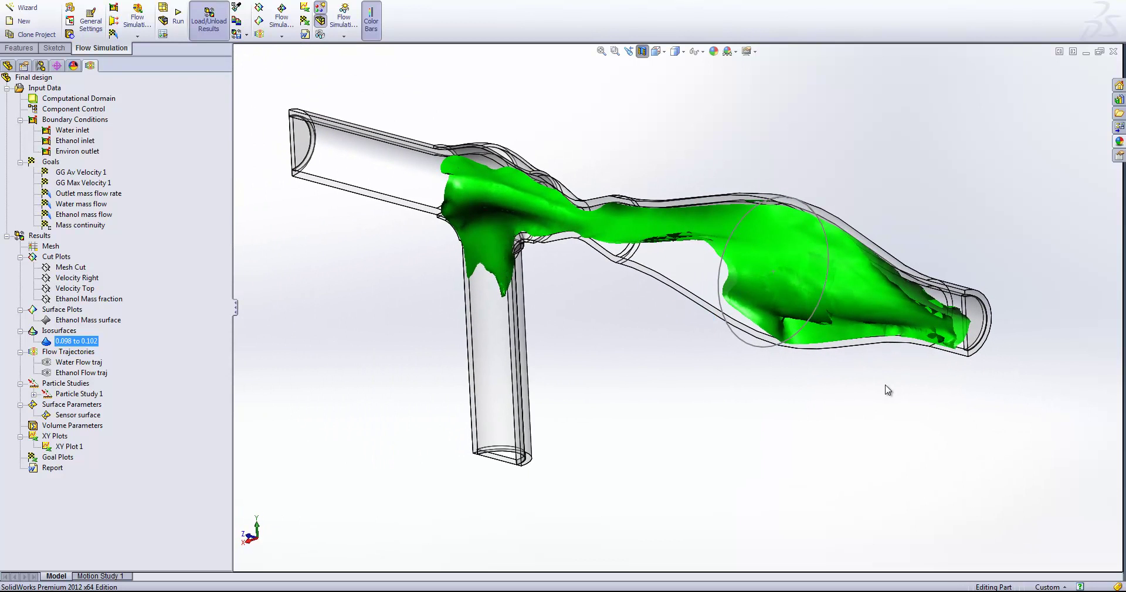
right_click(49, 340)
click(75, 364)
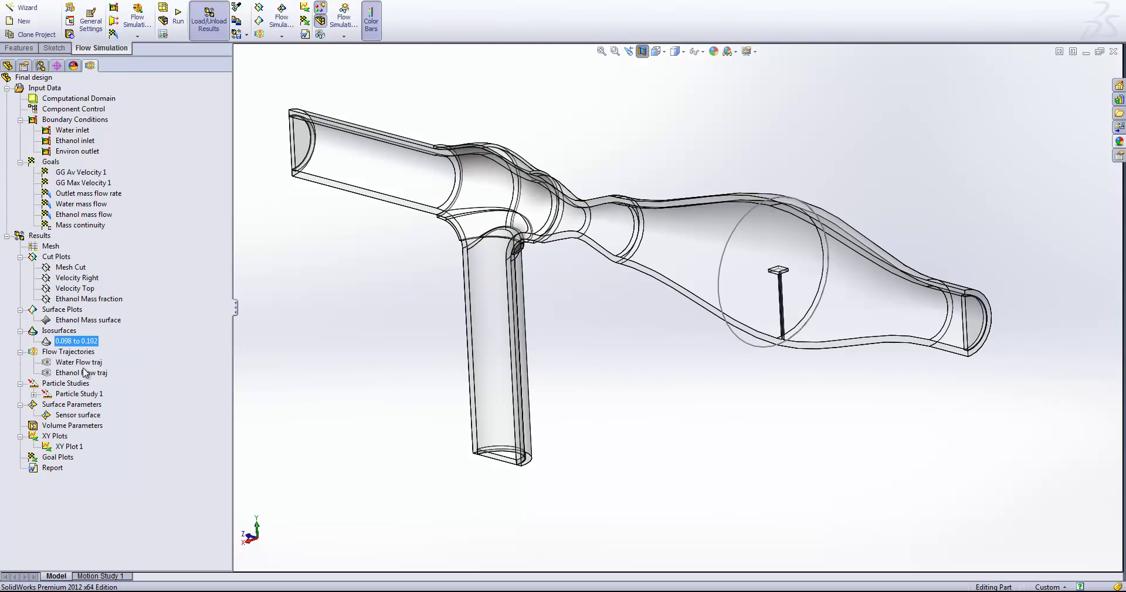
Step: Show the Water injection and Ethanol injection particle trajectories of Particle Study 1
click(33, 394)
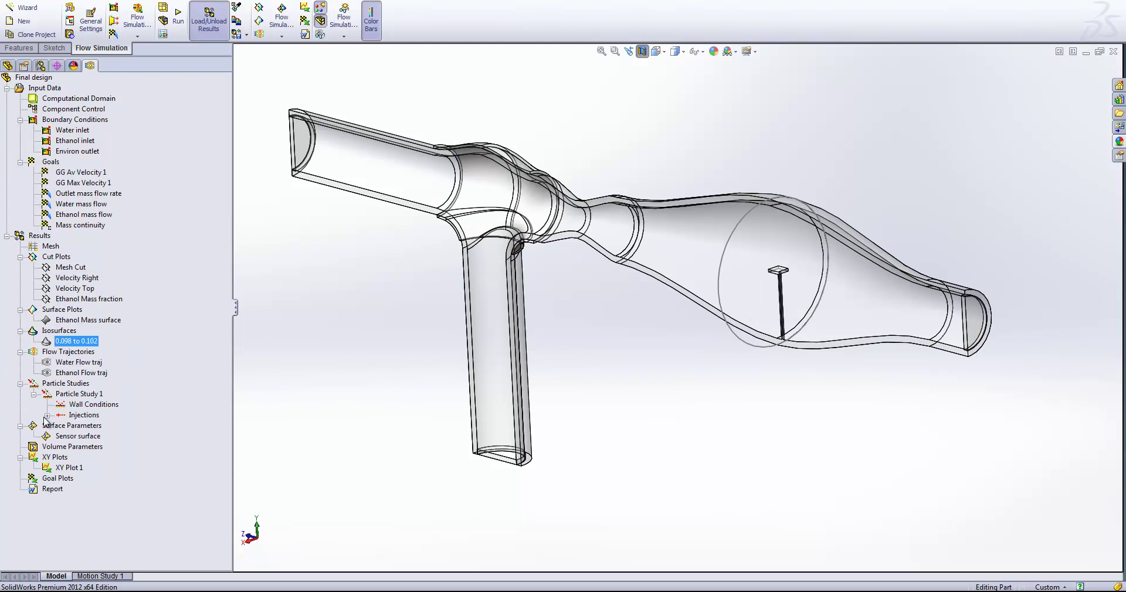
click(47, 415)
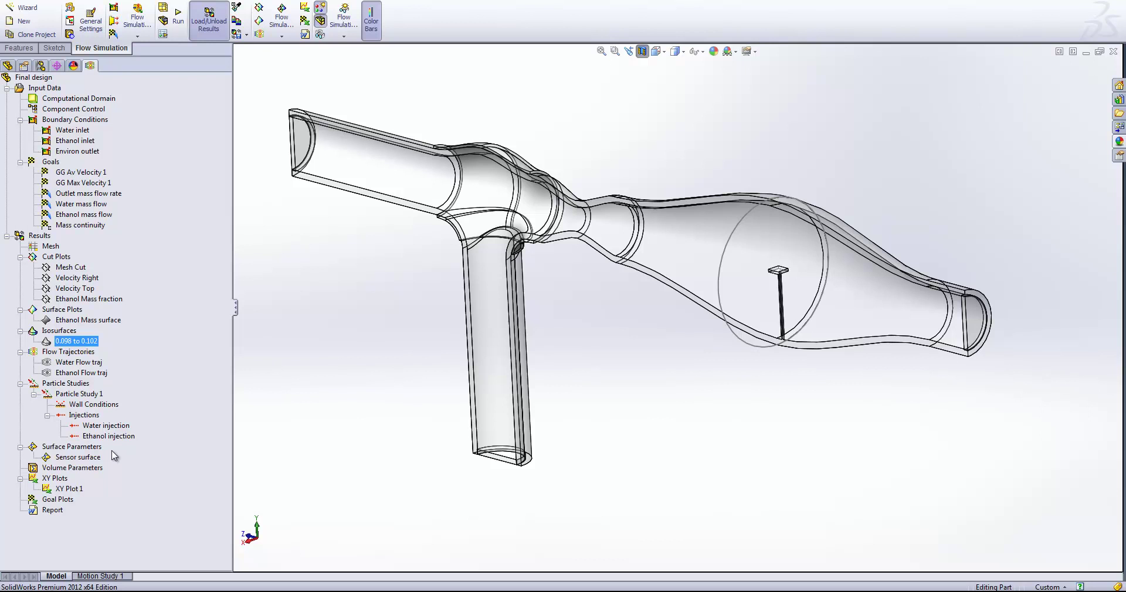
click(118, 426)
right_click(117, 426)
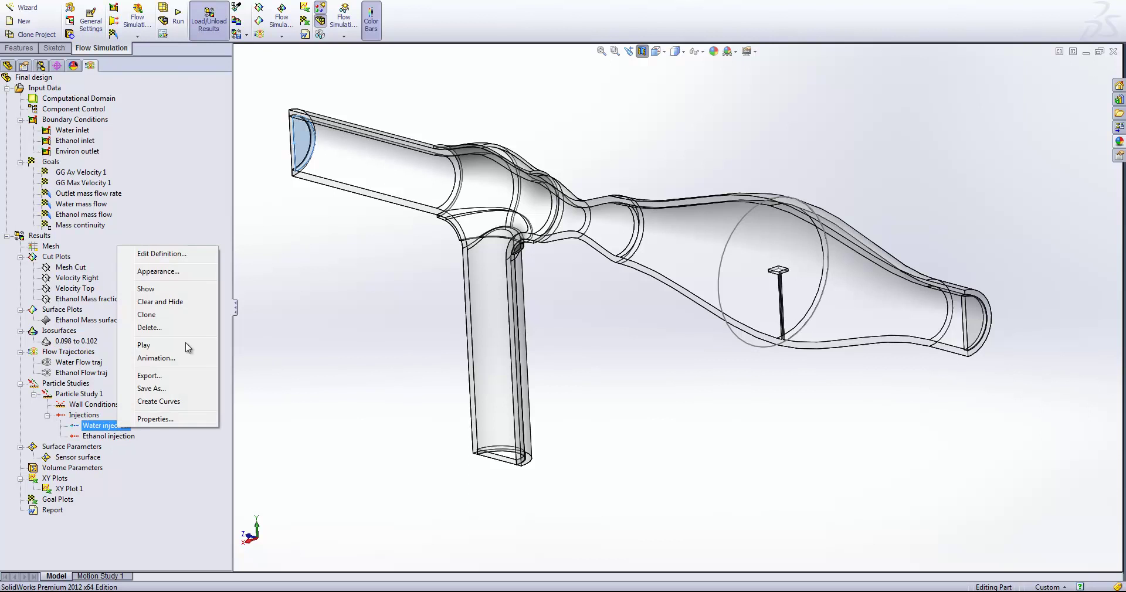
click(159, 292)
click(112, 436)
right_click(112, 437)
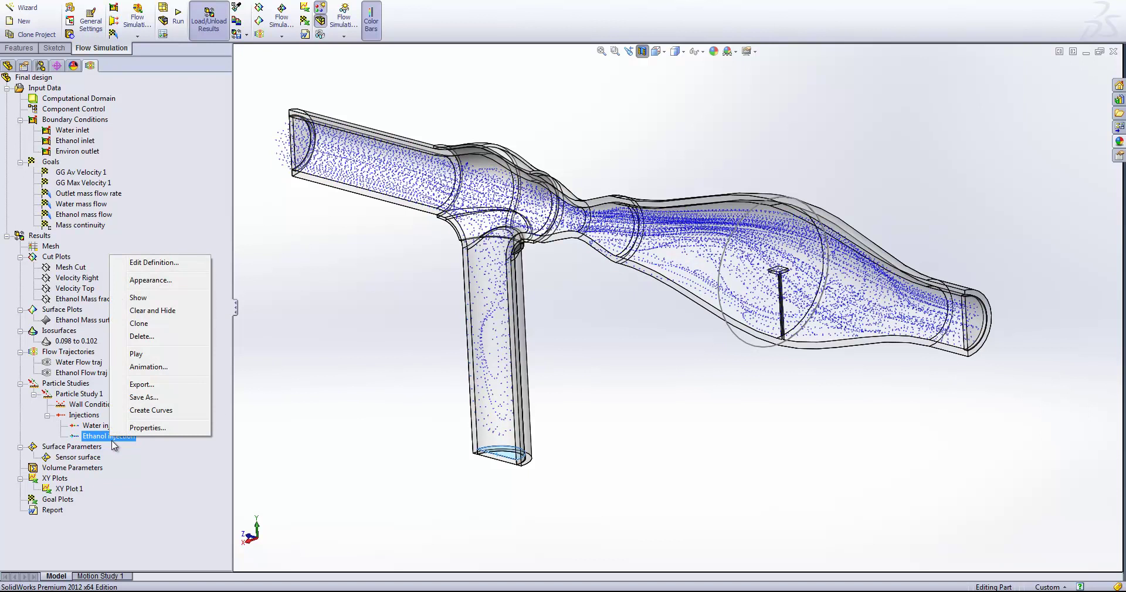
click(130, 302)
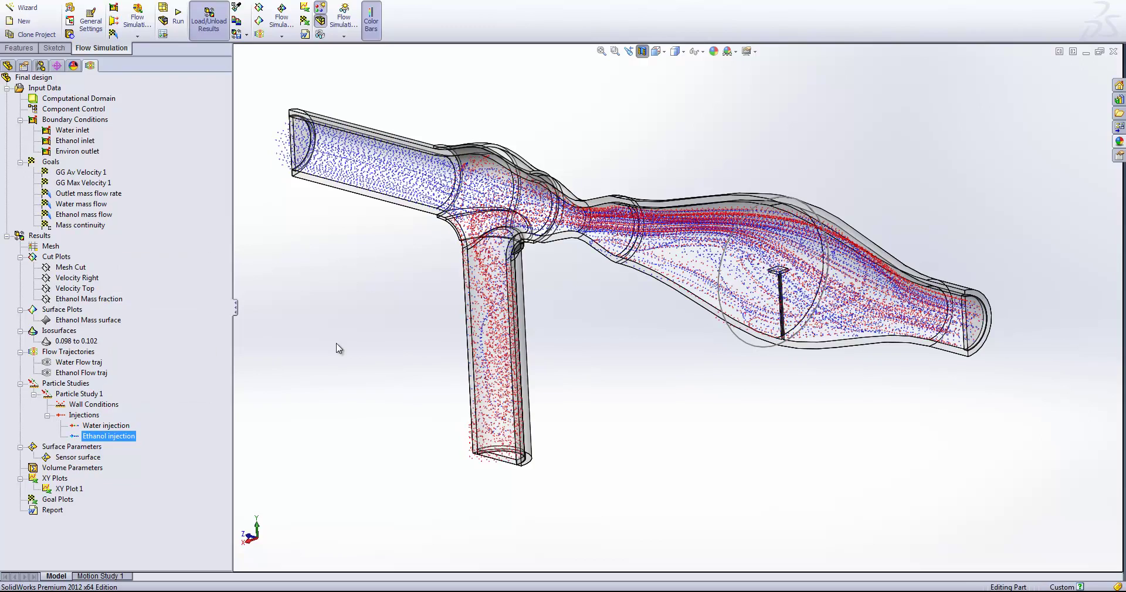
Step: Play the flow animations of the Water injection and Ethanol injection in a side view of the valve
key(ctrl+4)
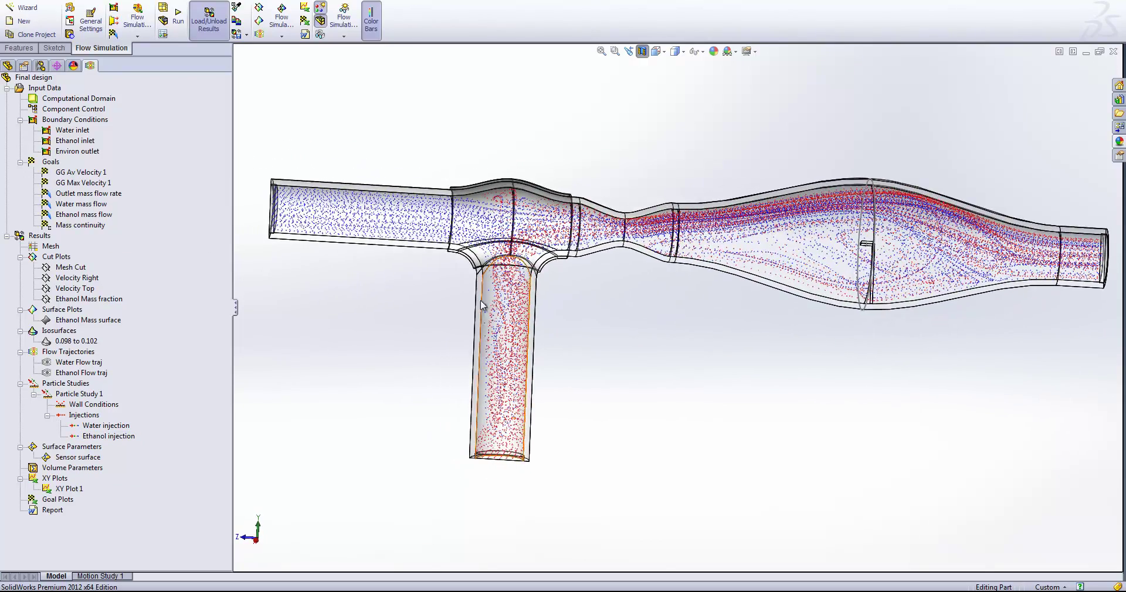
scroll(640, 351, up, 2)
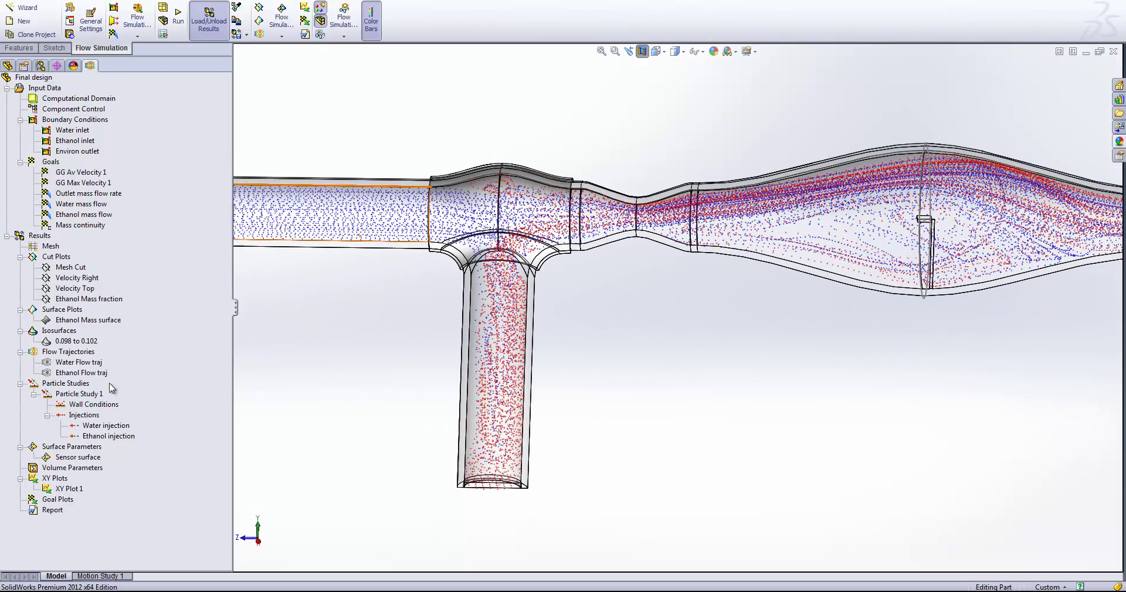
click(97, 424)
right_click(101, 425)
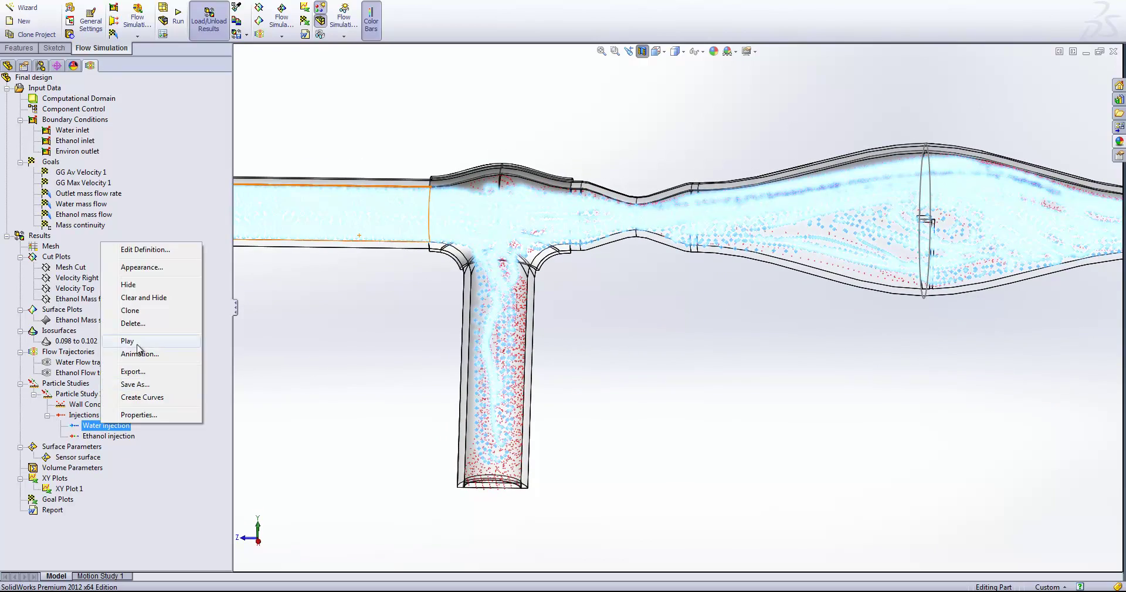
click(113, 439)
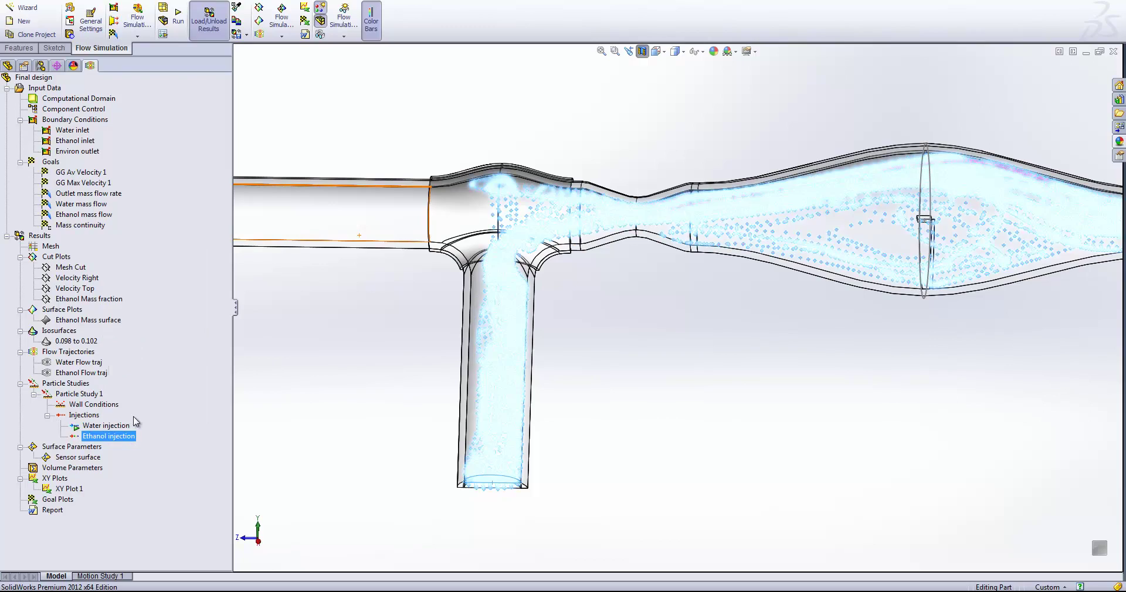
right_click(110, 437)
click(136, 353)
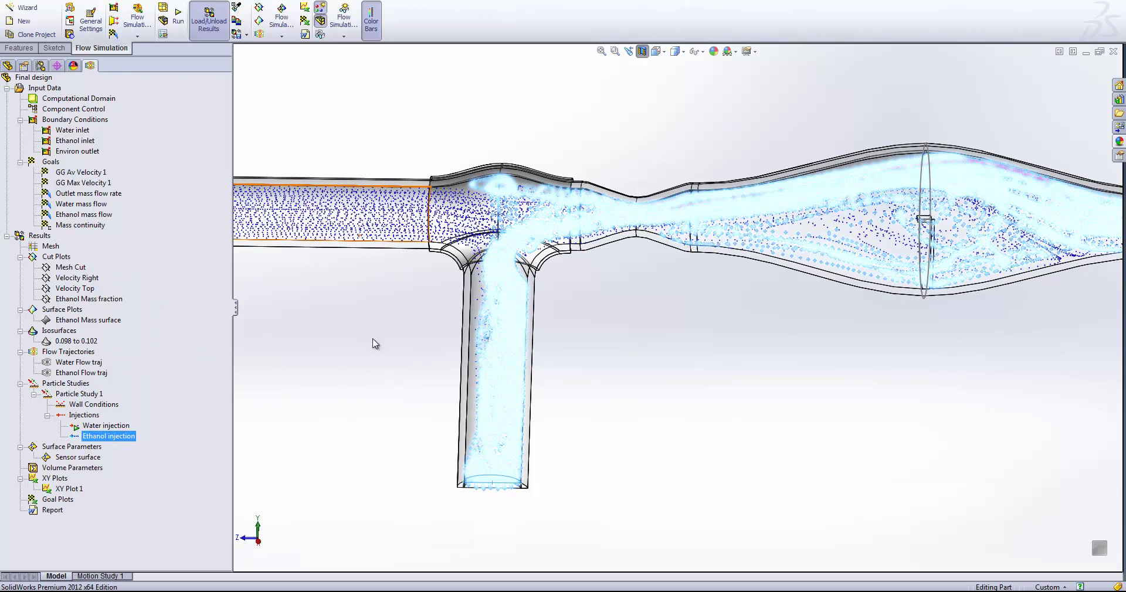
click(376, 343)
Step: Examine how the animated water and ethanol particles mix around the sensor and toward the outlet
scroll(915, 258, down, 3)
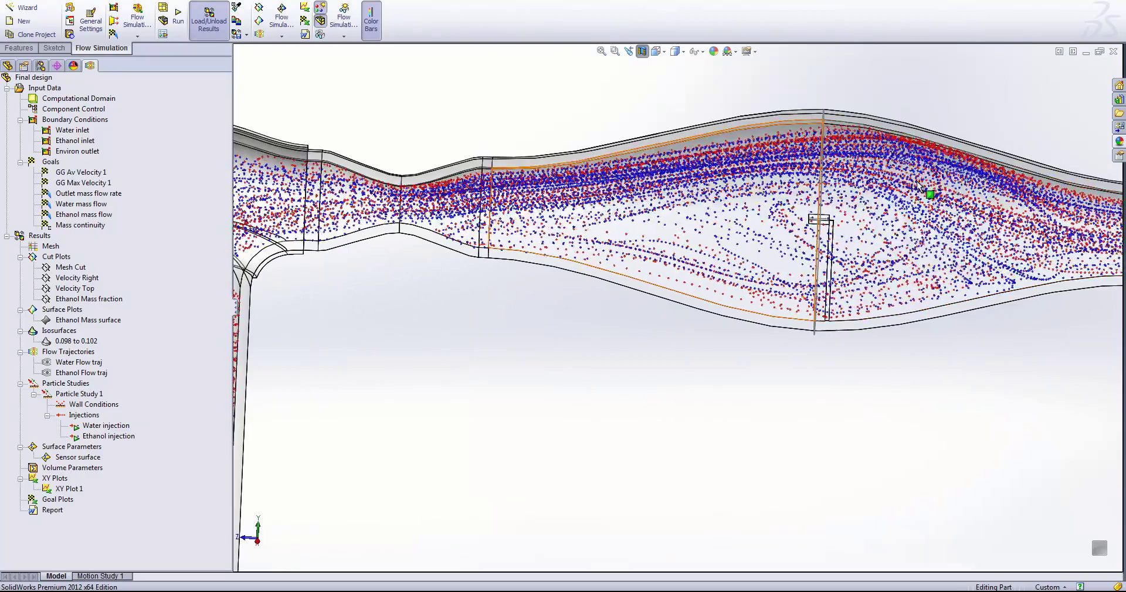
scroll(985, 311, up, 2)
middle_drag(987, 314, 912, 319)
scroll(897, 294, down, 5)
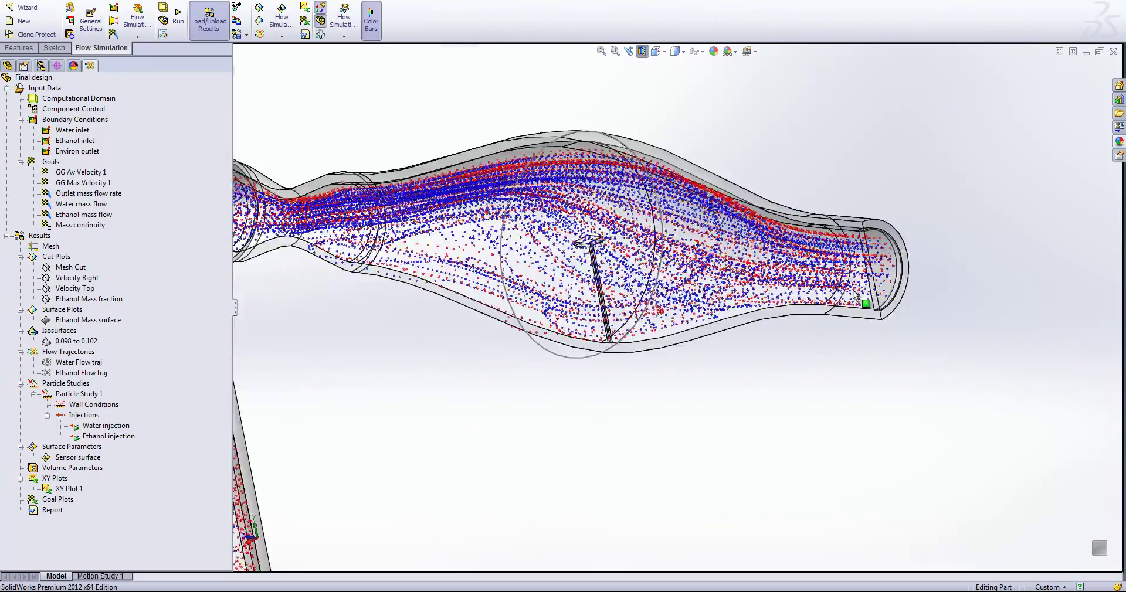
scroll(845, 264, down, 3)
scroll(510, 258, up, 3)
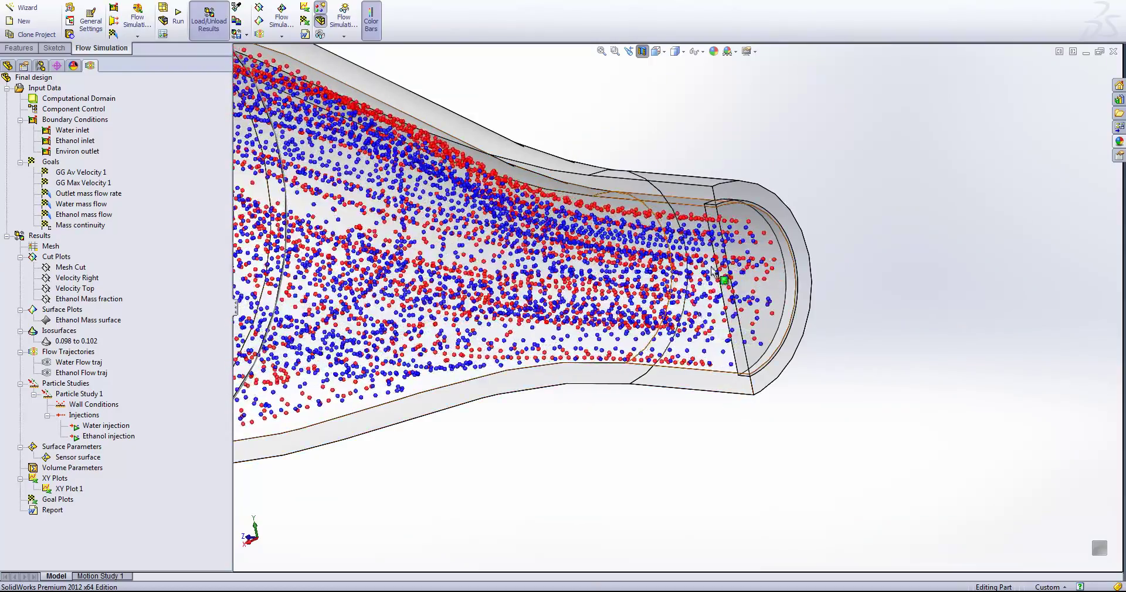
scroll(476, 350, up, 1)
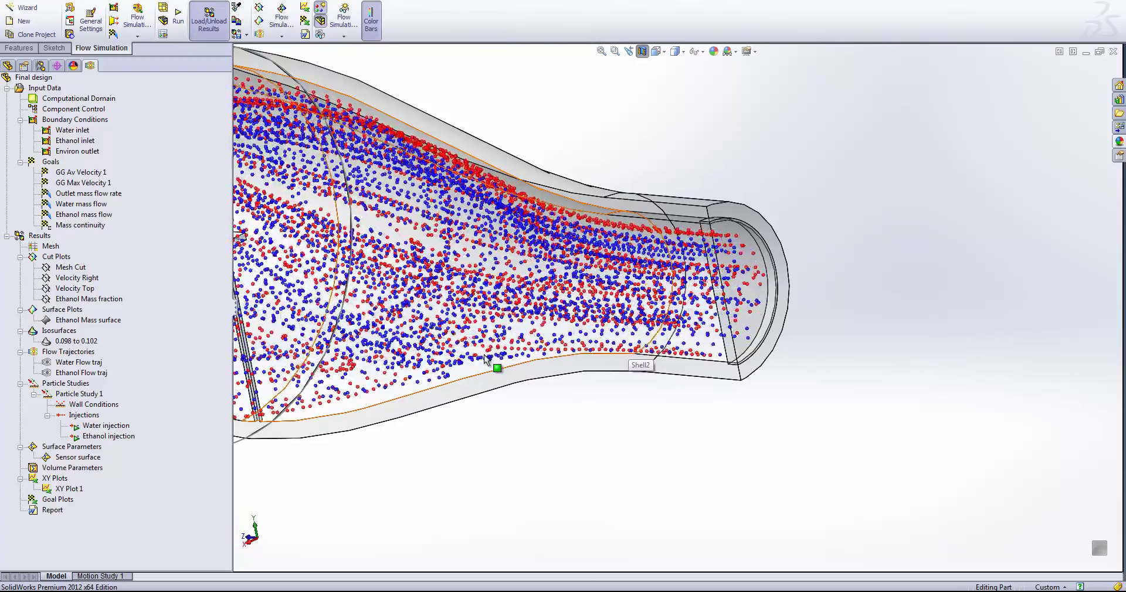
Step: Clear and hide all particle injections, collapse the Particle Studies, and bring the whole valve back into view
right_click(79, 393)
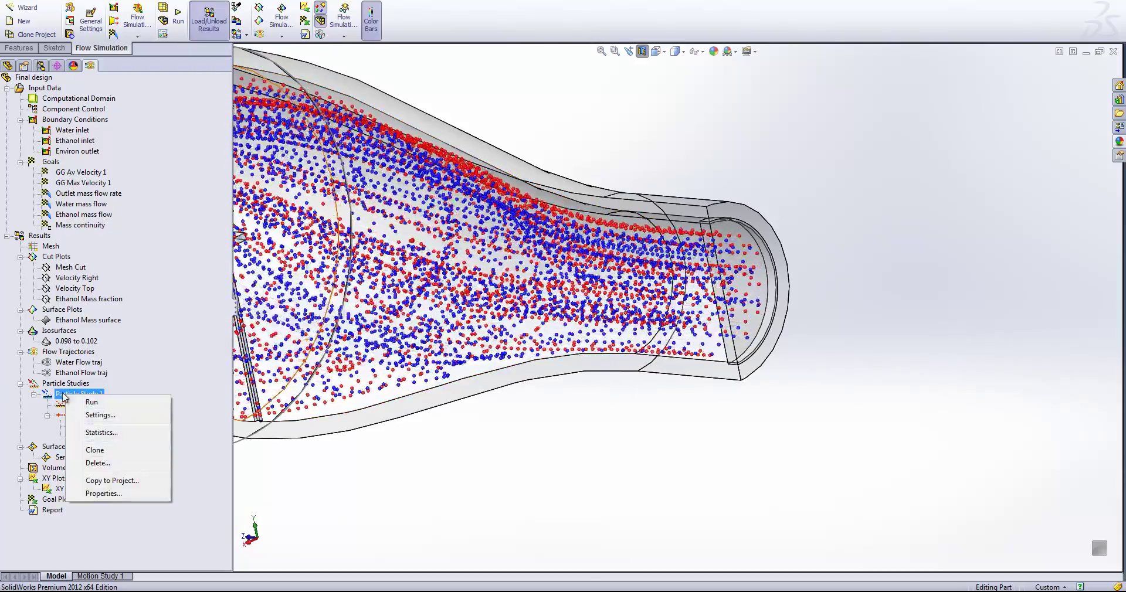
right_click(70, 383)
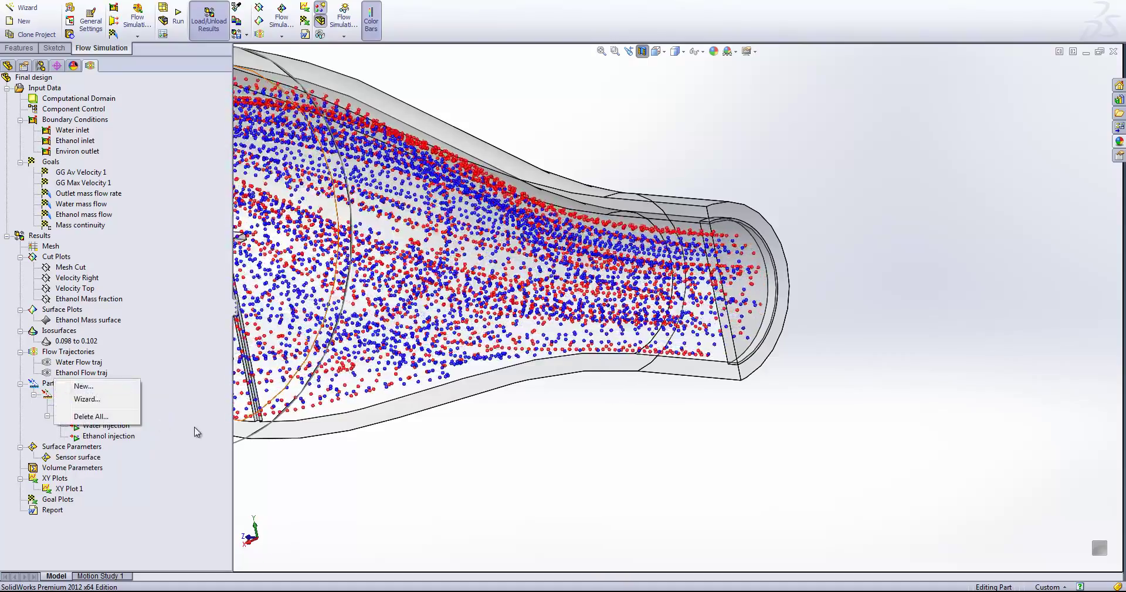
click(146, 432)
right_click(83, 415)
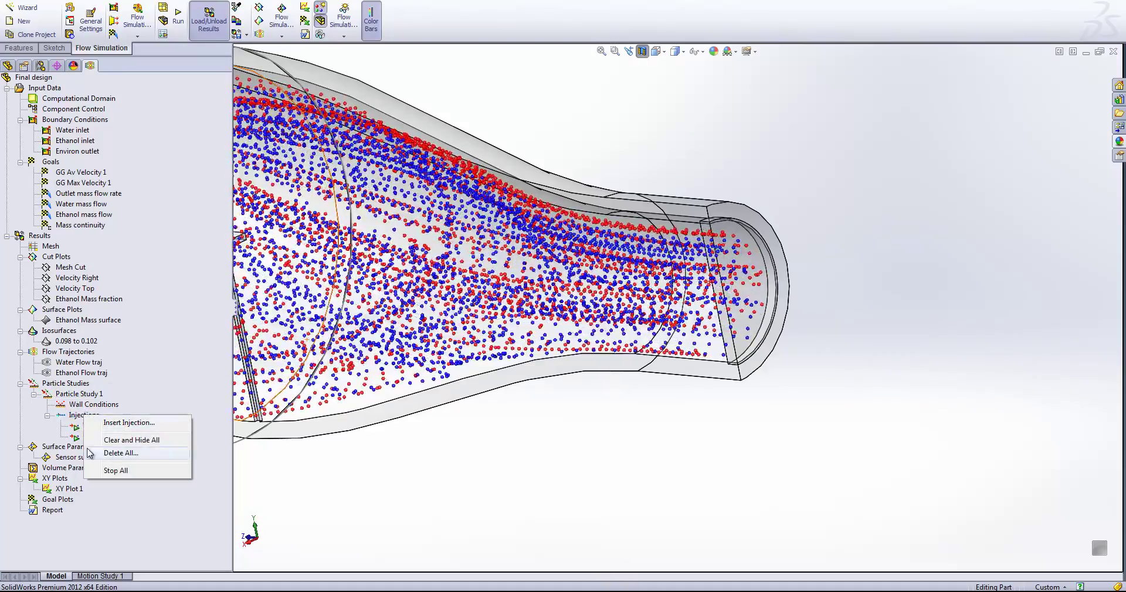
click(132, 439)
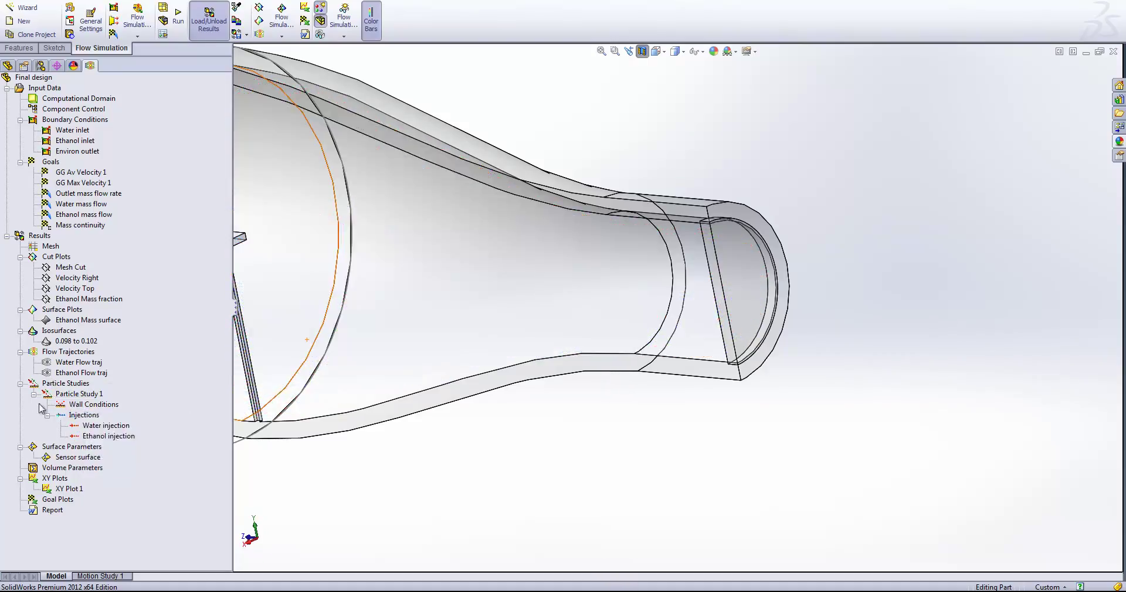
click(20, 384)
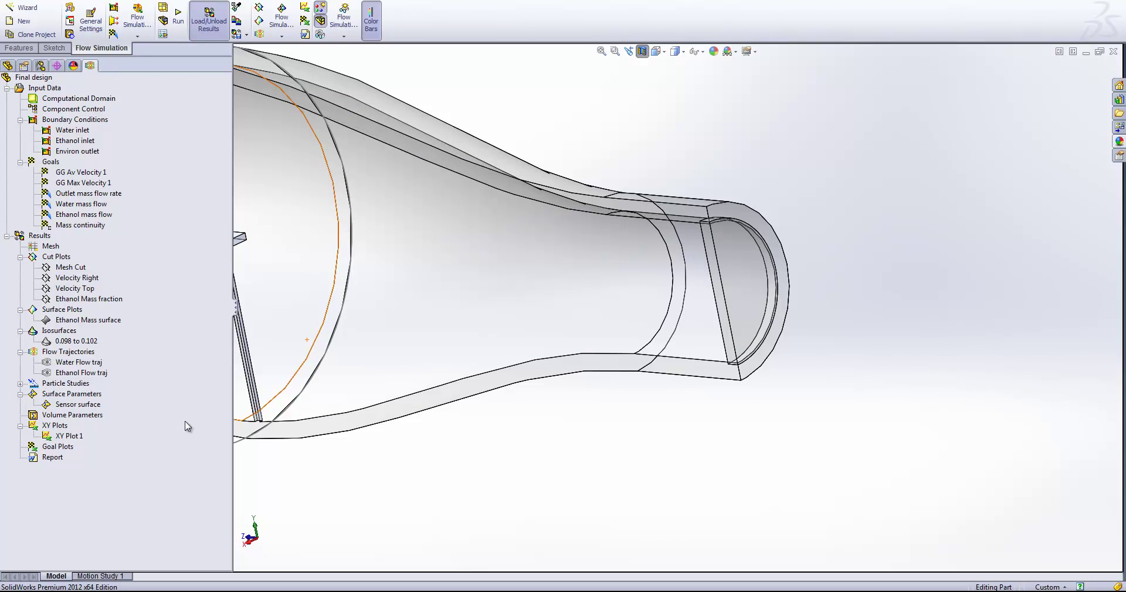
key(f)
key(ctrl+4)
key(ctrl+7)
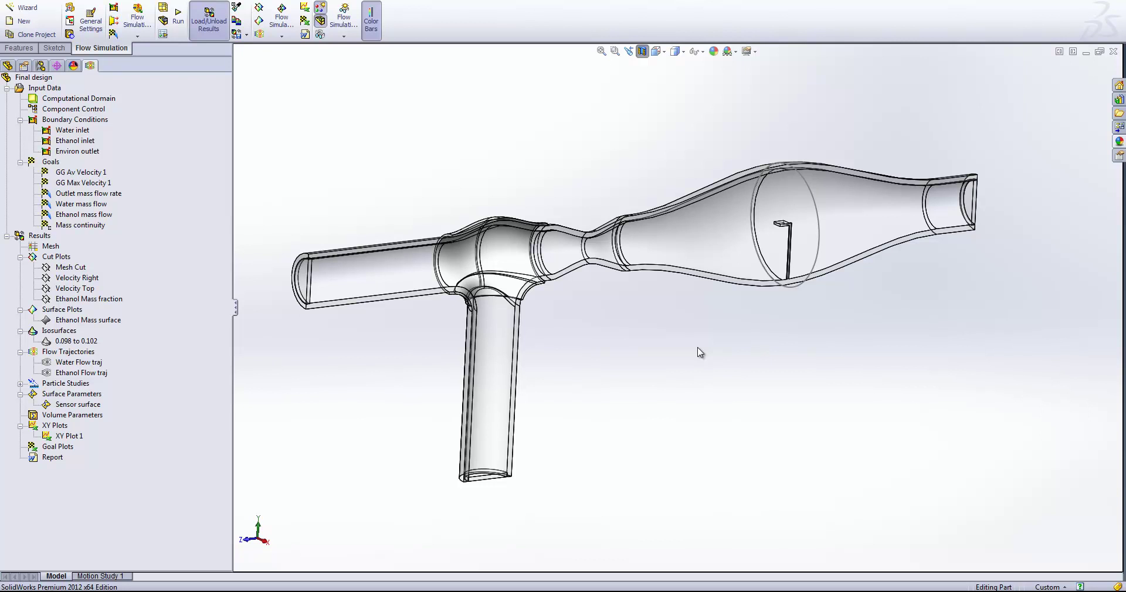
click(65, 436)
right_click(61, 437)
click(82, 443)
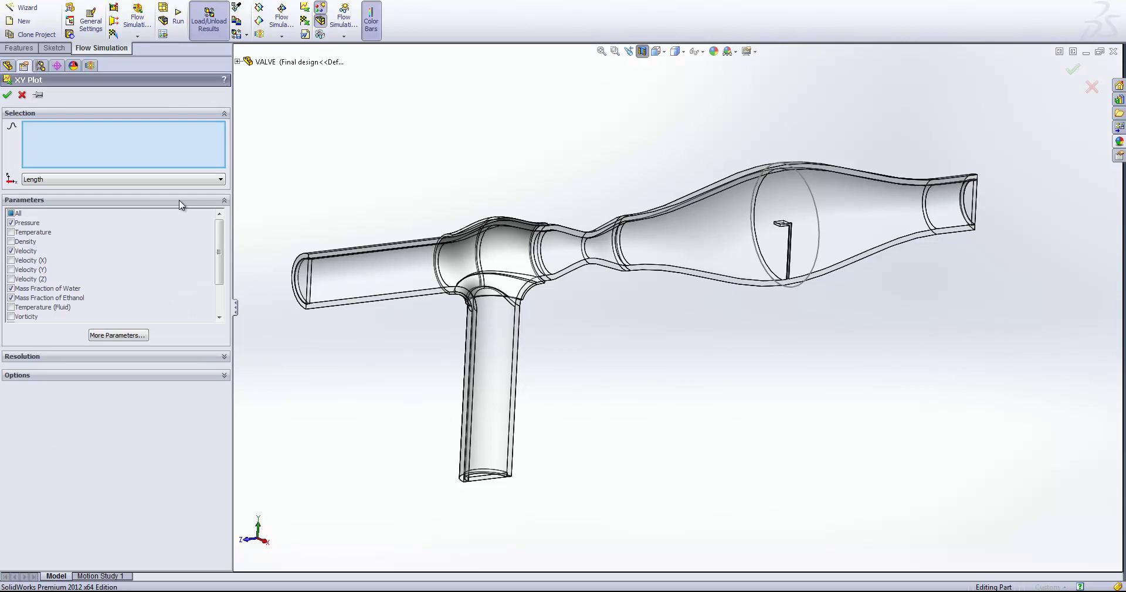
click(22, 96)
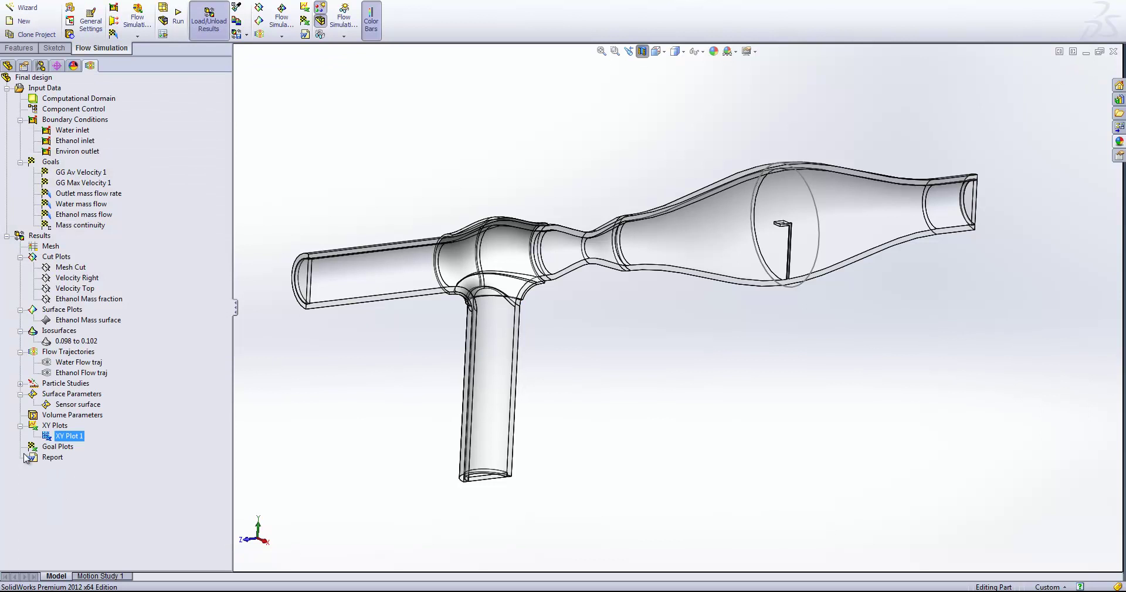
Step: Edit the Sensor surface parameters and assign the top face of the sensor plate as the evaluated surface
right_click(52, 406)
click(94, 413)
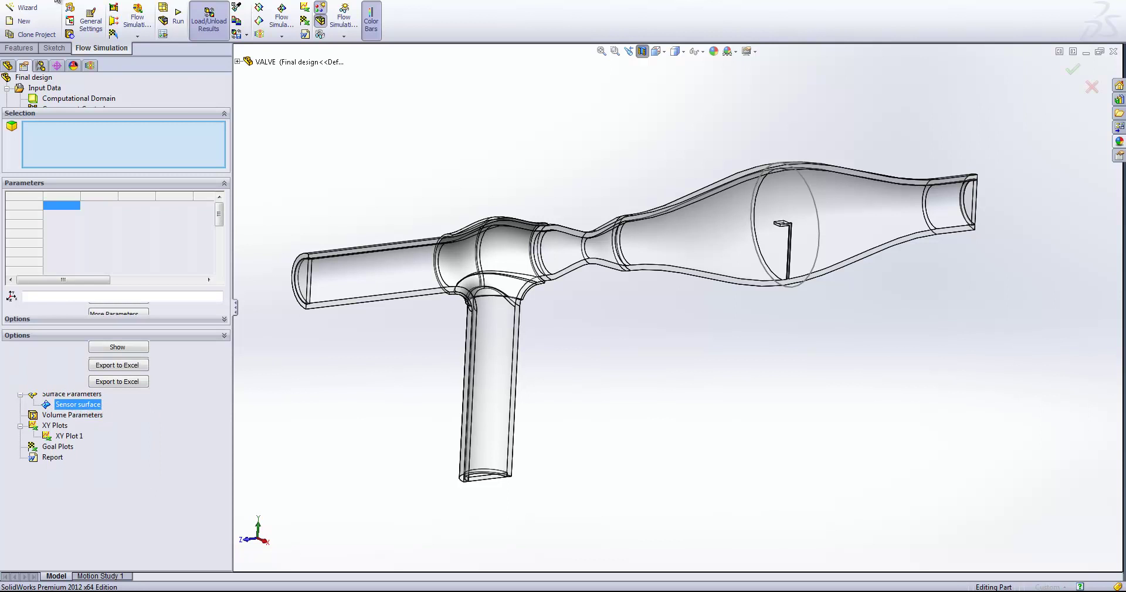
scroll(872, 162, down, 3)
scroll(871, 273, down, 3)
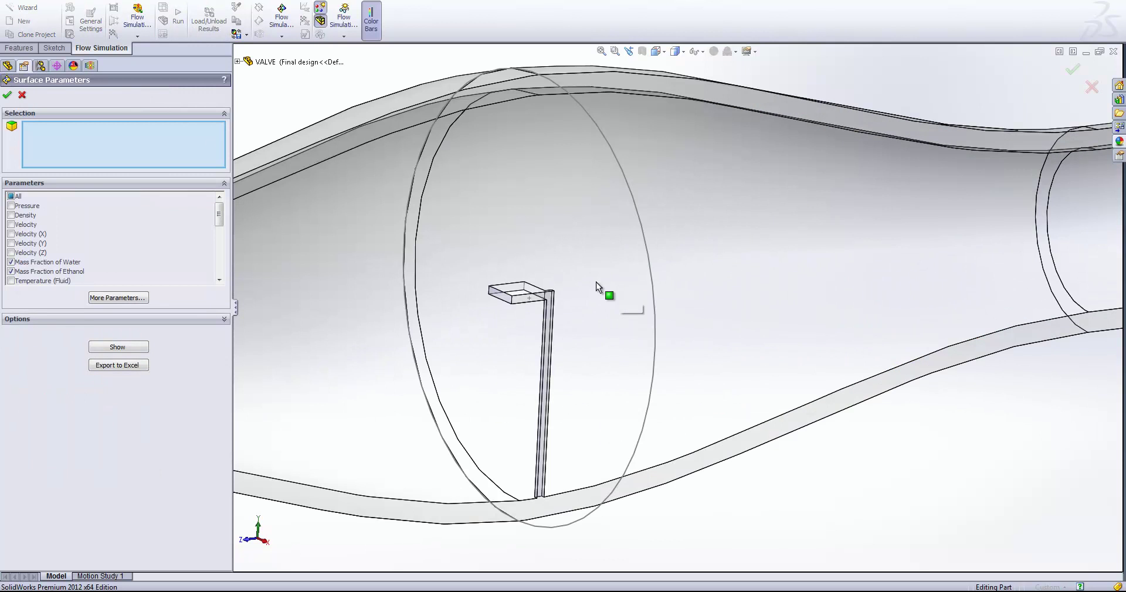
right_click(530, 293)
click(532, 293)
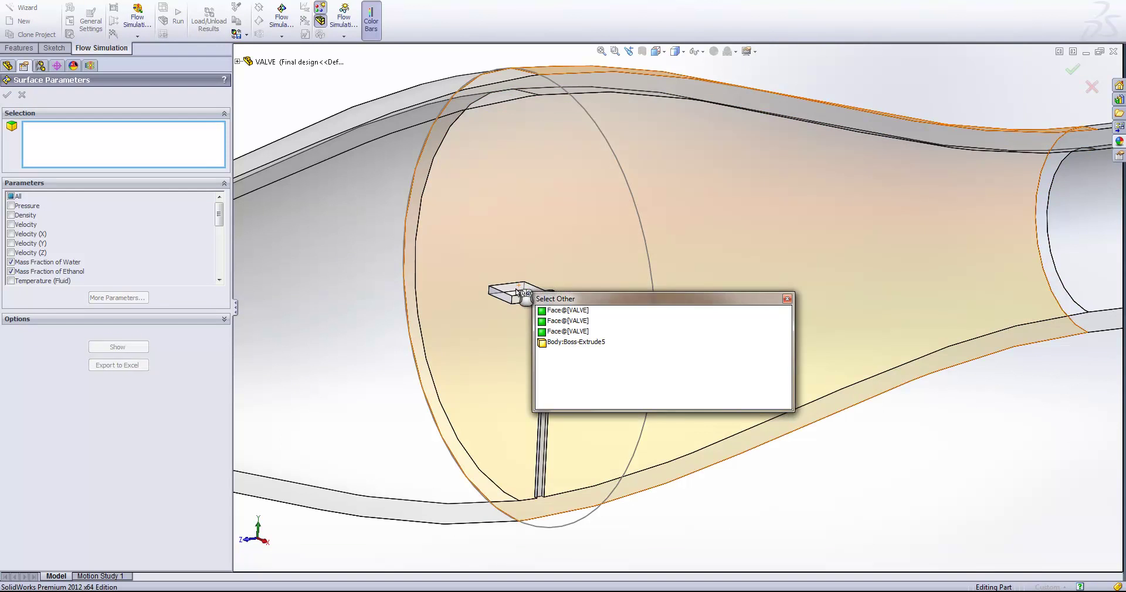
click(550, 303)
key(Escape)
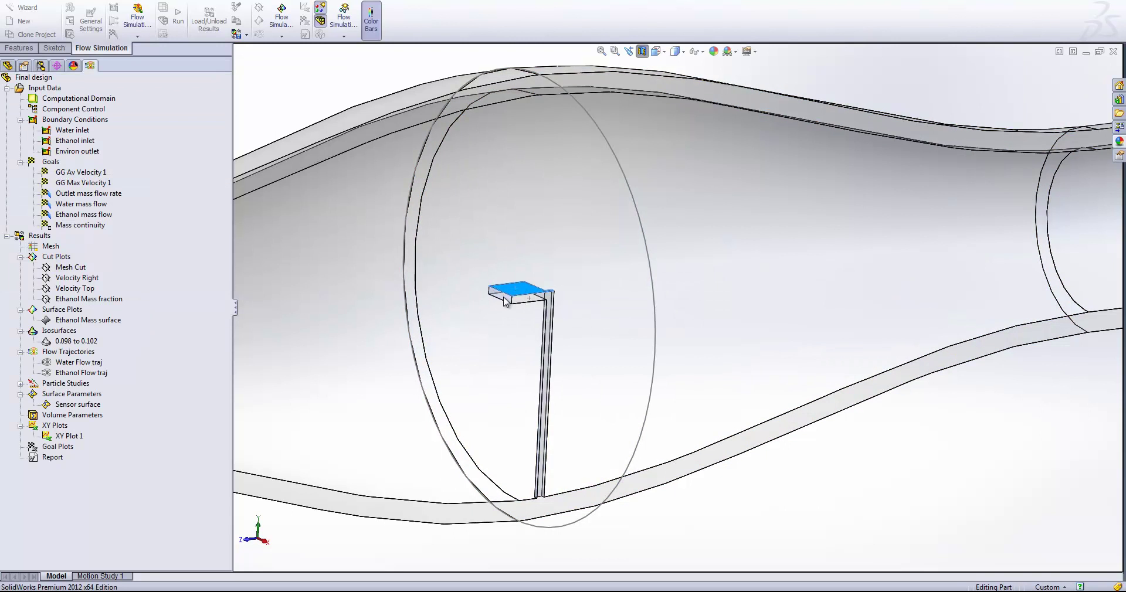
right_click(505, 301)
click(61, 473)
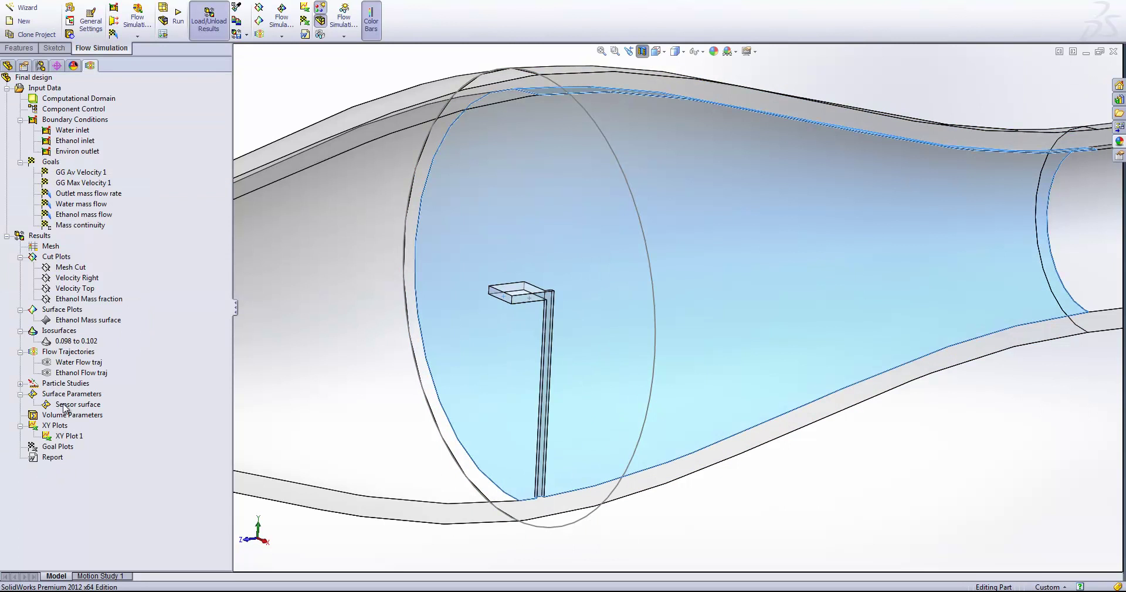
Step: Display the Sensor surface results for mass fraction of water and ethanol, and accept the definition
click(78, 404)
right_click(78, 404)
click(91, 409)
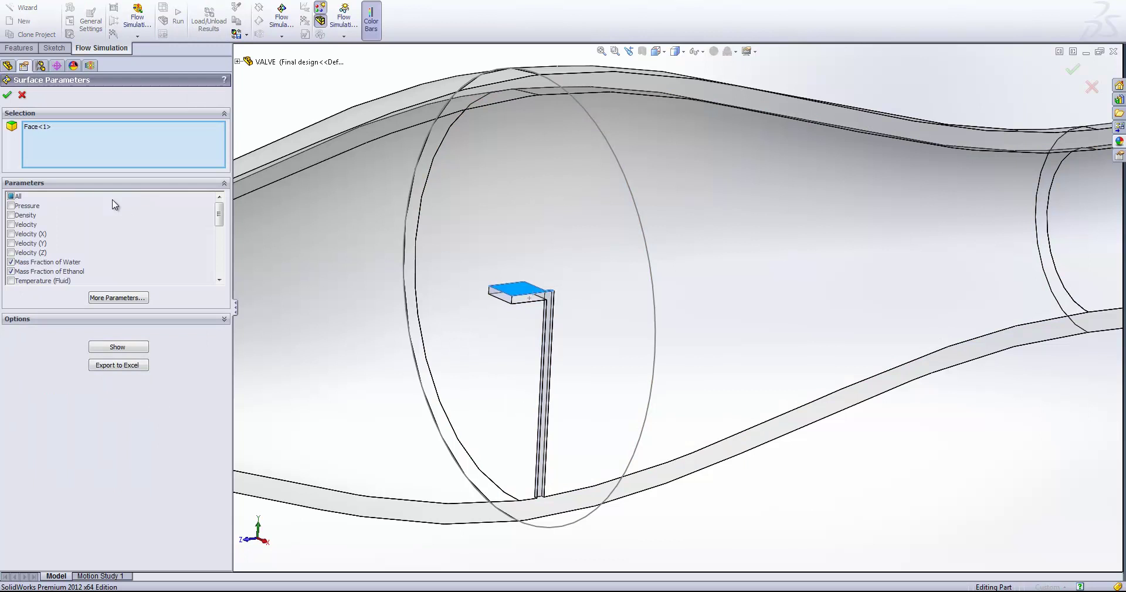
click(116, 347)
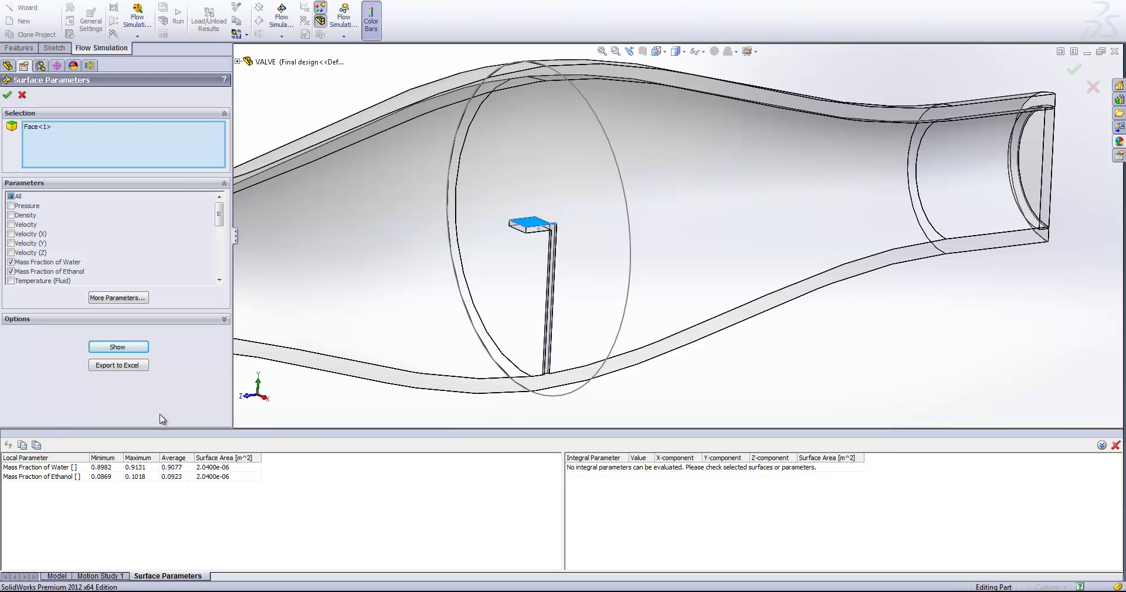
click(7, 94)
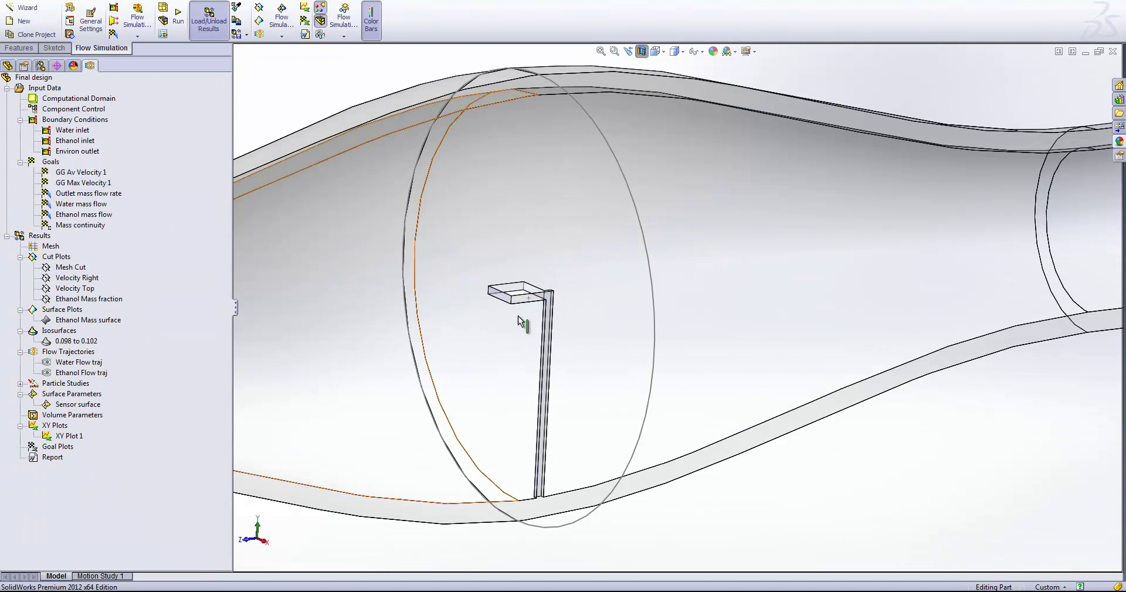
scroll(638, 342, up, 2)
scroll(638, 342, up, 3)
scroll(664, 345, down, 3)
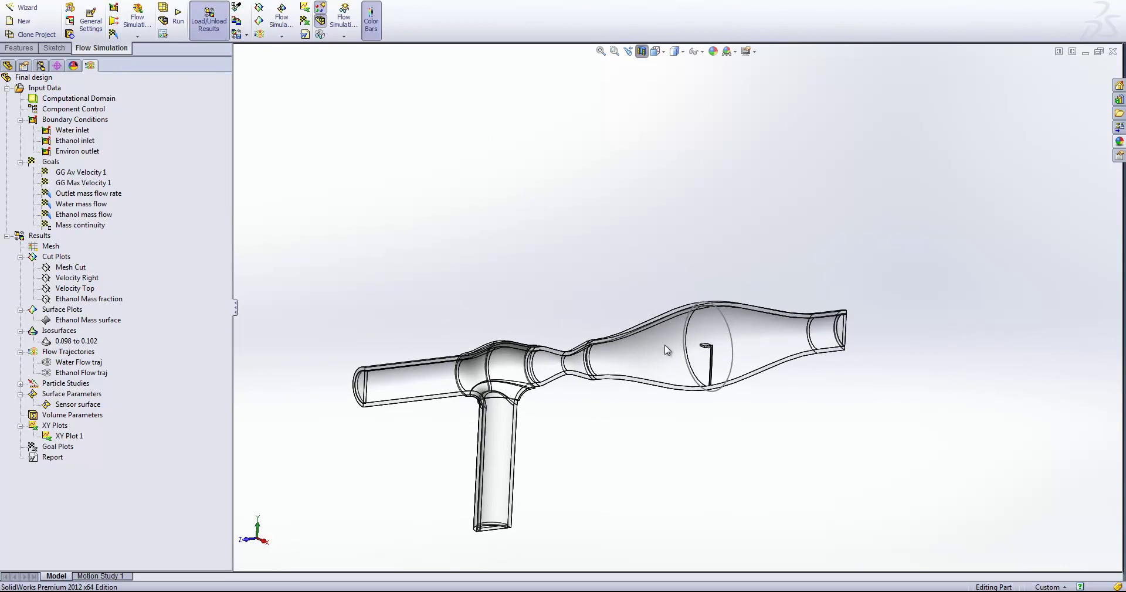
scroll(655, 415, up, 2)
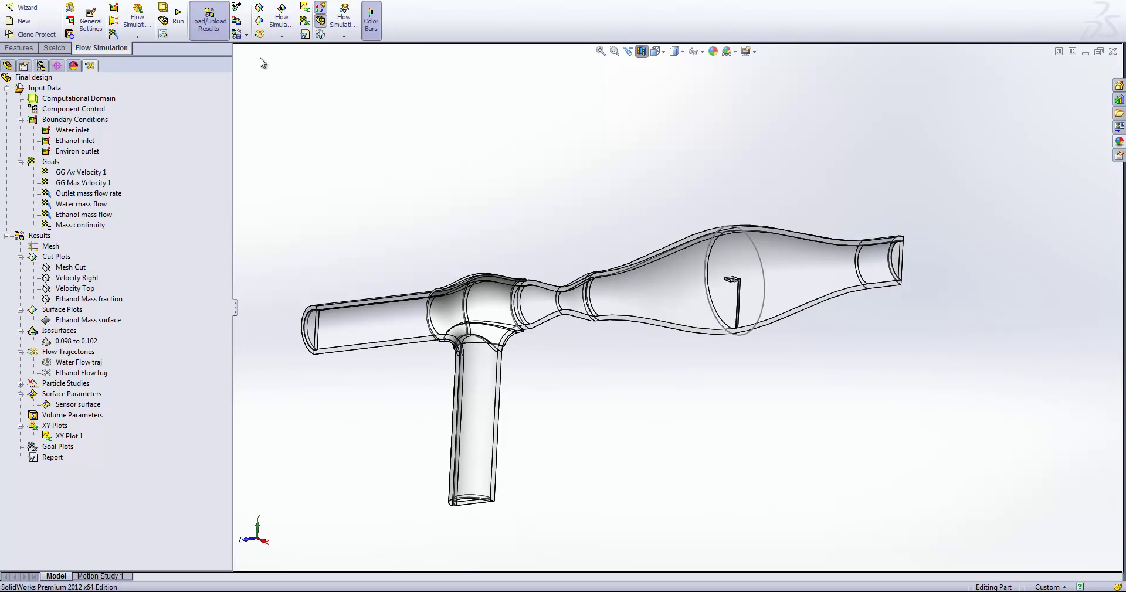
Step: Start a new Flow Simulation parametric study with Dimension as the parameter type
click(218, 2)
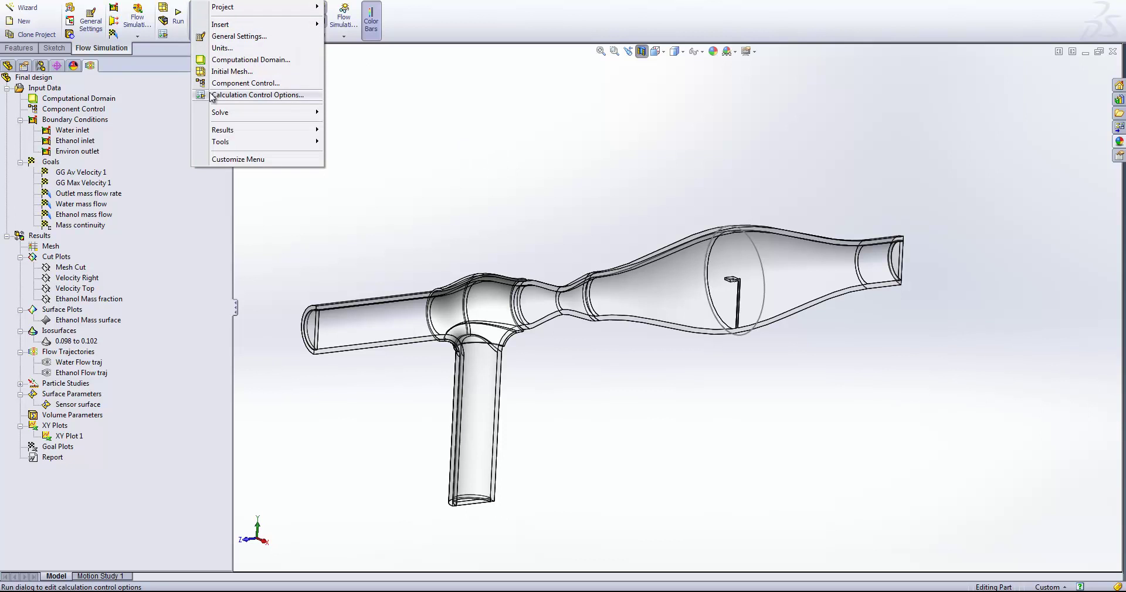
mouse_move(219, 143)
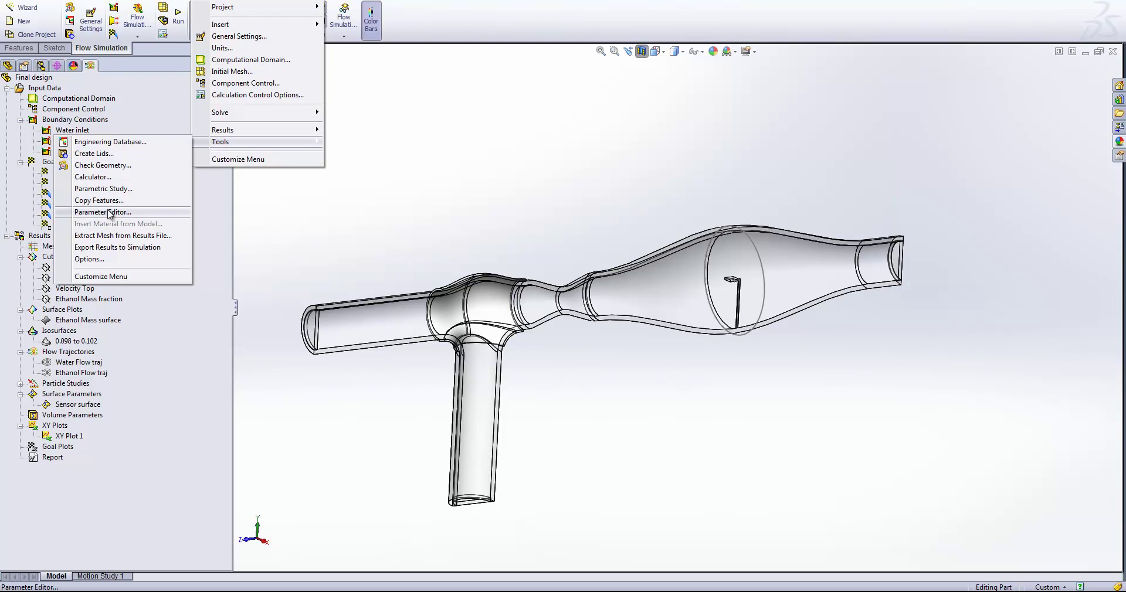
click(116, 189)
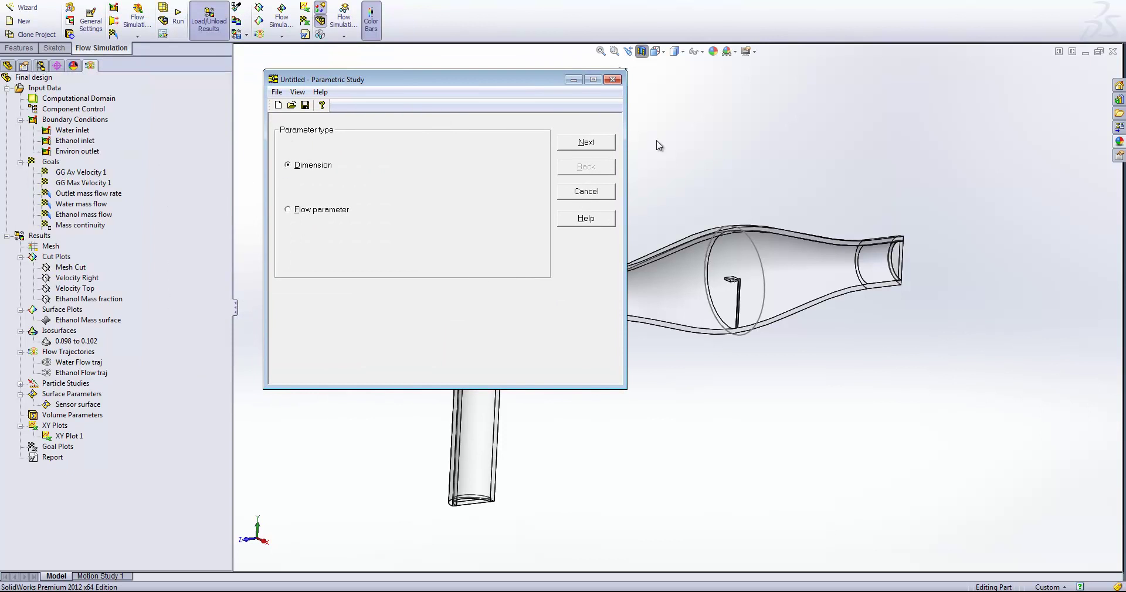
click(608, 143)
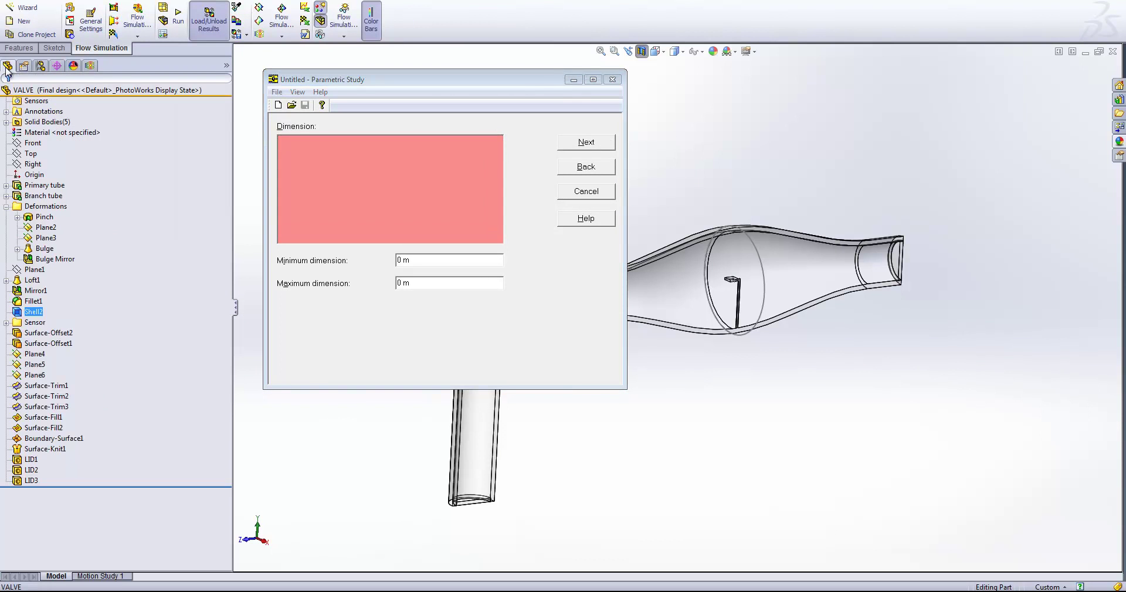
Step: Vary the diameter of the Bulge feature's Sketch6 circle in the parametric study from 0.005 m to 0.015 m
click(18, 249)
click(58, 259)
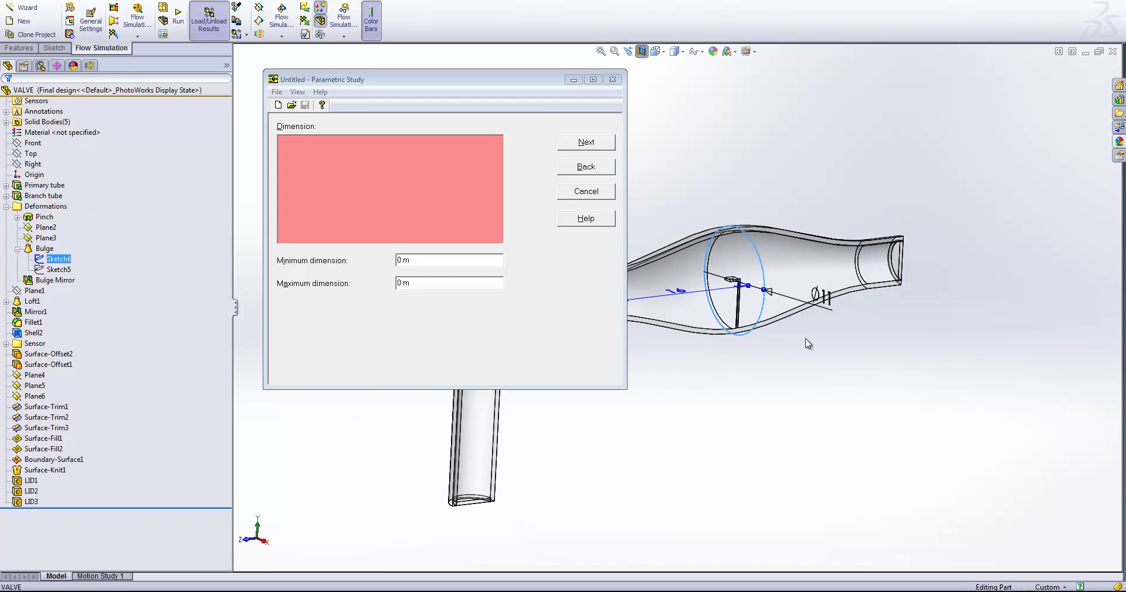
double_click(830, 313)
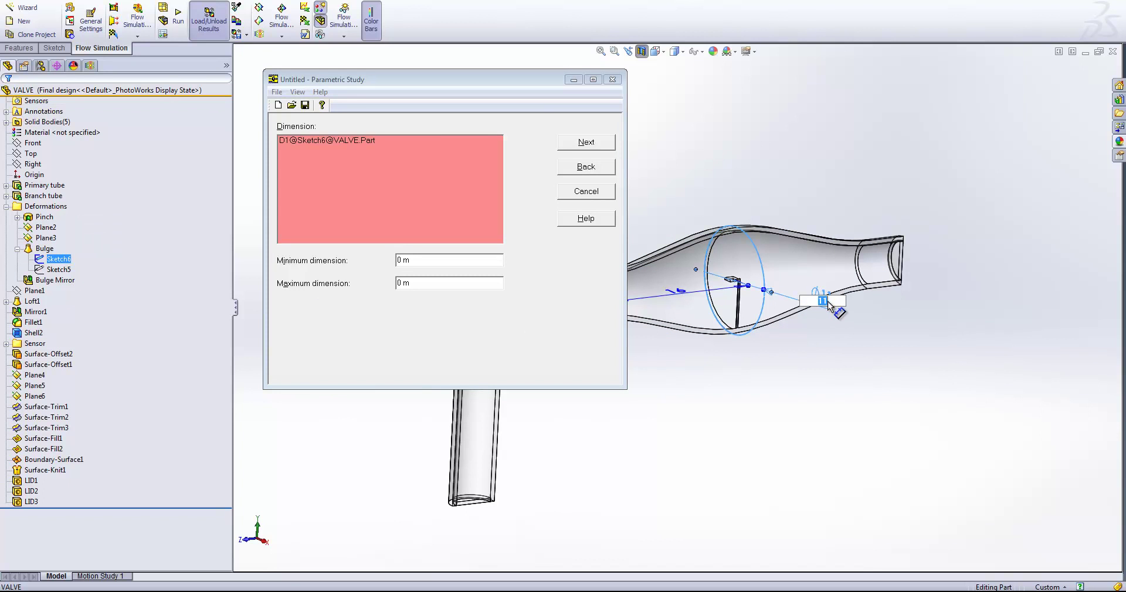
click(334, 139)
click(334, 139)
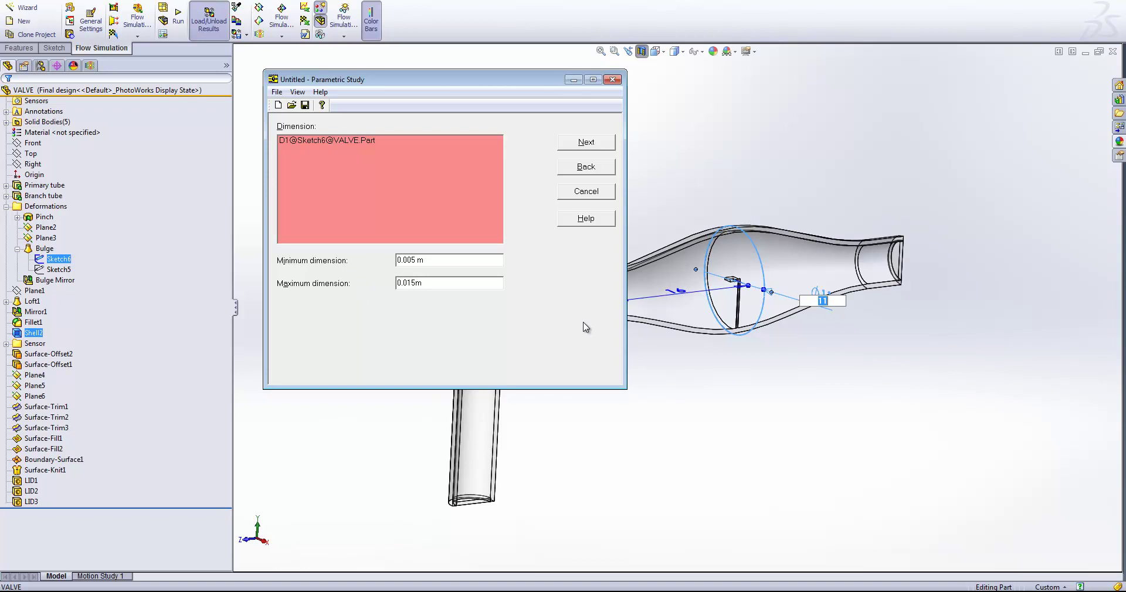
click(585, 153)
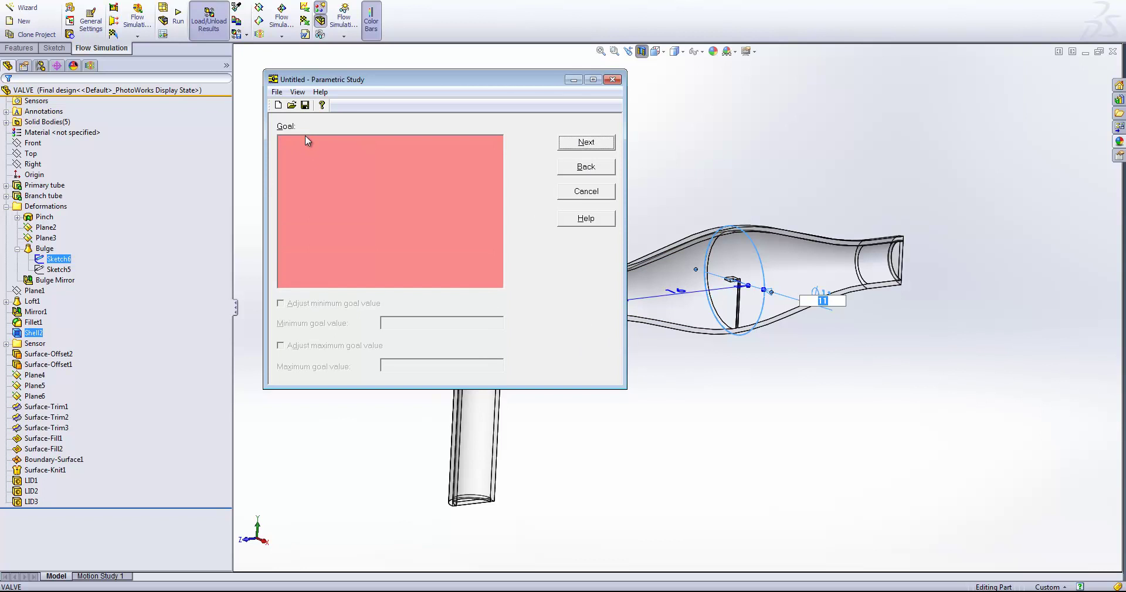
Step: Use Water mass flow as the parametric study's goal, with a constant target value of 1 kg/s
click(90, 65)
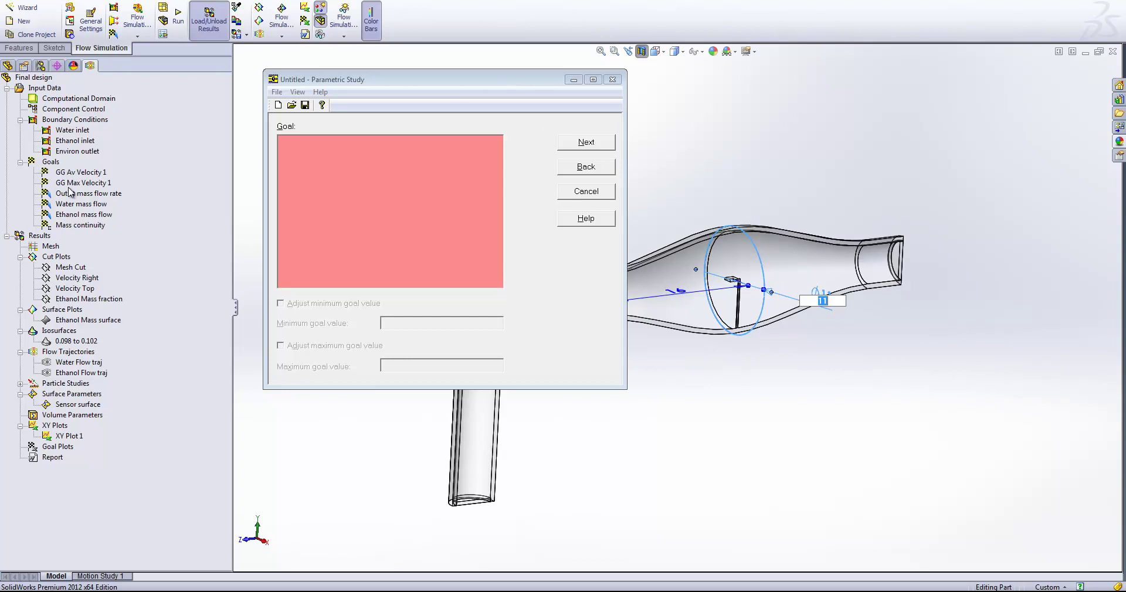
click(78, 205)
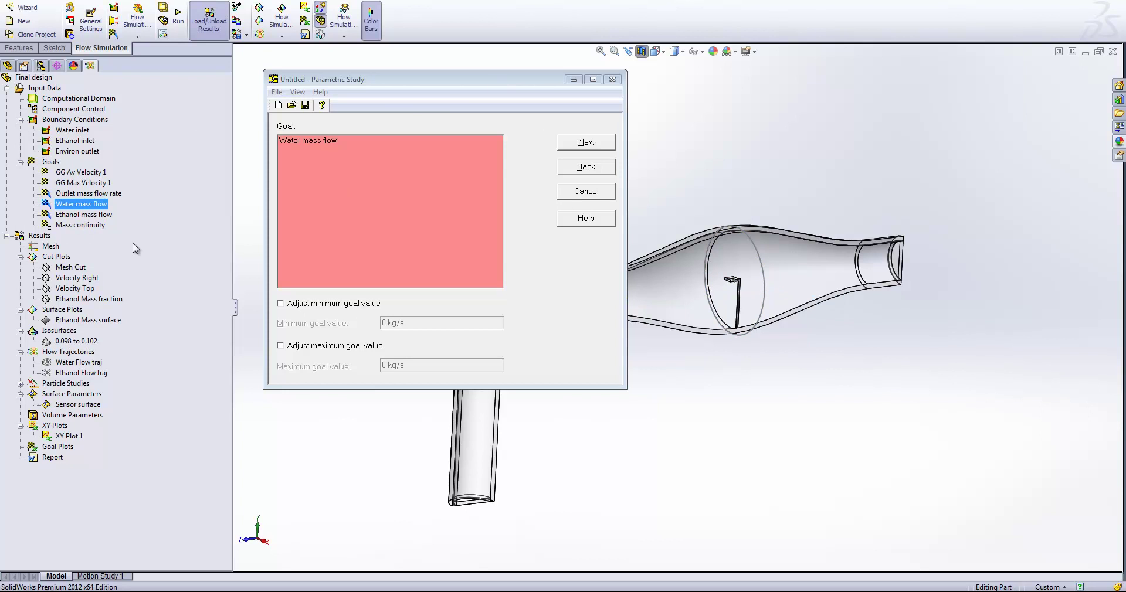
click(322, 176)
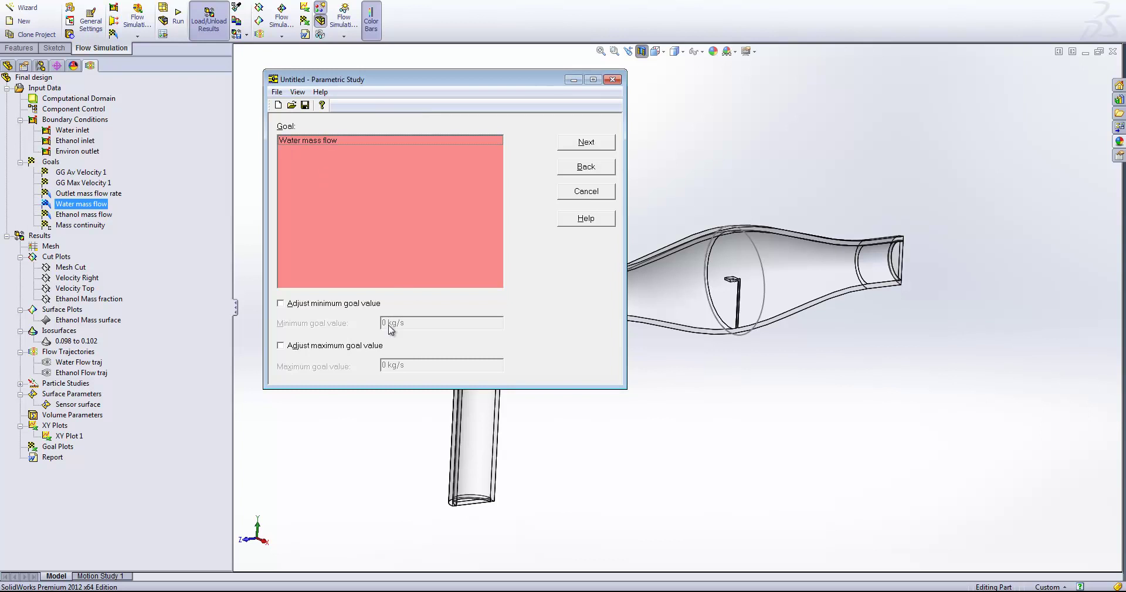
click(592, 143)
click(565, 164)
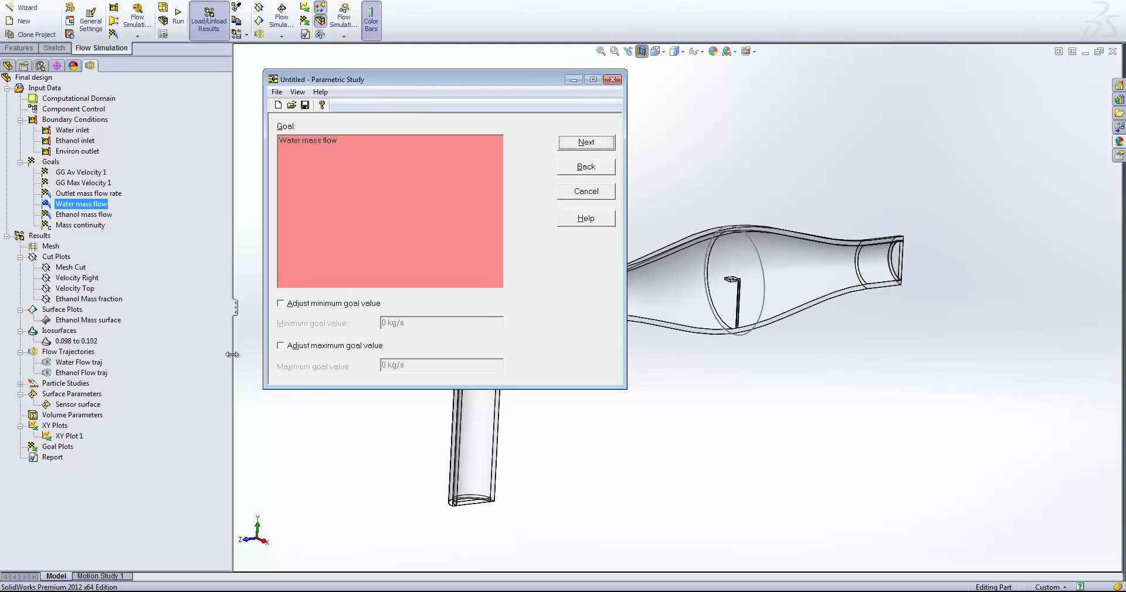
click(586, 142)
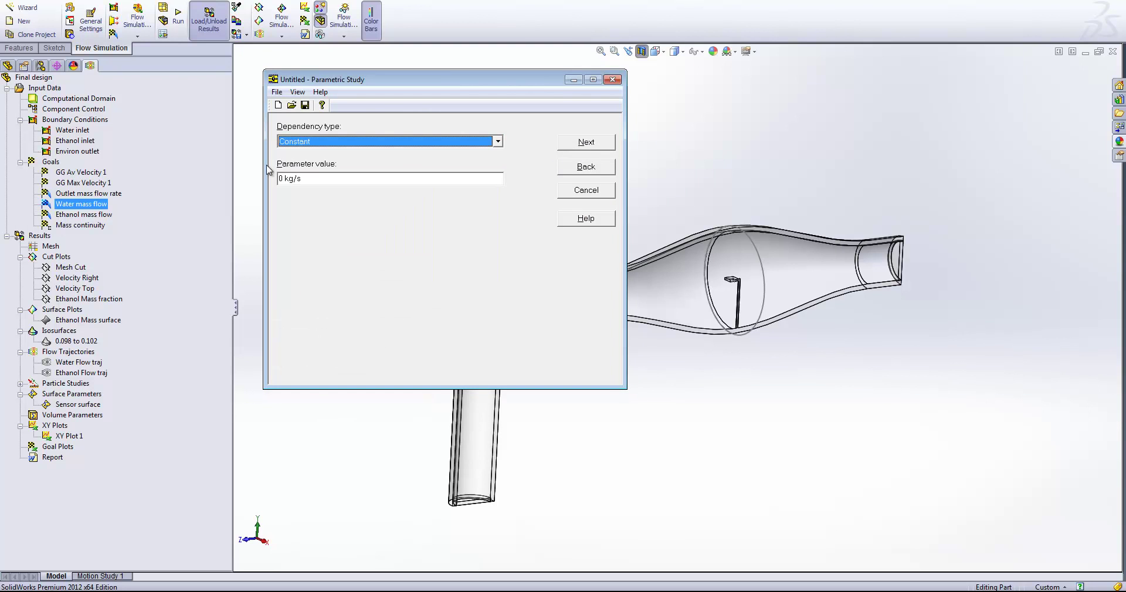
key(Tab)
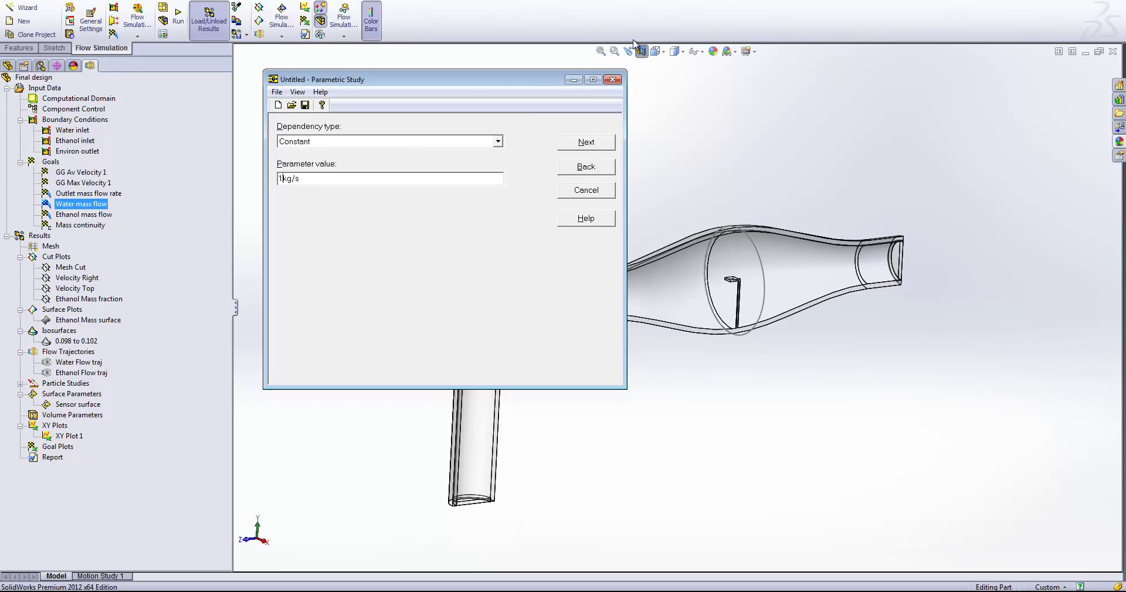
click(587, 146)
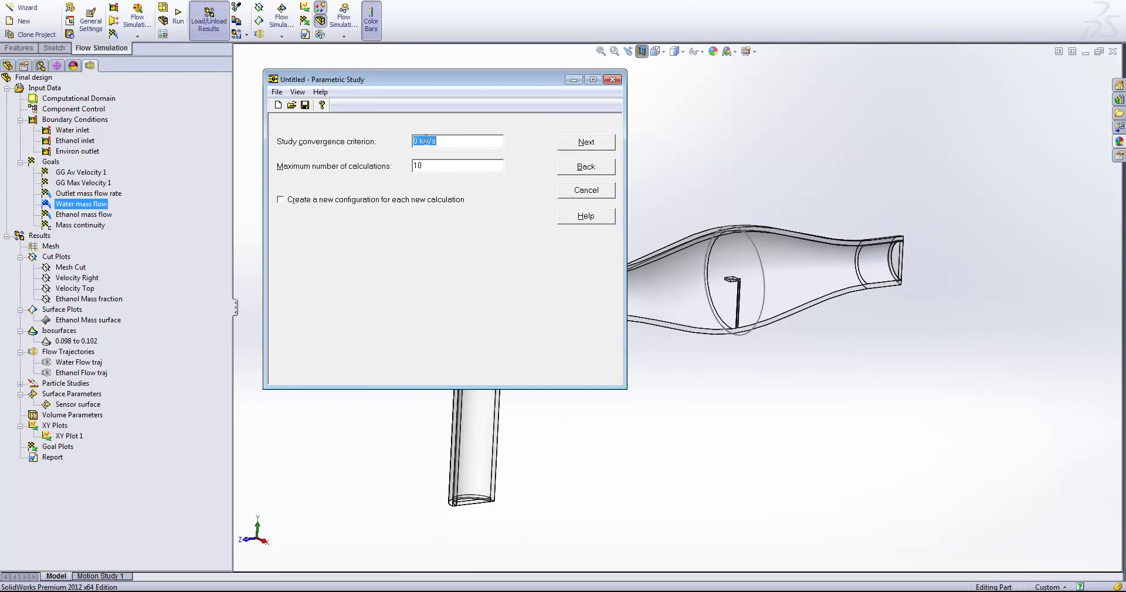
Step: Set the study convergence criterion to 0.01 and cancel the parametric study
click(419, 144)
text(0.01)
key(Tab)
click(585, 192)
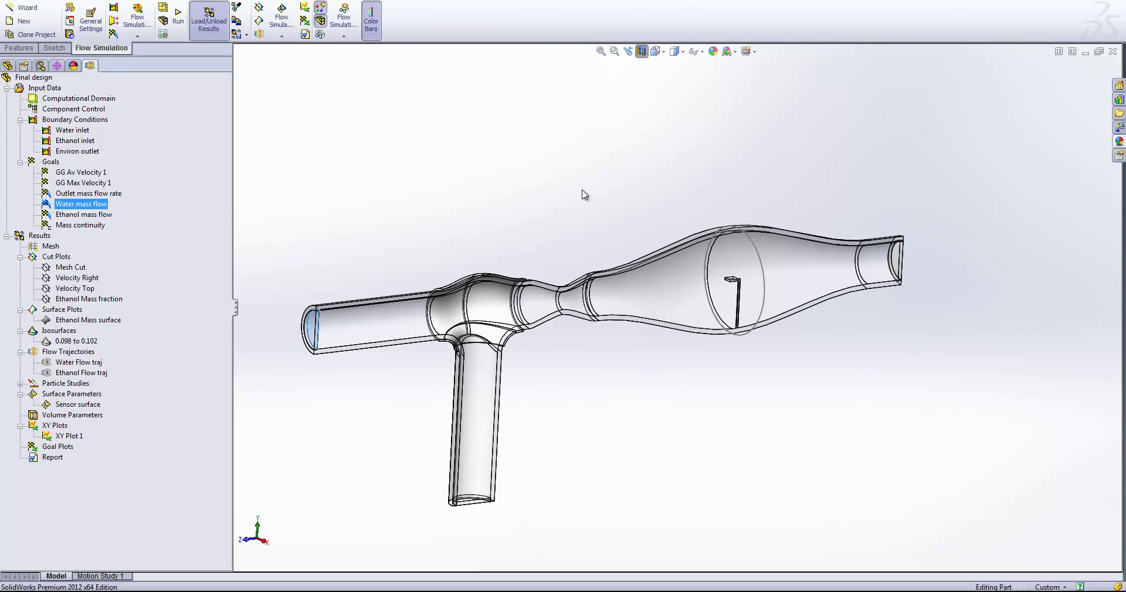
click(482, 186)
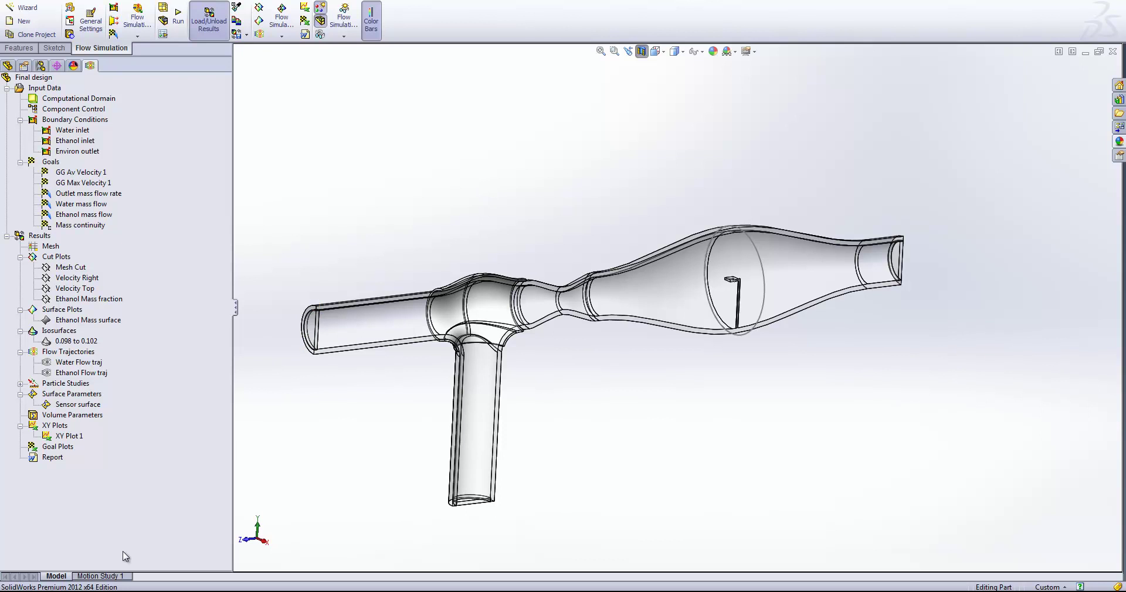
Step: Create a results report from the Innova Flow Report.dotx template
right_click(37, 459)
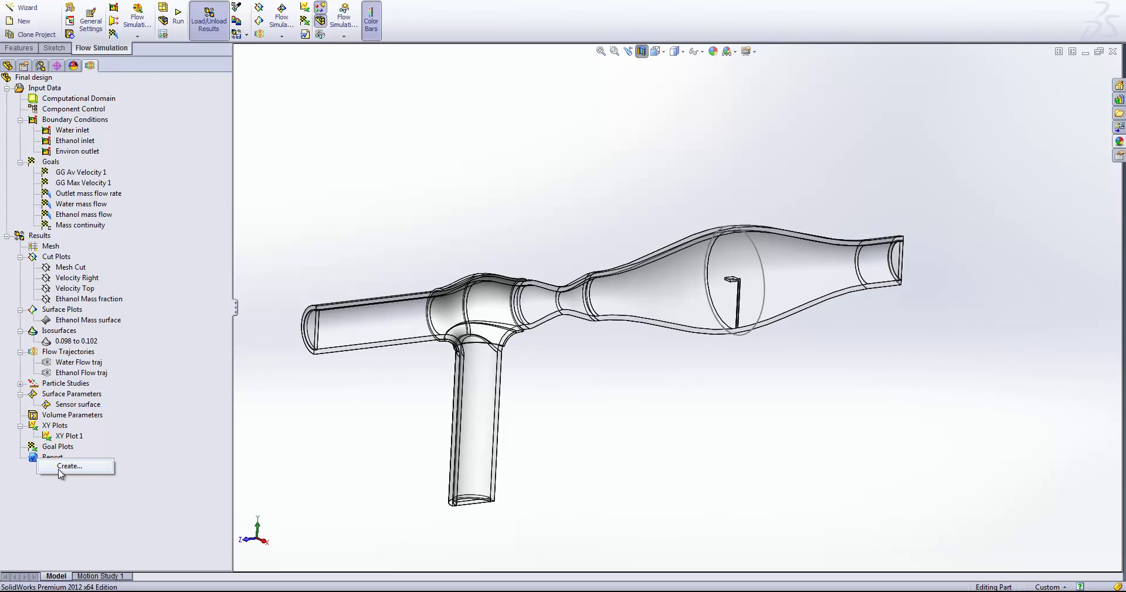
click(61, 467)
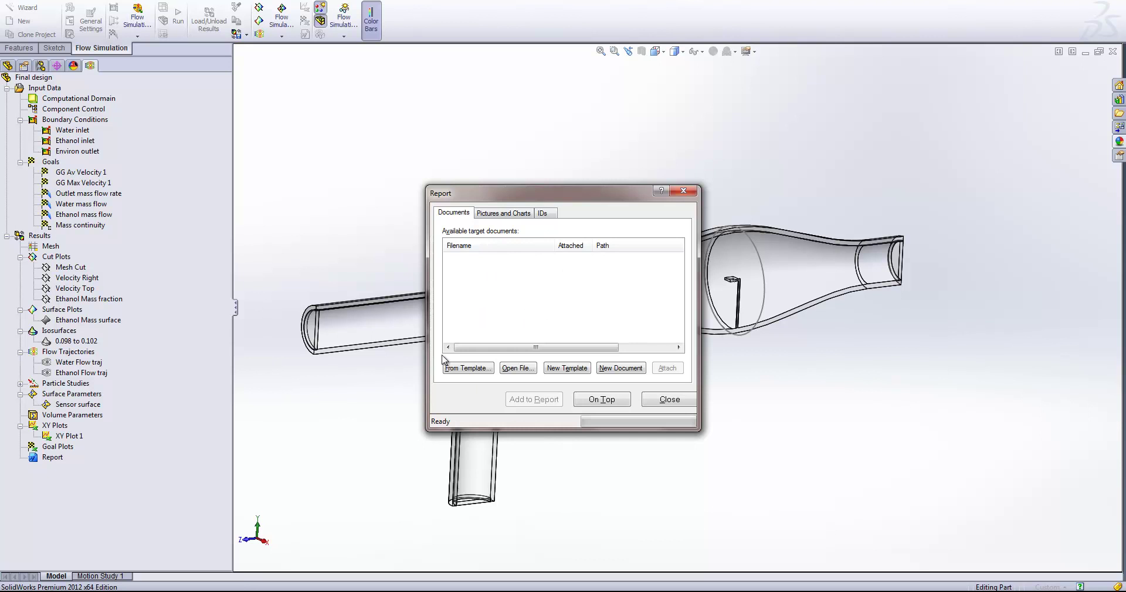
click(468, 368)
click(595, 365)
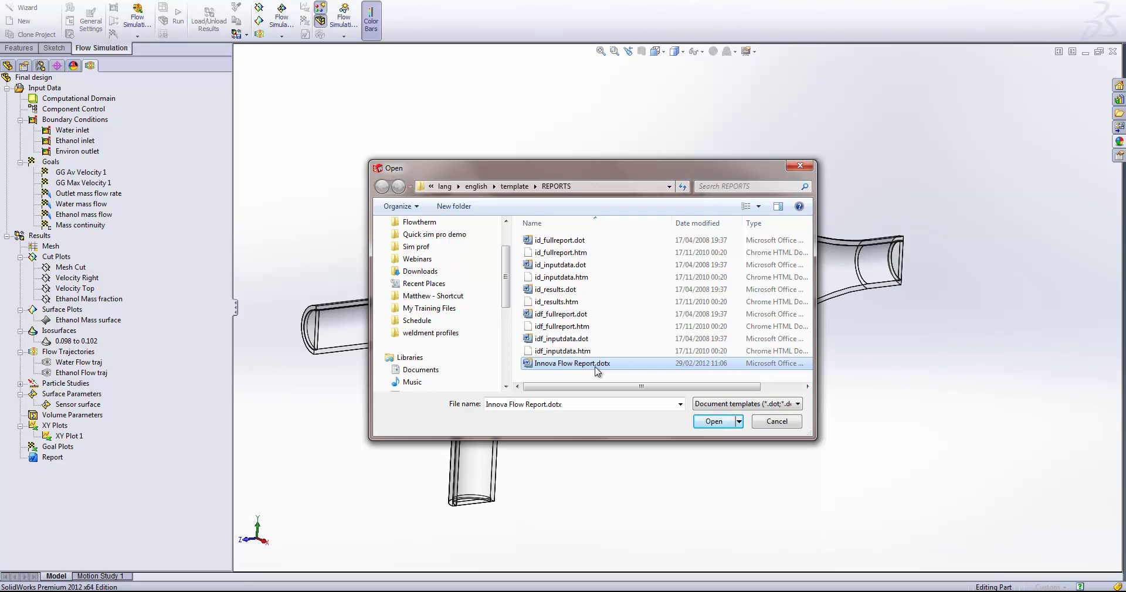
click(712, 422)
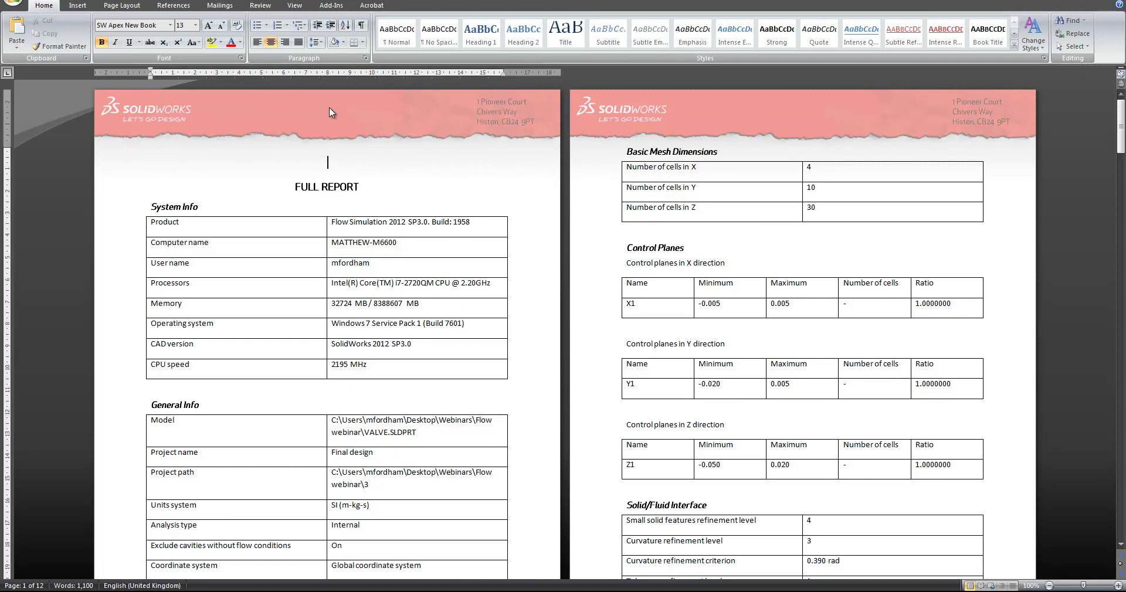
Step: Examine the report's system, general and input data sections, including mesh settings, computational domain and initial conditions
scroll(509, 110, down, 5)
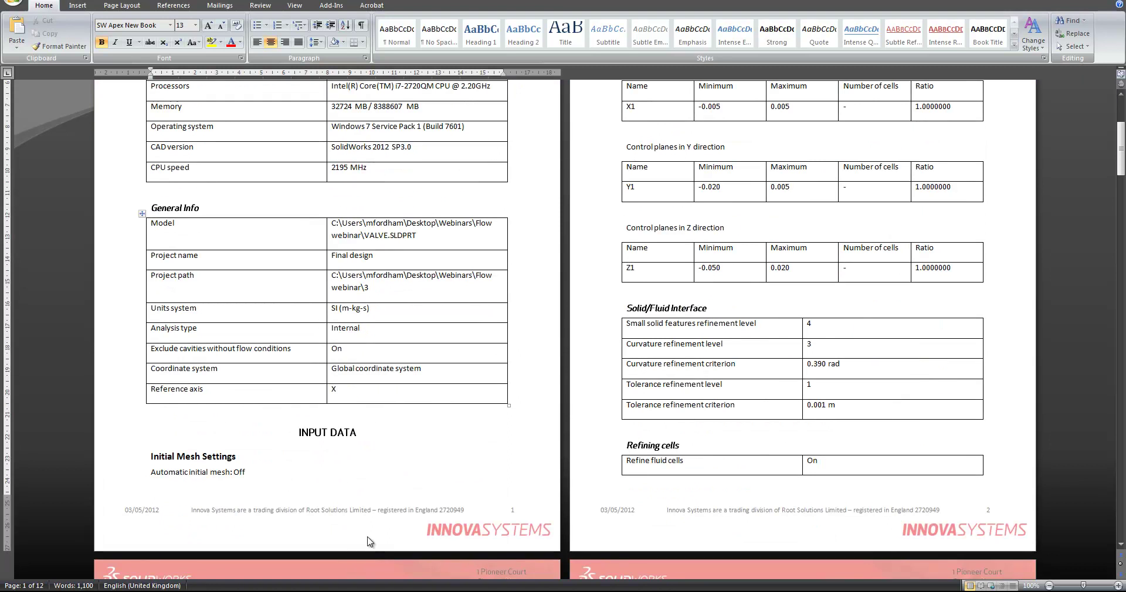
scroll(422, 516, up, 5)
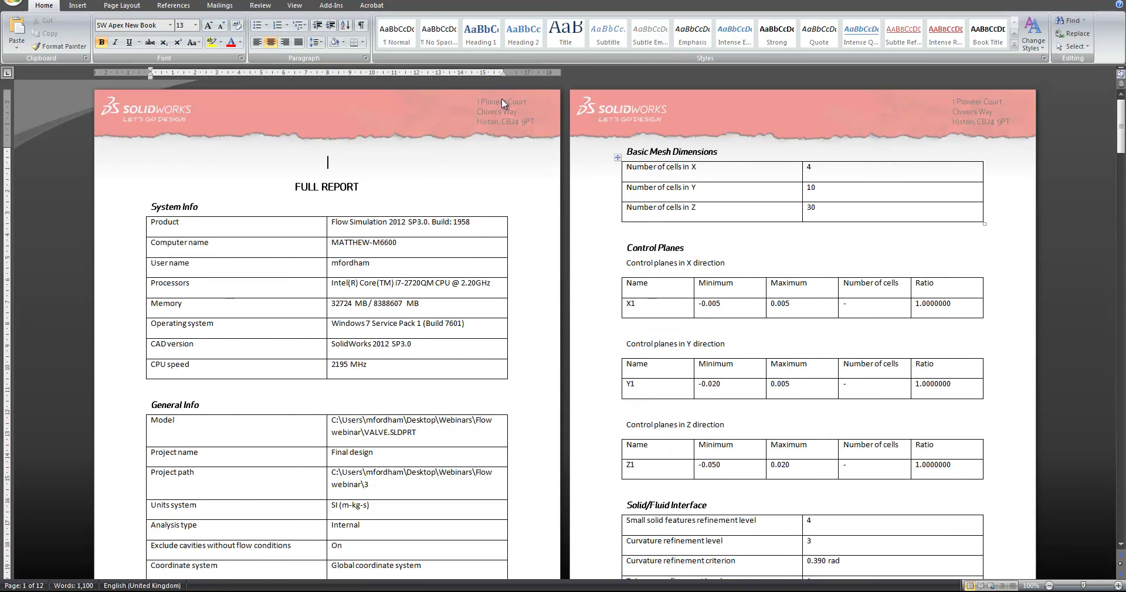
scroll(167, 188, down, 1)
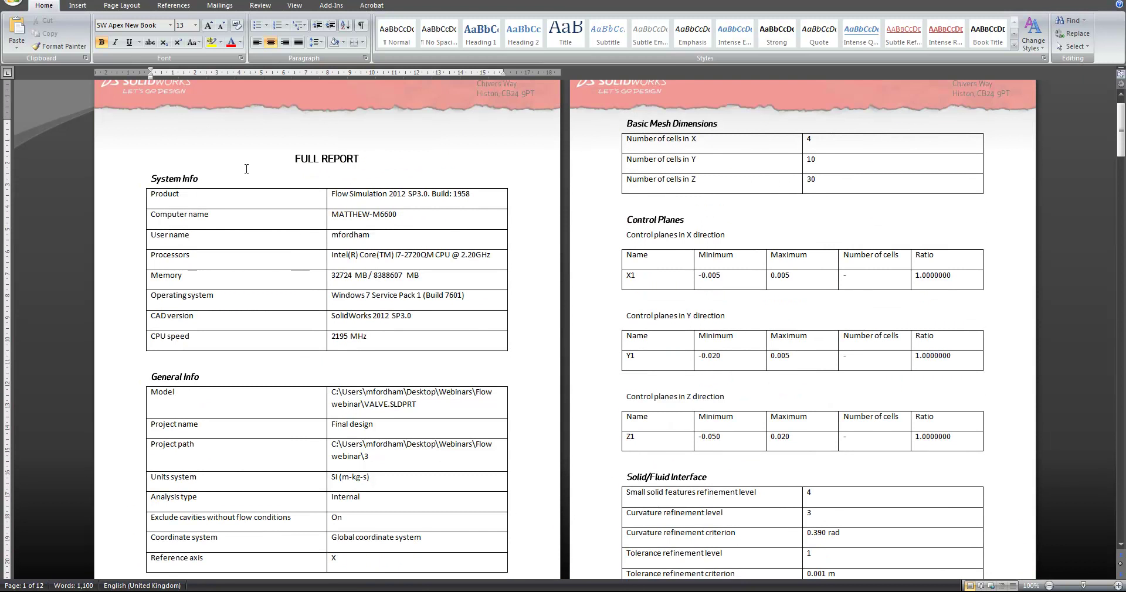
scroll(378, 377, down, 1)
scroll(663, 88, down, 1)
scroll(242, 225, down, 5)
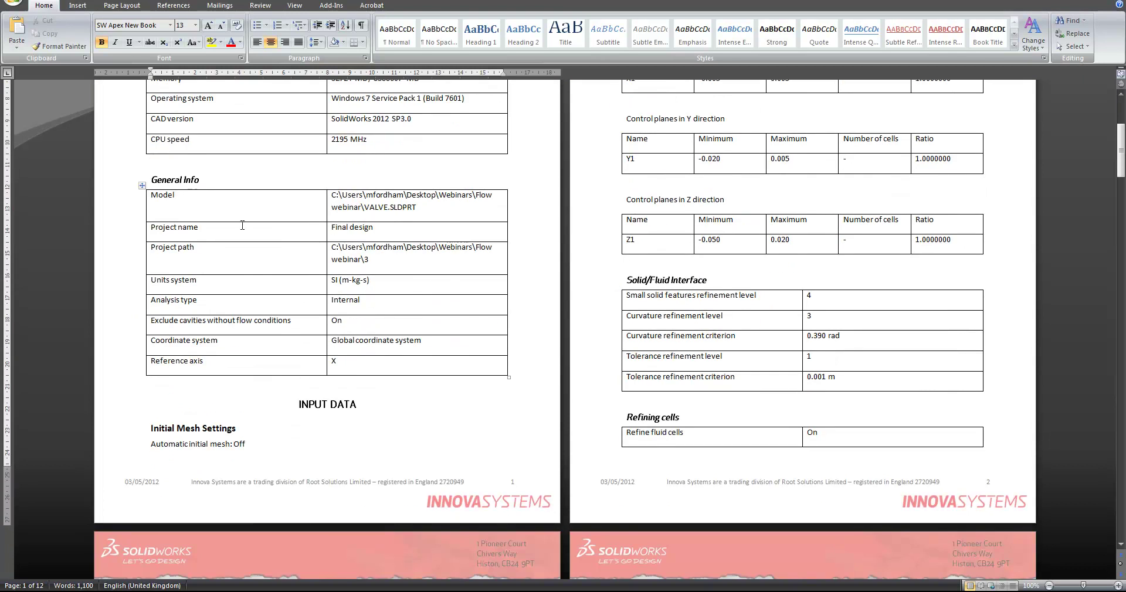
scroll(242, 225, down, 1)
scroll(709, 126, up, 3)
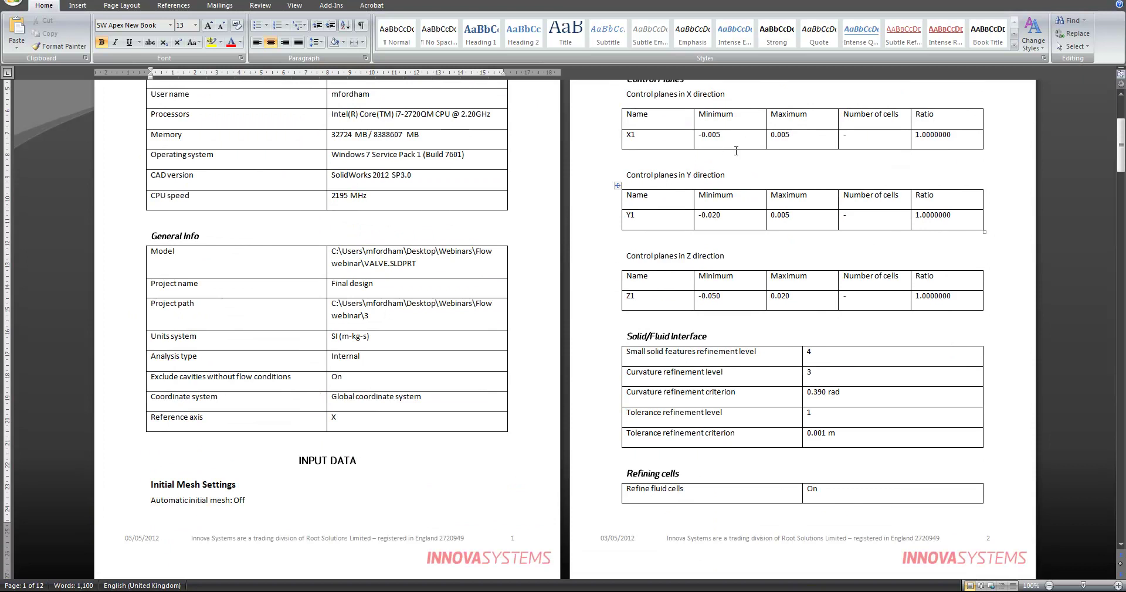
scroll(736, 150, up, 5)
scroll(556, 396, down, 6)
scroll(501, 220, down, 20)
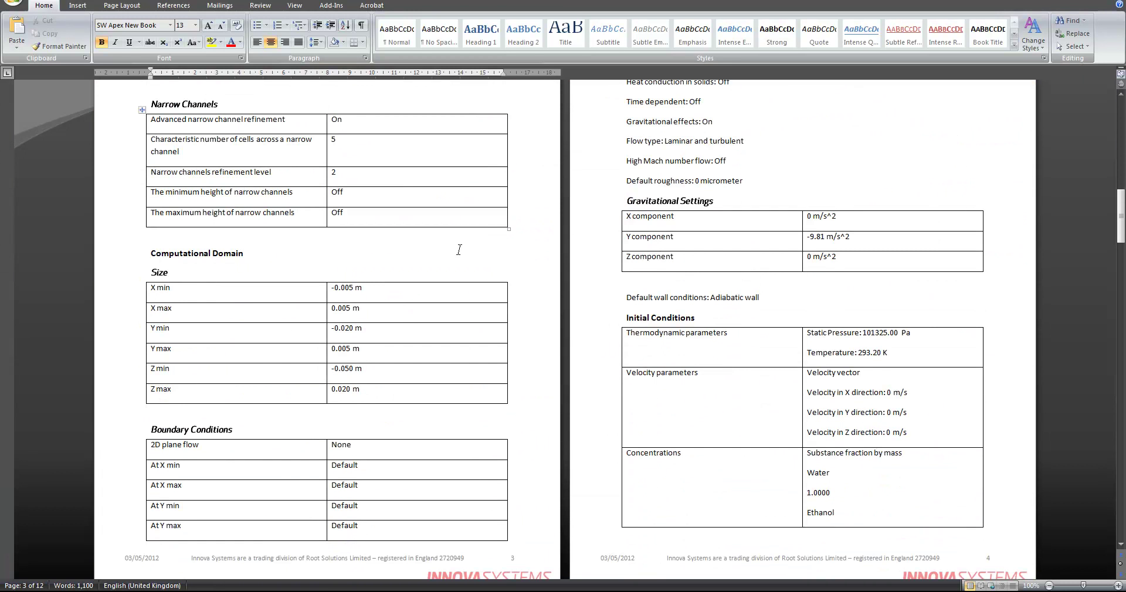
scroll(459, 250, down, 2)
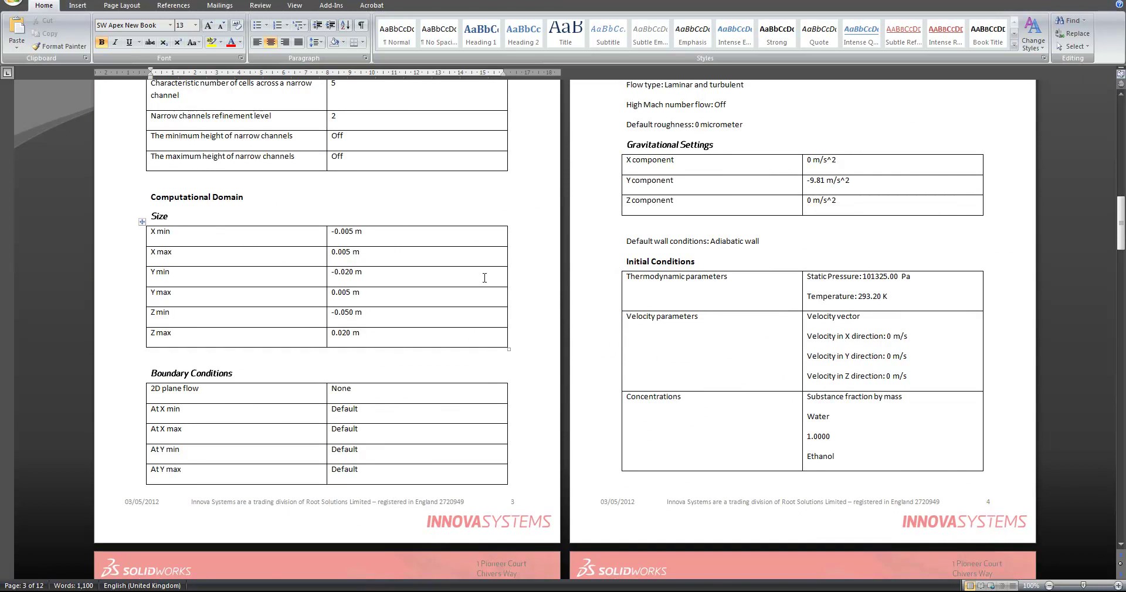
Step: Examine the report's results section, including the calculation log, cell numbers, goals and min/max table
scroll(484, 278, down, 20)
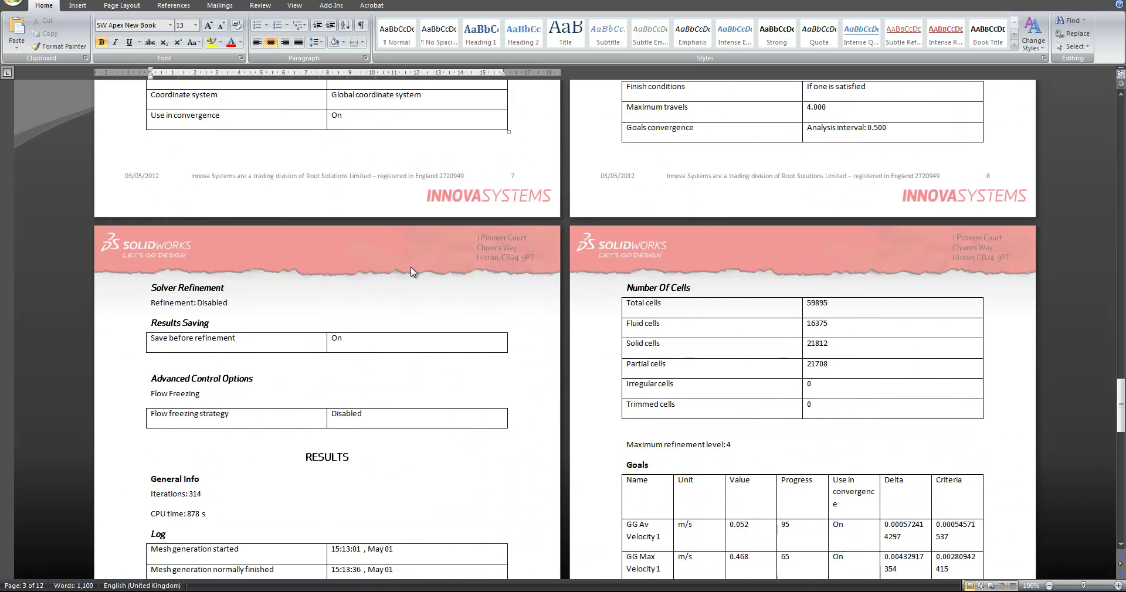
scroll(411, 269, down, 9)
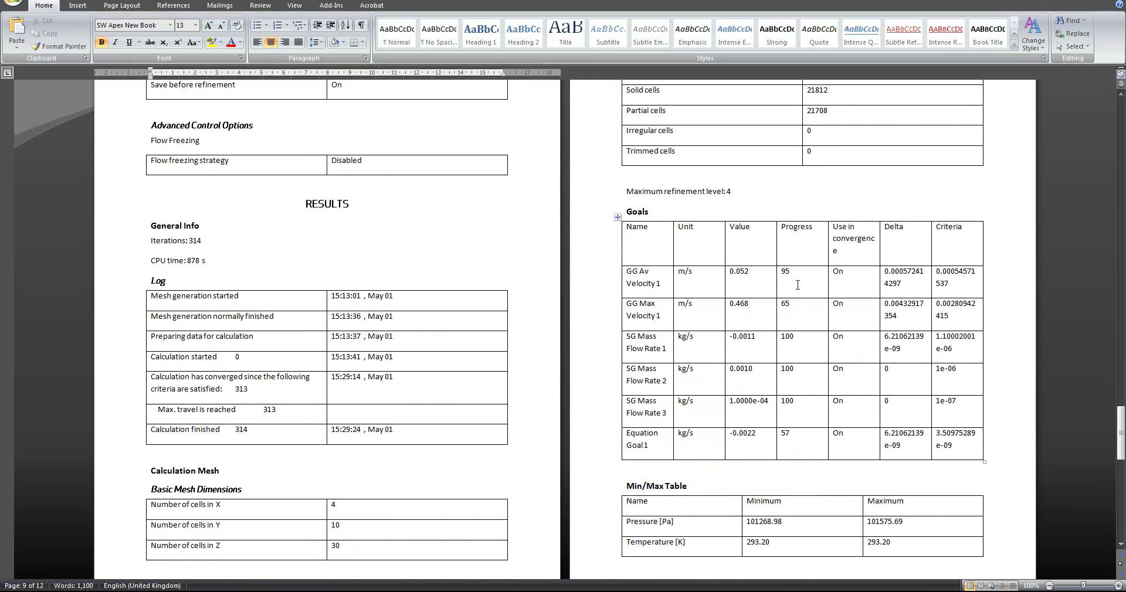
scroll(762, 328, down, 4)
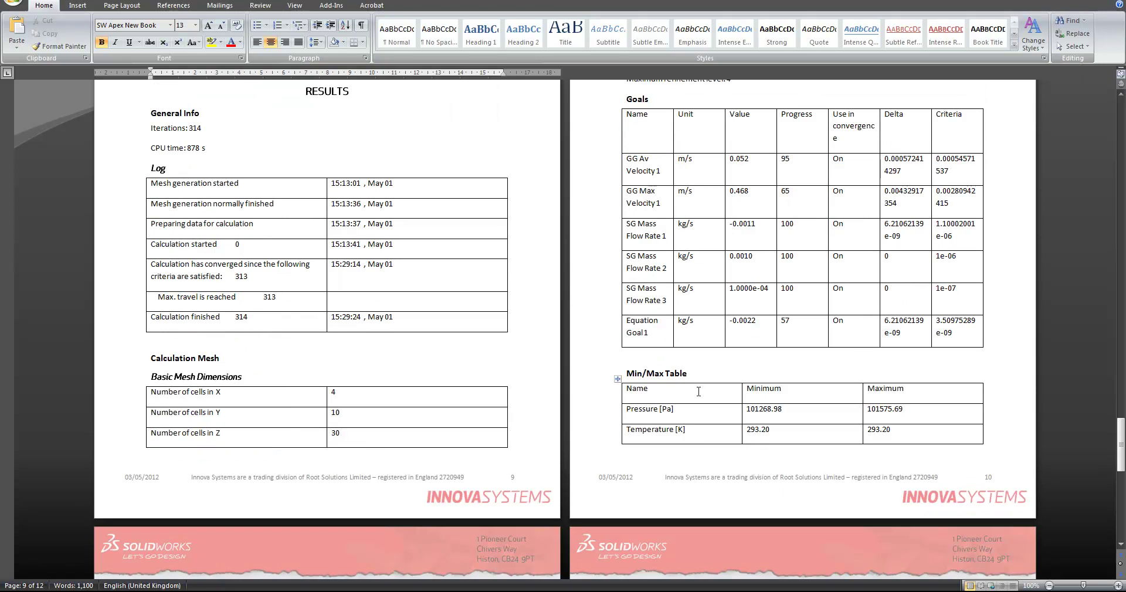
scroll(715, 414, down, 16)
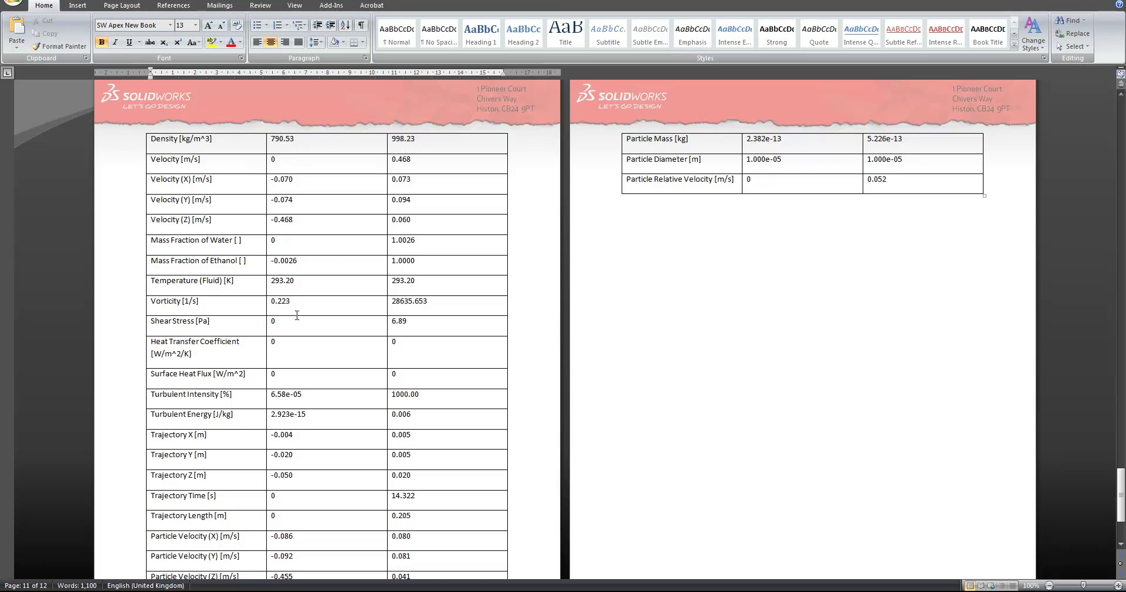
scroll(297, 316, down, 8)
scroll(645, 434, up, 12)
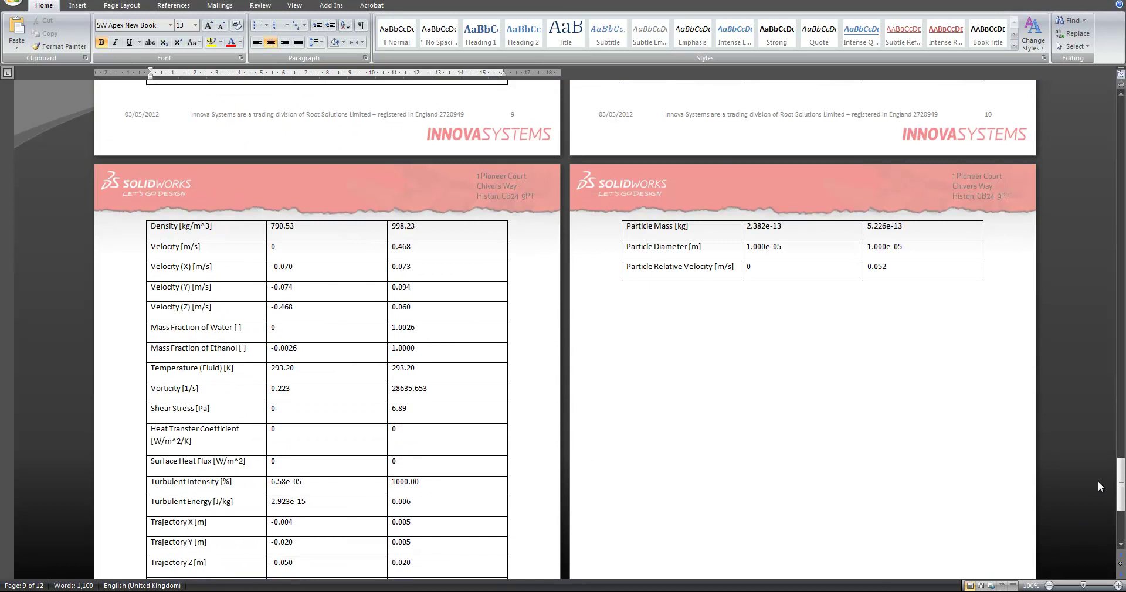
Step: Place the text cursor on the blank line above the FULL REPORT heading on the first page
drag(1120, 485, 1120, 320)
scroll(555, 364, up, 15)
scroll(245, 262, up, 20)
click(328, 163)
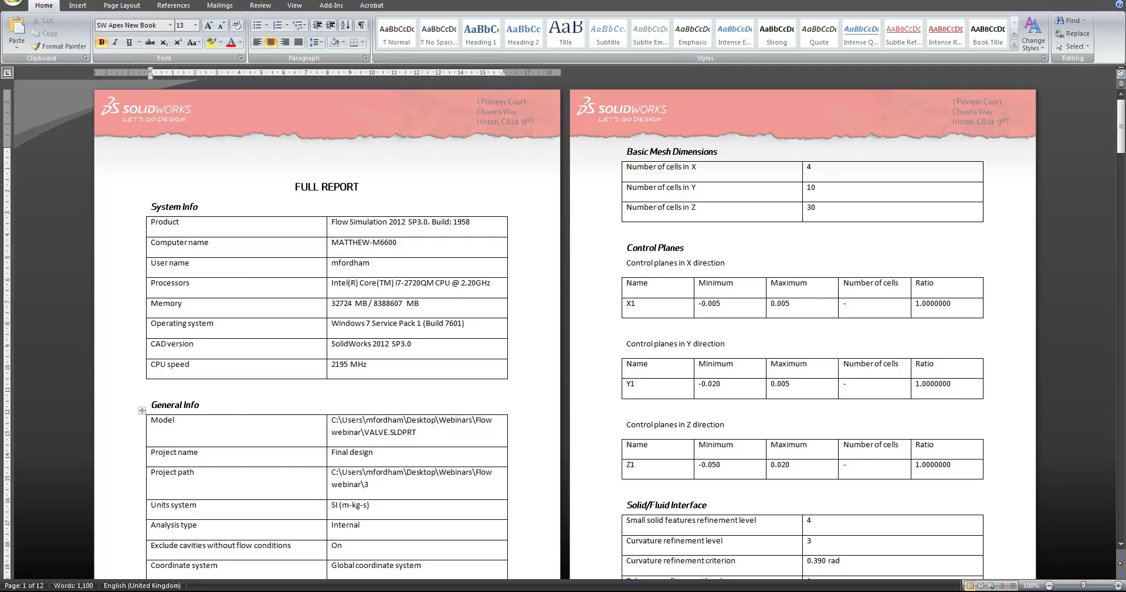
Step: Switch back to SolidWorks and show the Water Flow traj flow trajectories in the valve
key(alt+Tab)
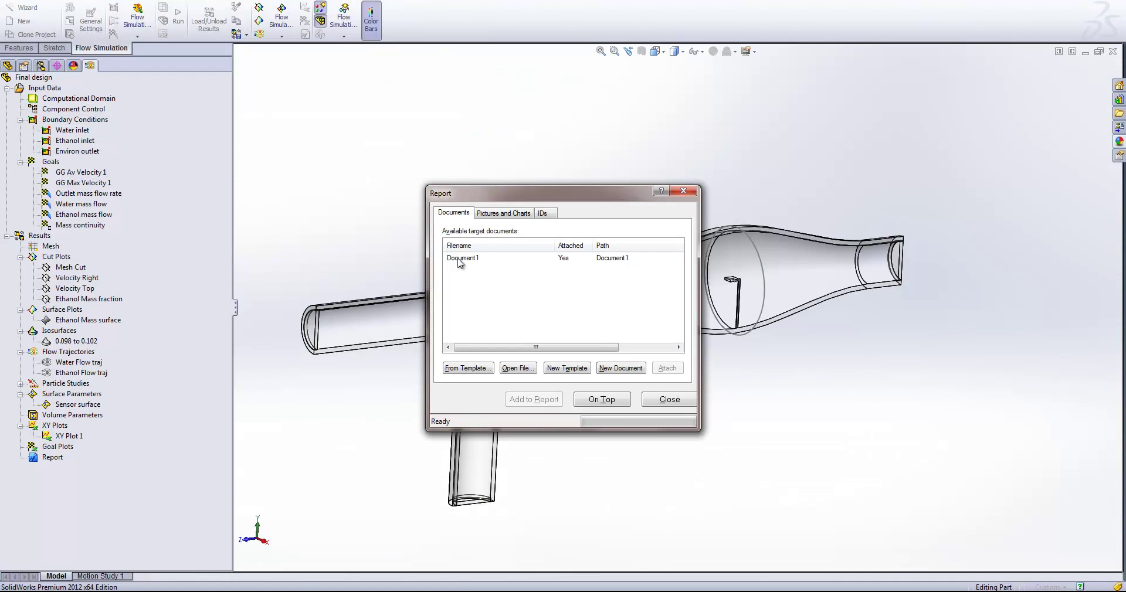
click(354, 236)
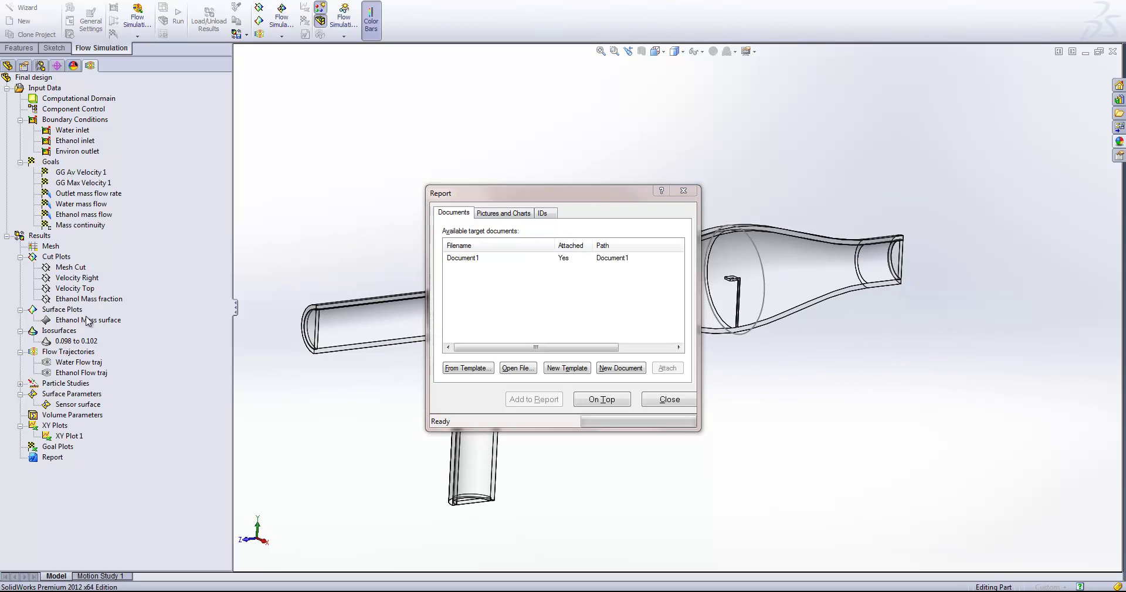
right_click(69, 362)
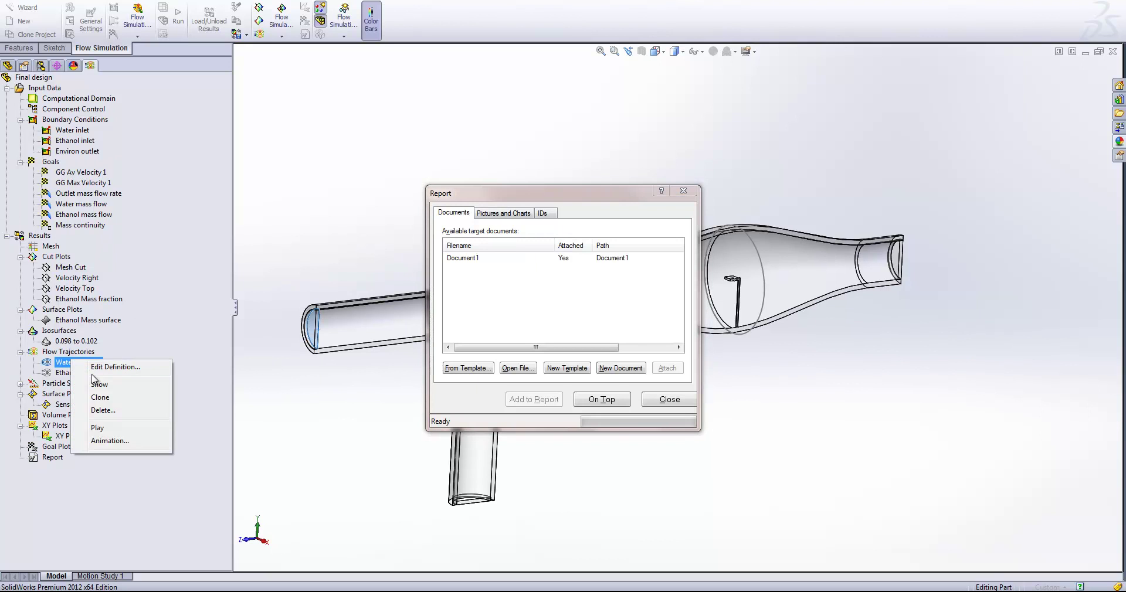
click(67, 375)
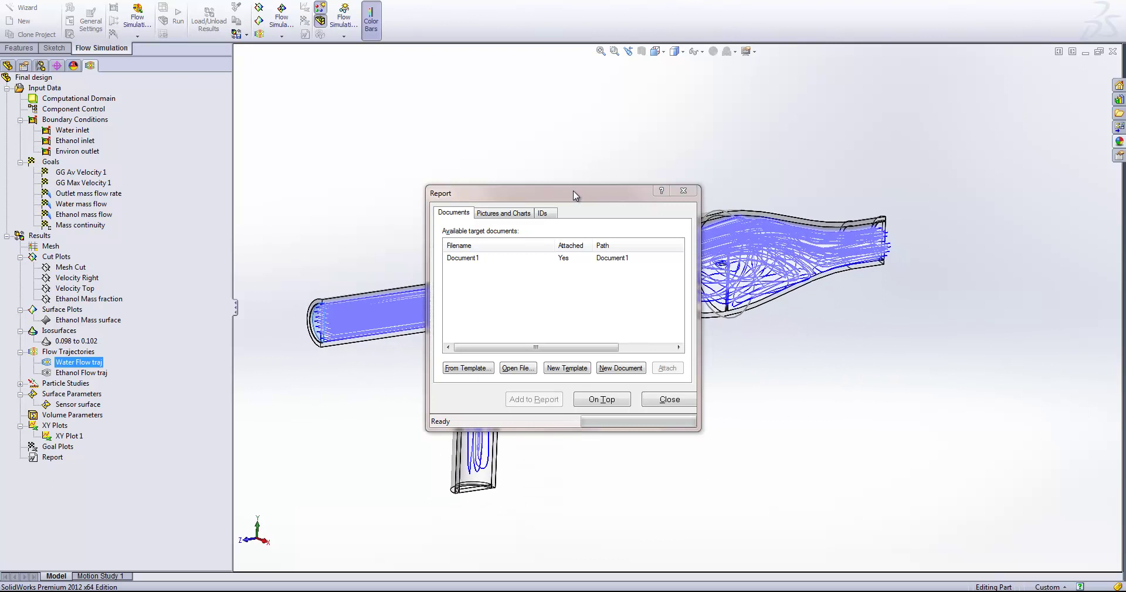
Step: Add the current image of the valve to the attached report at the current position
click(490, 216)
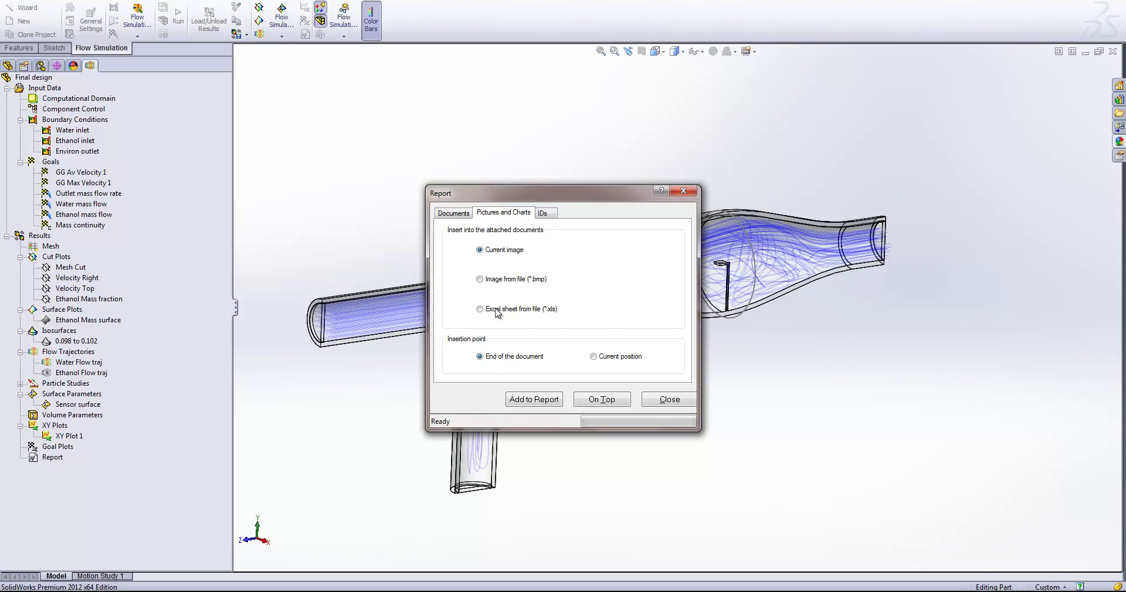
click(593, 357)
click(524, 399)
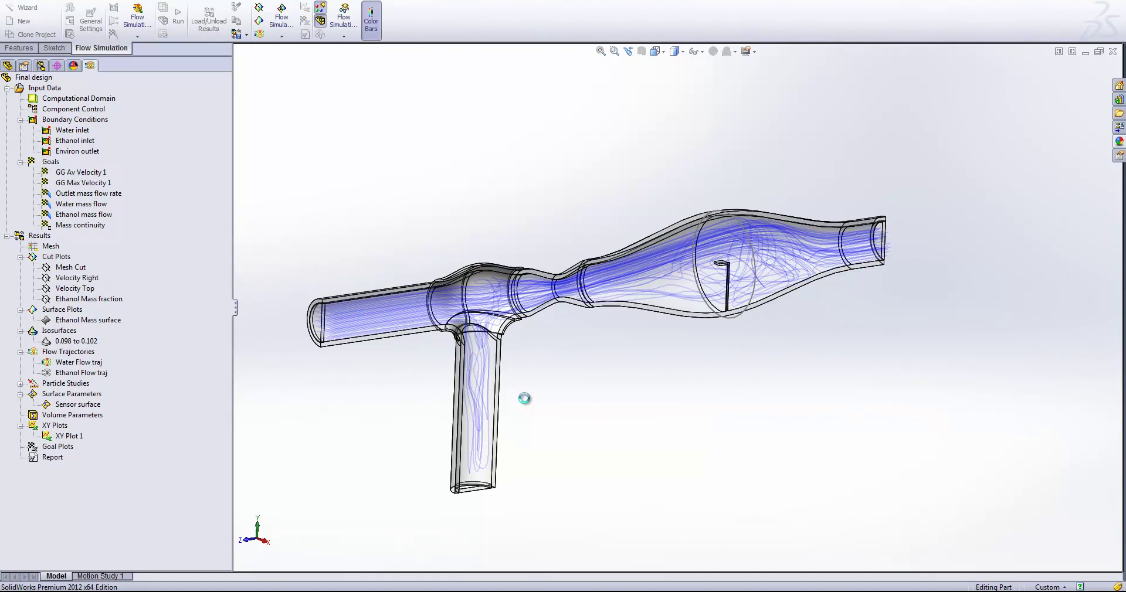